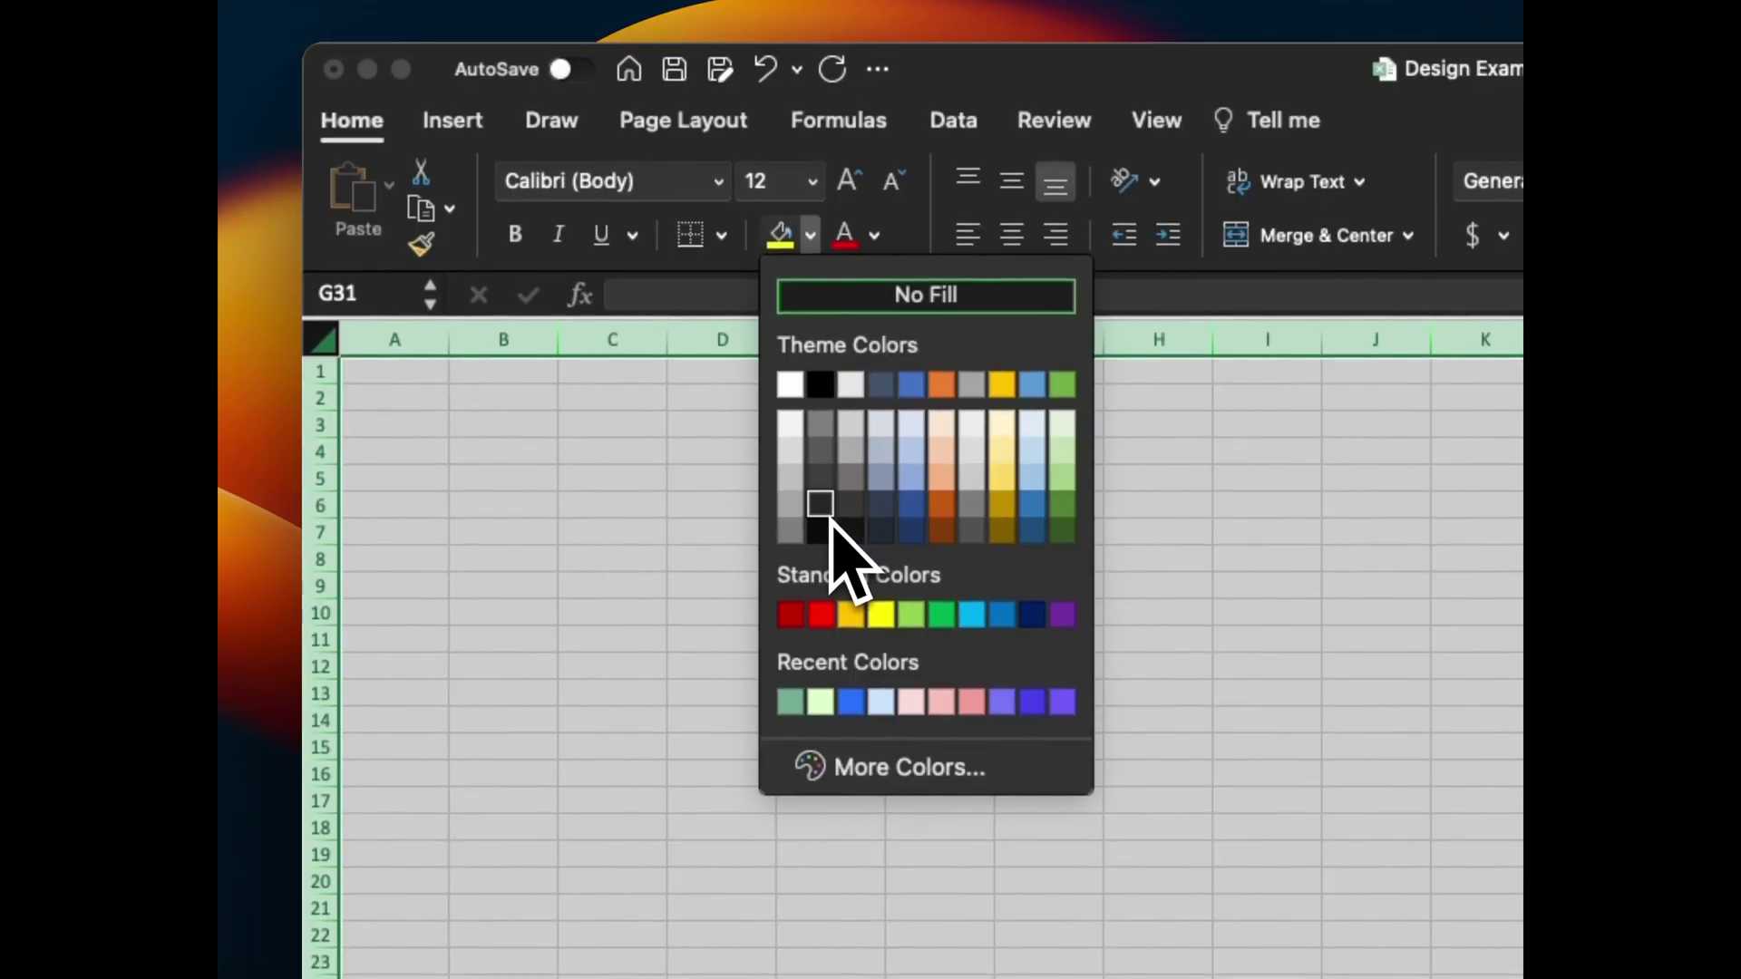
# - Fill the sheet dark grey and draw a grey rounded-rectangle card near the top-left
pyautogui.click(825, 510)
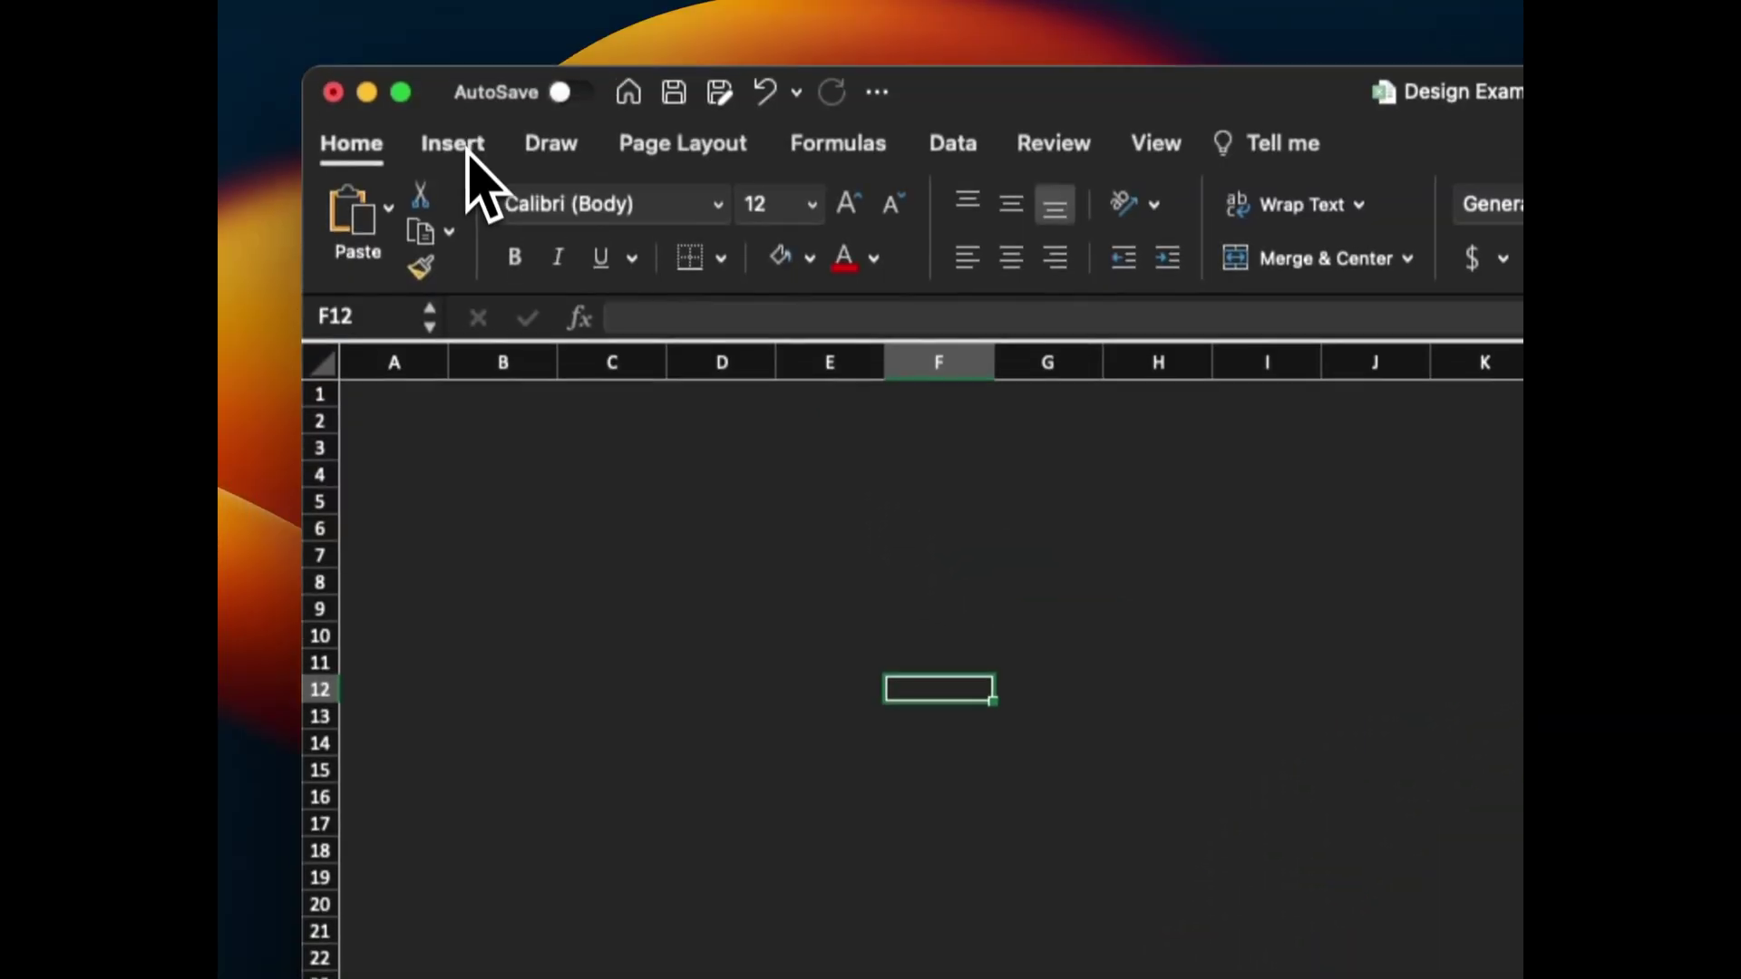
pyautogui.click(455, 160)
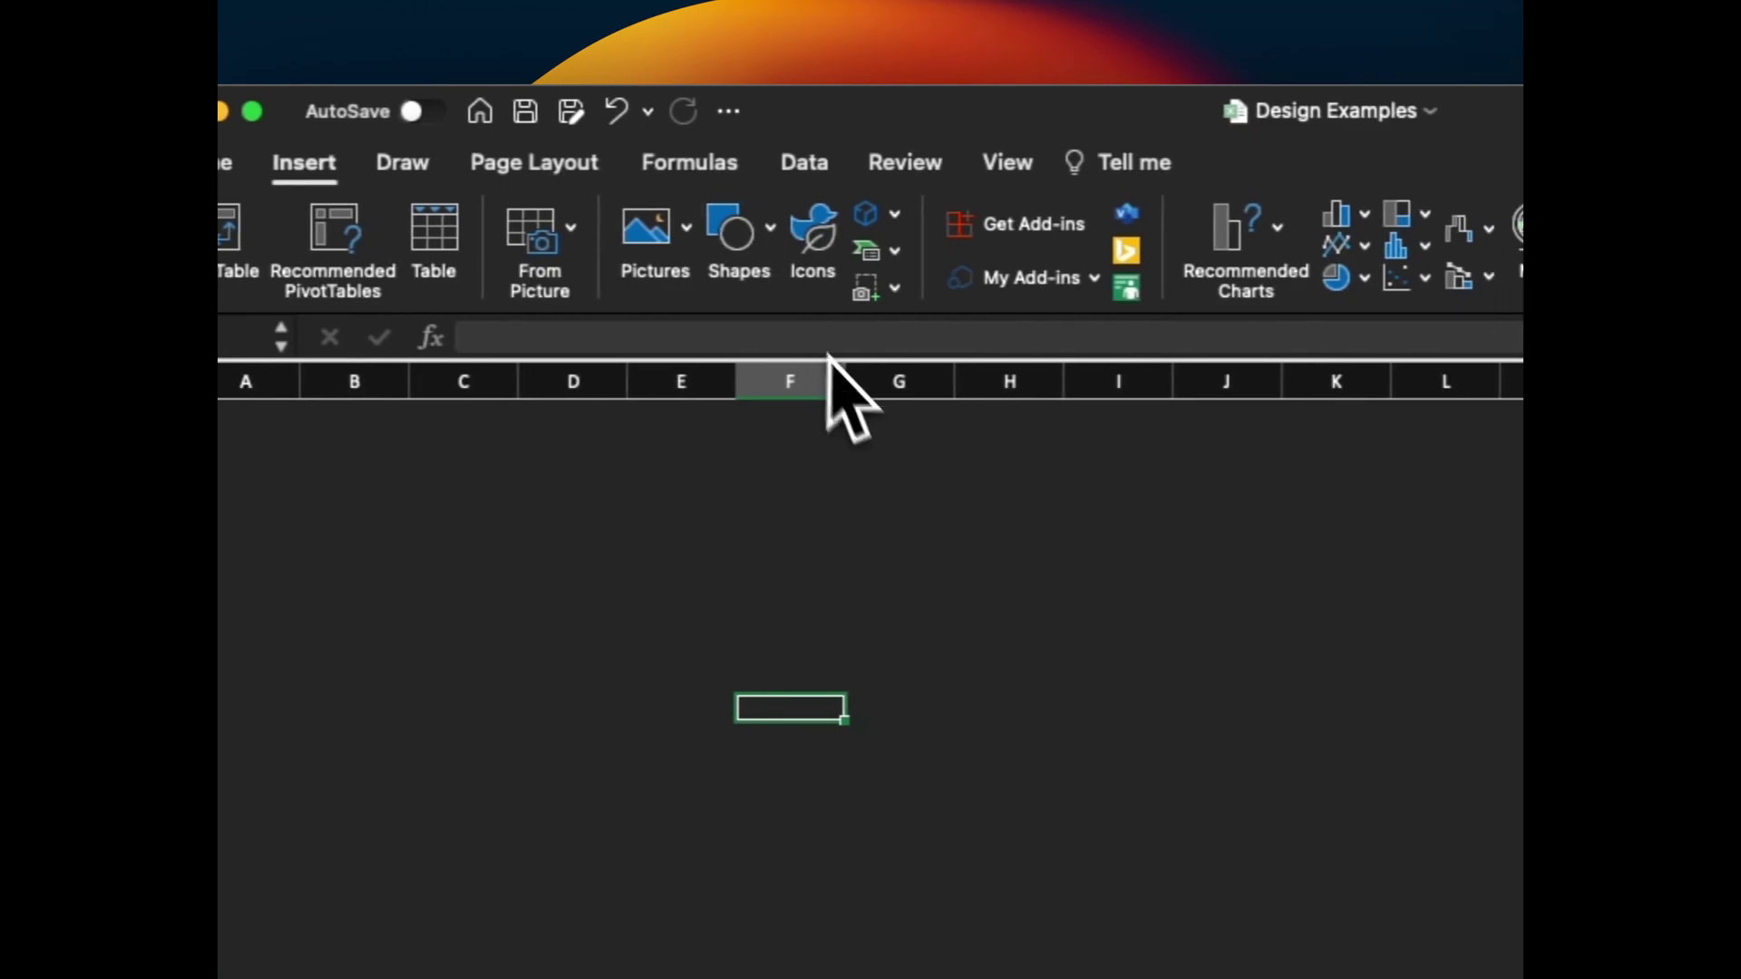
pyautogui.click(843, 234)
pyautogui.click(1073, 340)
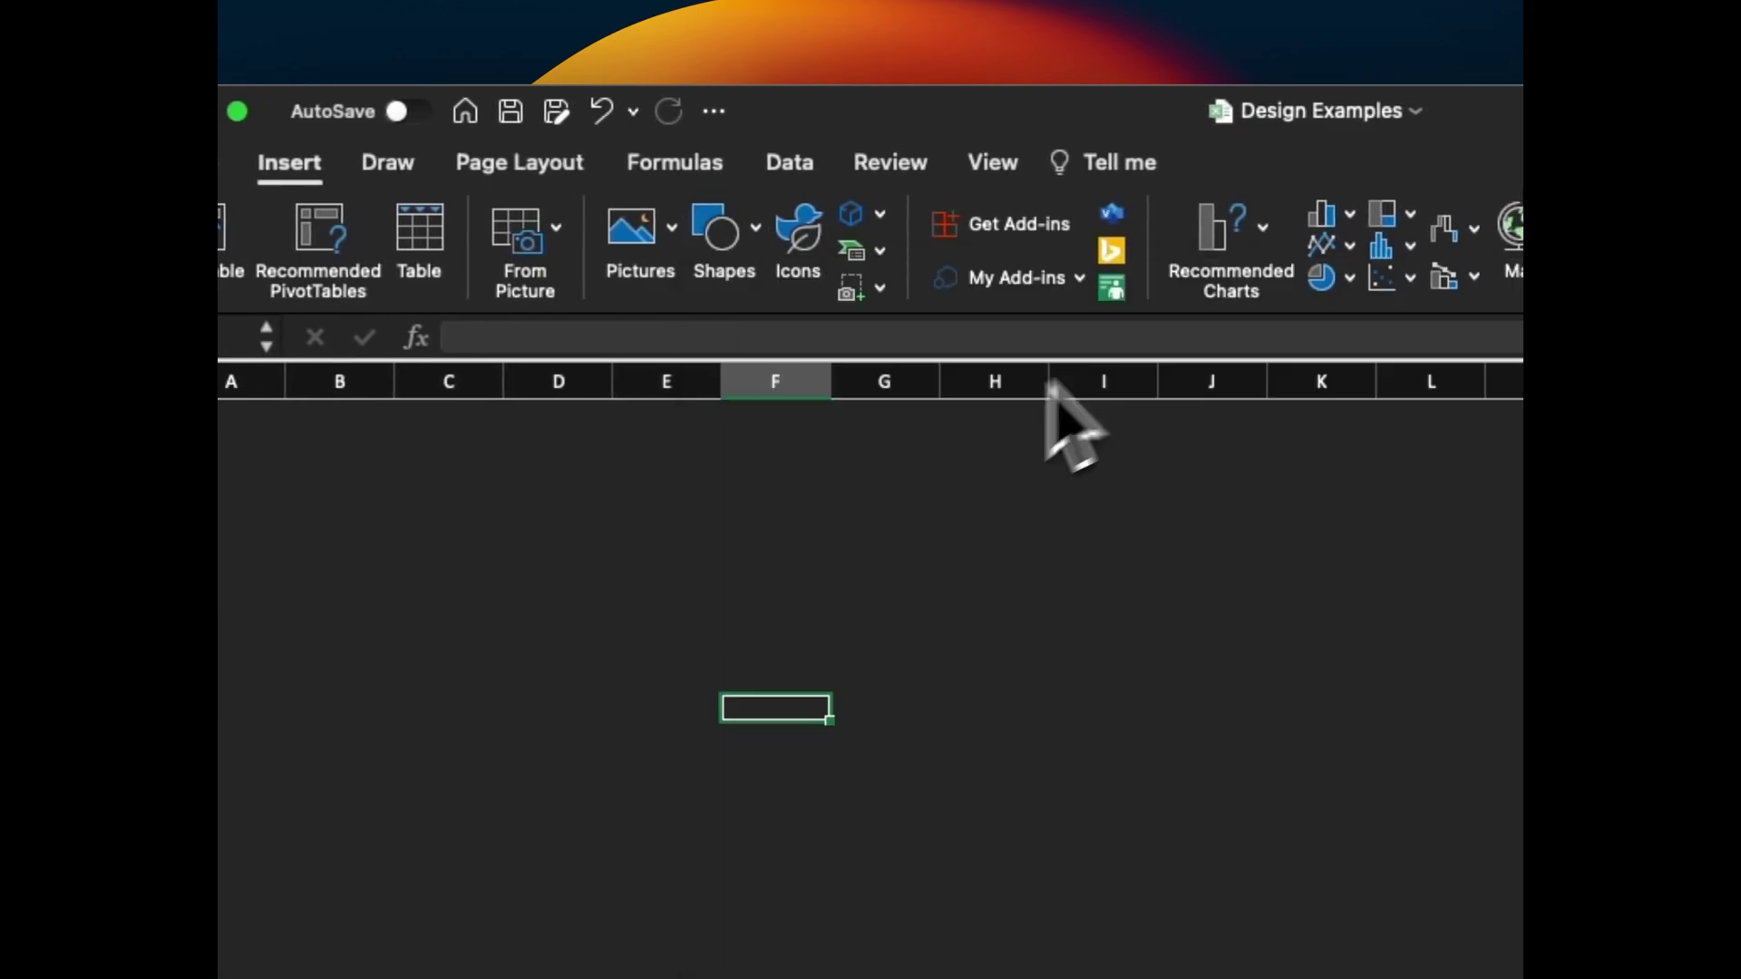
pyautogui.moveTo(1052, 461); pyautogui.dragTo(430, 816)
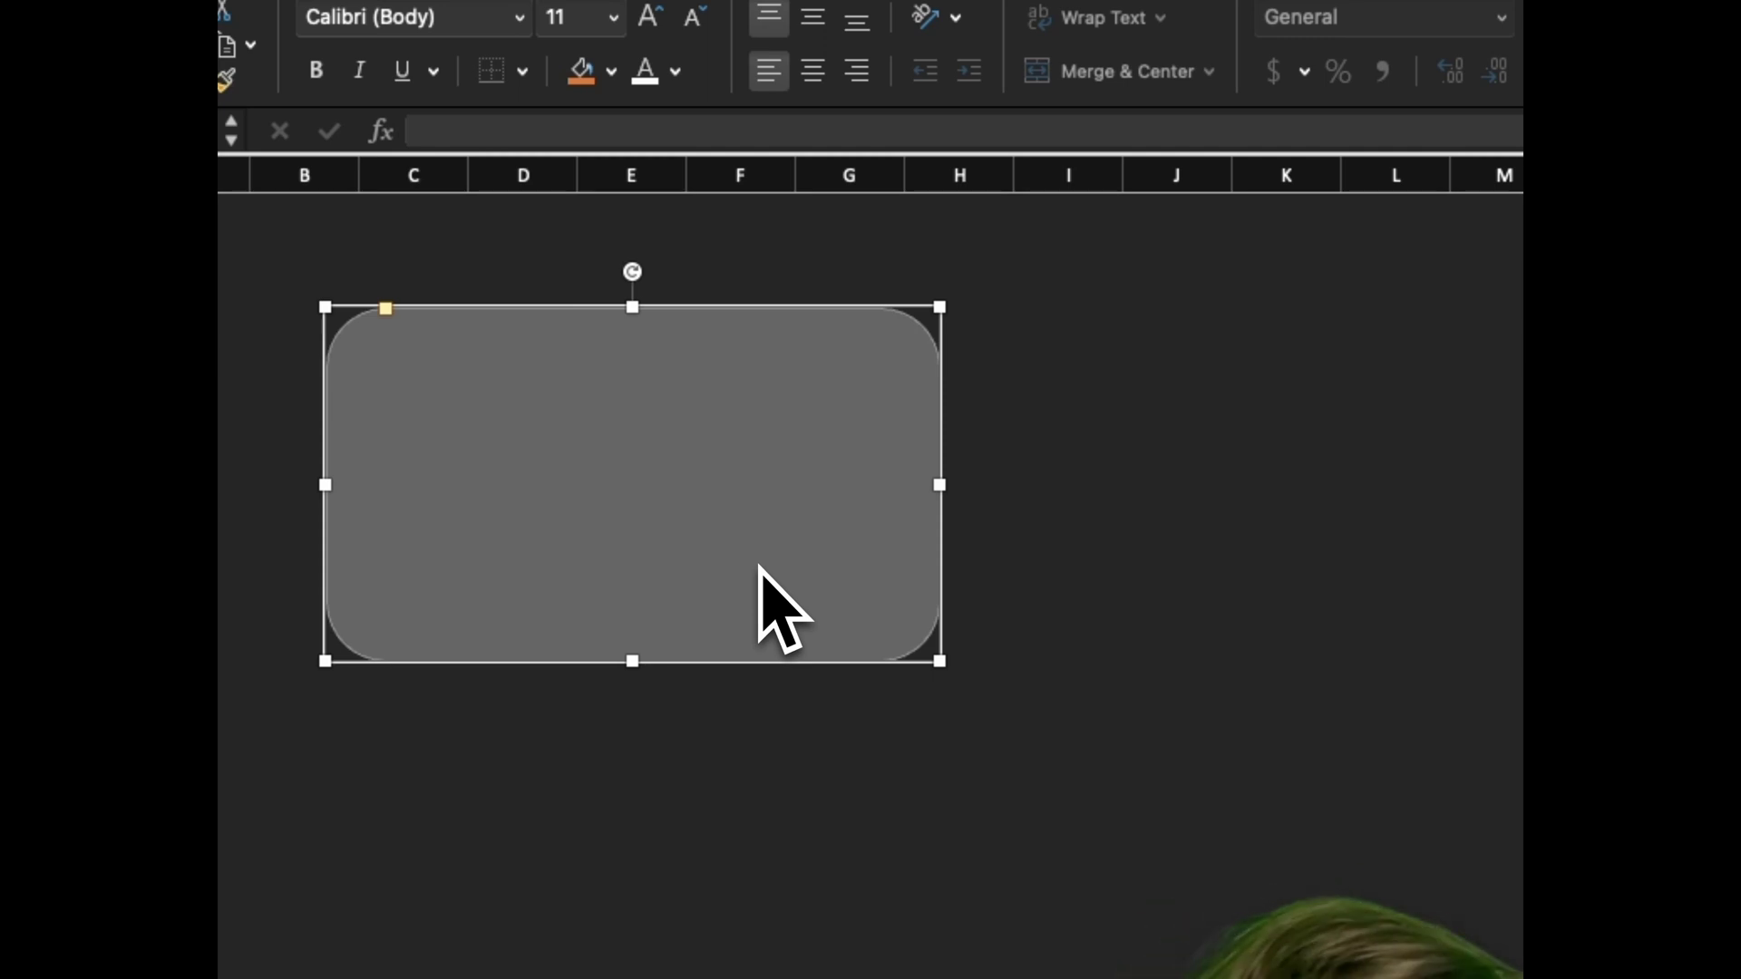
# - Duplicate the card with Cmd+D and place the copy right beside the original
pyautogui.press('super+d')
pyautogui.moveTo(749, 566); pyautogui.dragTo(1385, 529)
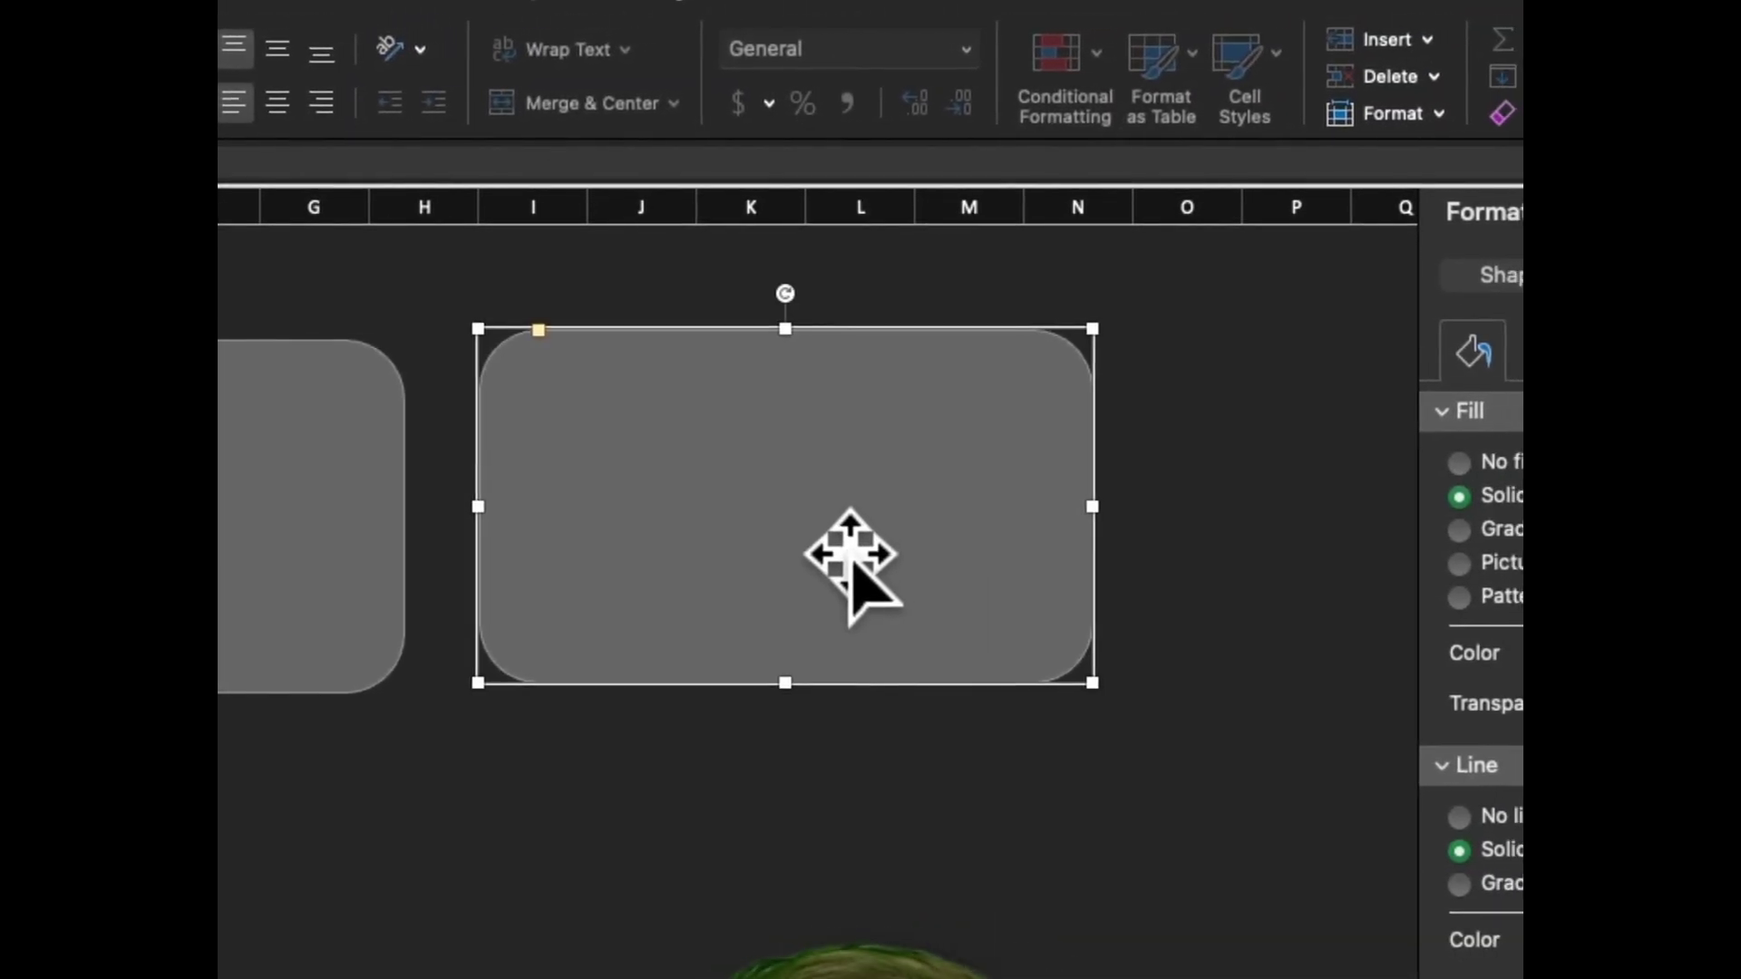
pyautogui.press('Escape')
pyautogui.hscroll(-5, 825, 635)
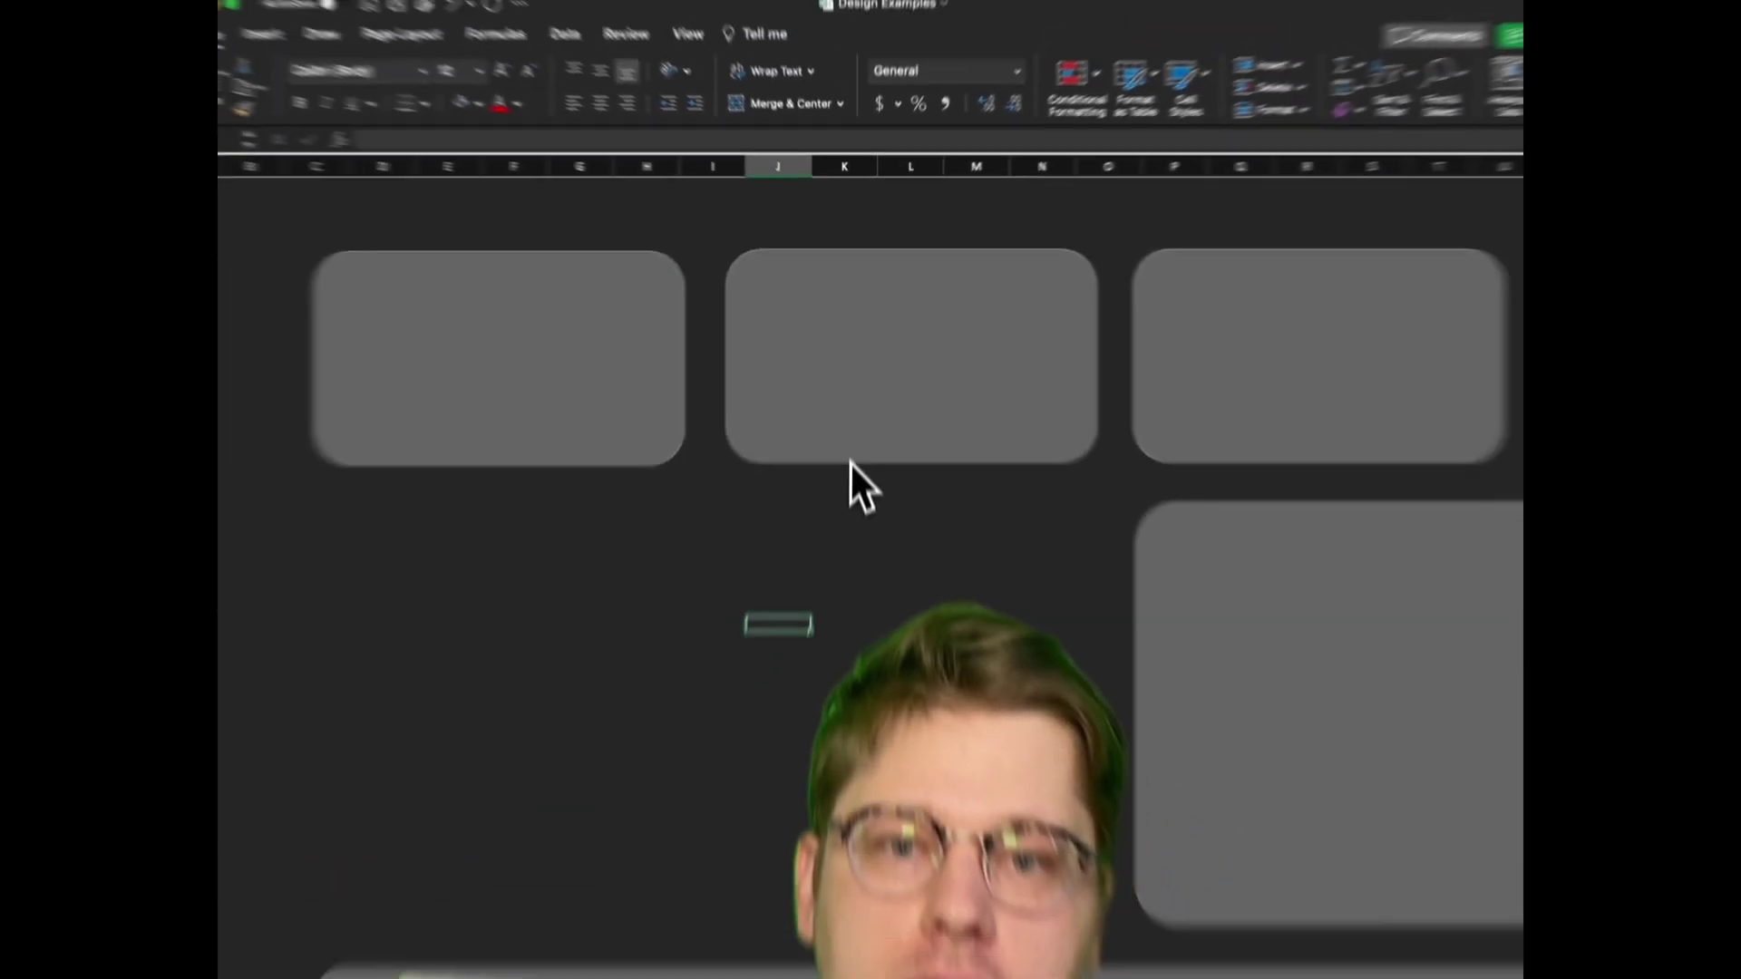
pyautogui.hscroll(5, 851, 461)
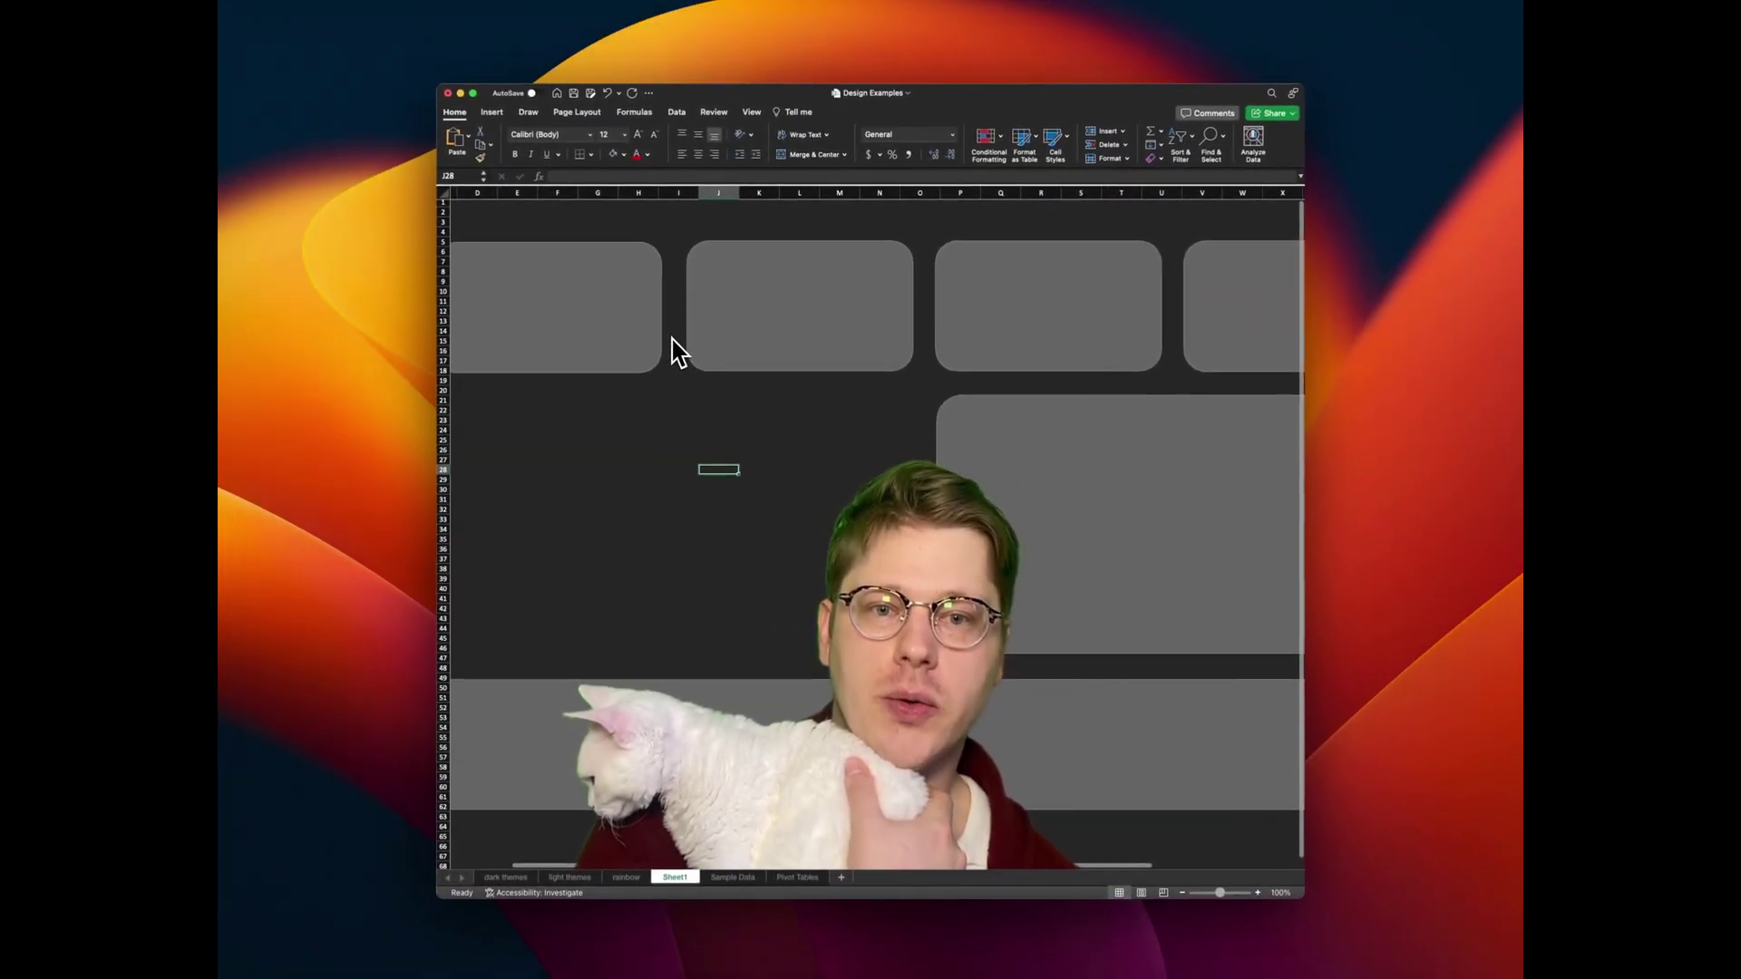
pyautogui.scroll(-3, 1091, 341)
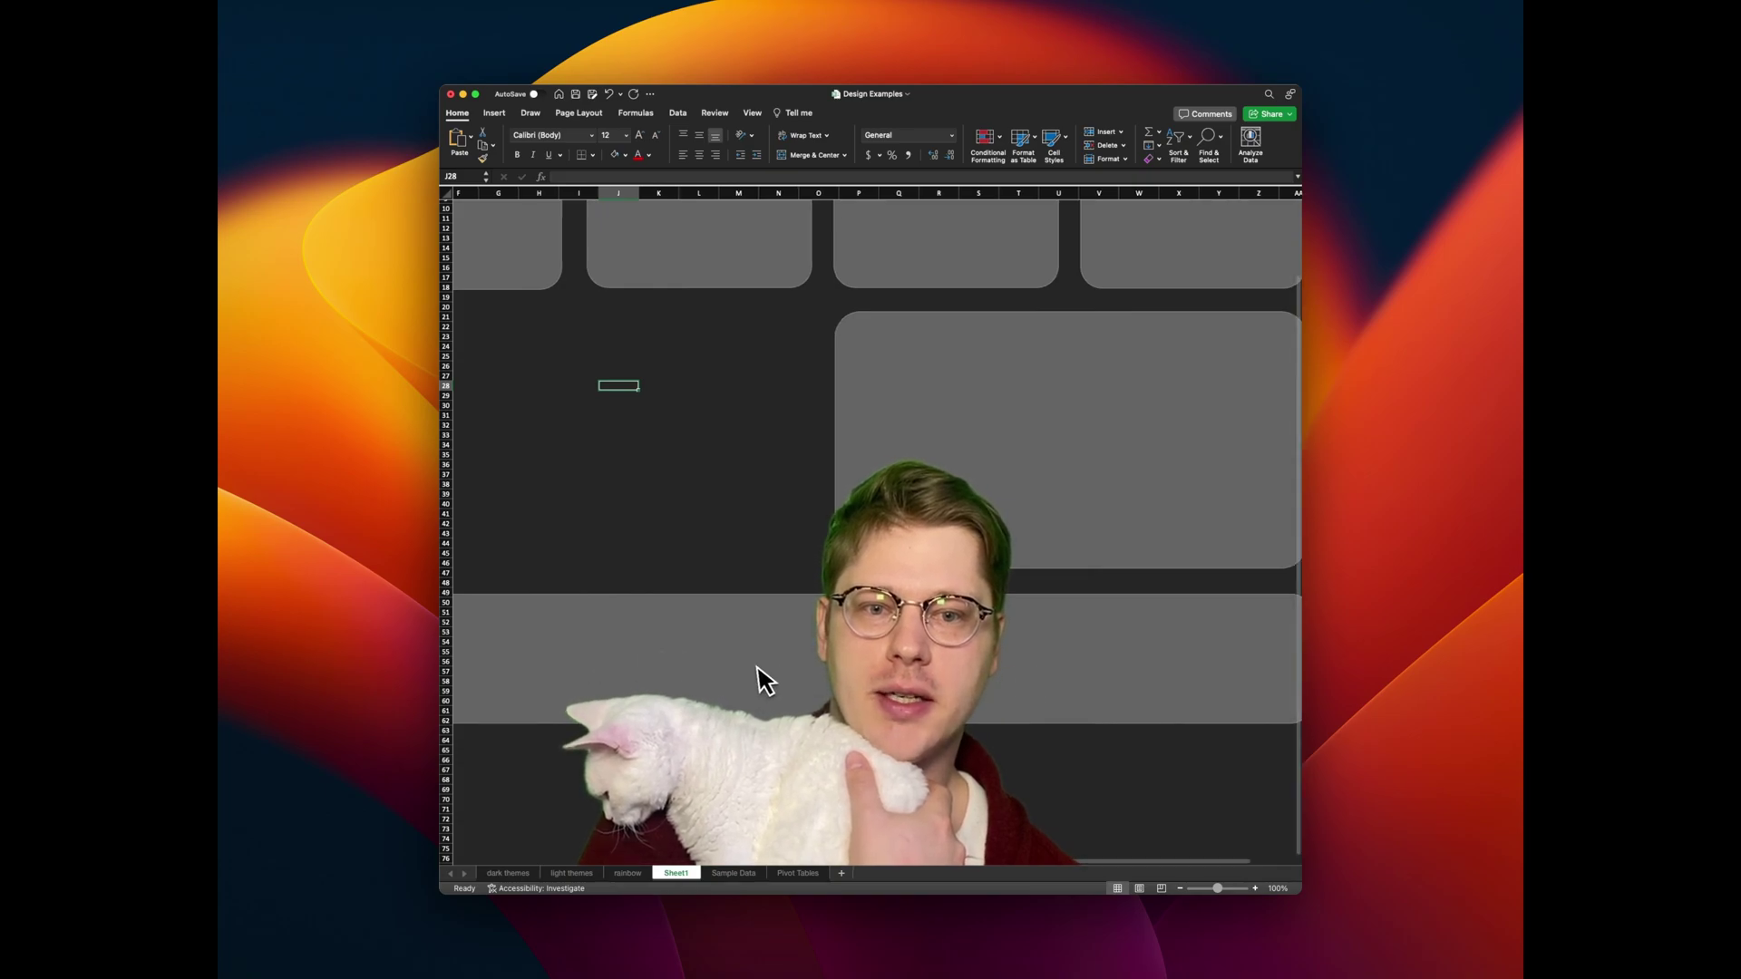
pyautogui.scroll(3, 816, 635)
pyautogui.hscroll(1, 817, 635)
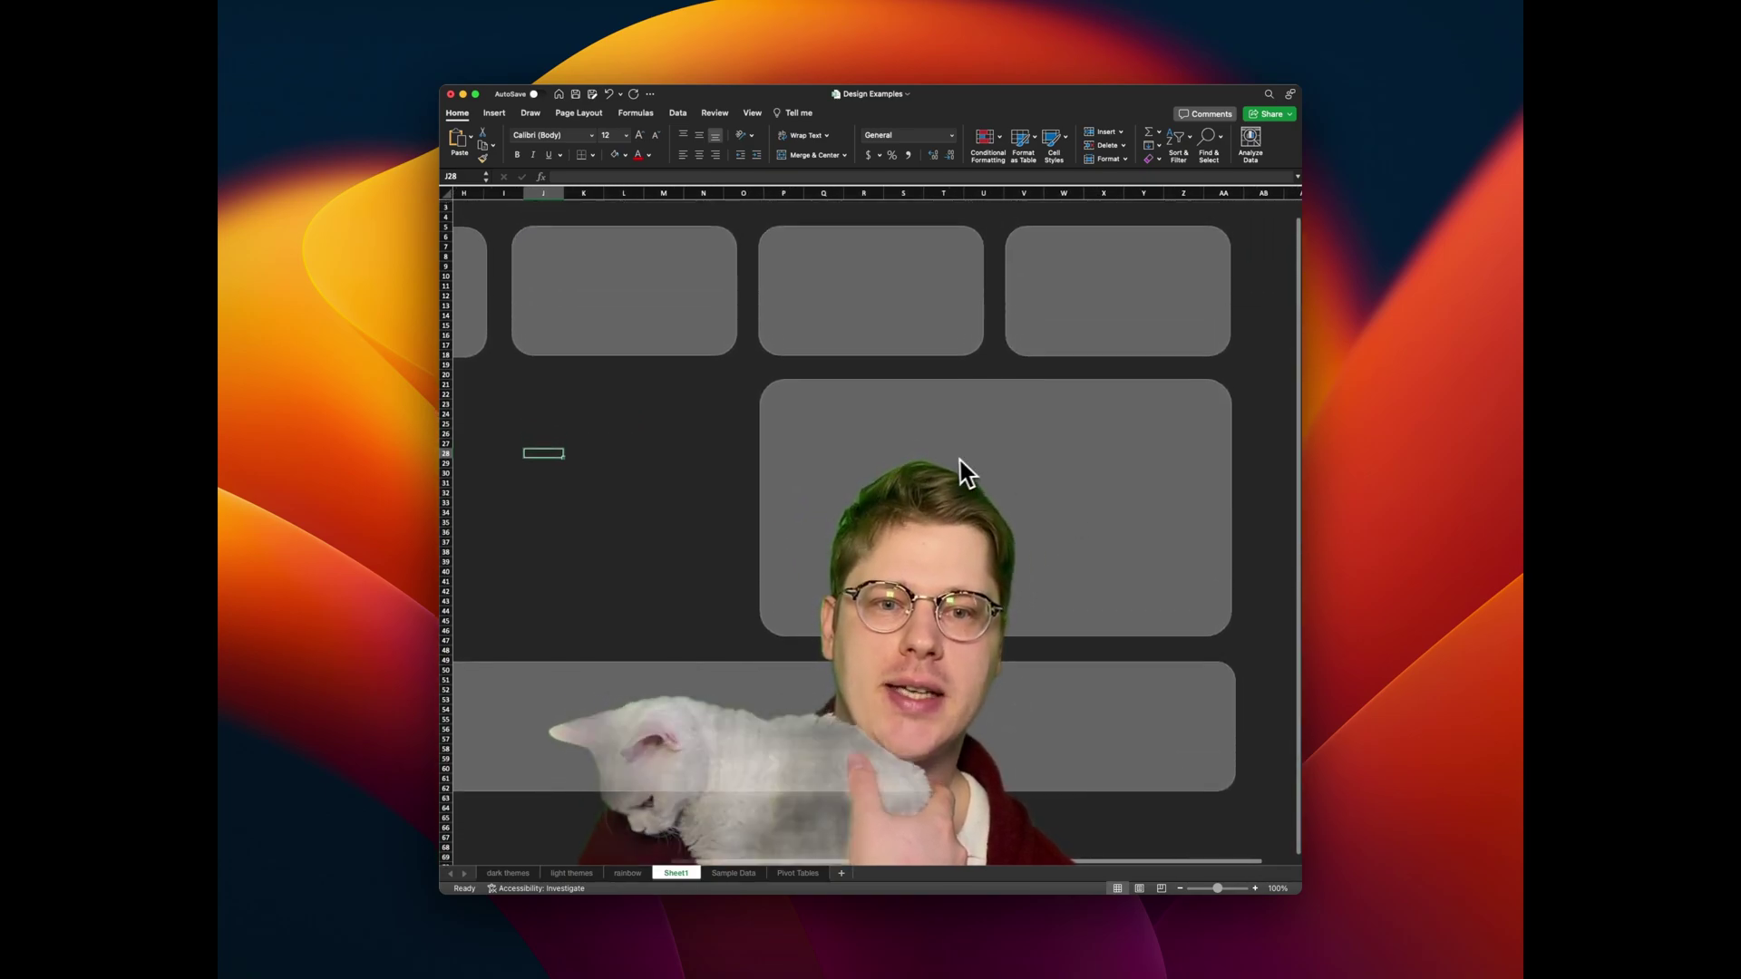
pyautogui.hscroll(-4, 874, 519)
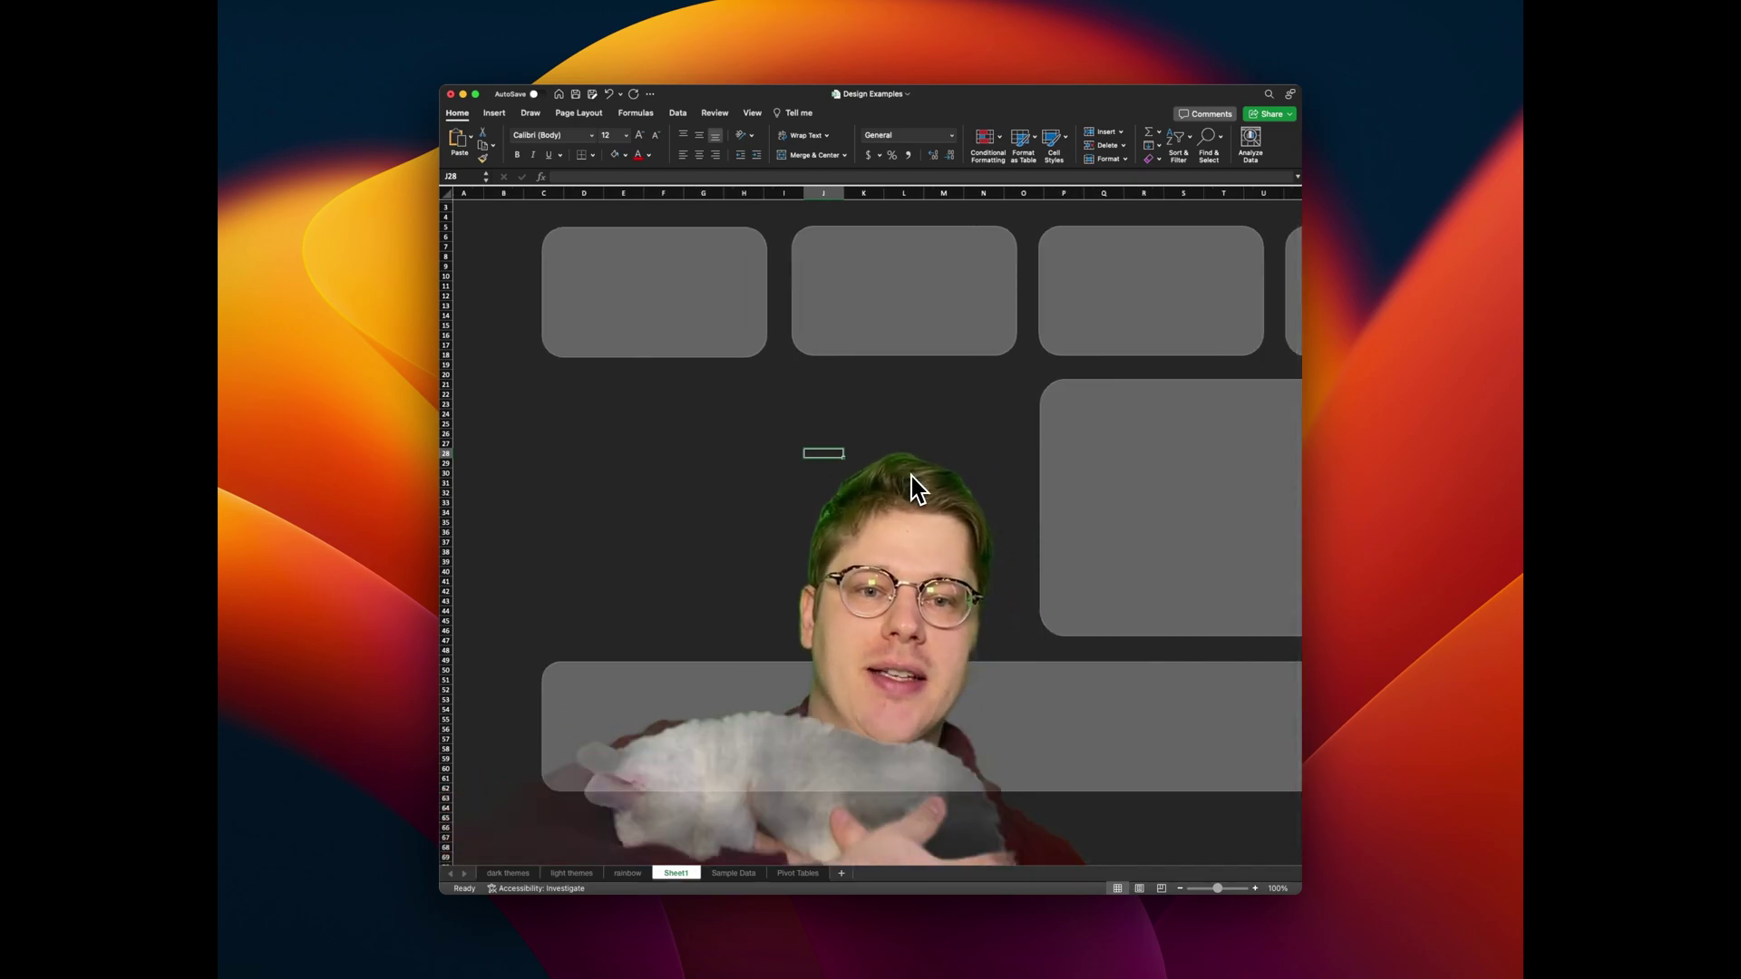
pyautogui.hscroll(2, 1025, 505)
pyautogui.scroll(-2, 894, 369)
pyautogui.scroll(3, 785, 304)
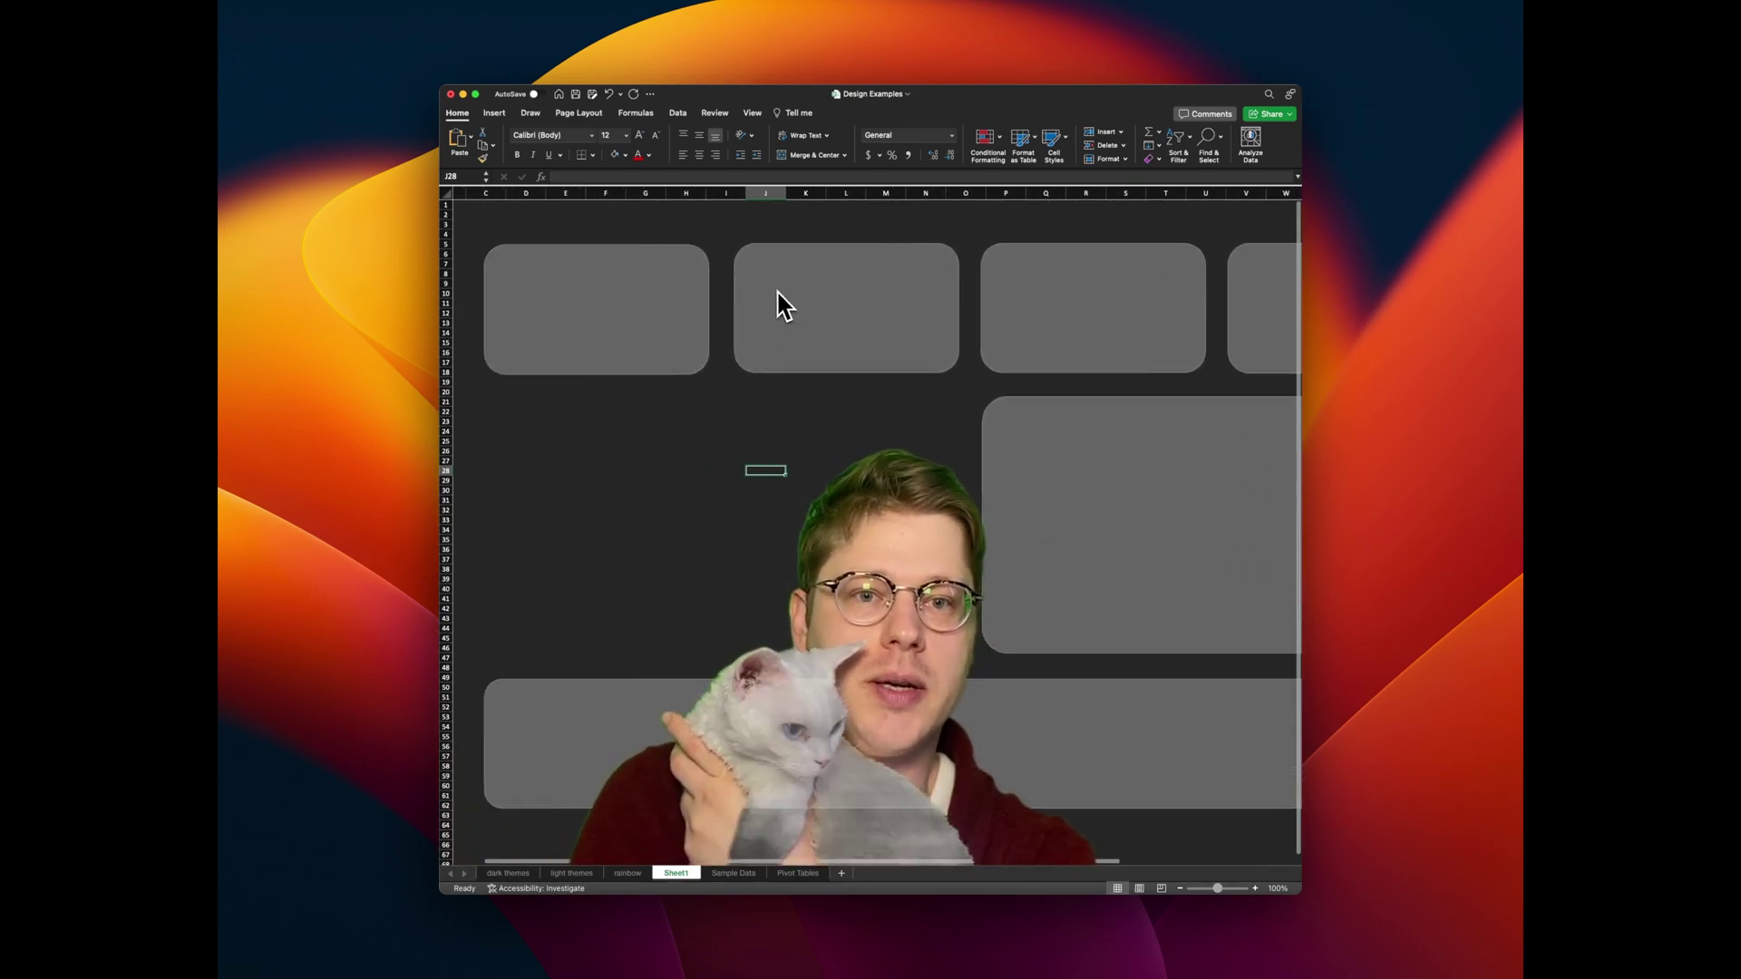
pyautogui.hscroll(3, 689, 279)
pyautogui.scroll(-3, 689, 279)
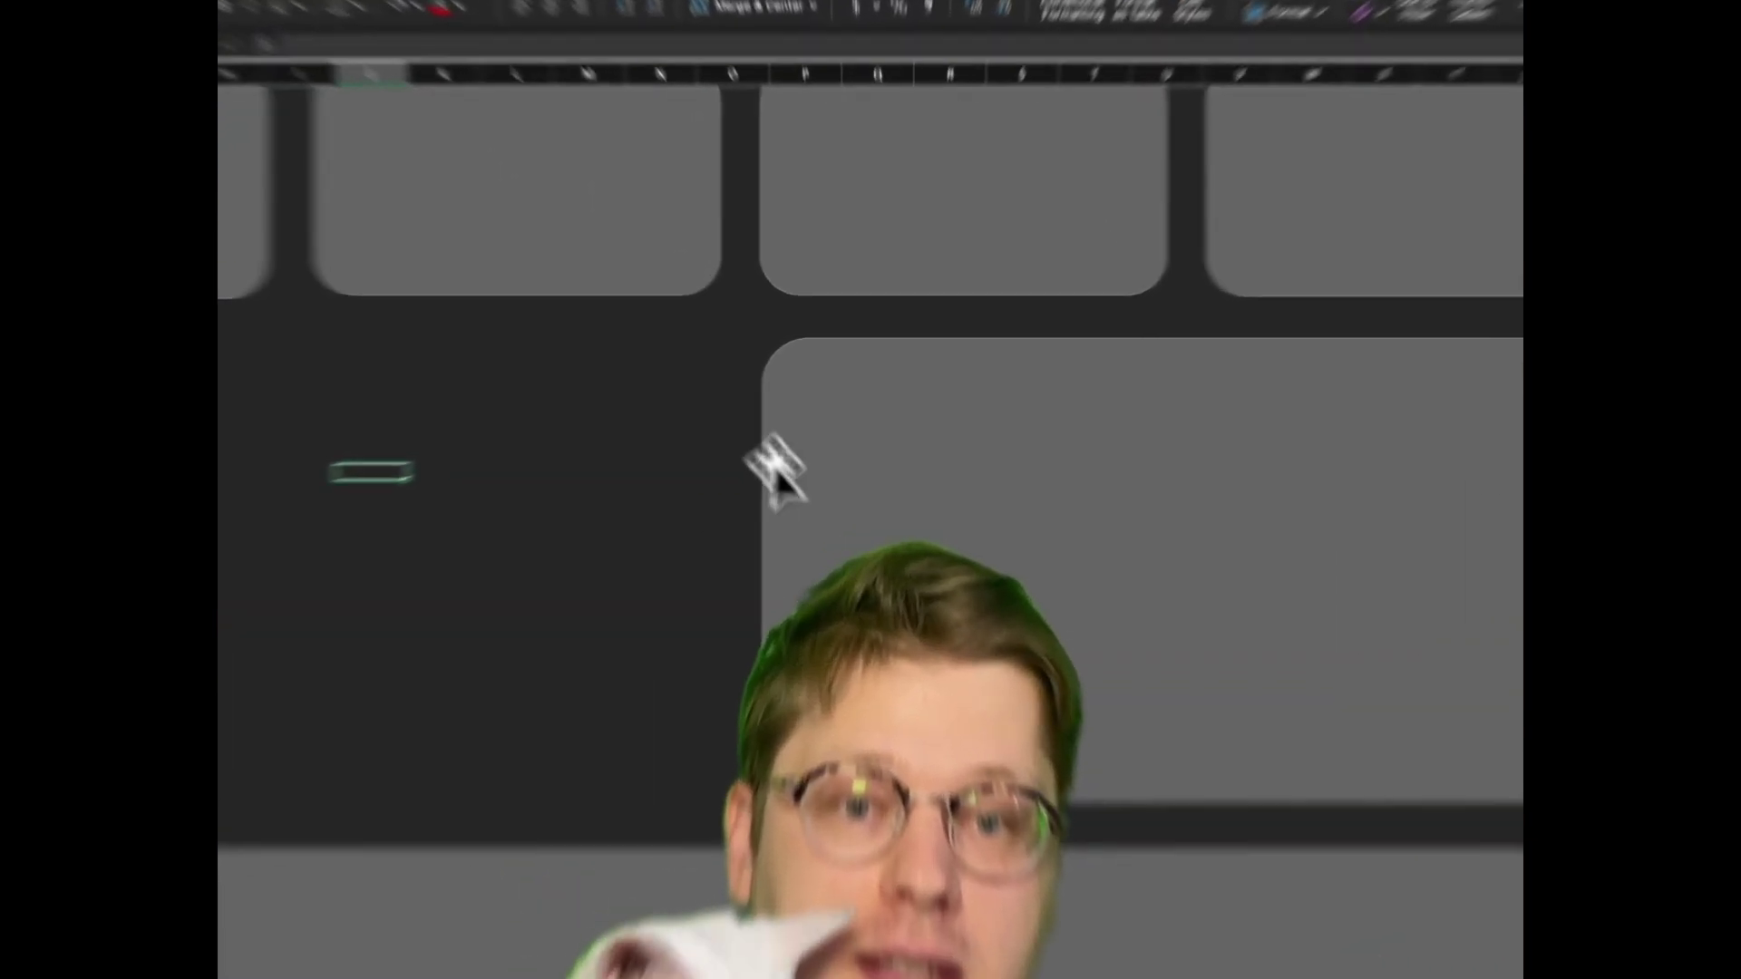
pyautogui.click(839, 422)
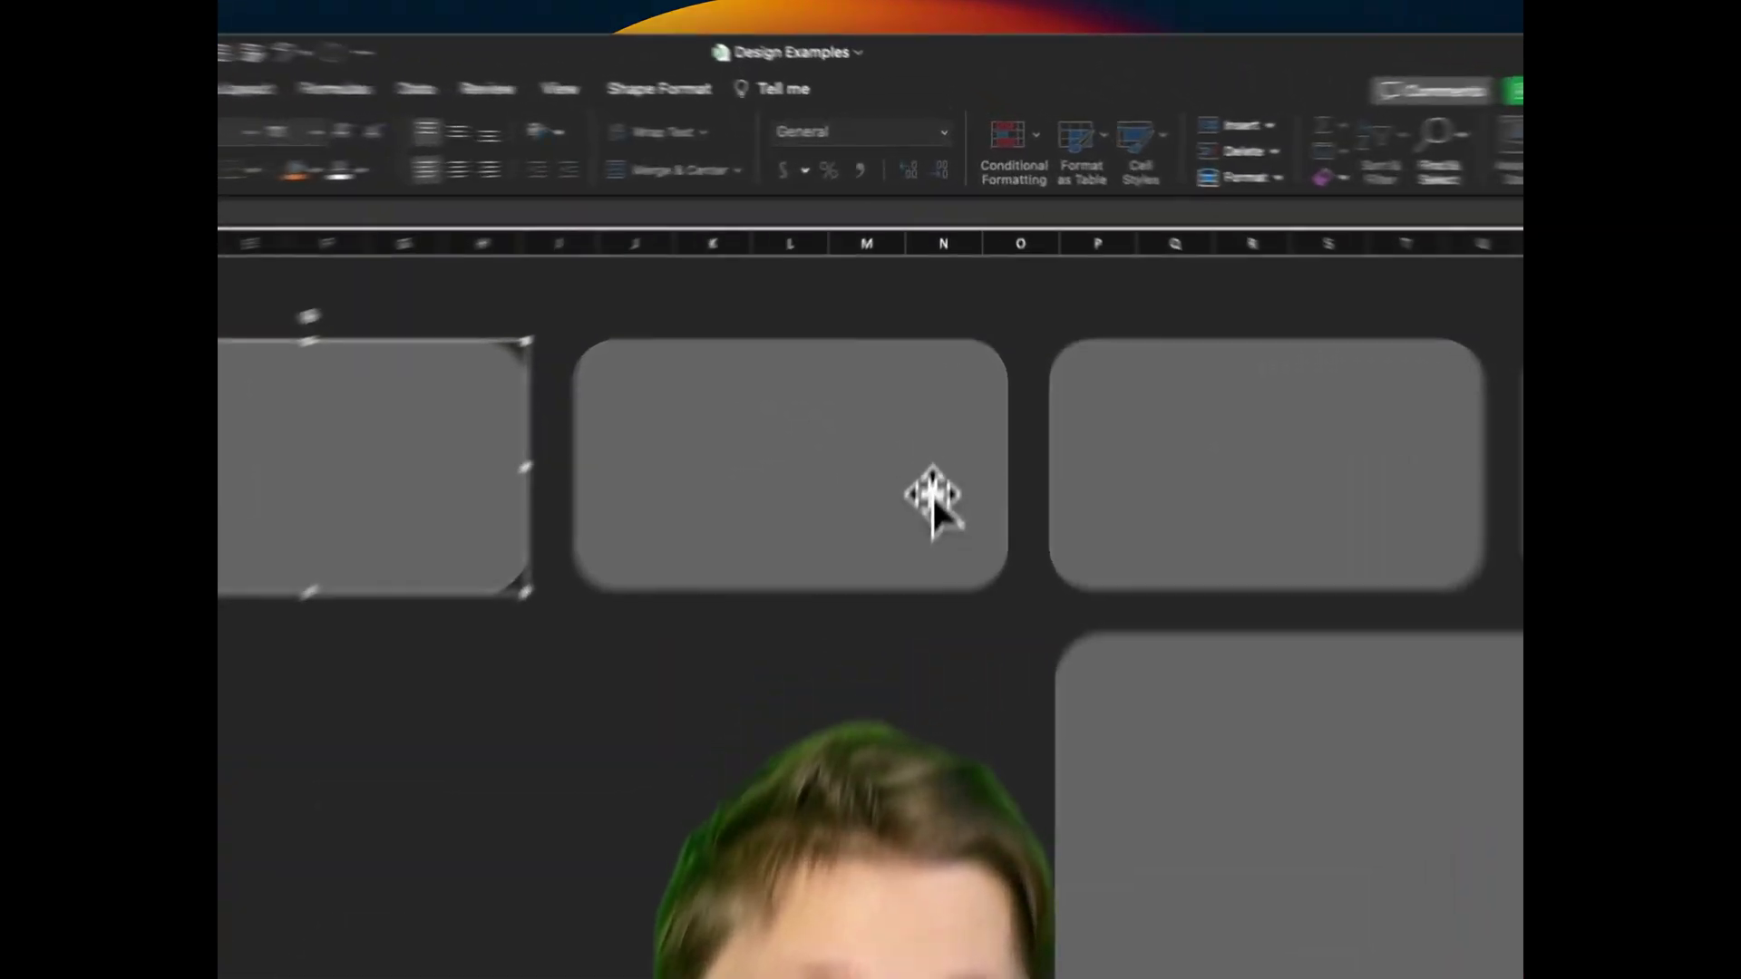
# - Align the four selected top cards along their middles and distribute them evenly horizontally
pyautogui.click(946, 324)
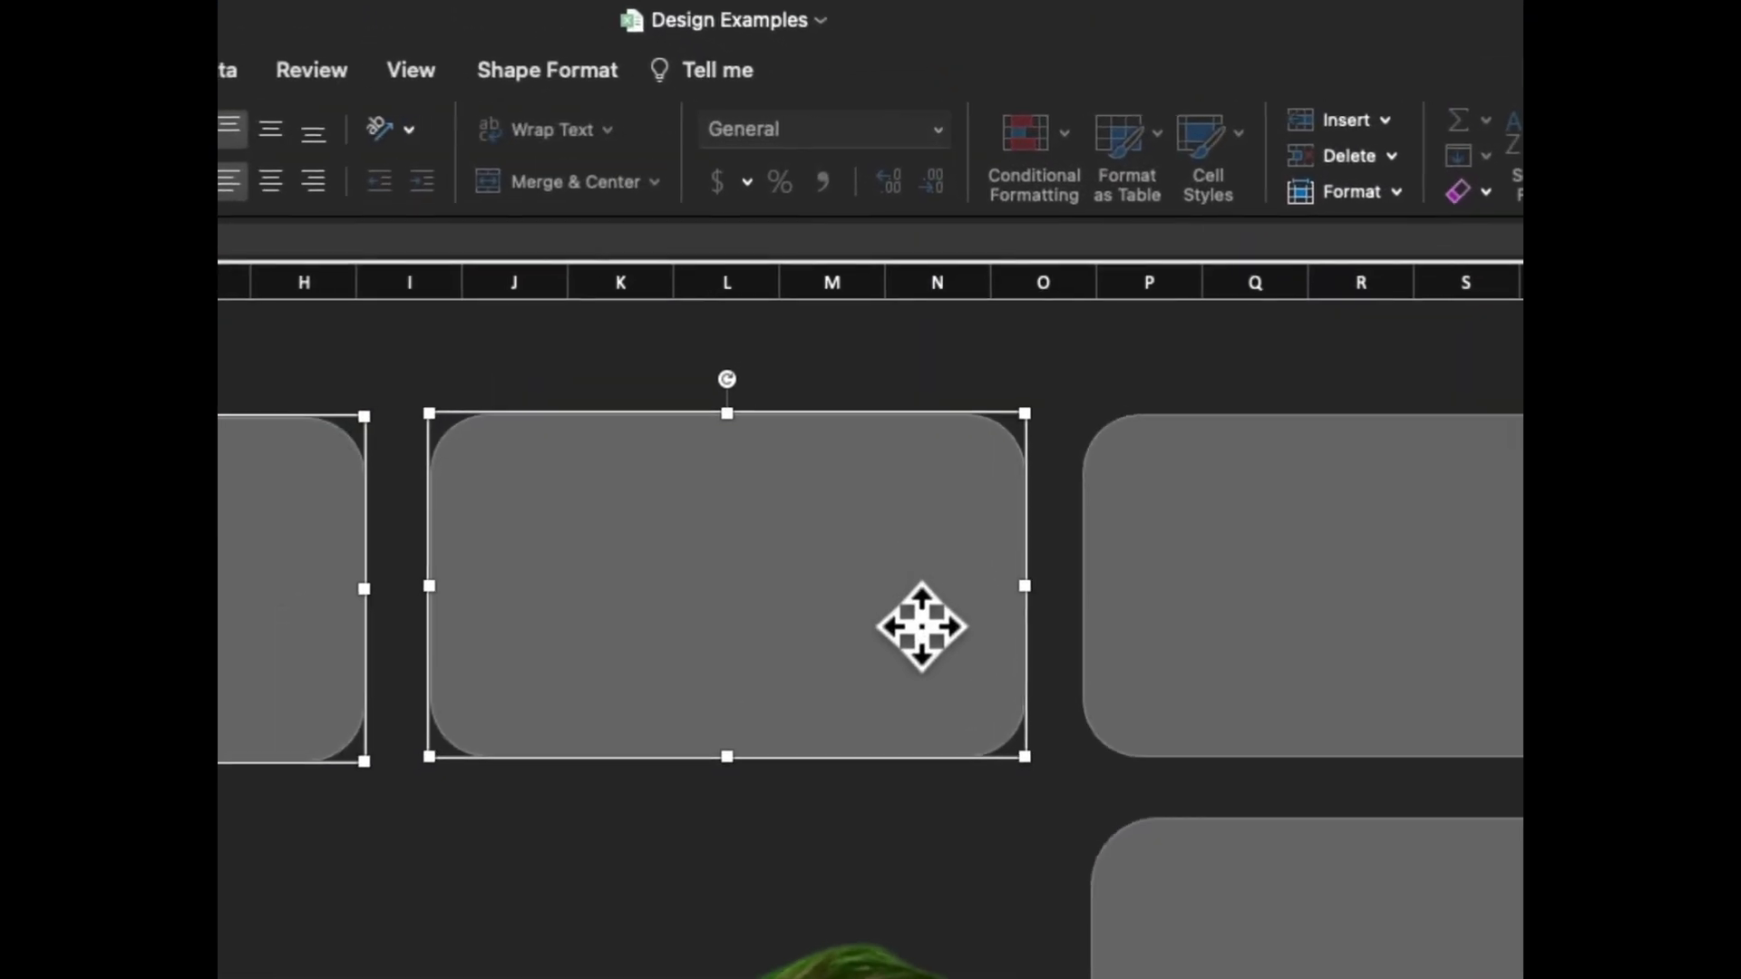
pyautogui.keyDown('shift'); pyautogui.click(1009, 671); pyautogui.keyUp('shift')
pyautogui.keyDown('shift'); pyautogui.click(1465, 526); pyautogui.keyUp('shift')
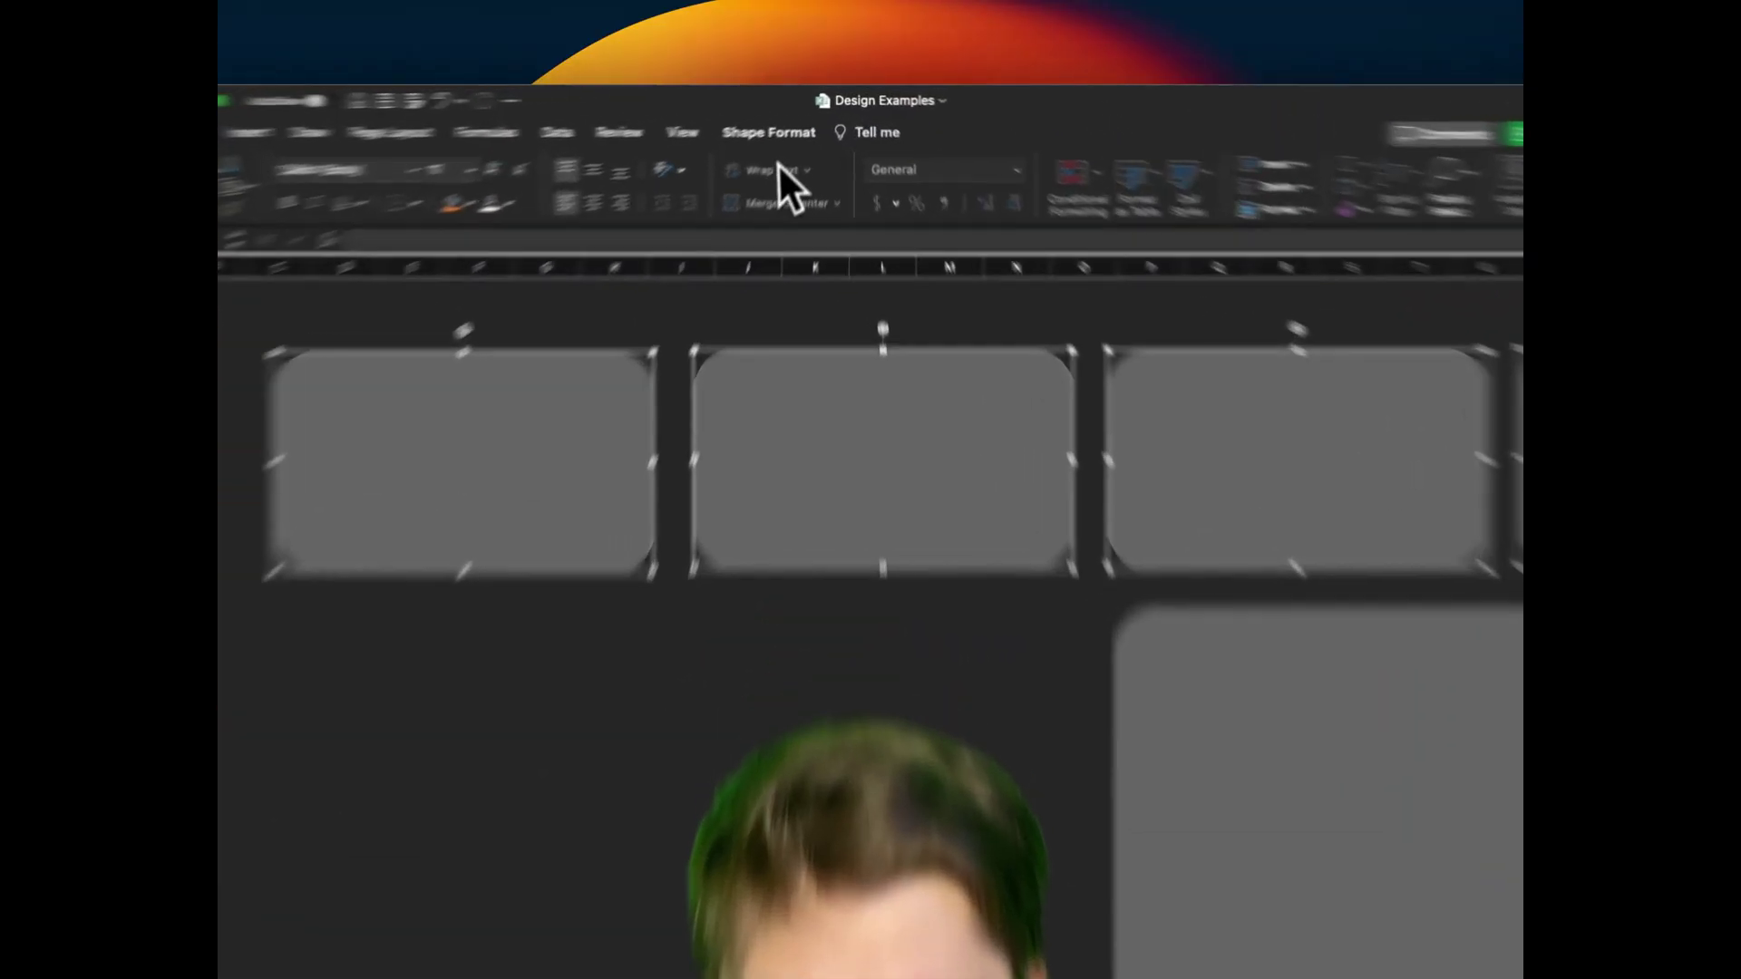
pyautogui.click(803, 112)
pyautogui.click(1082, 137)
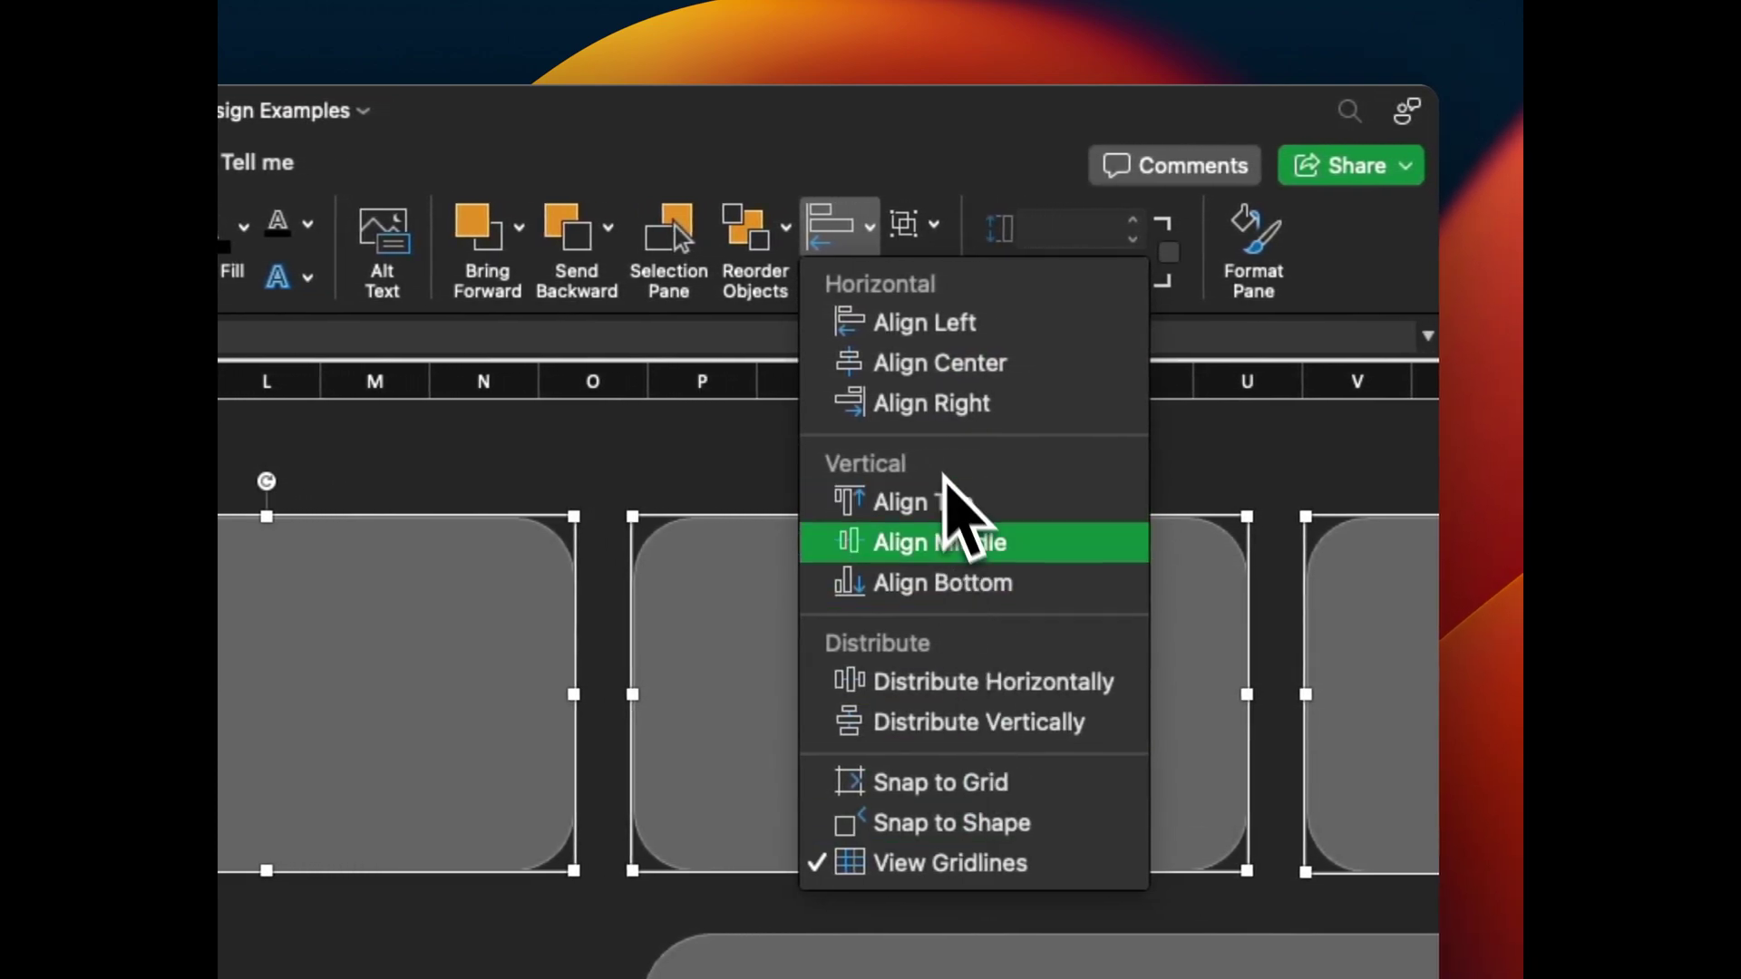
pyautogui.click(984, 403)
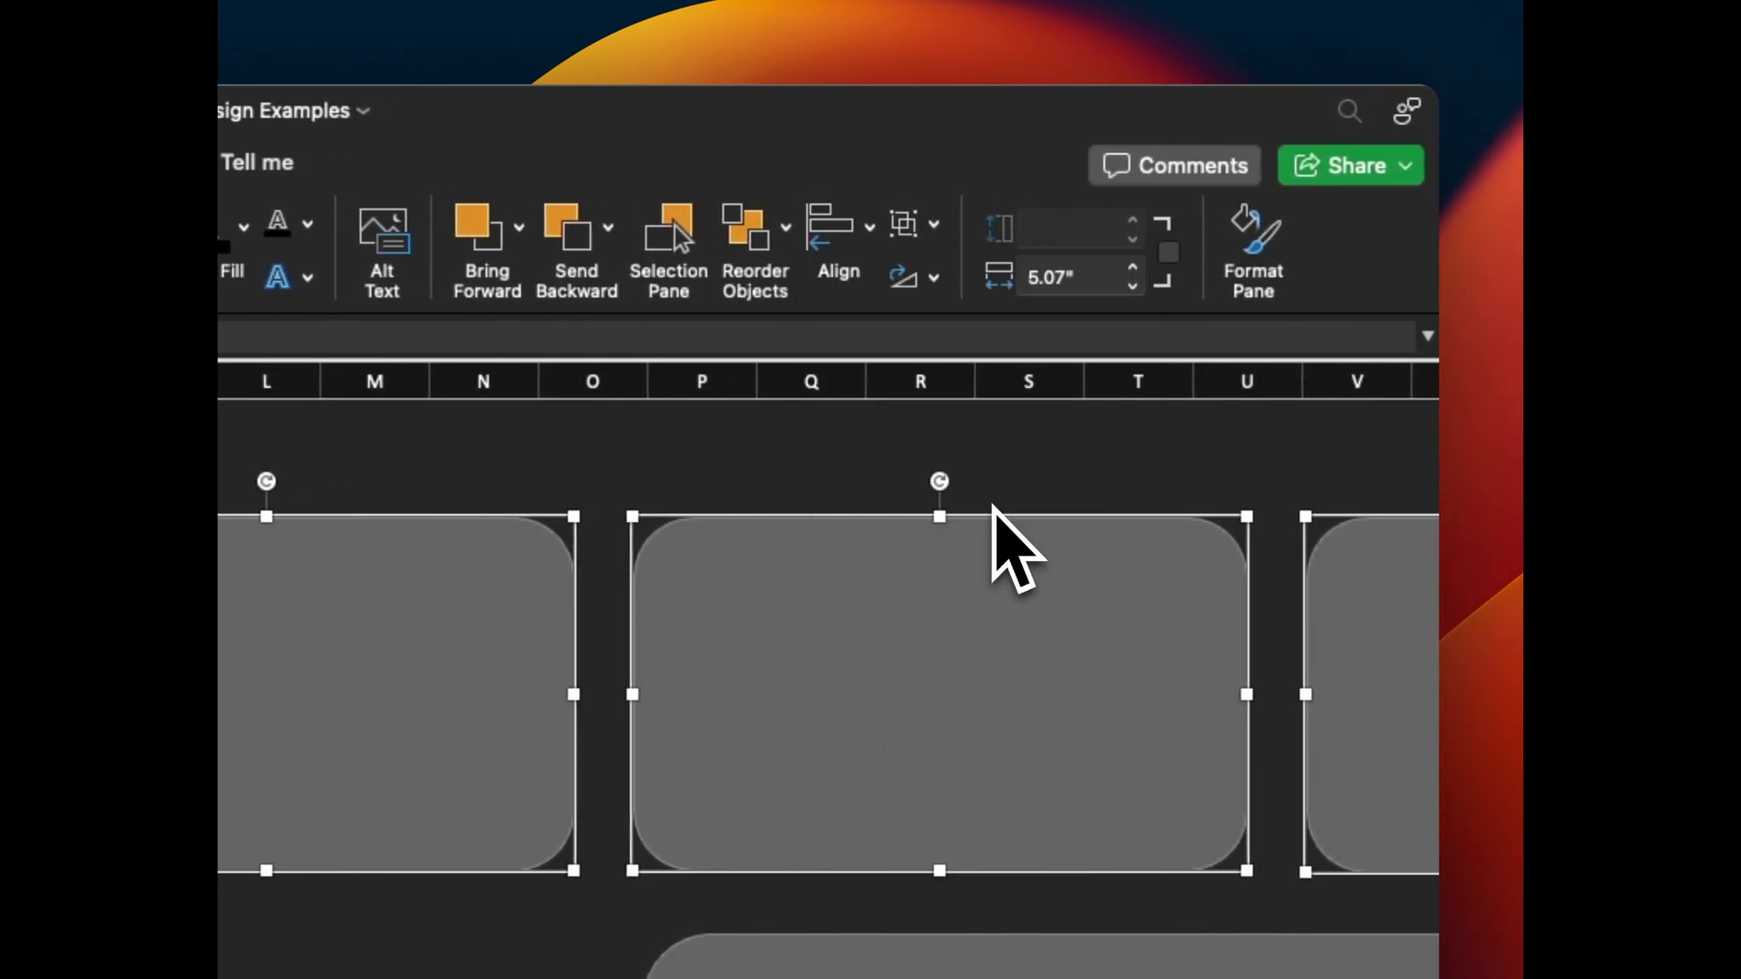
pyautogui.click(831, 227)
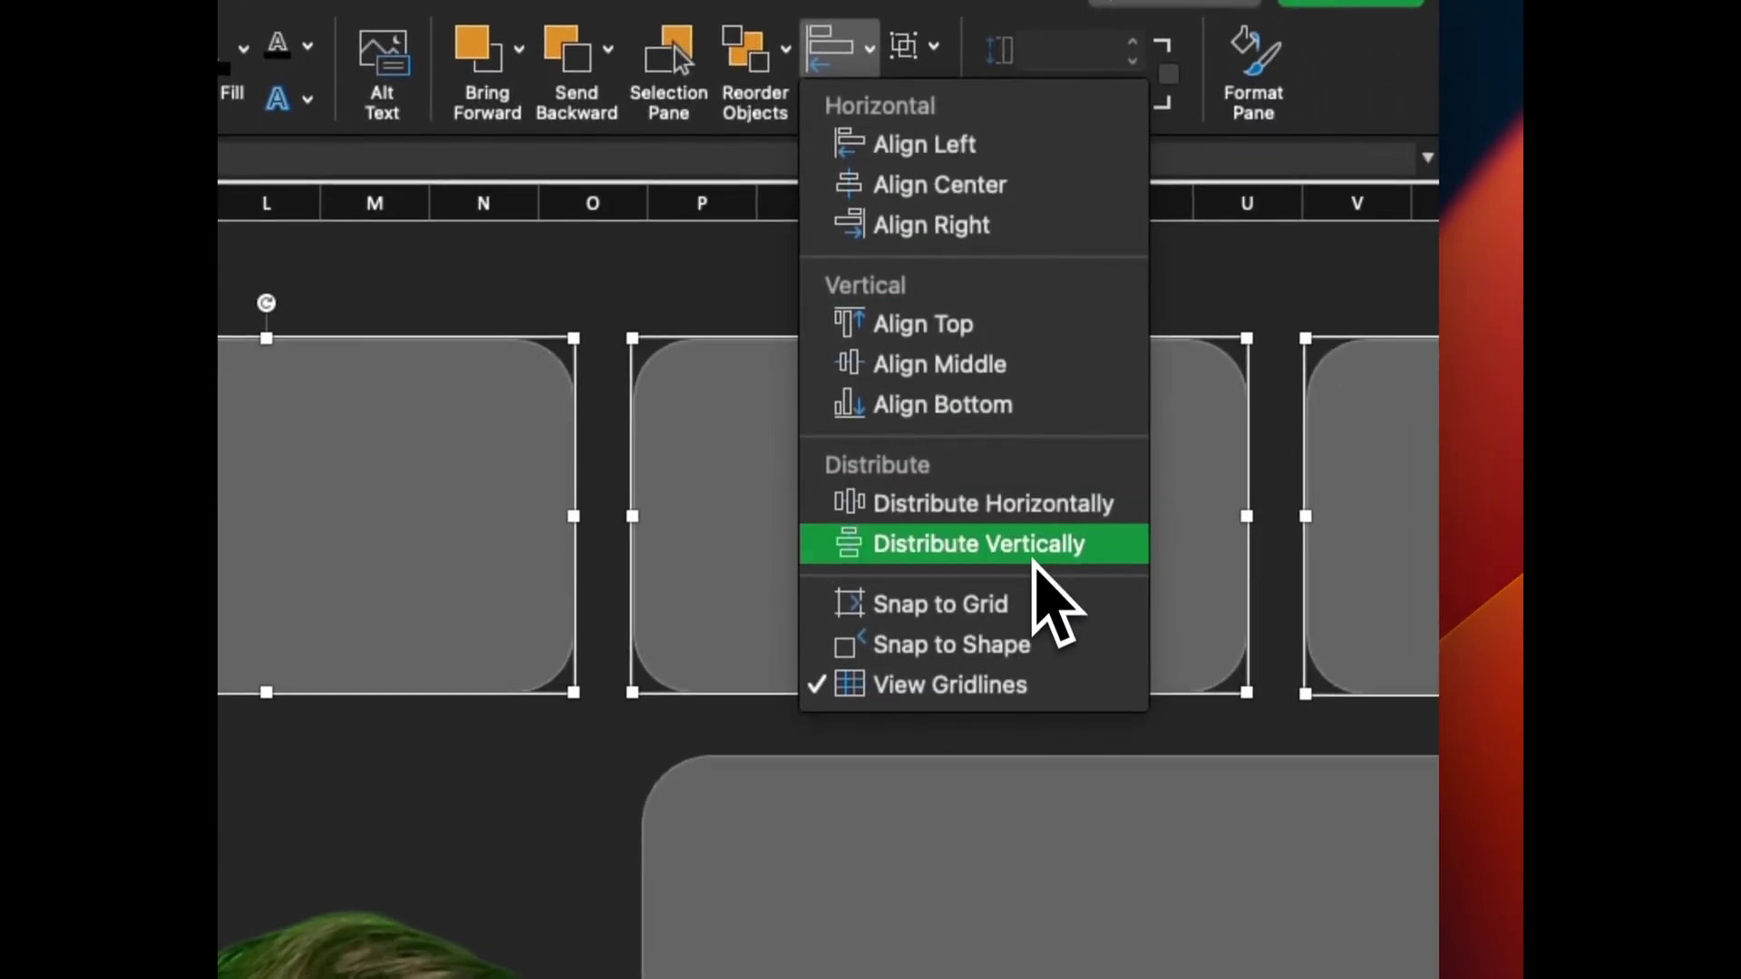
pyautogui.click(998, 723)
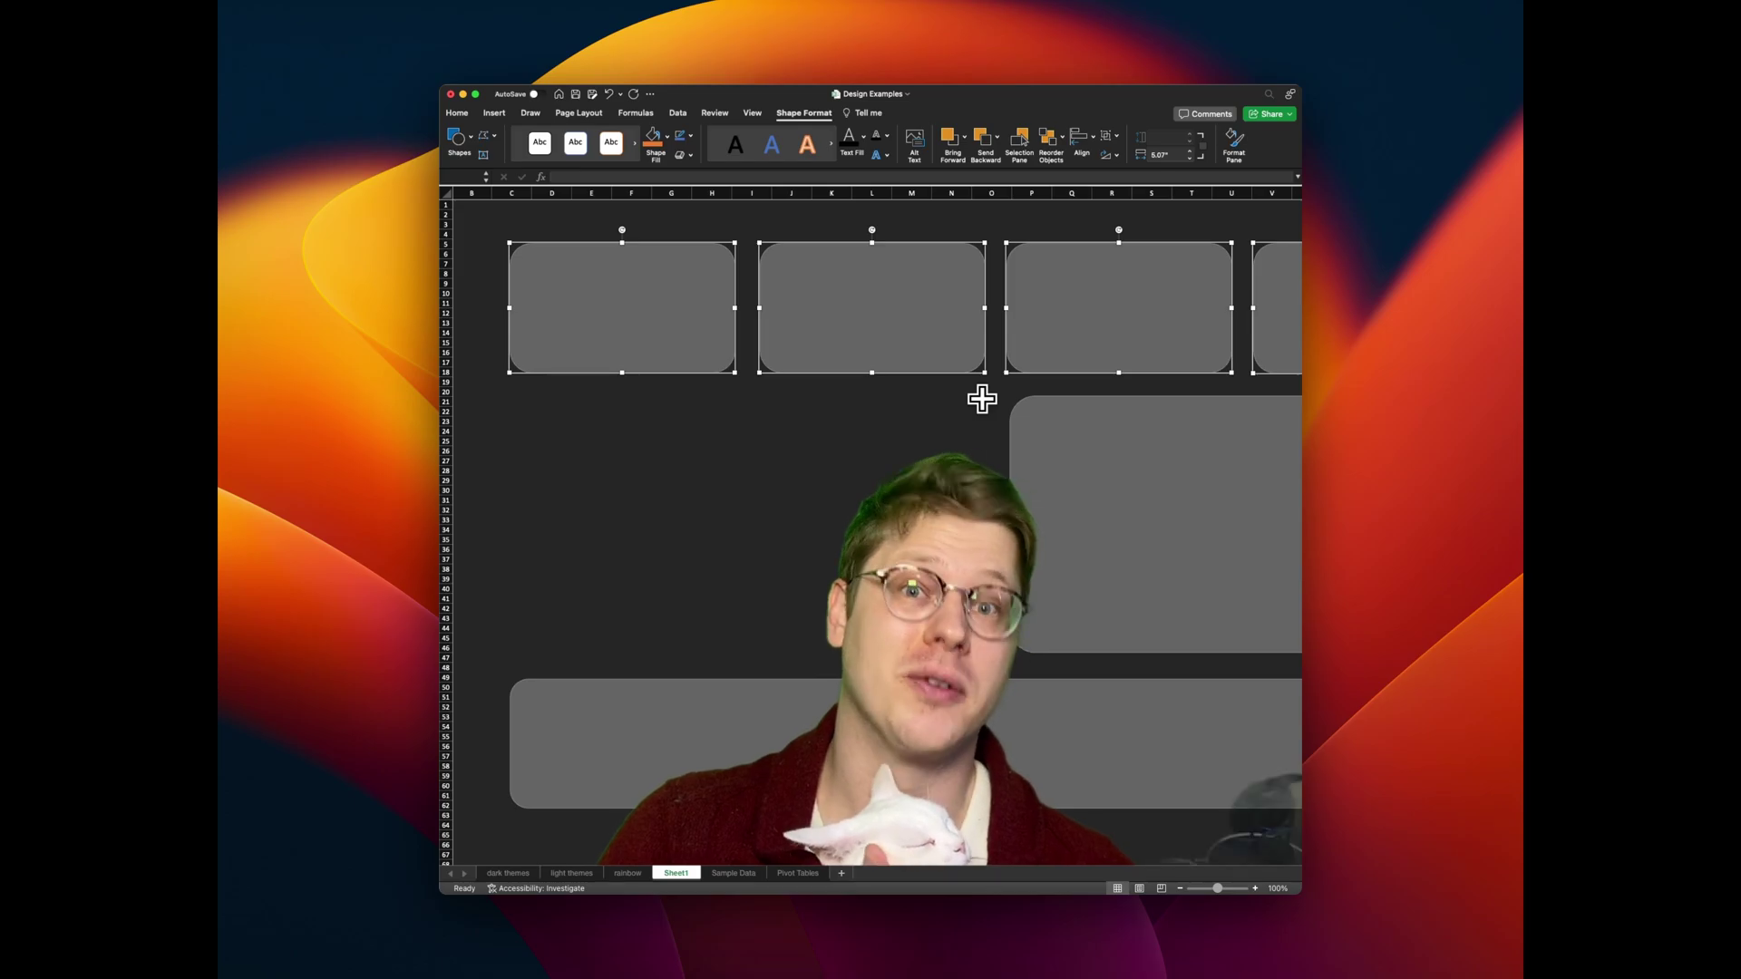
# - Add a borderless, unfilled text box titled 'The Best Title For The Best Dashboard' above the paragraph
pyautogui.click(494, 112)
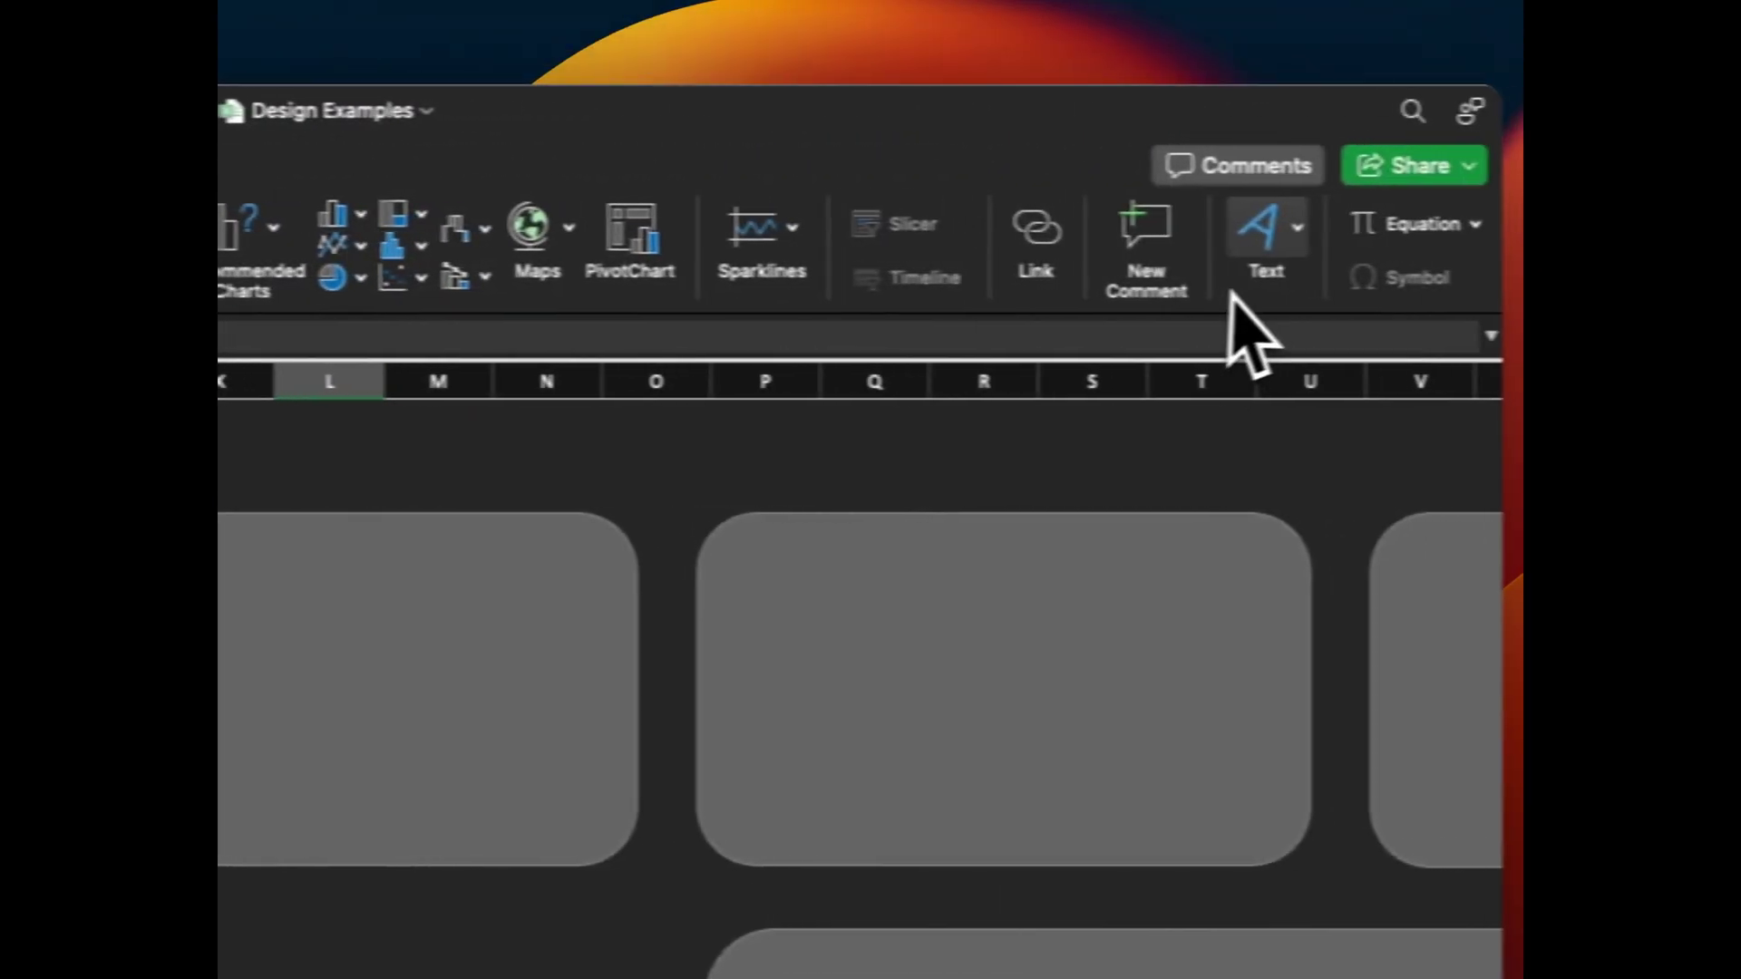
pyautogui.click(1265, 234)
pyautogui.click(1150, 362)
pyautogui.moveTo(498, 525); pyautogui.dragTo(1158, 564)
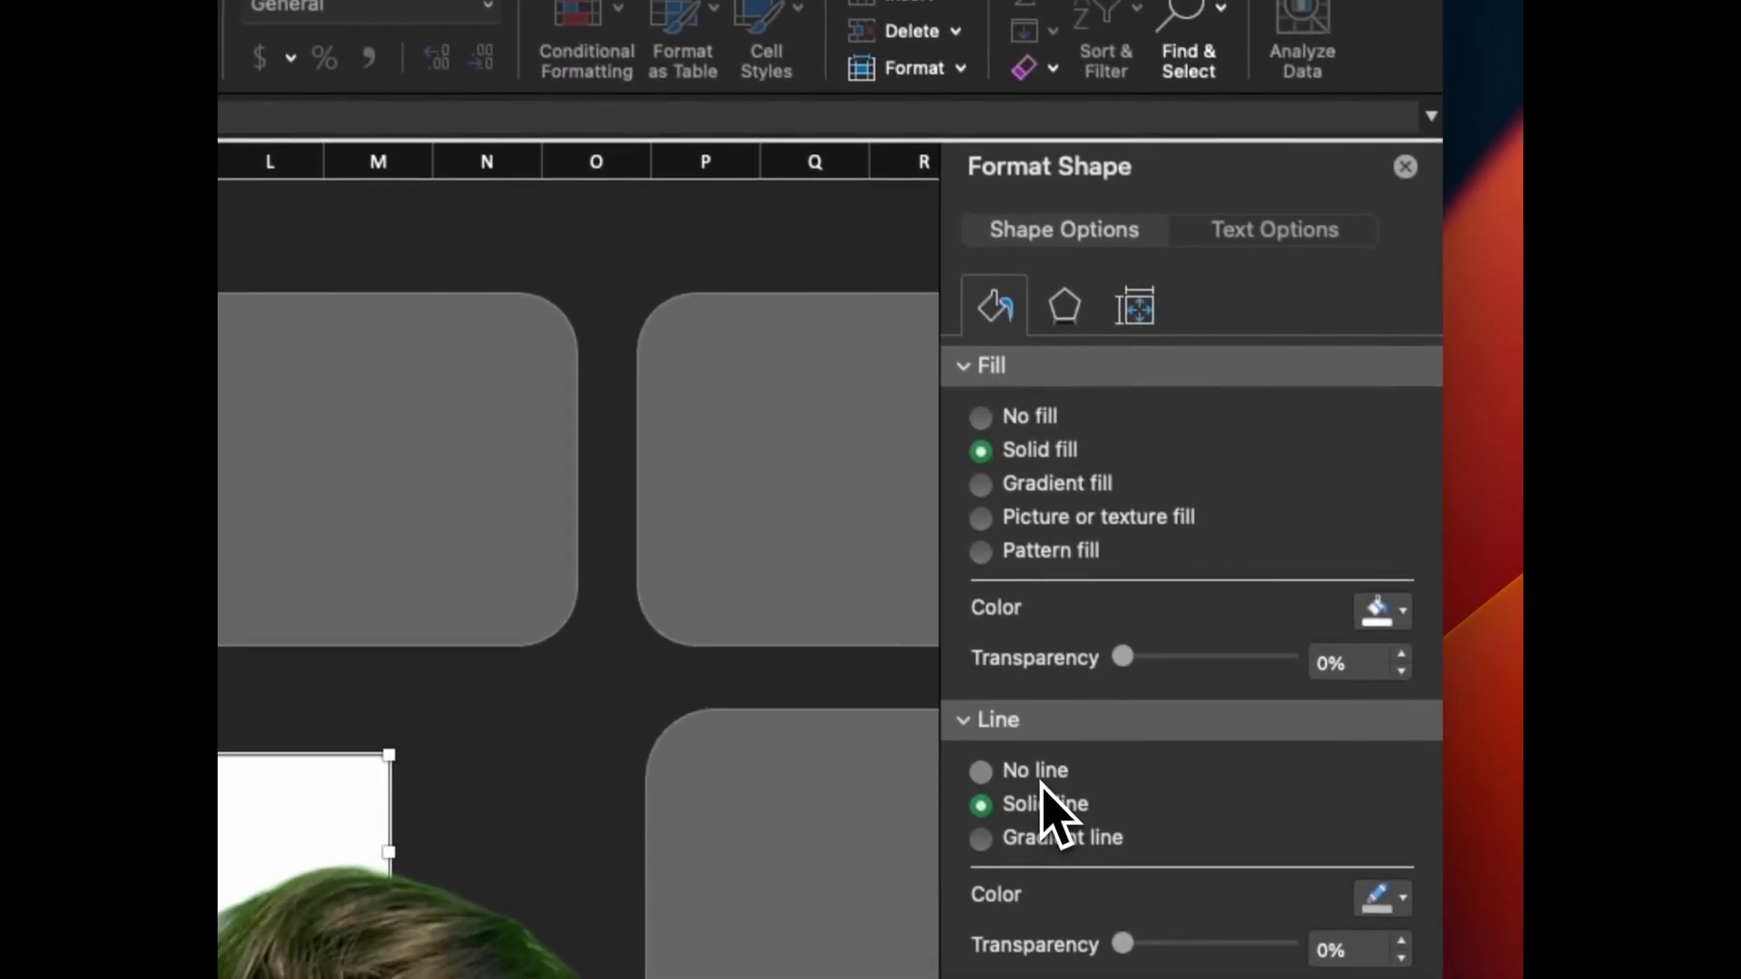
pyautogui.click(1032, 764)
pyautogui.click(1025, 408)
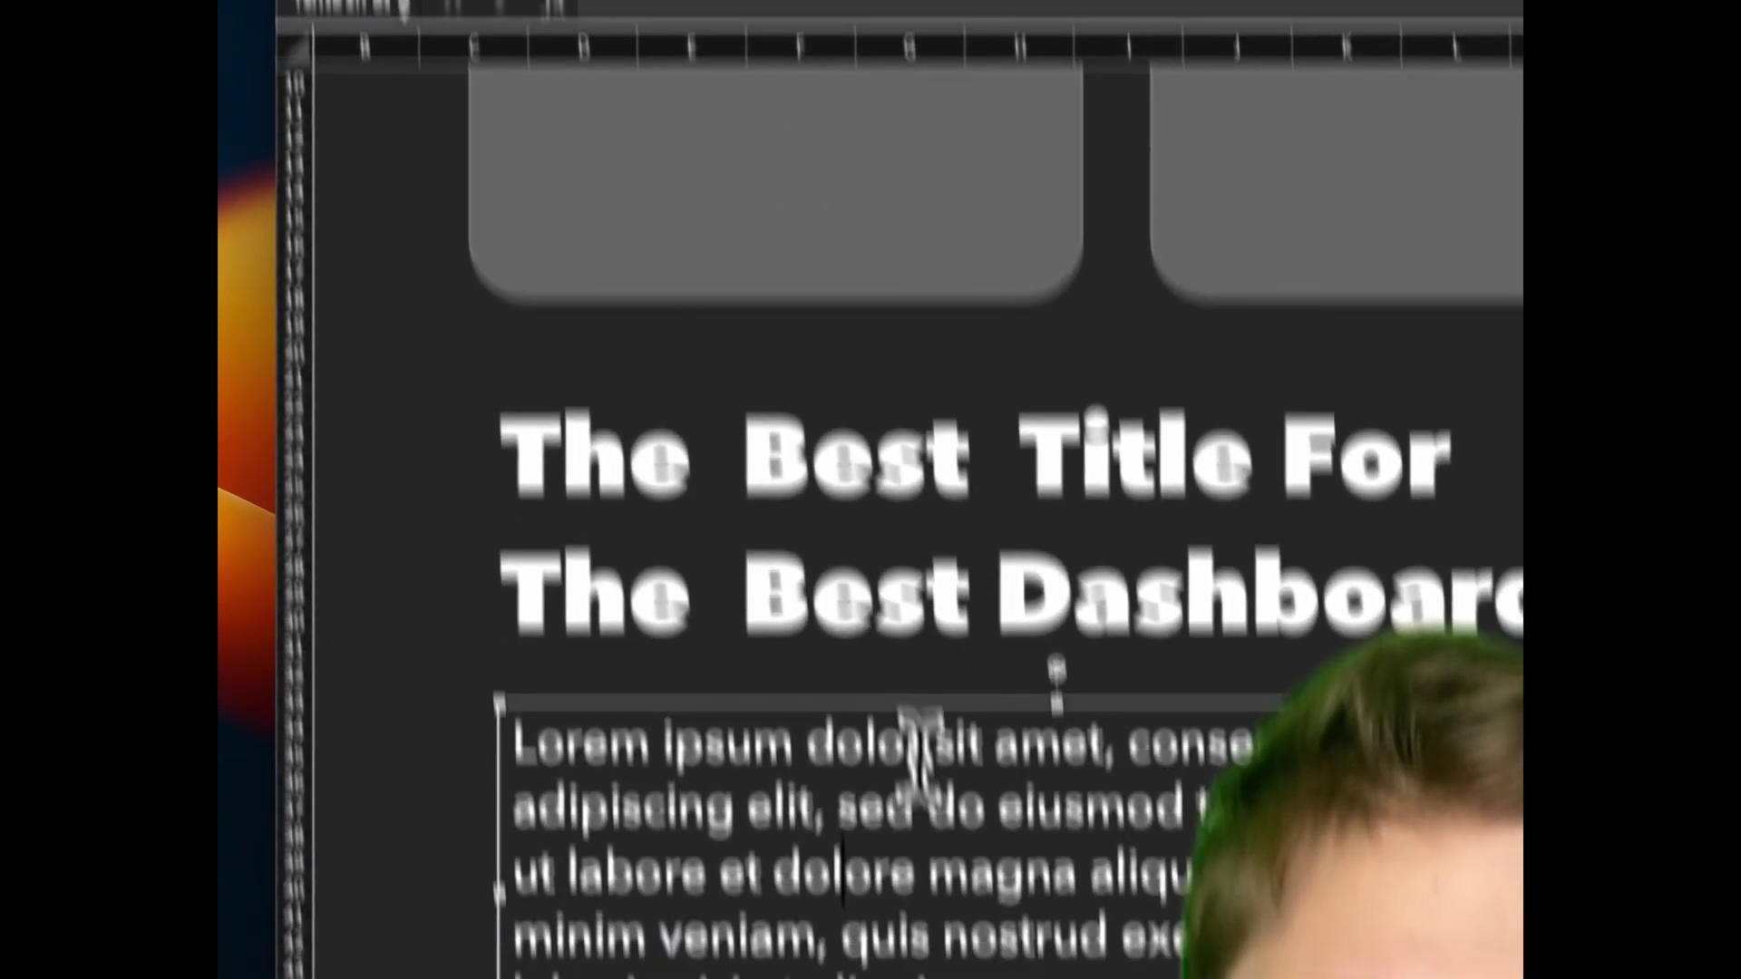
pyautogui.click(916, 970)
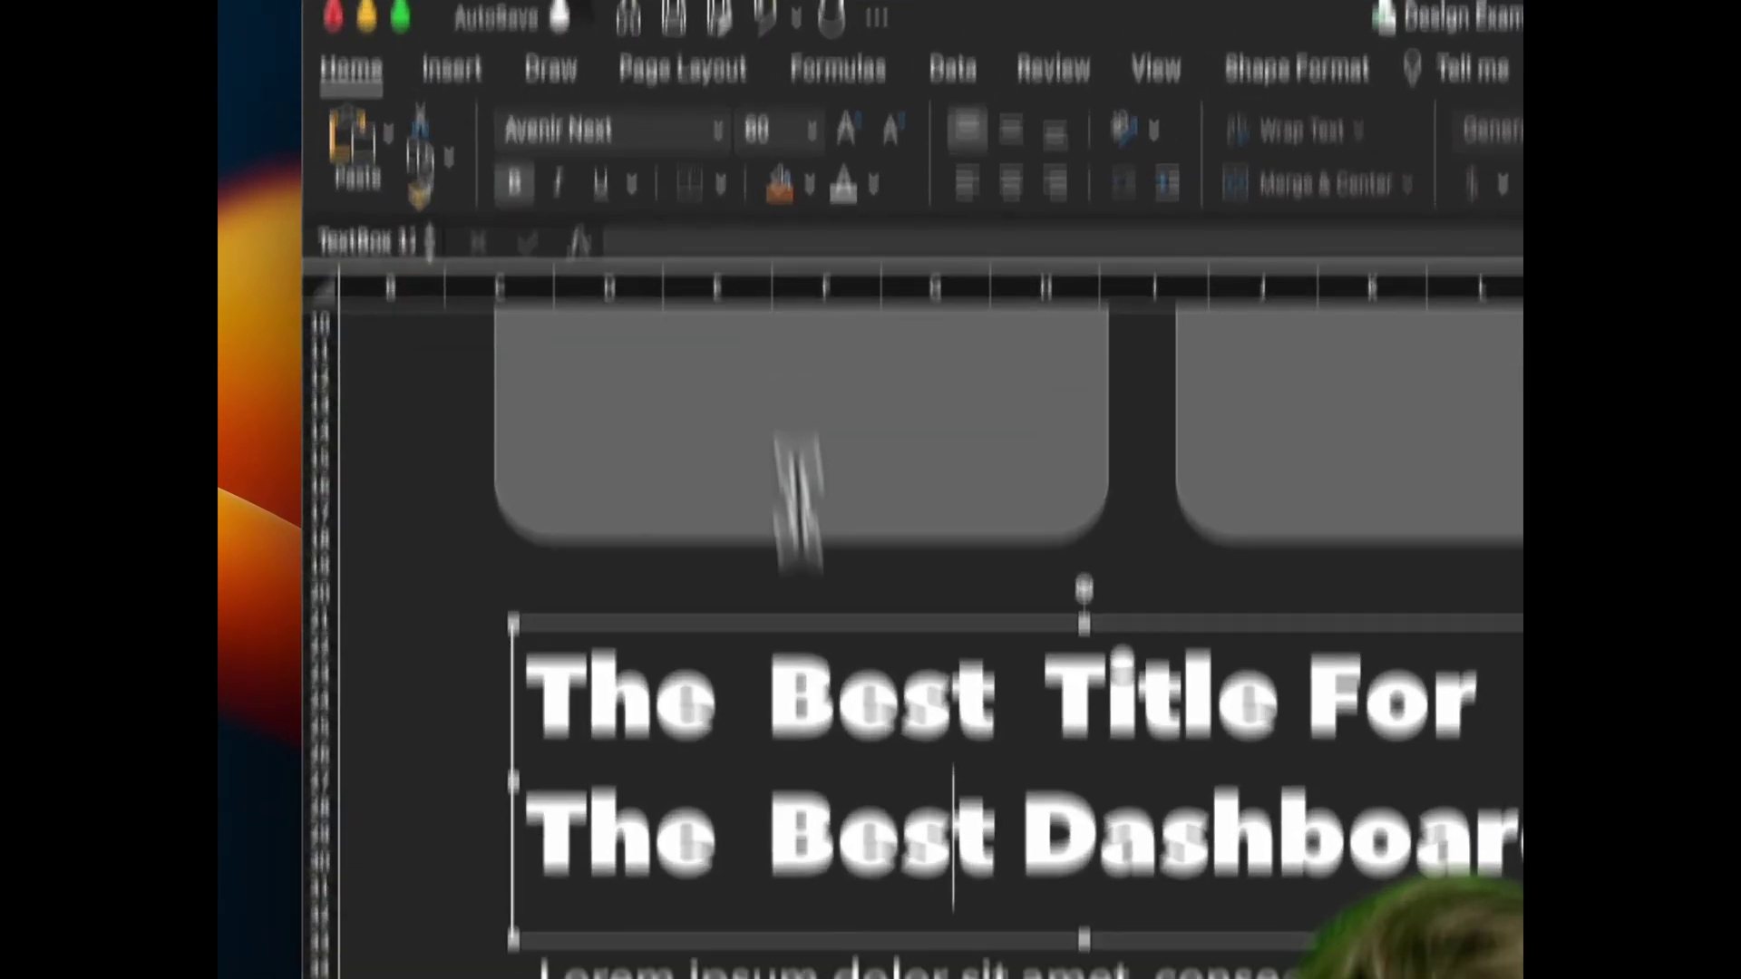
pyautogui.click(779, 542)
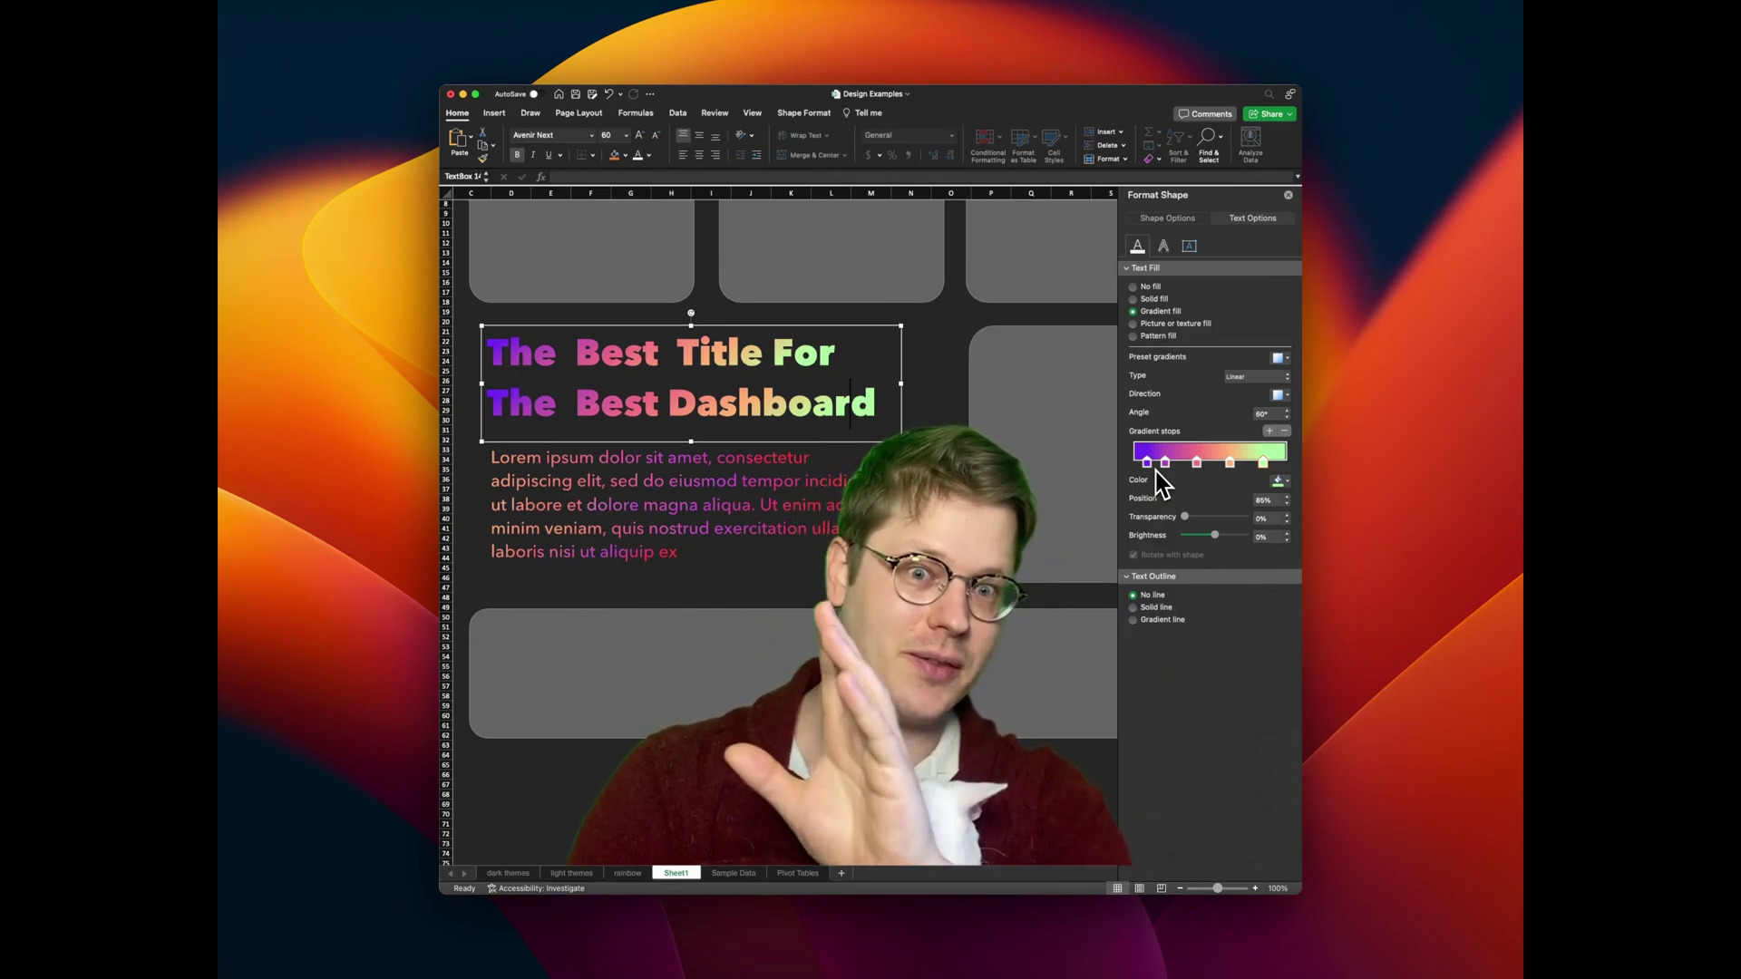
# - Adjust the paragraph text's gradient stops and angle to give it its own pink-purple gradient
pyautogui.click(1148, 462)
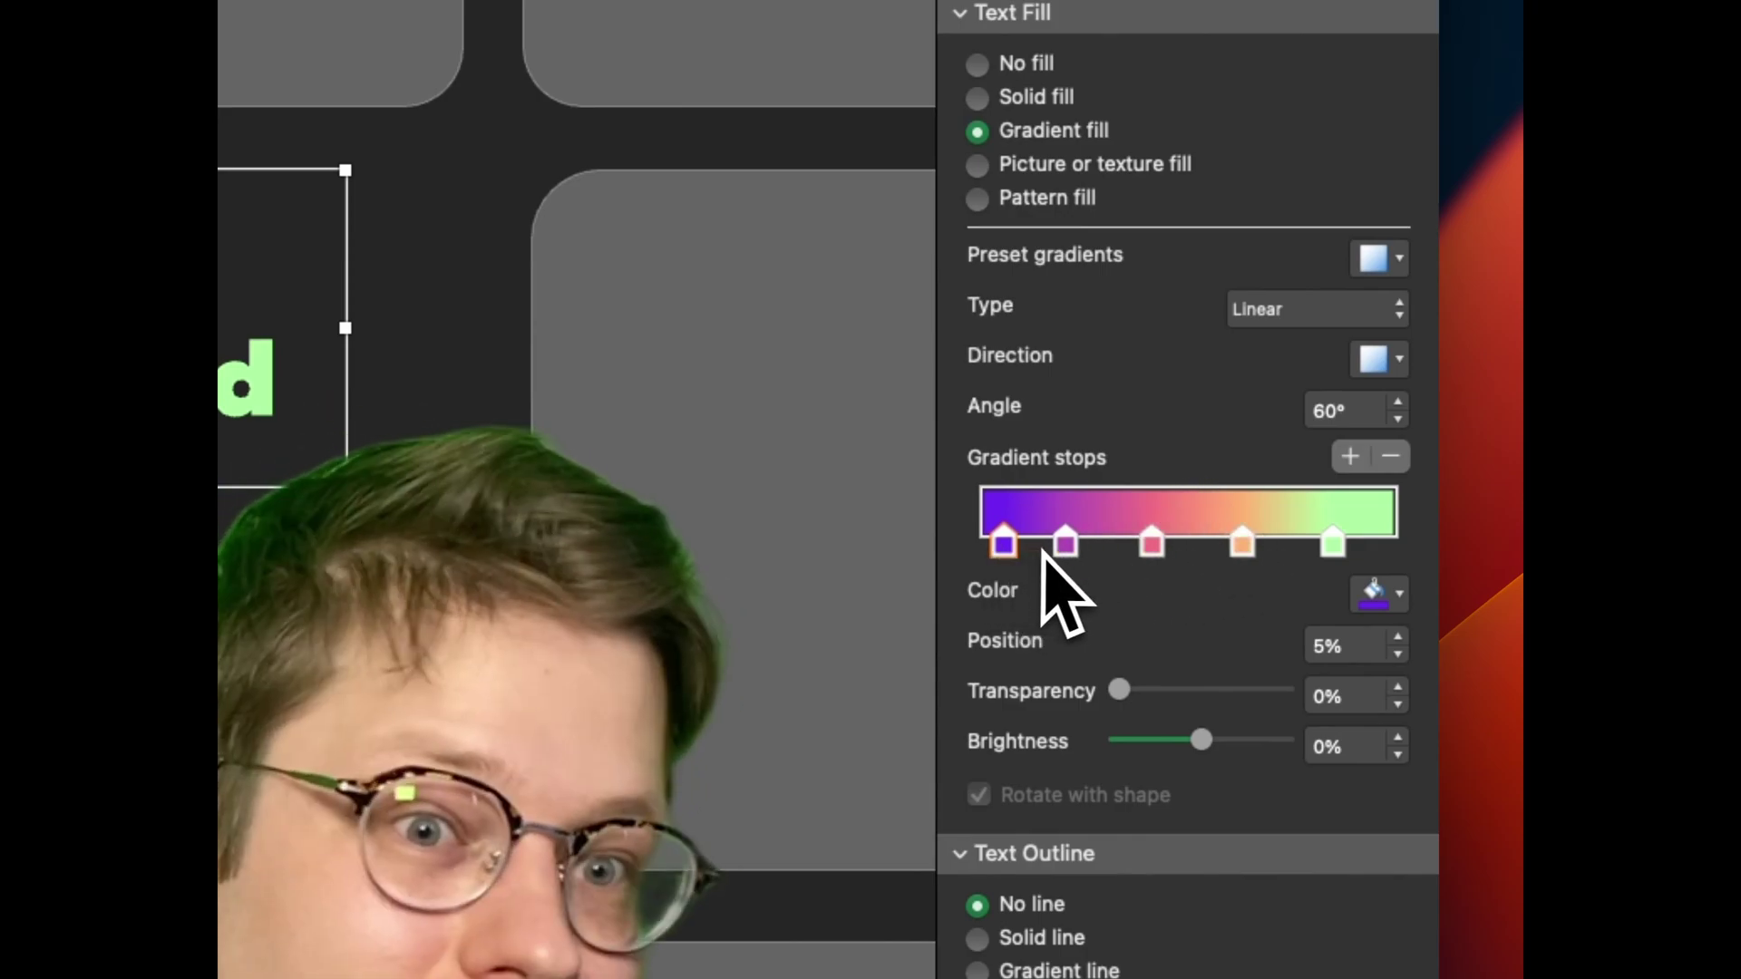
pyautogui.click(1065, 543)
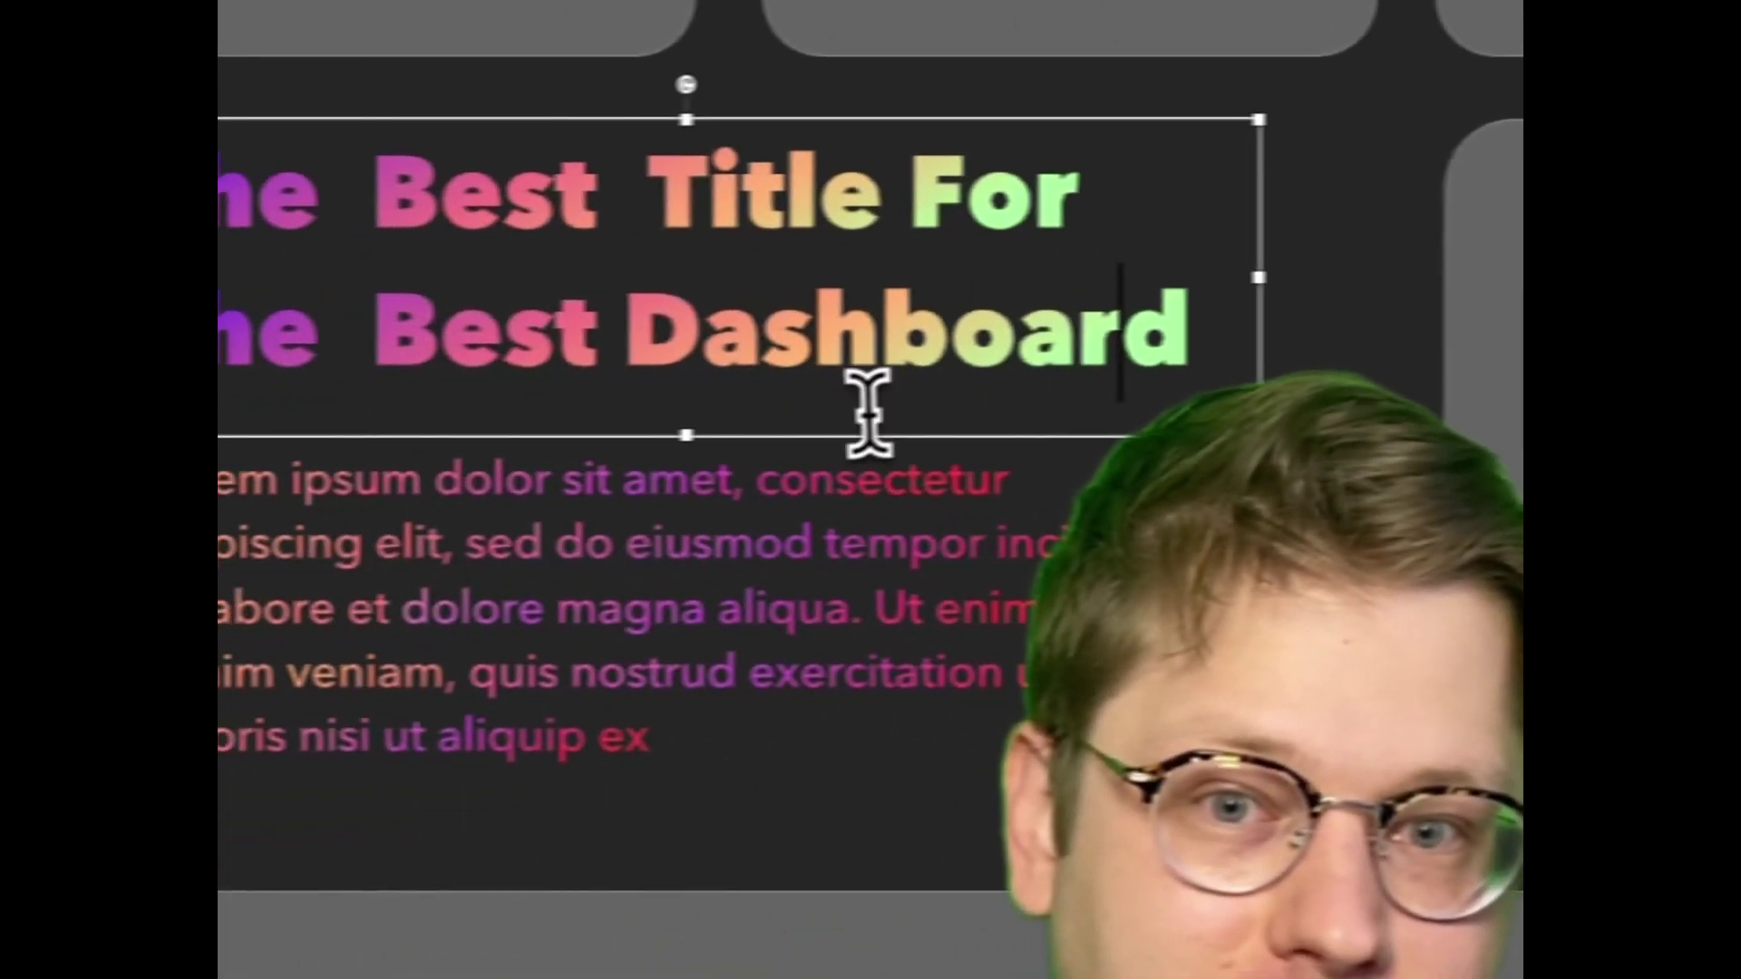
pyautogui.click(884, 499)
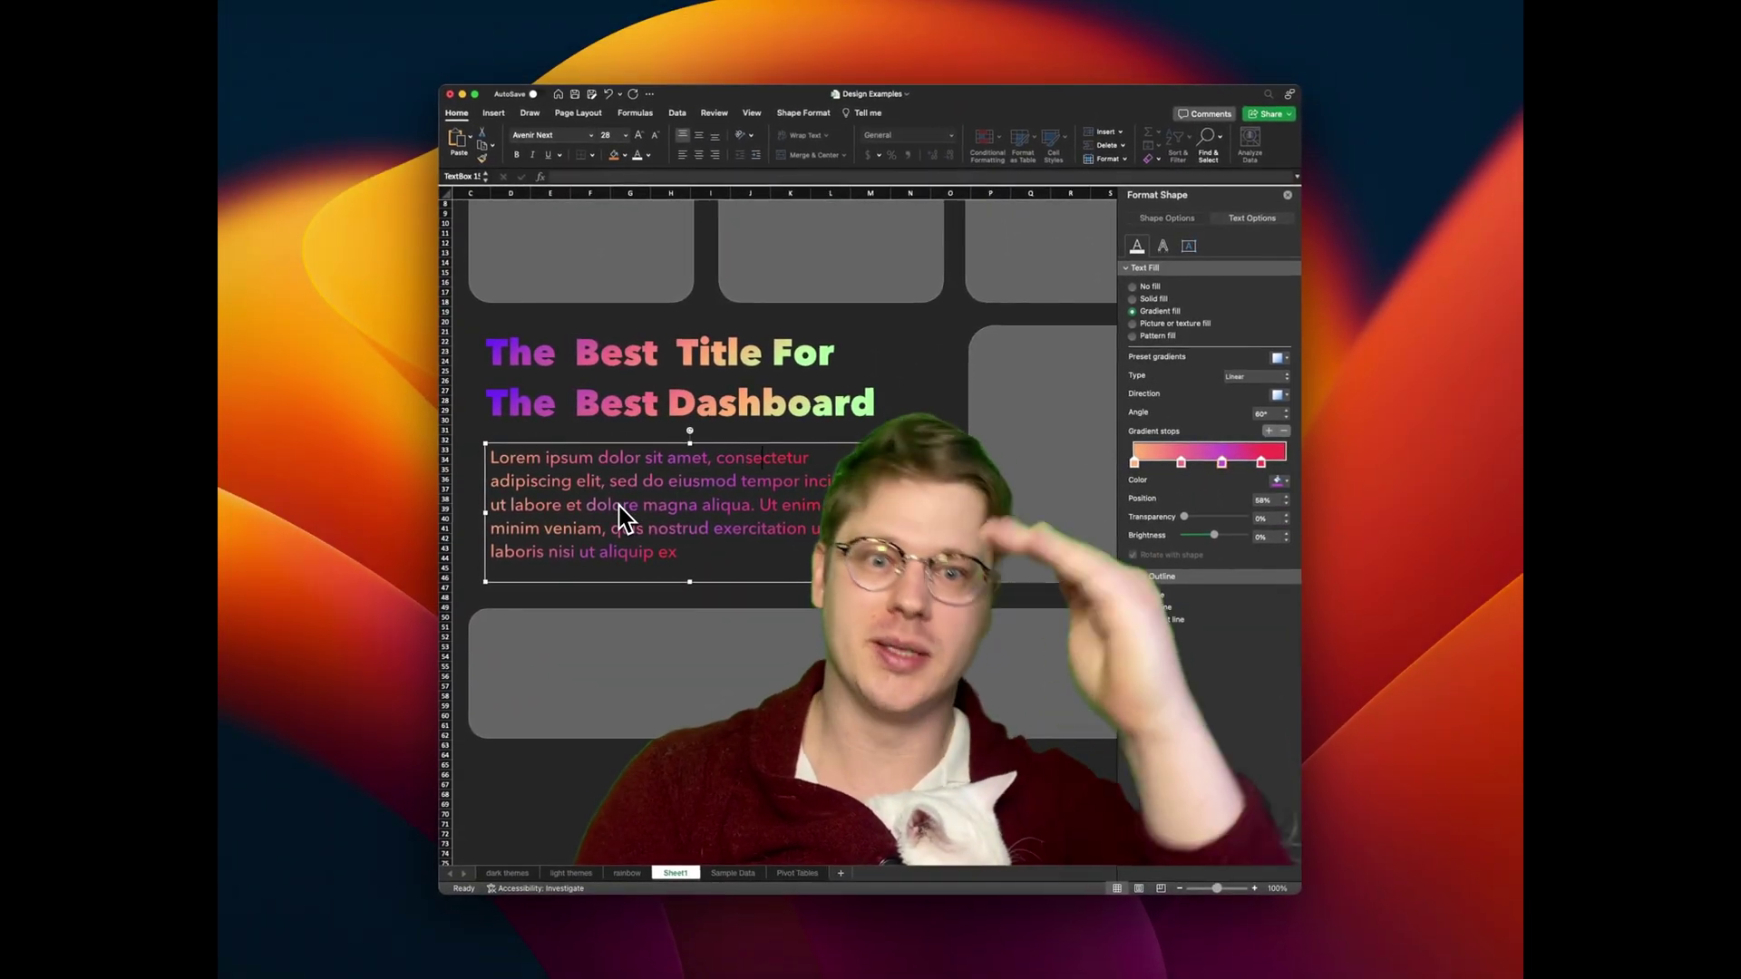
pyautogui.click(598, 405)
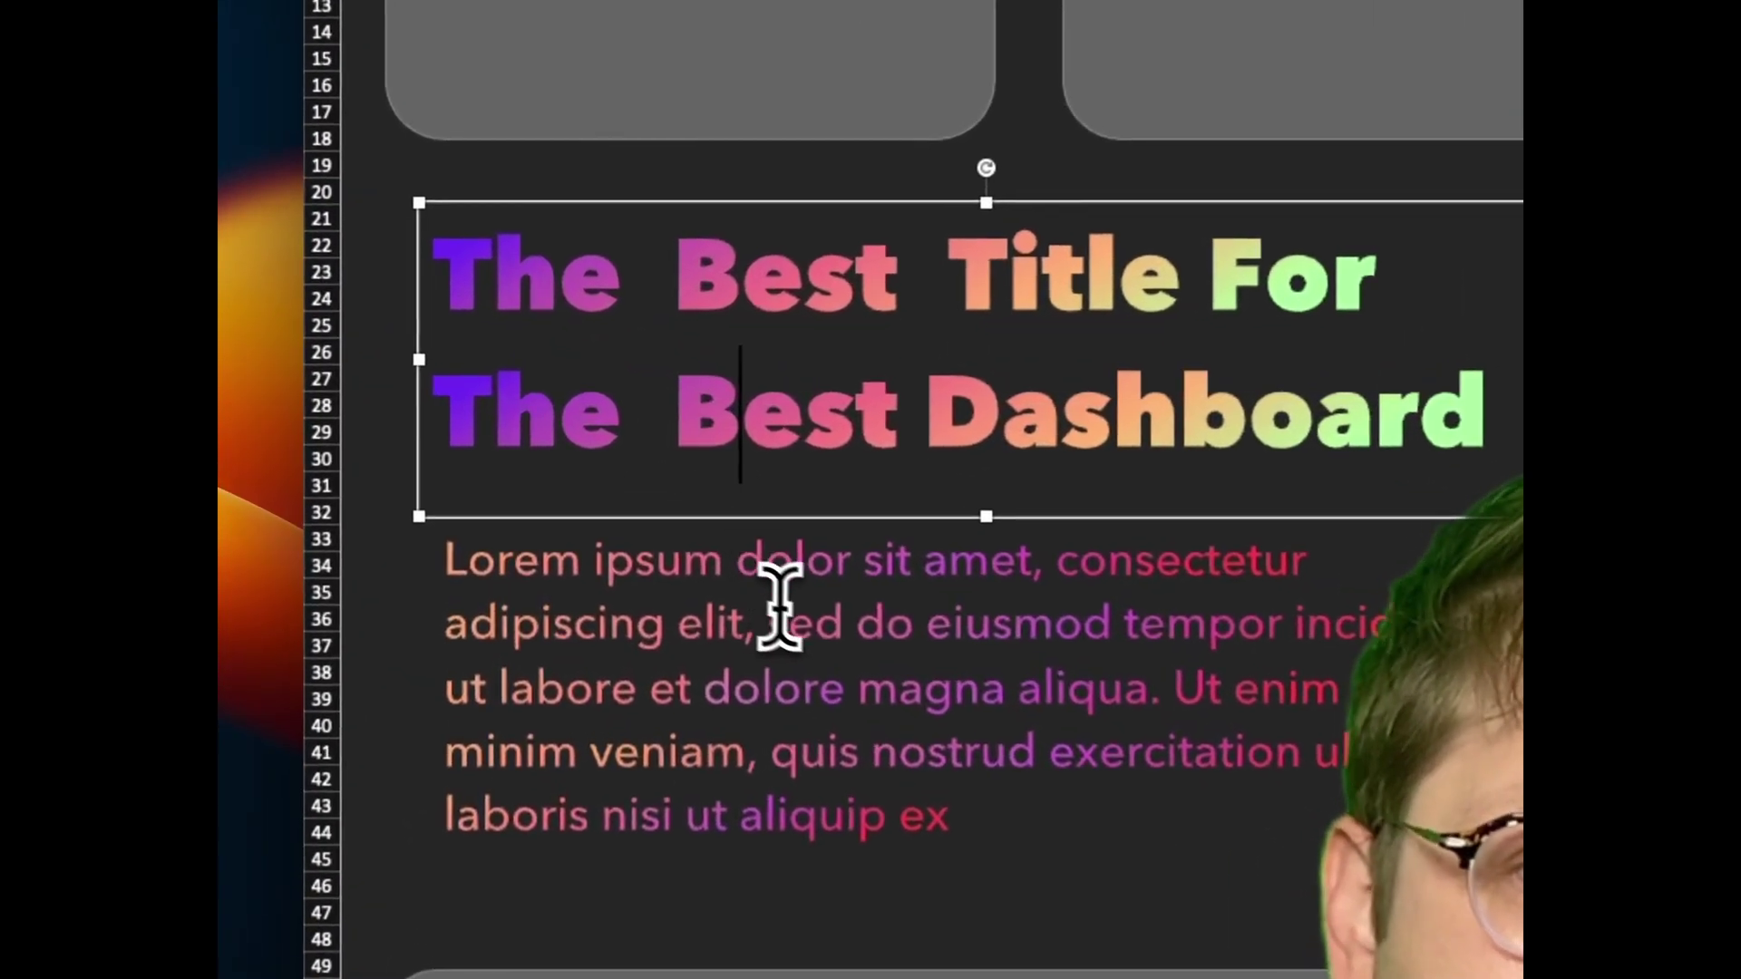
pyautogui.click(817, 619)
pyautogui.click(917, 455)
pyautogui.click(979, 611)
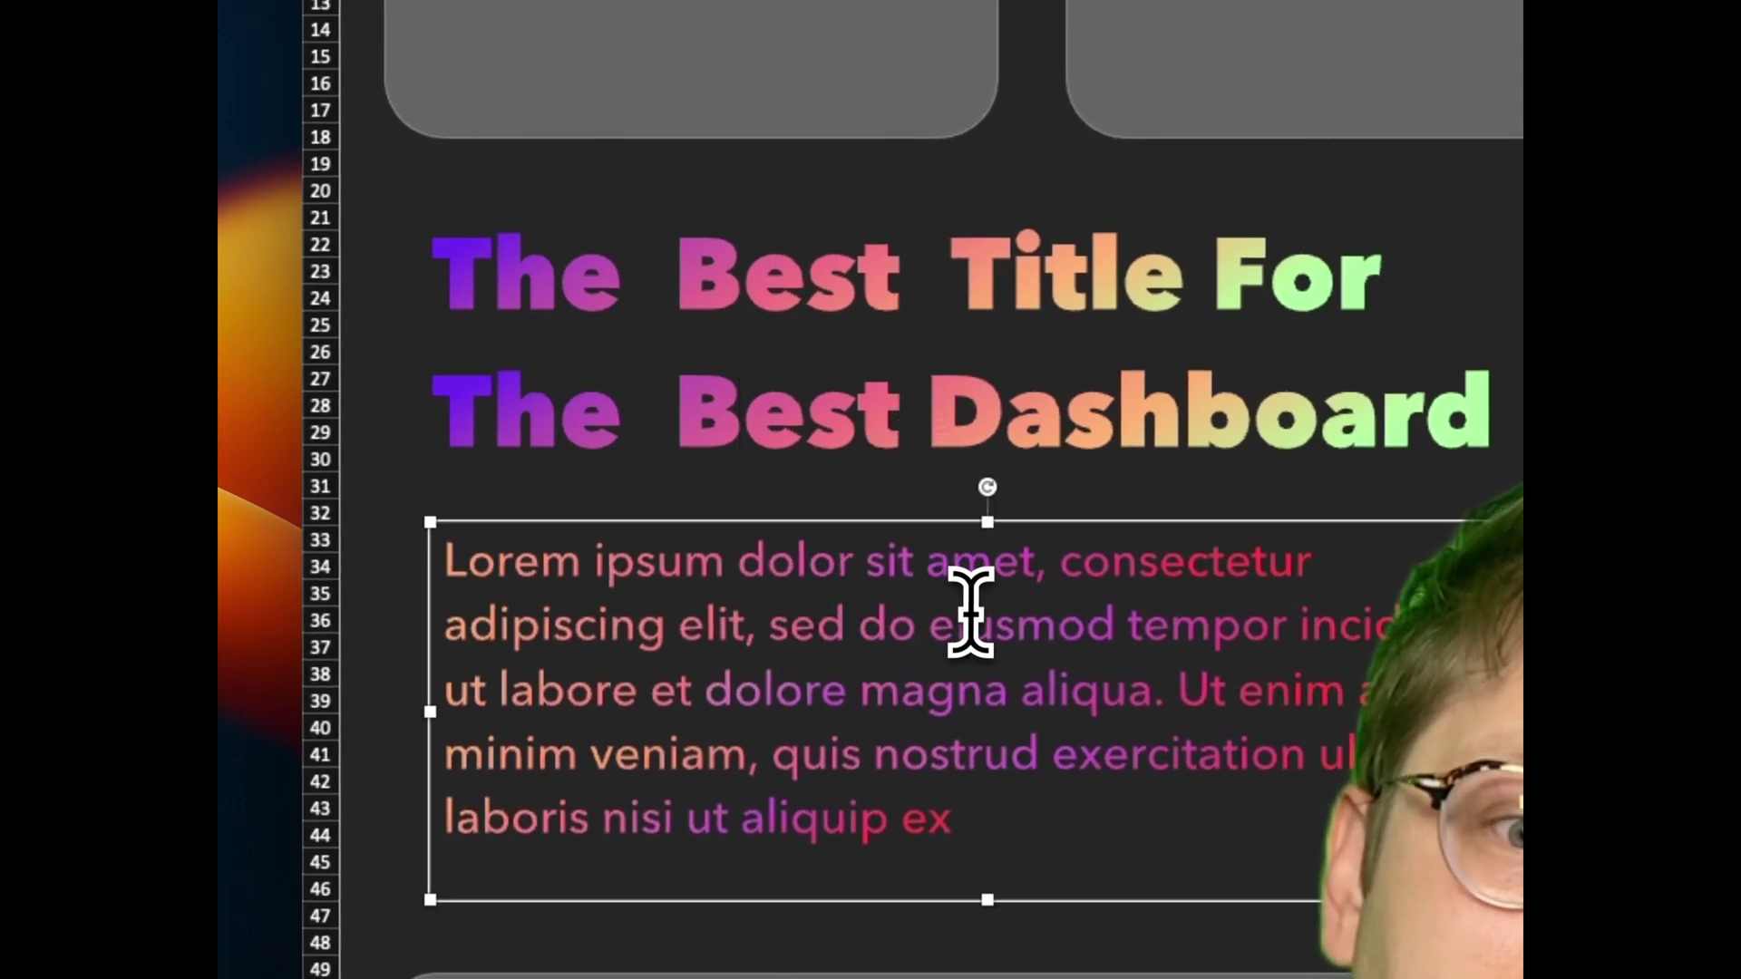
pyautogui.click(1397, 407)
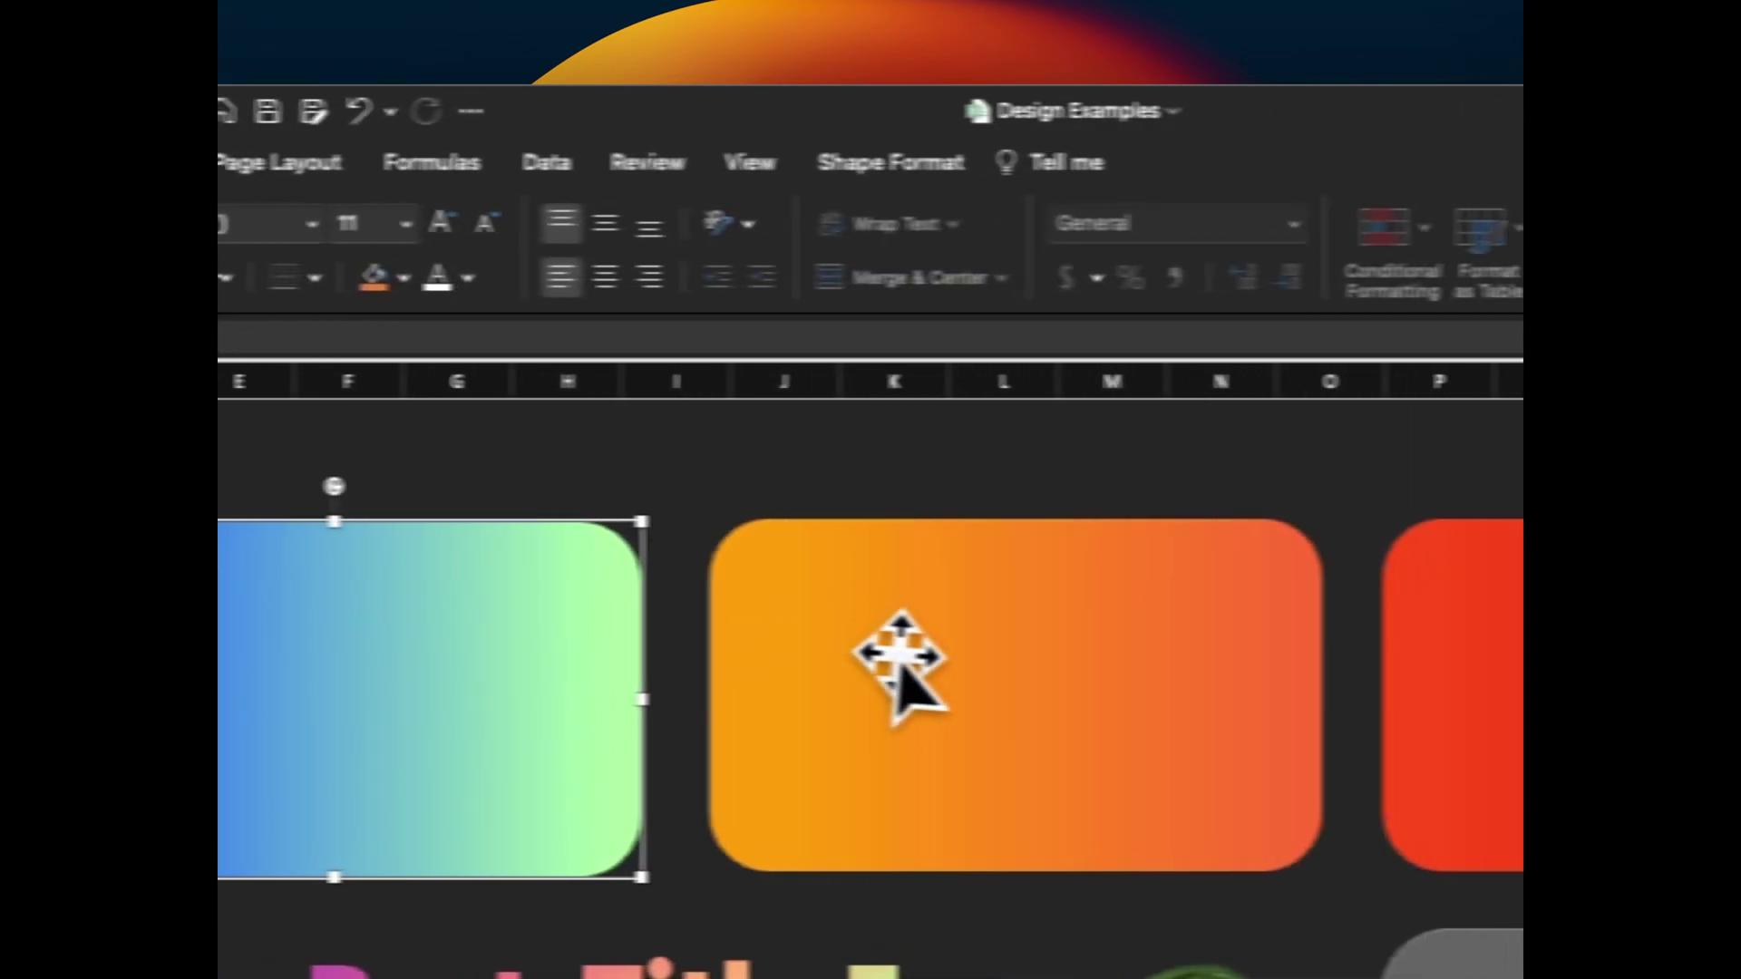
# - Open Format Shape and inspect the gradient fills of the red, pink and blue-green cards
pyautogui.rightClick(1332, 663)
pyautogui.click(816, 598)
pyautogui.hscroll(10, 861, 626)
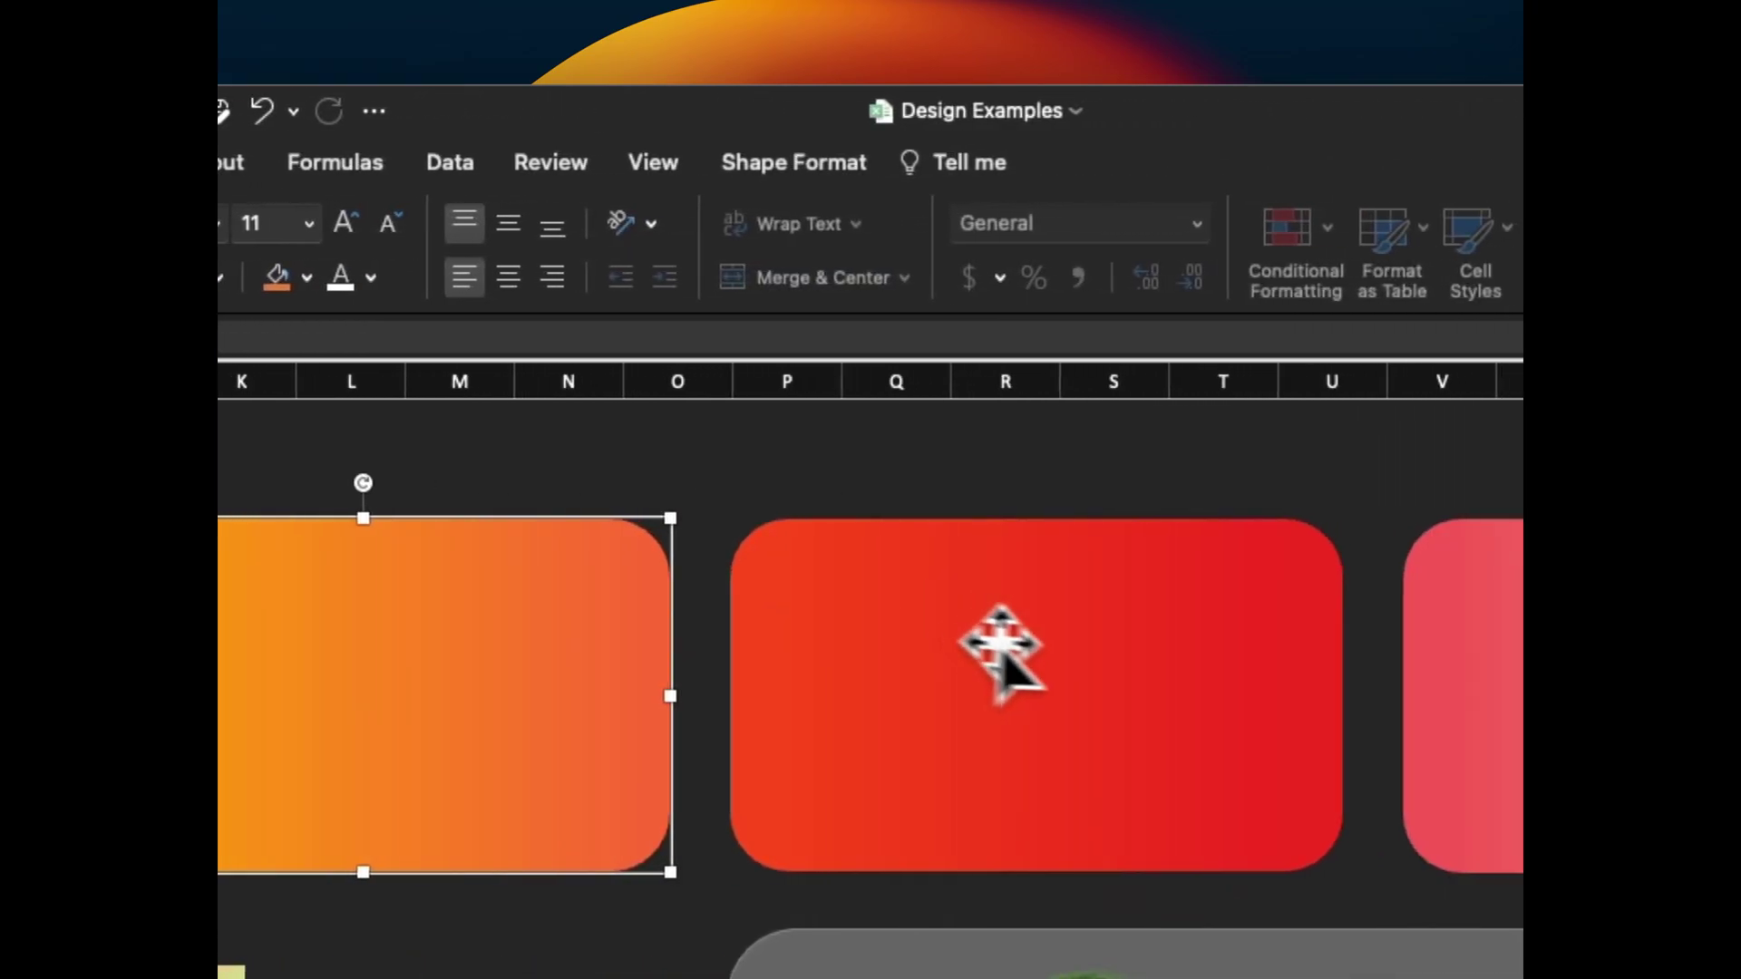
pyautogui.click(998, 645)
pyautogui.hscroll(6, 997, 646)
pyautogui.click(778, 640)
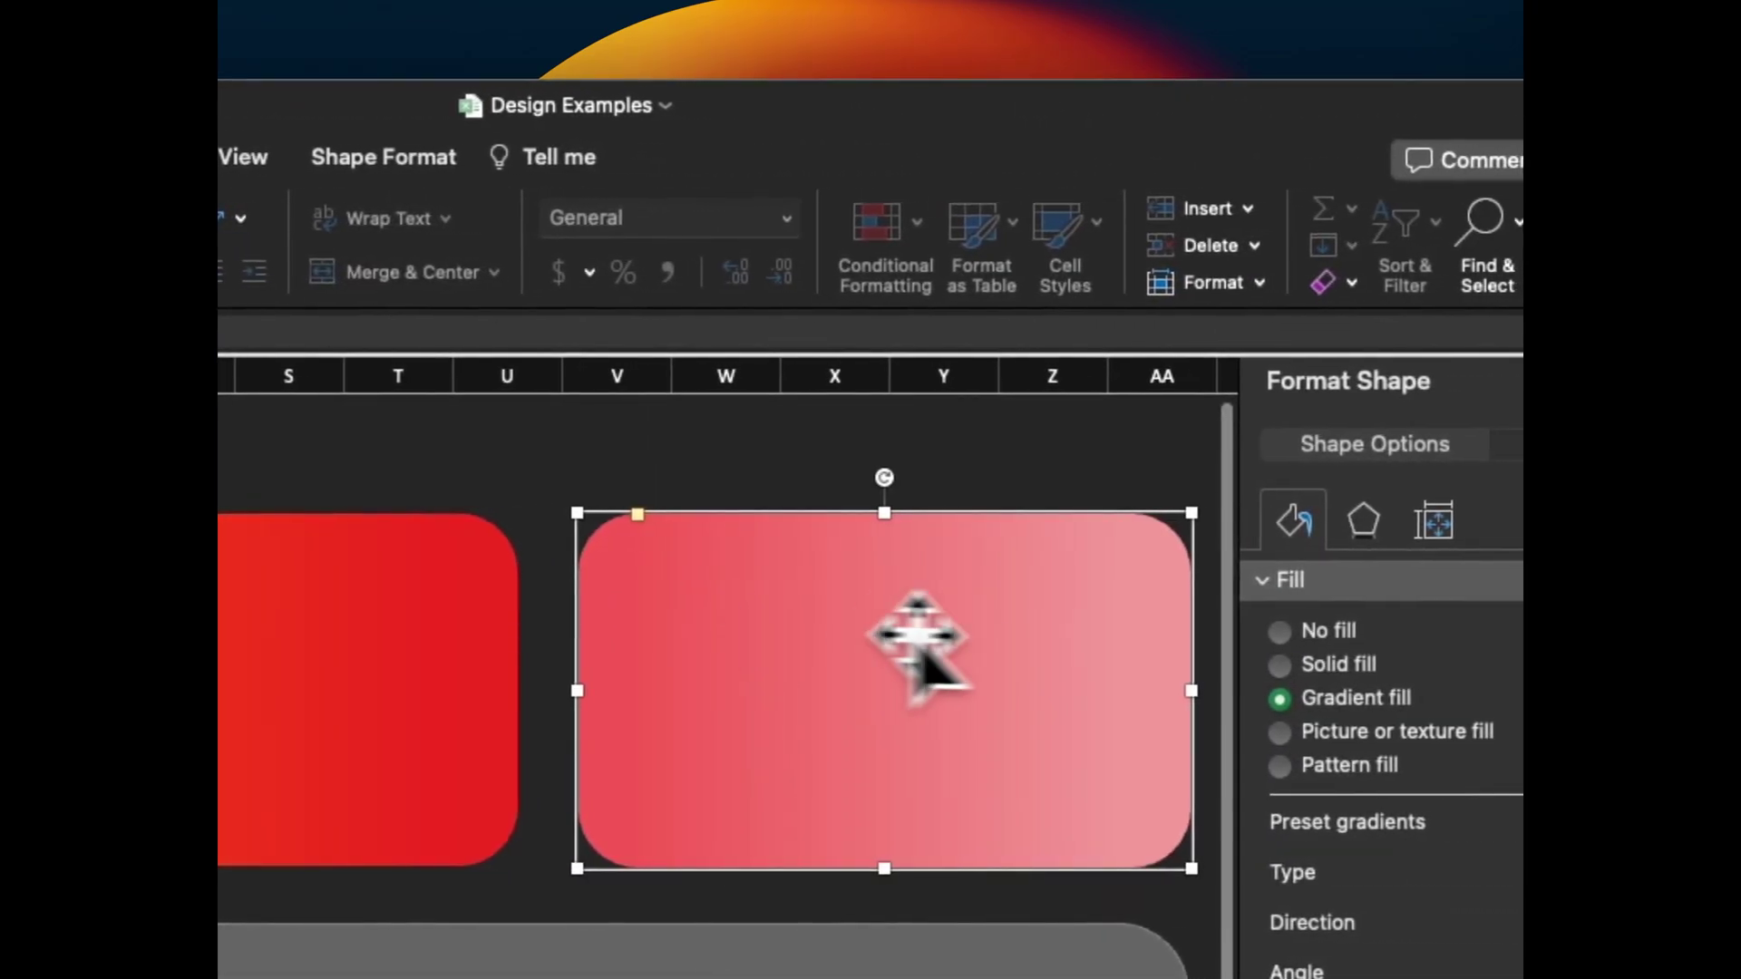
pyautogui.hscroll(-8, 961, 644)
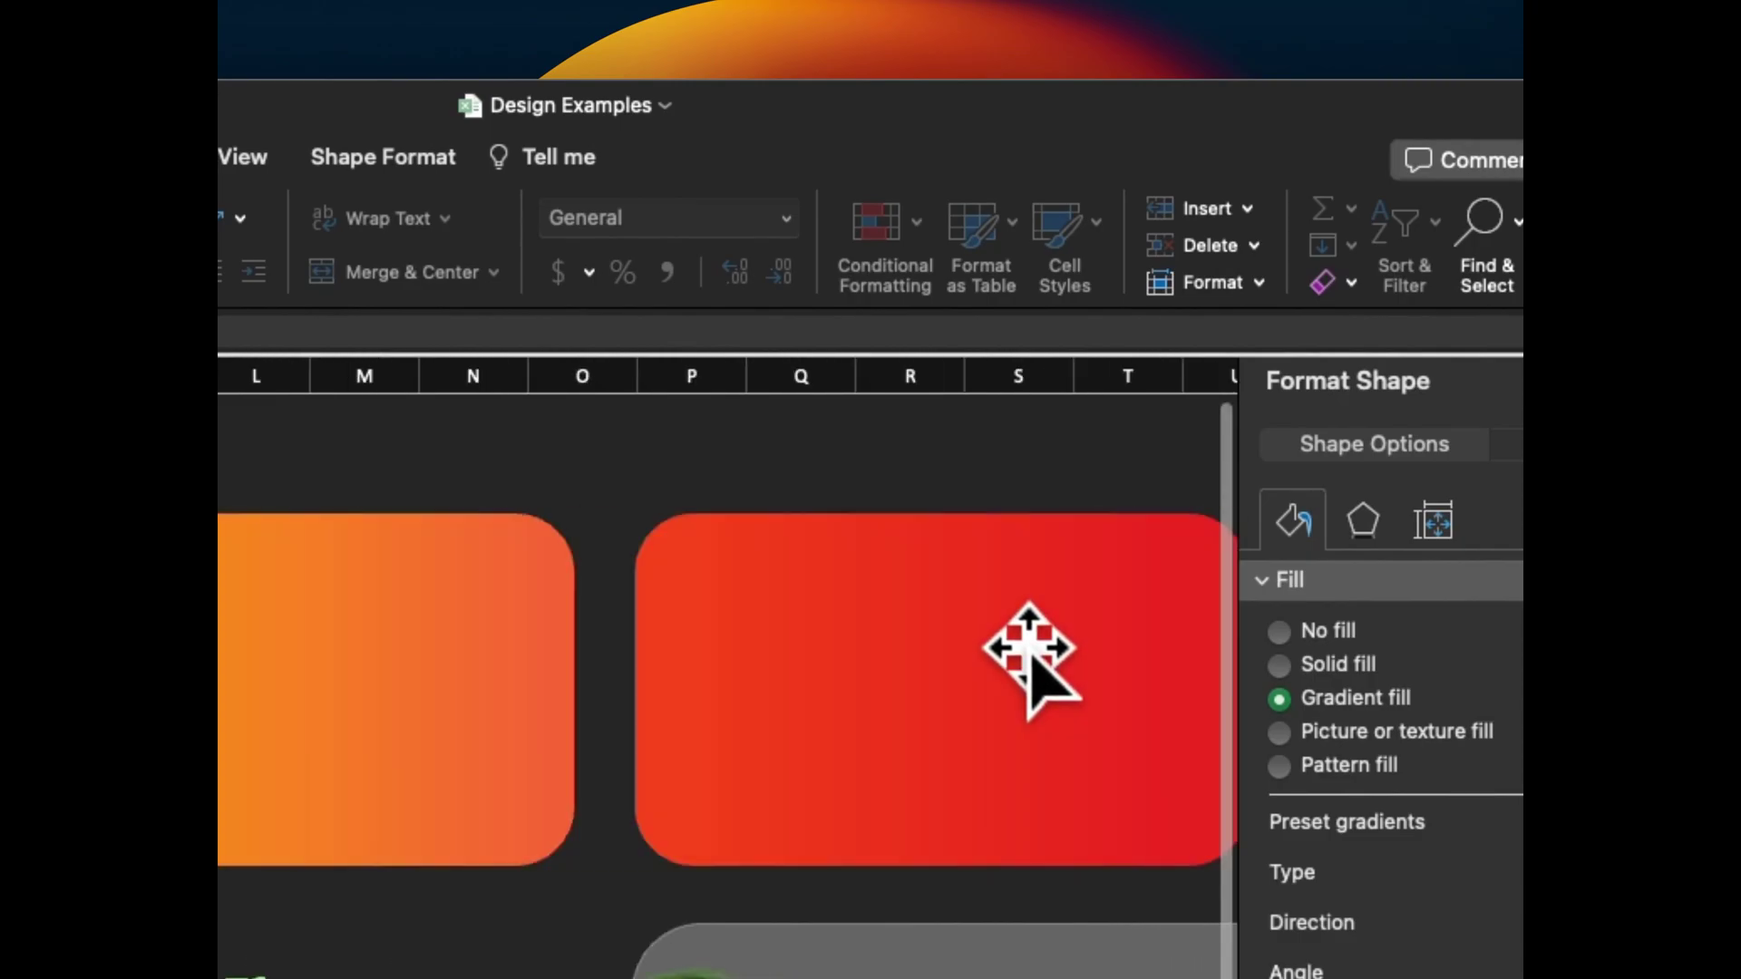
pyautogui.hscroll(-8, 1029, 653)
pyautogui.click(272, 390)
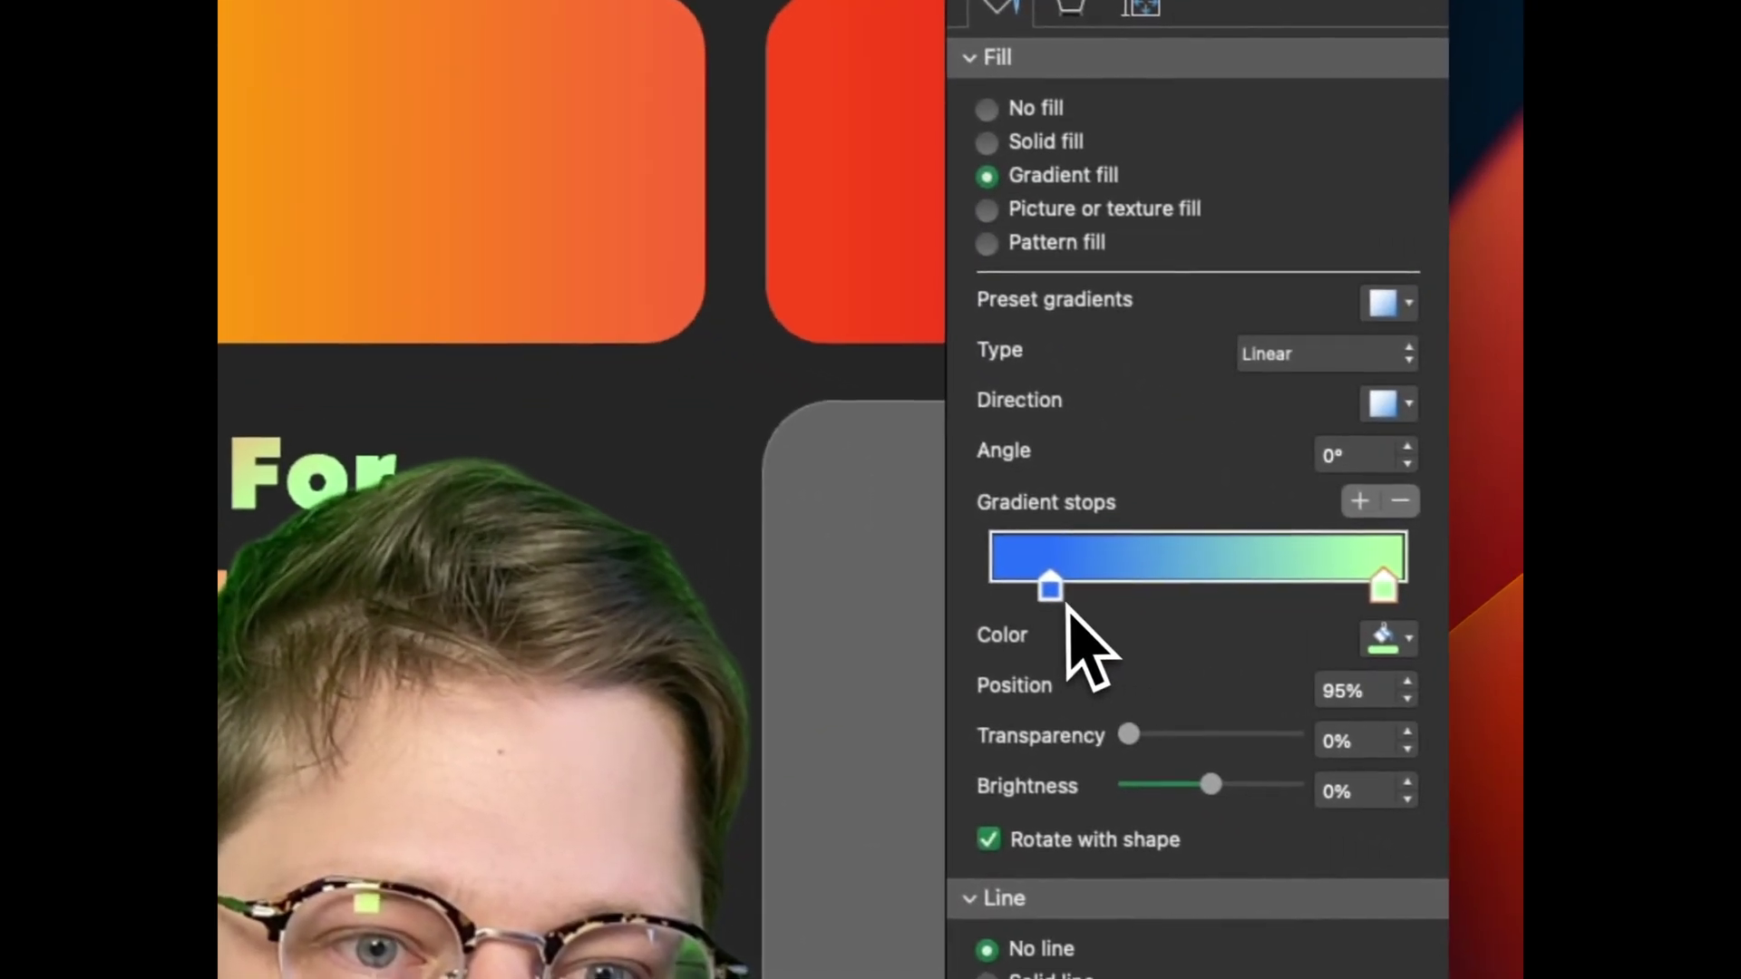
# - Check the blue-green card's gradient stops and view one stop's custom colour (RGB 59, 204, 250)
pyautogui.click(1050, 588)
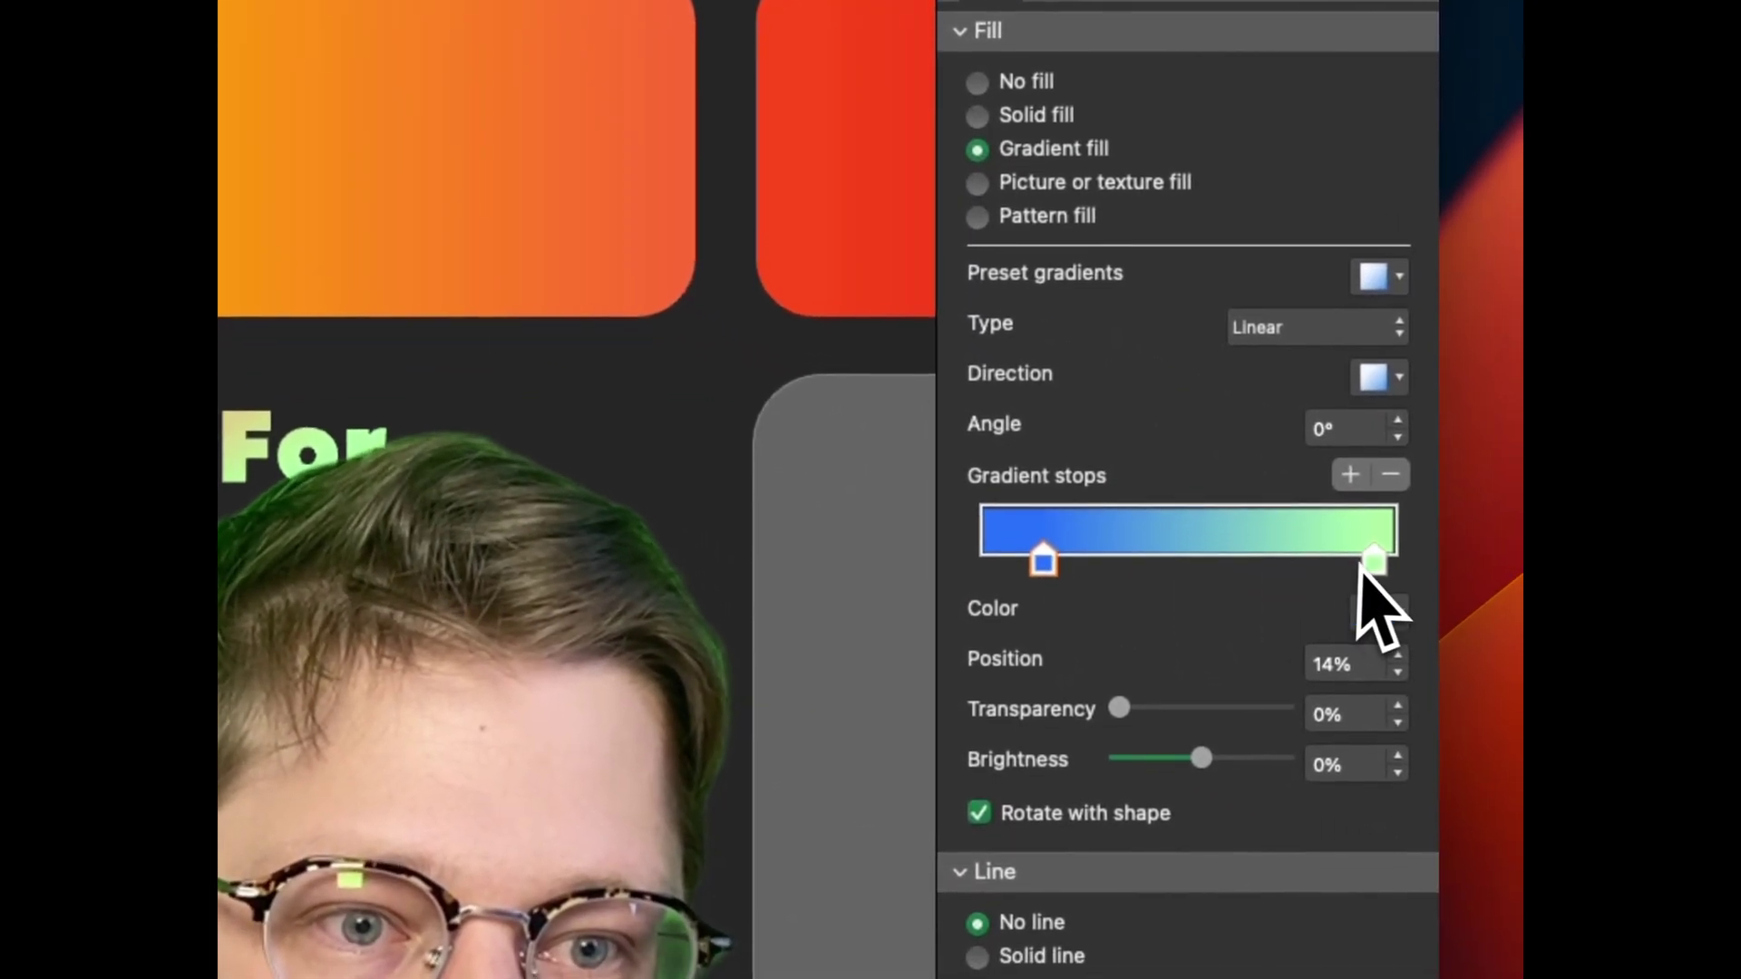
pyautogui.click(1383, 588)
pyautogui.click(1337, 422)
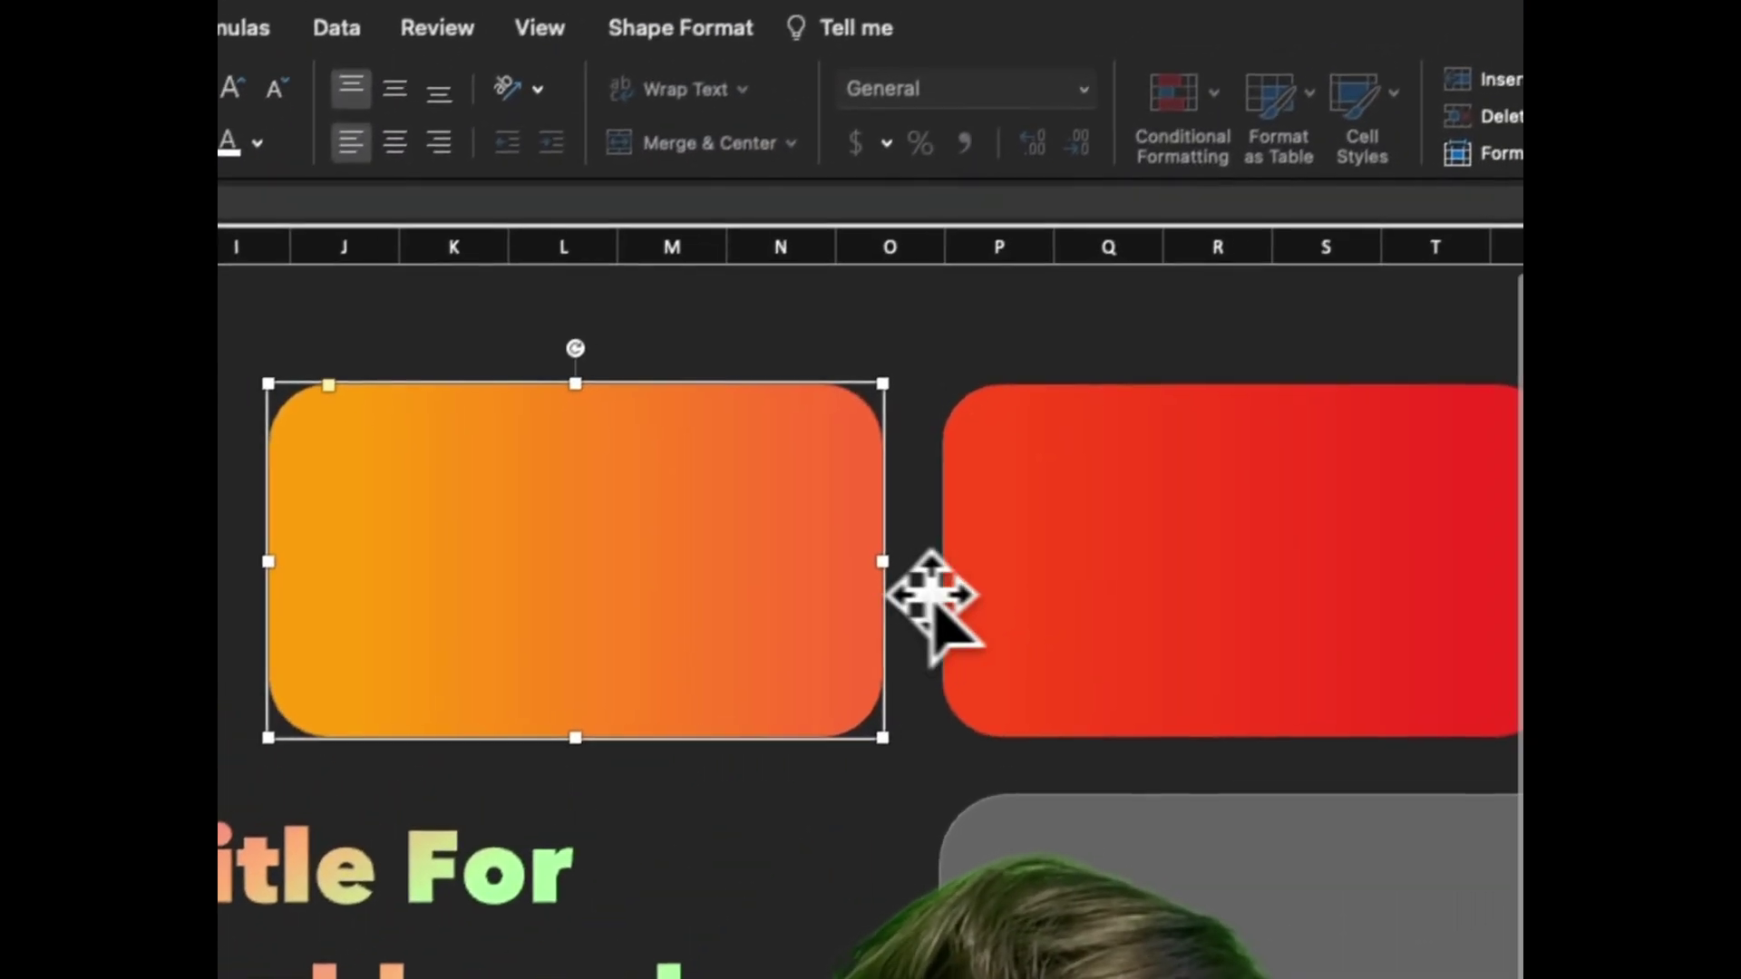
# - Select the large card to show its three-stop orange-to-purple gradient at 300°
pyautogui.click(1243, 673)
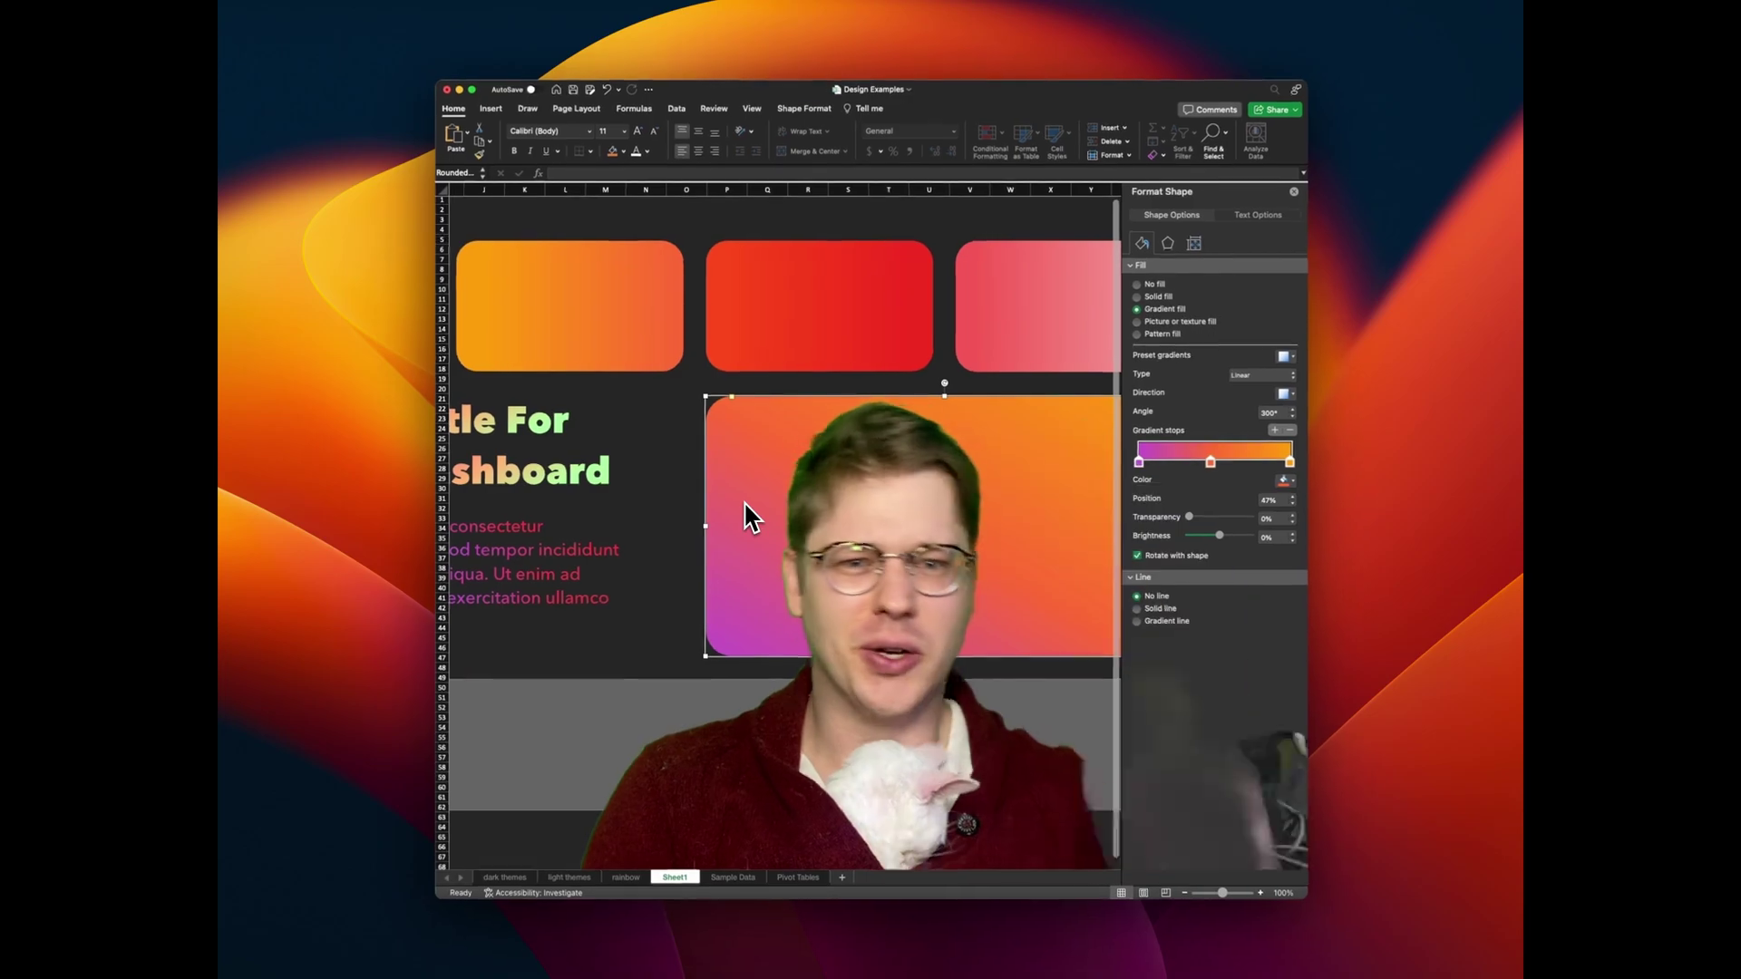
# - Review the large card's purple, middle and orange stops and move the middle stop to 23%
pyautogui.scroll(-3, 776, 503)
pyautogui.hscroll(2, 777, 503)
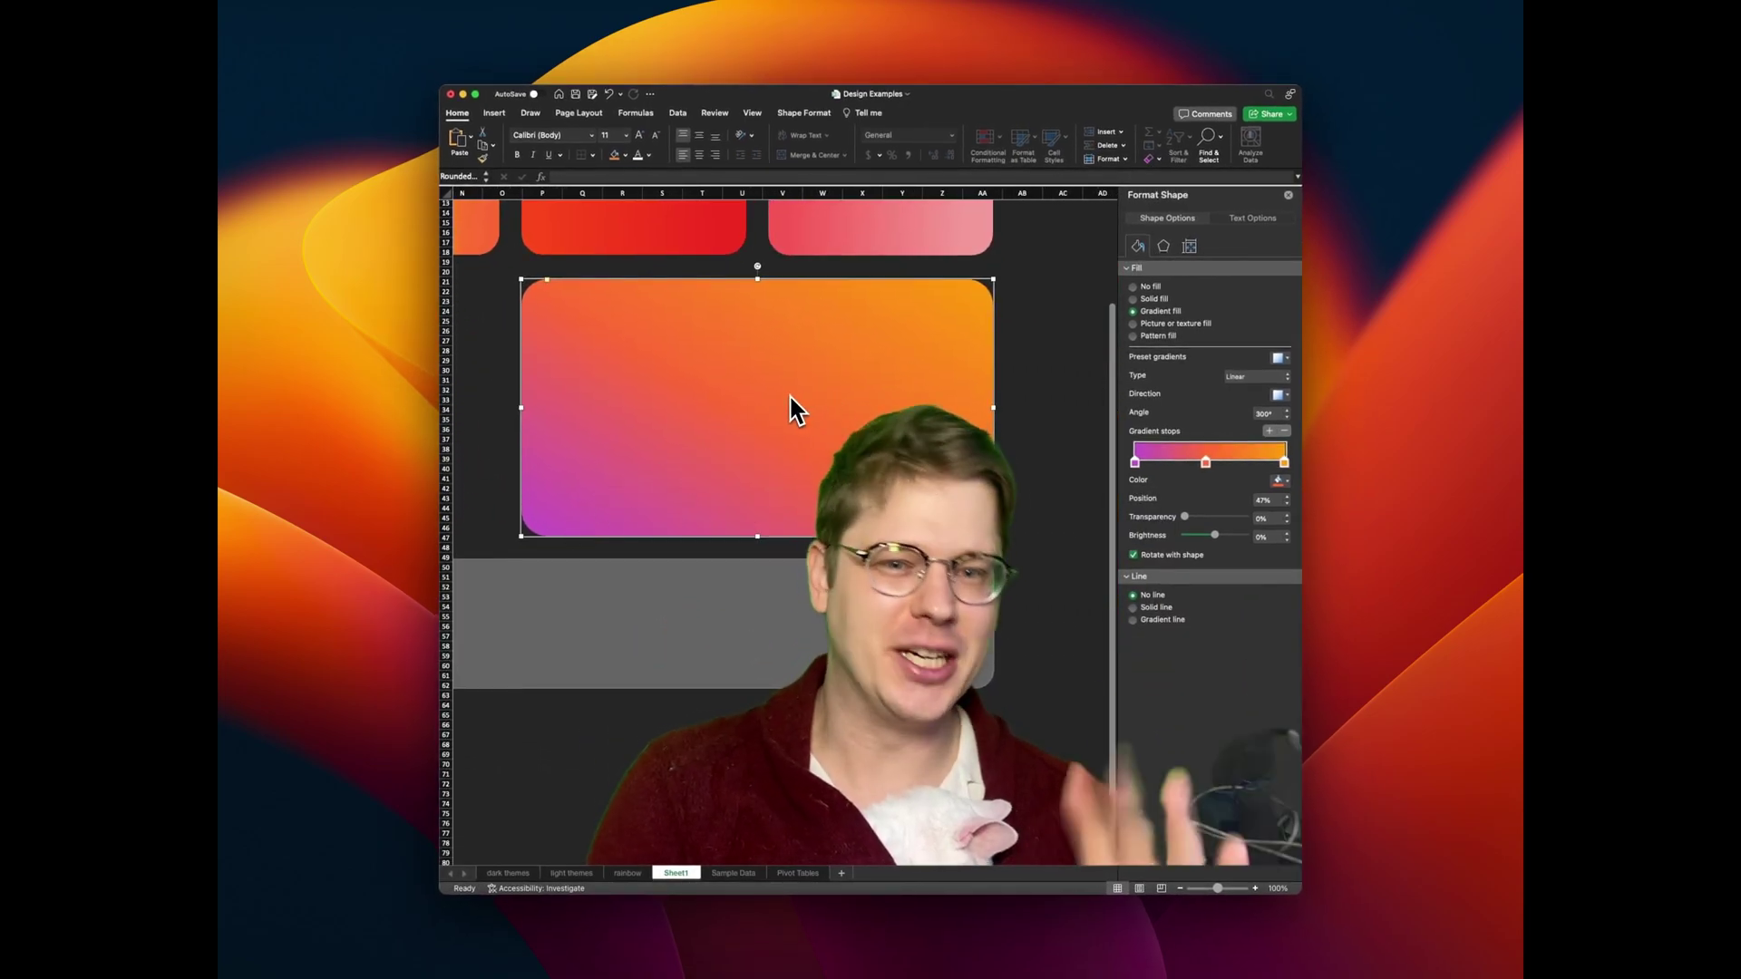
pyautogui.click(1134, 462)
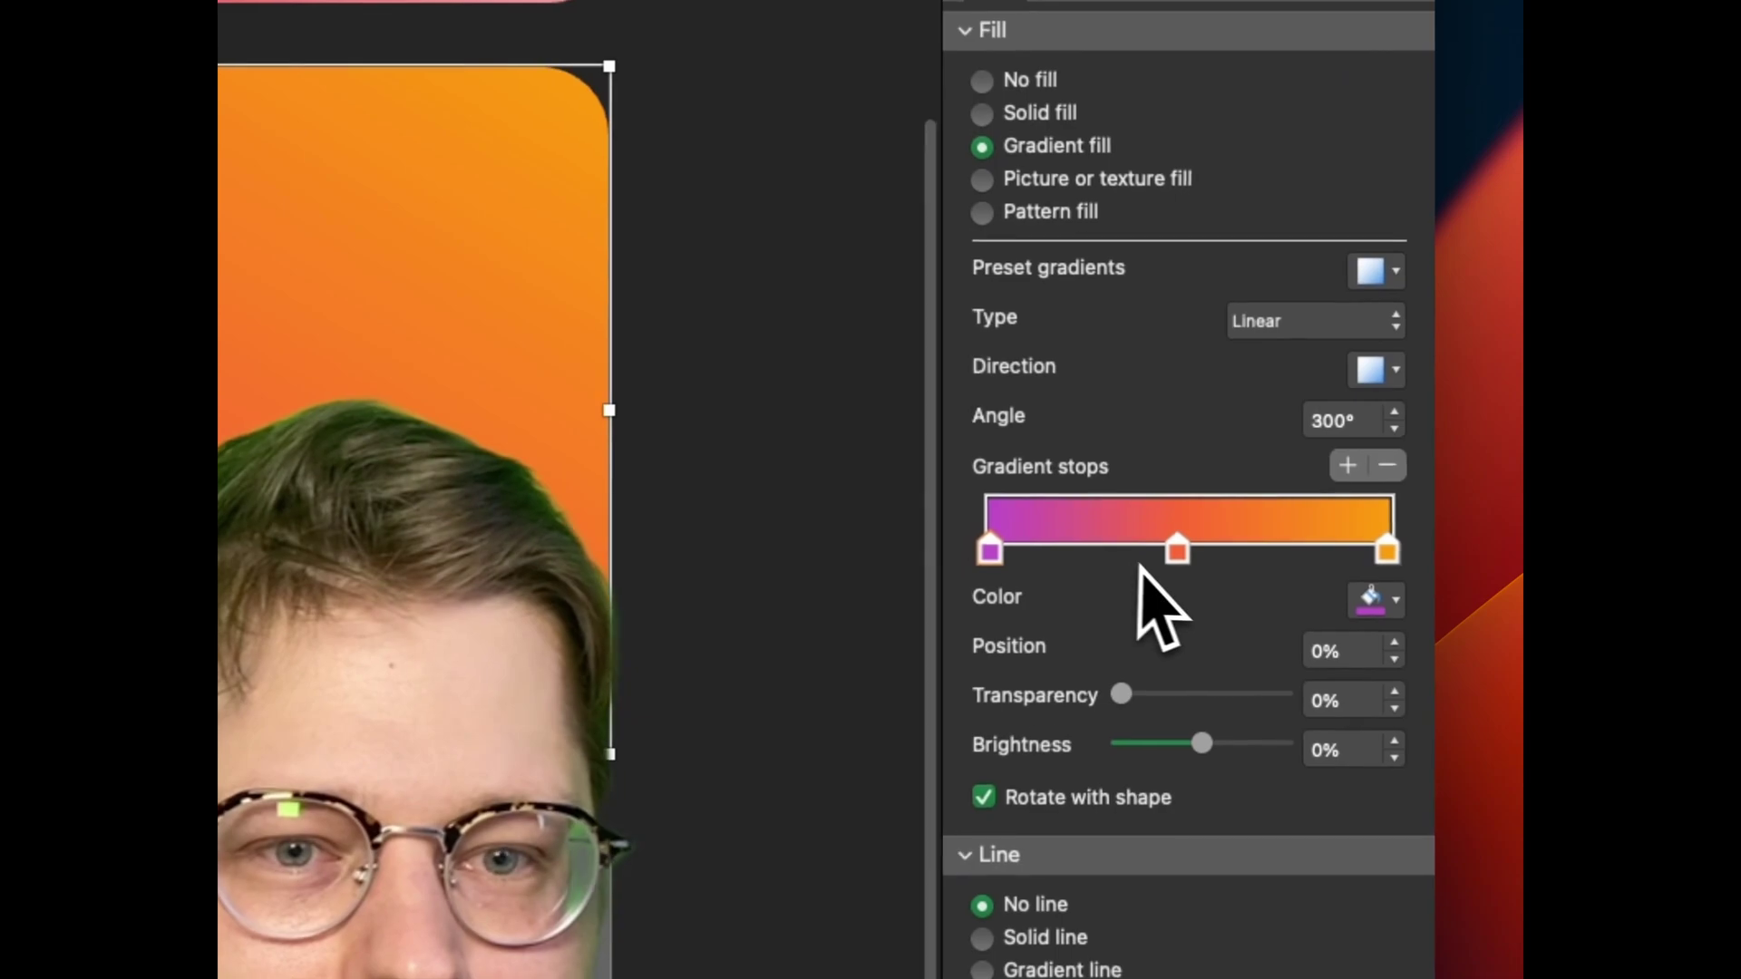
pyautogui.click(1177, 549)
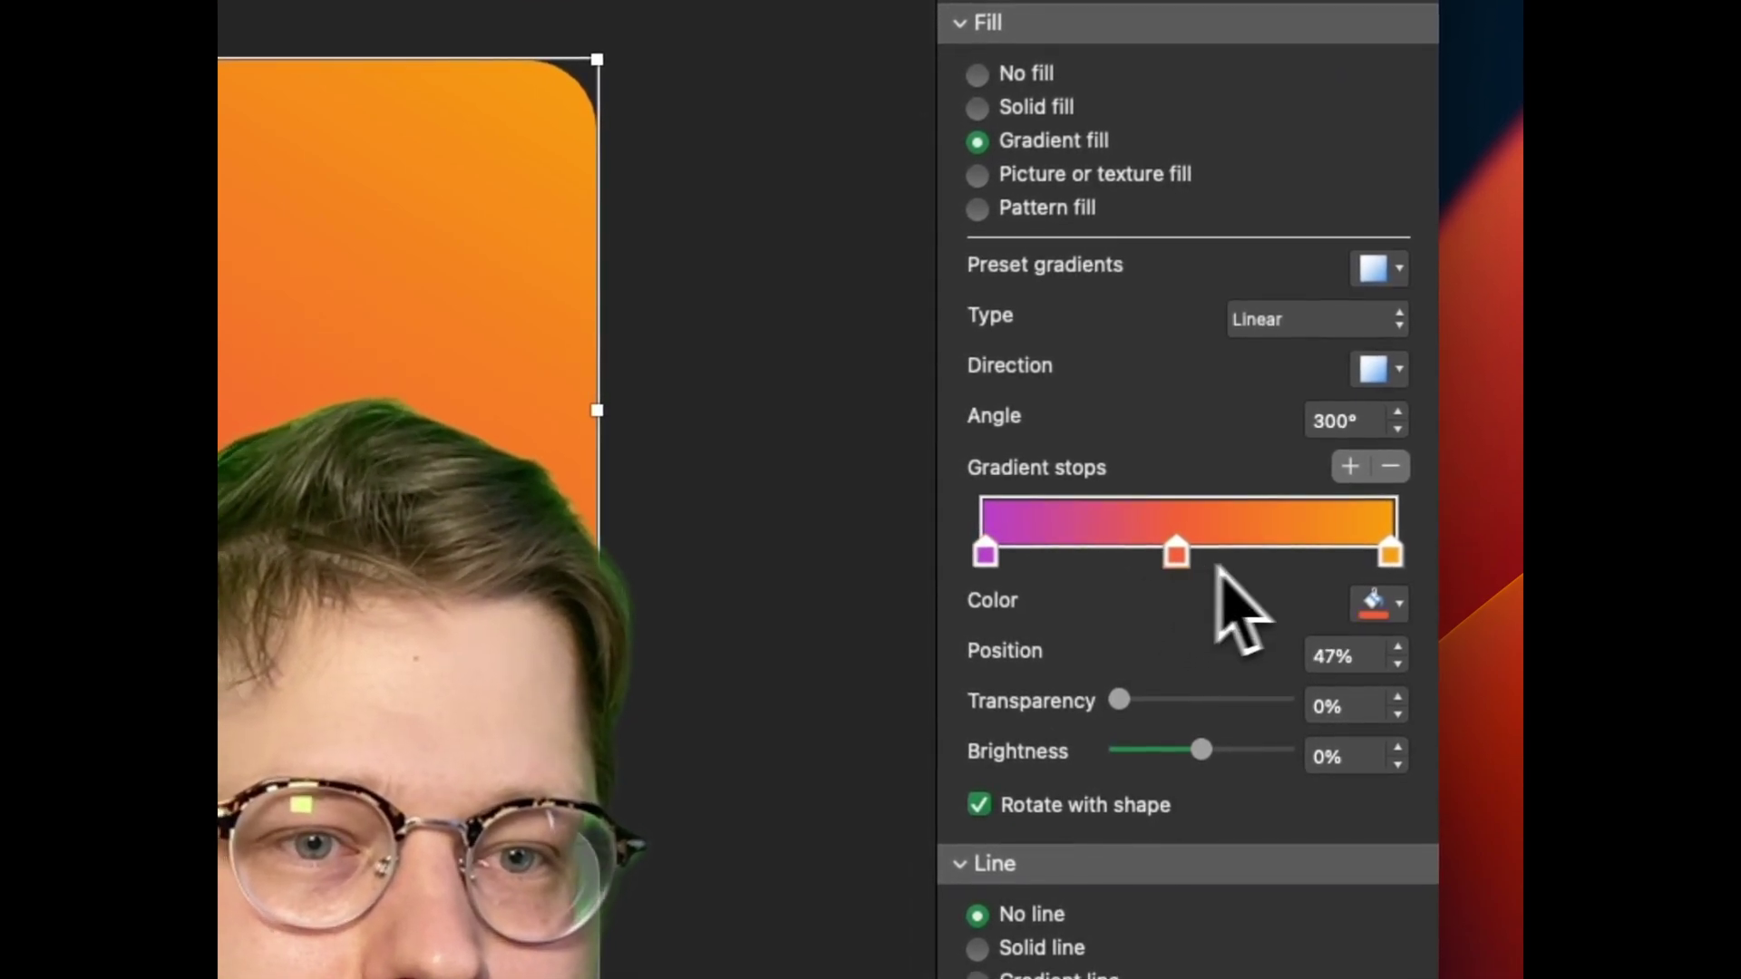
pyautogui.click(1385, 550)
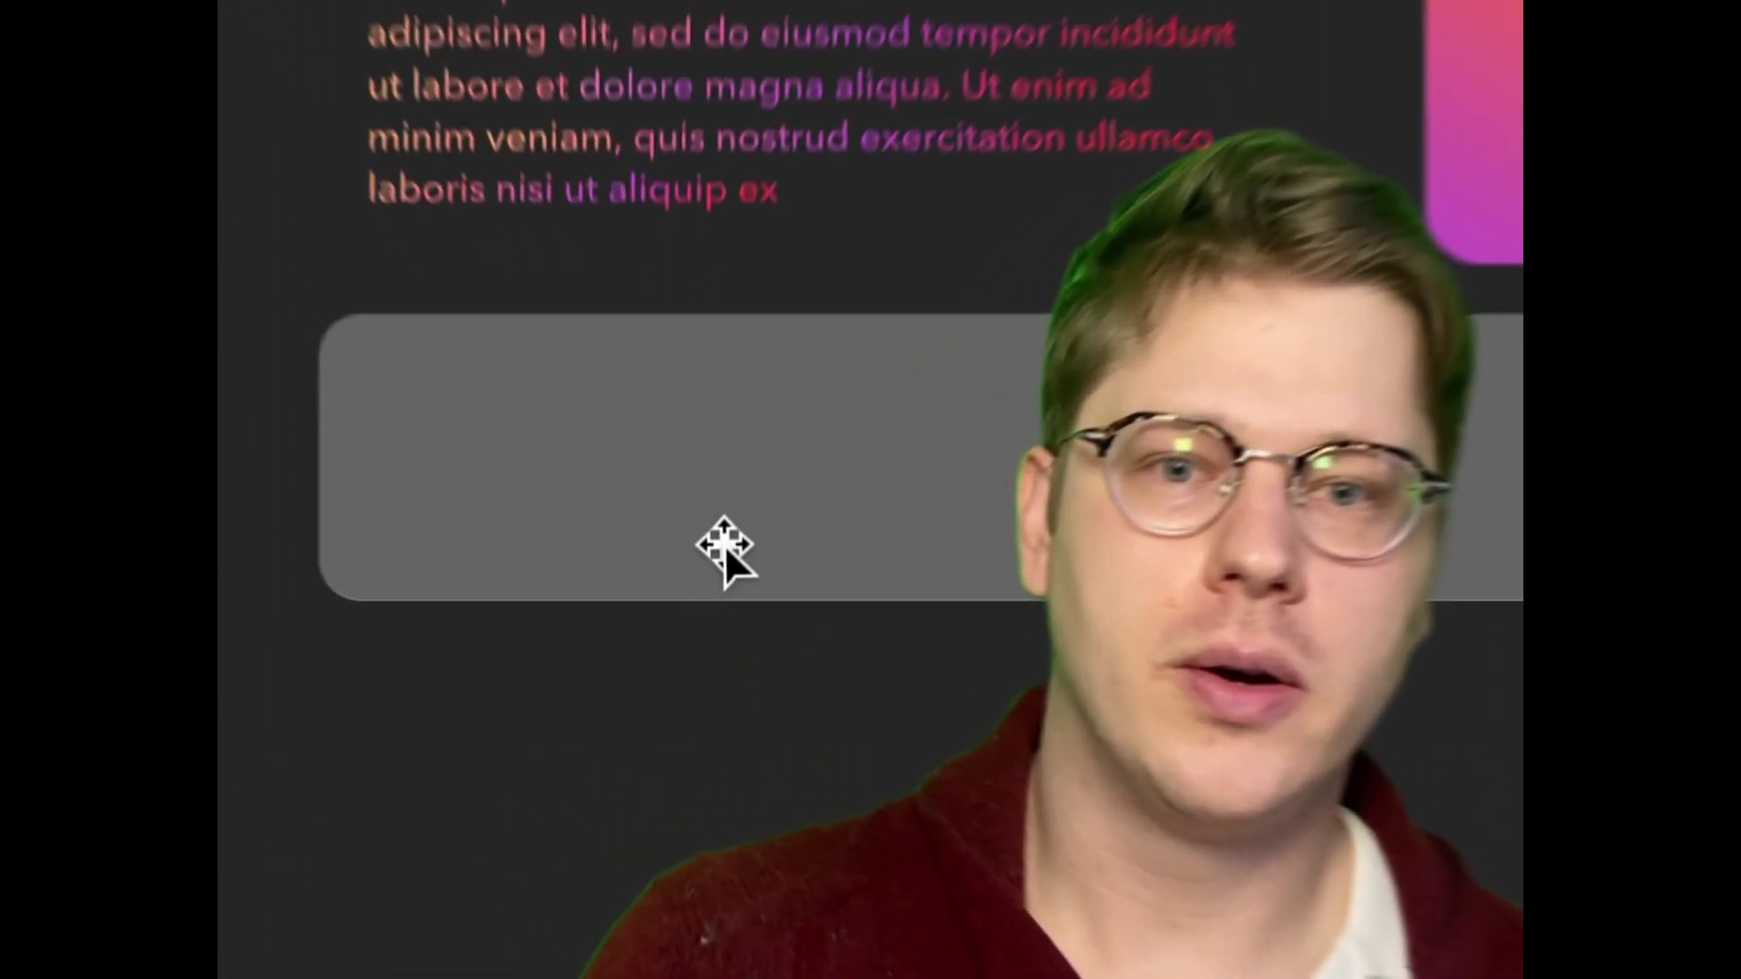
# - Replace the grey bar below the paragraph with a wide rounded bar in a purple-blue-green gradient
pyautogui.click(741, 490)
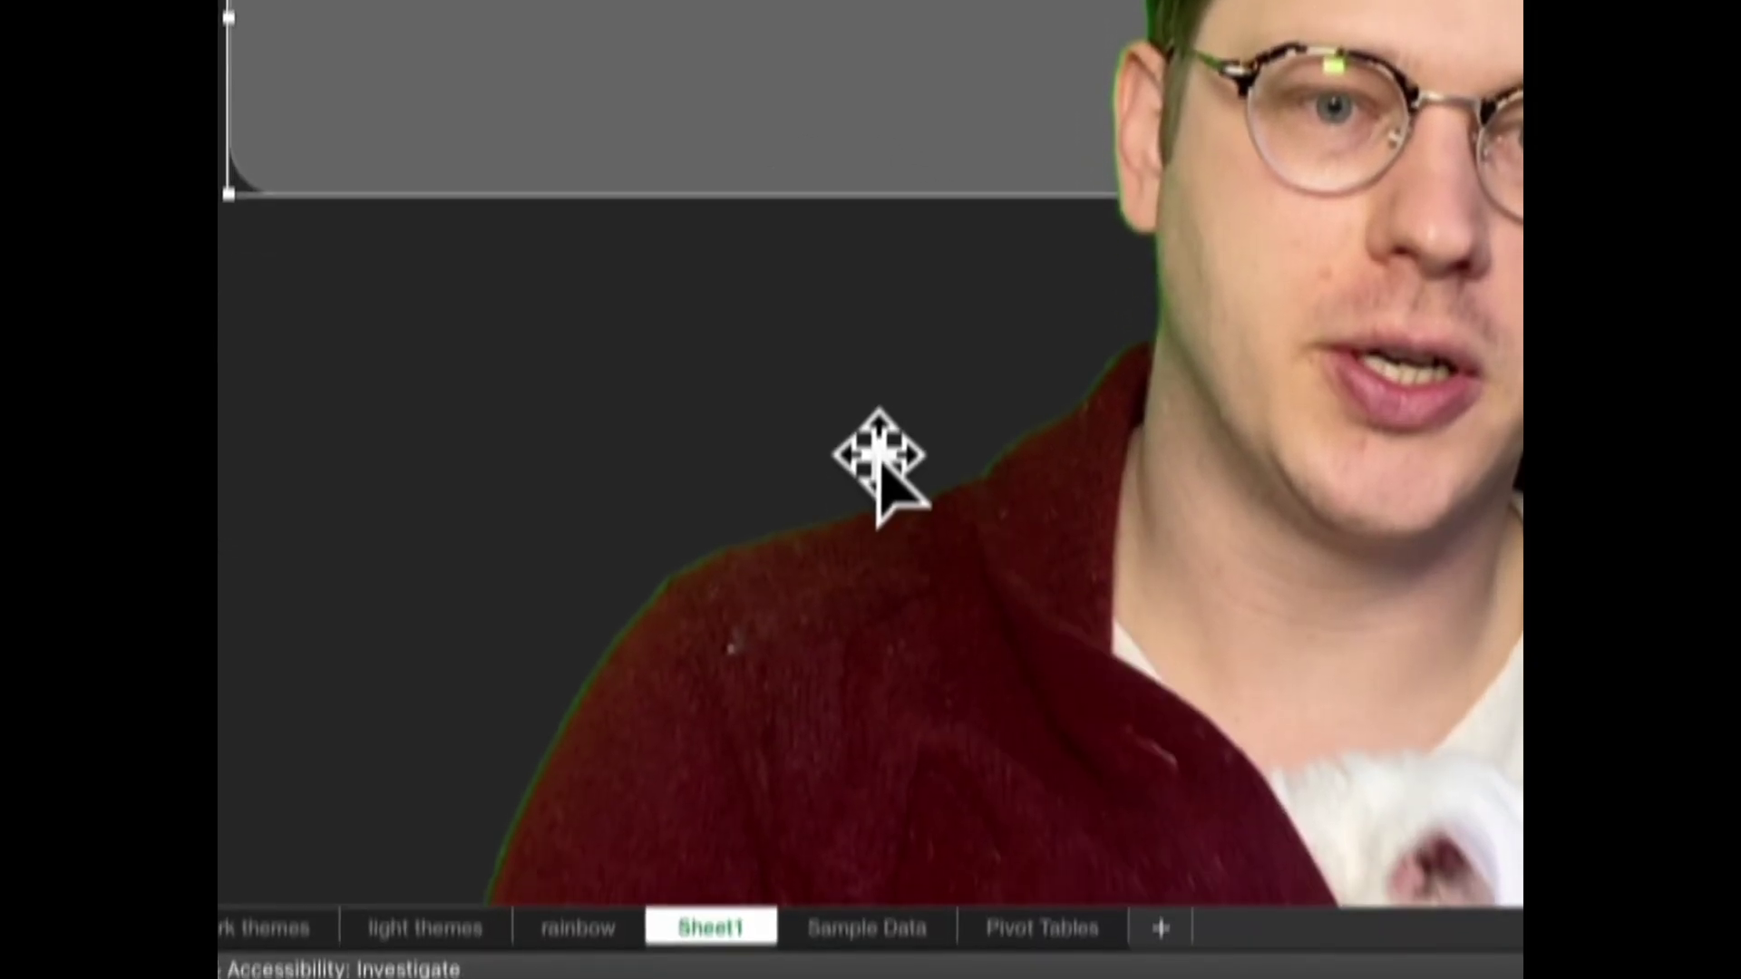
pyautogui.press('Delete')
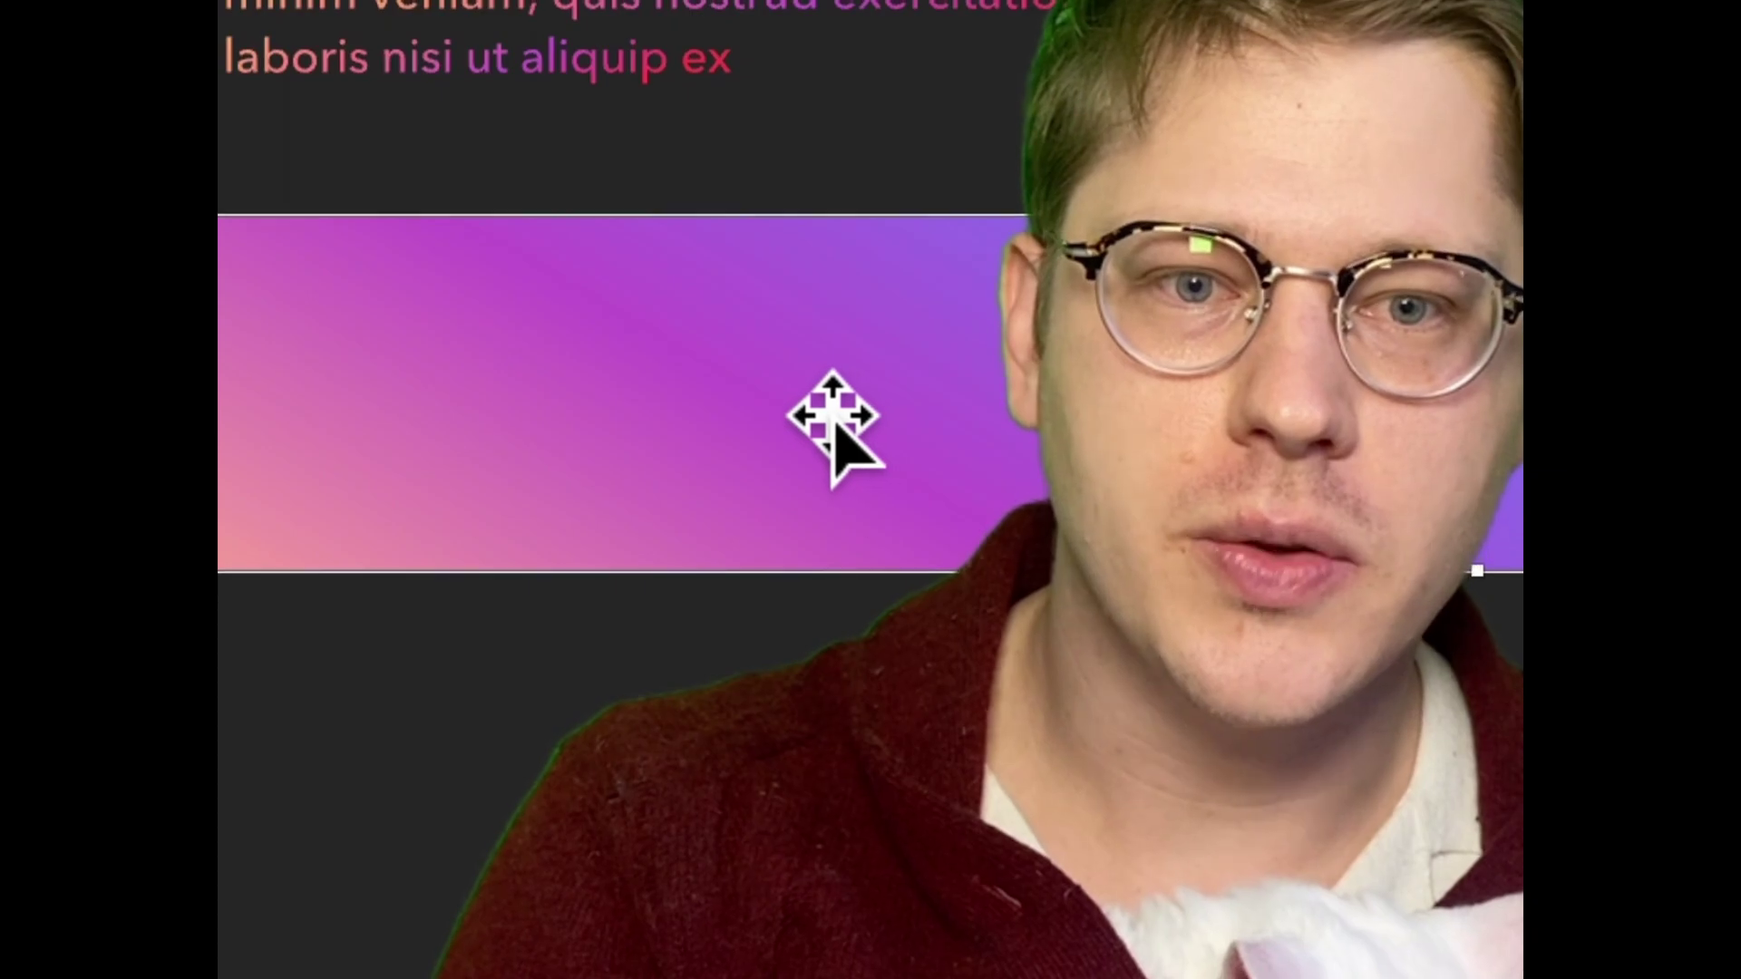
pyautogui.moveTo(732, 626); pyautogui.dragTo(1088, 646)
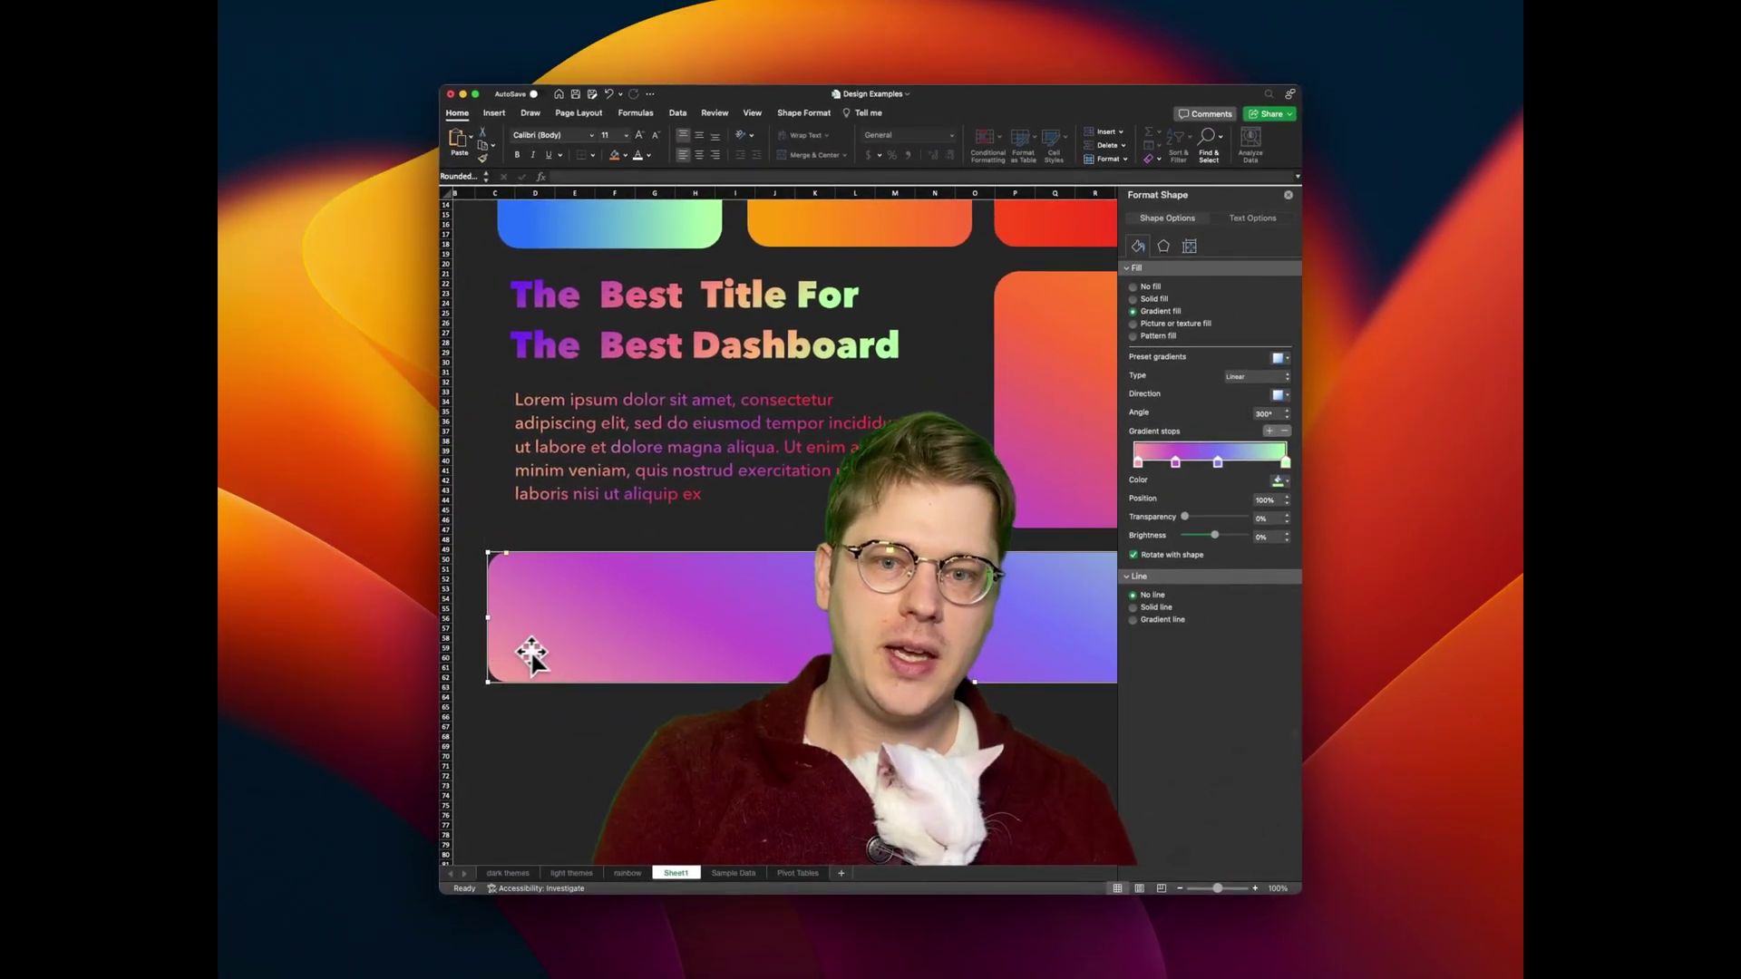
pyautogui.hscroll(15, 626, 632)
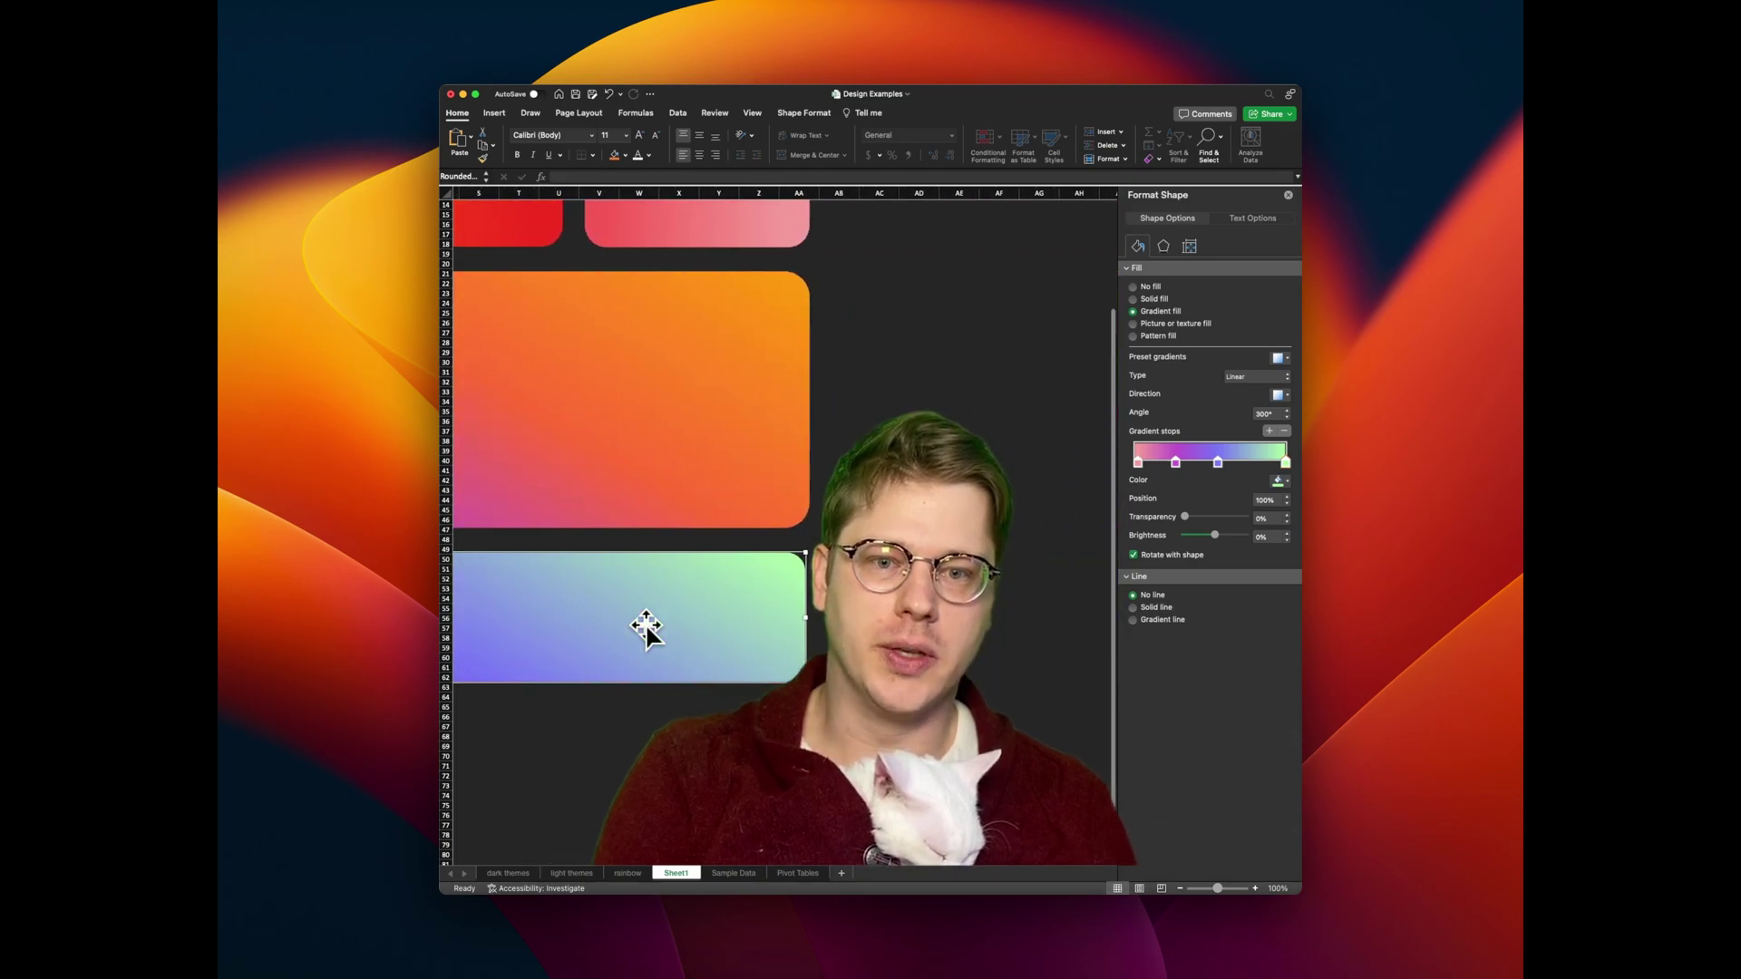
pyautogui.scroll(5, 780, 592)
pyautogui.hscroll(-10, 763, 595)
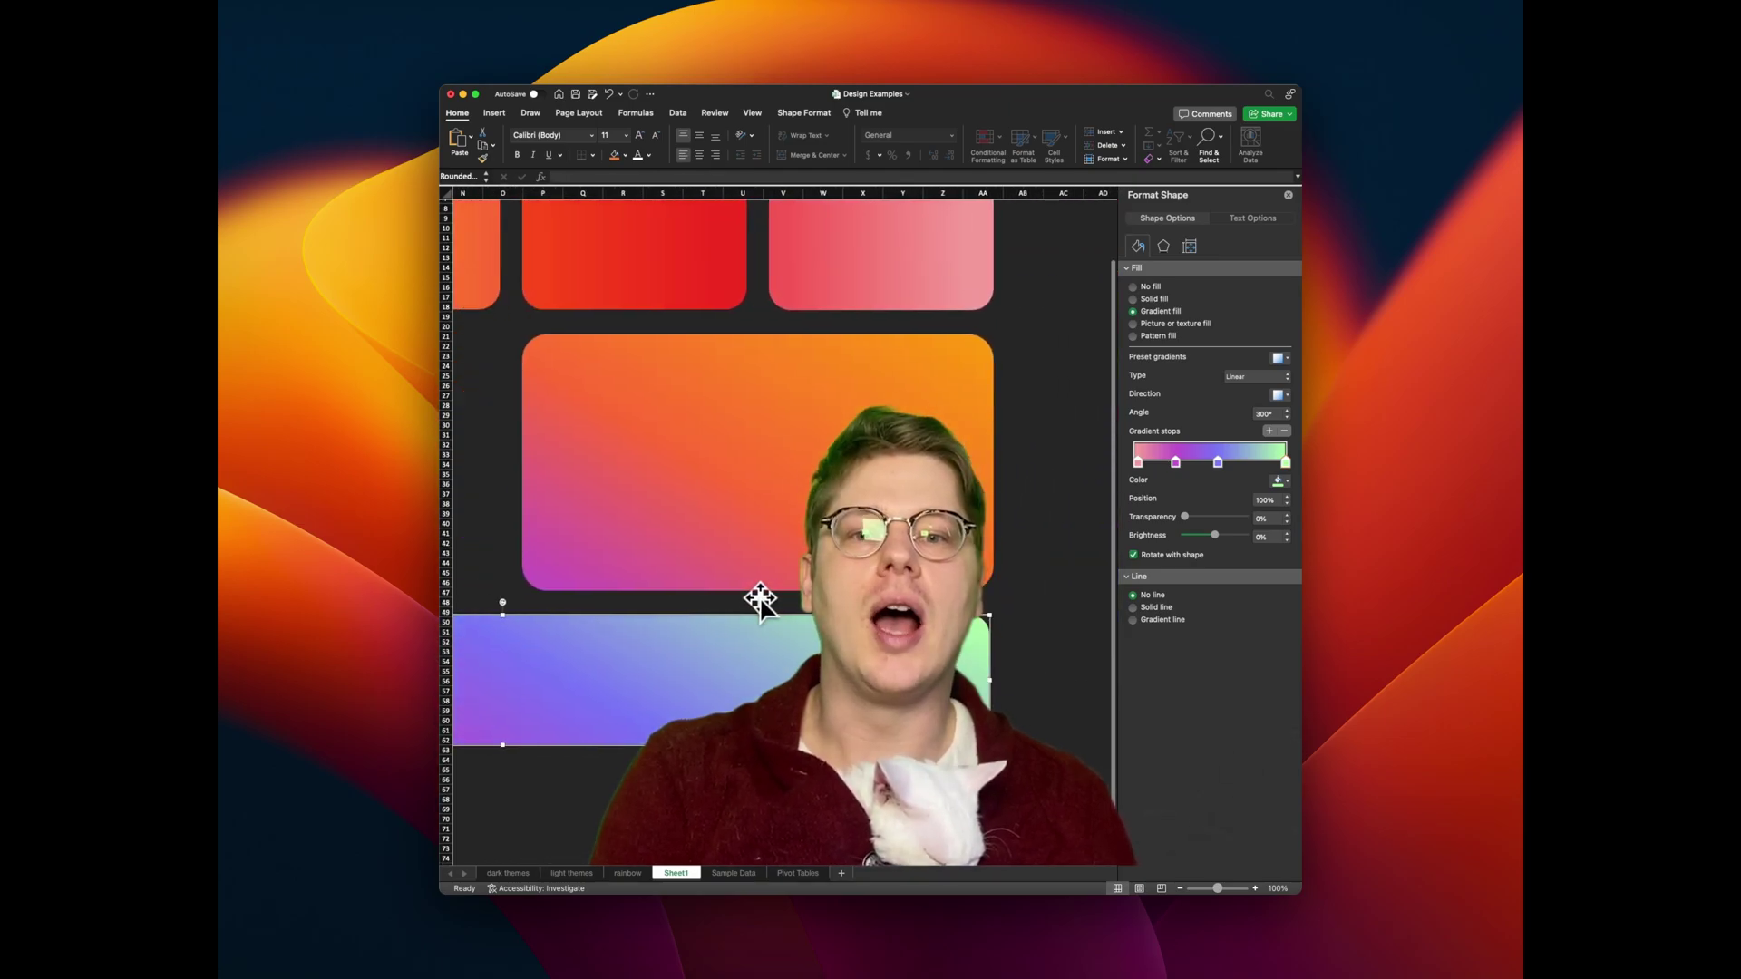
pyautogui.hscroll(-5, 740, 408)
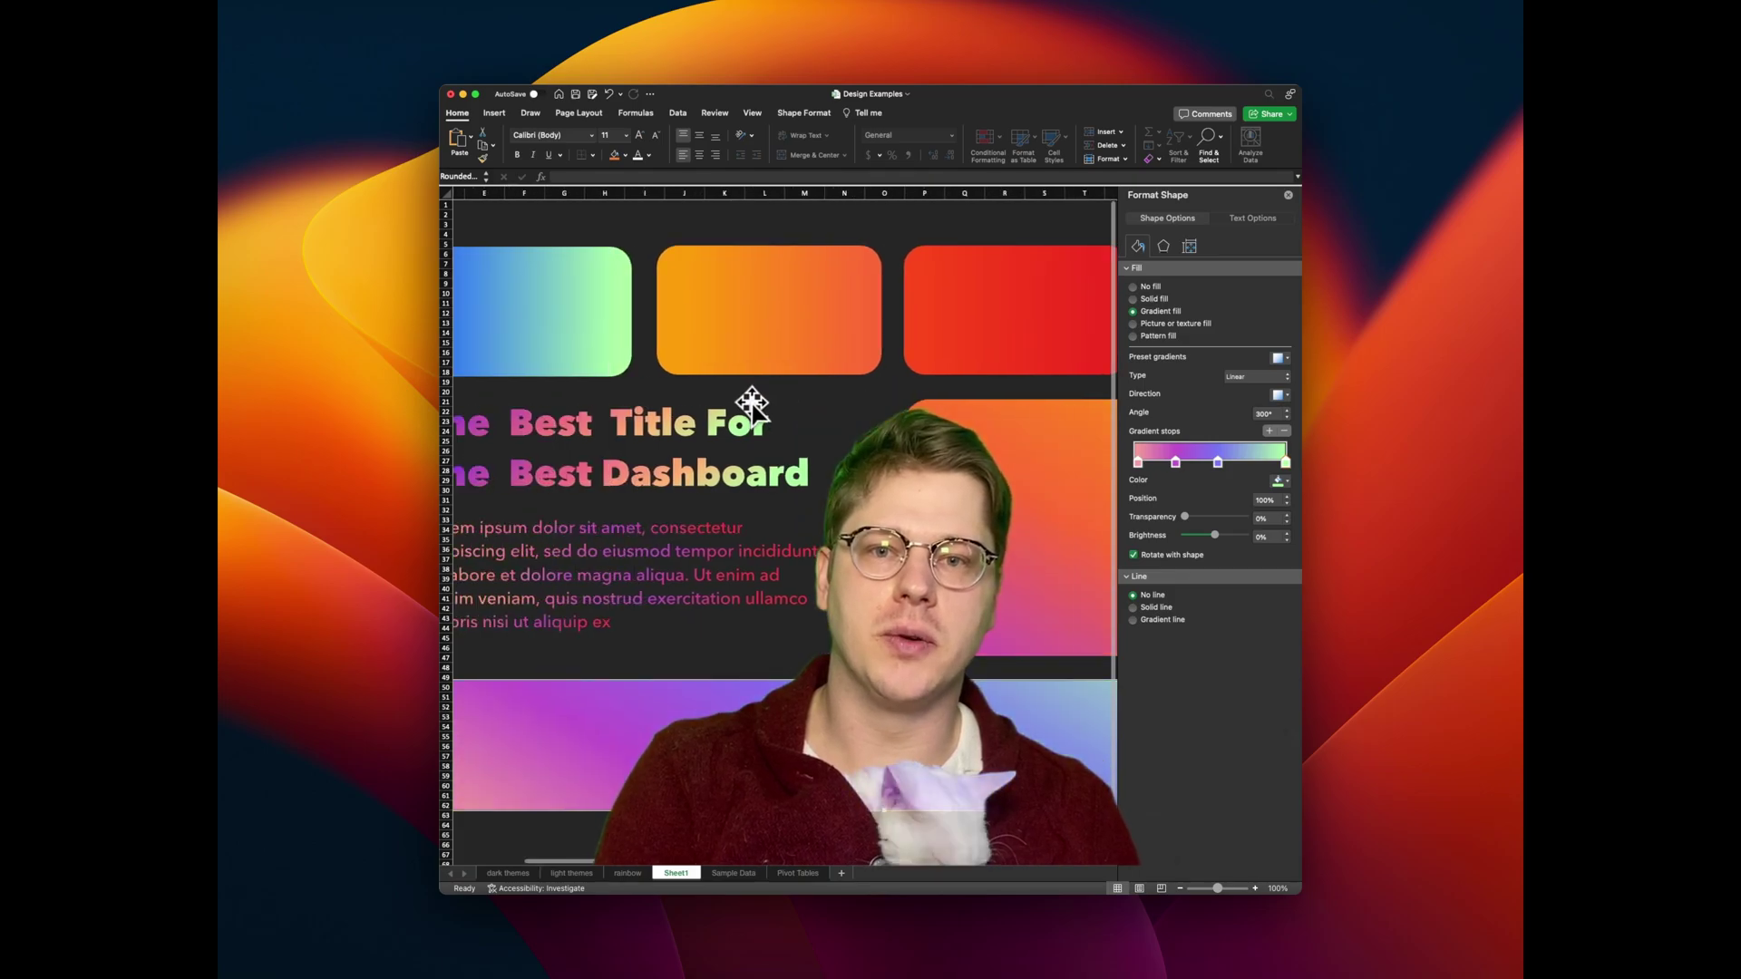
pyautogui.hscroll(-3, 585, 340)
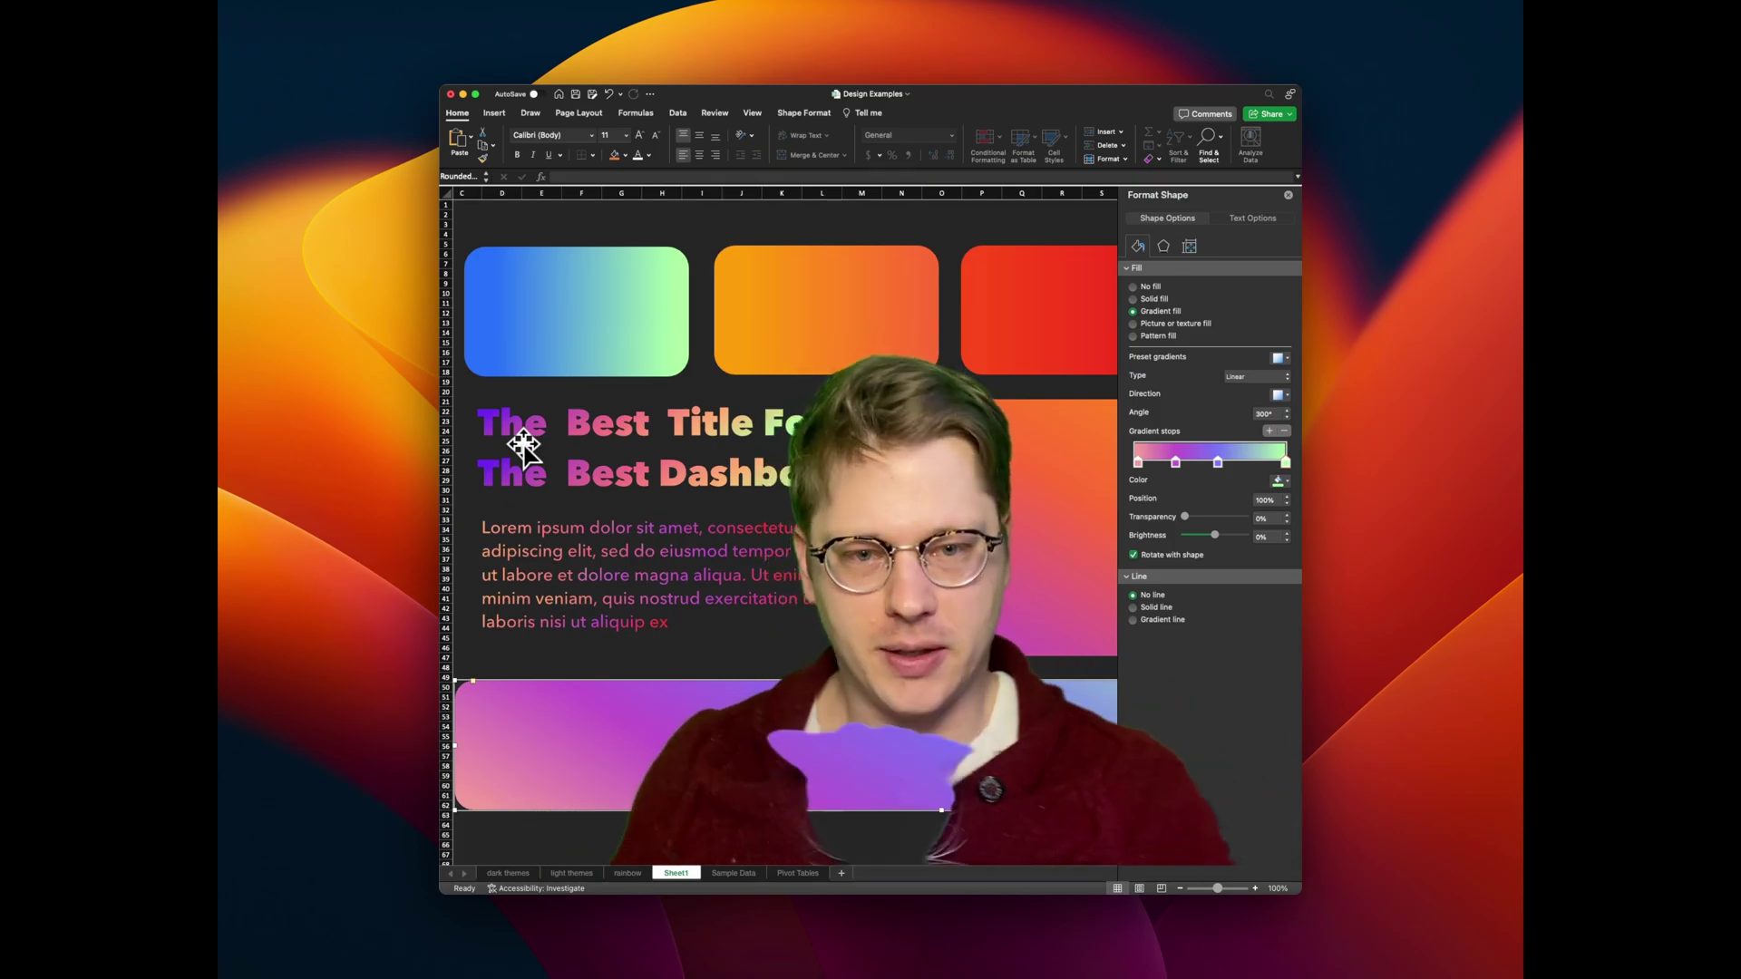
pyautogui.hscroll(10, 746, 454)
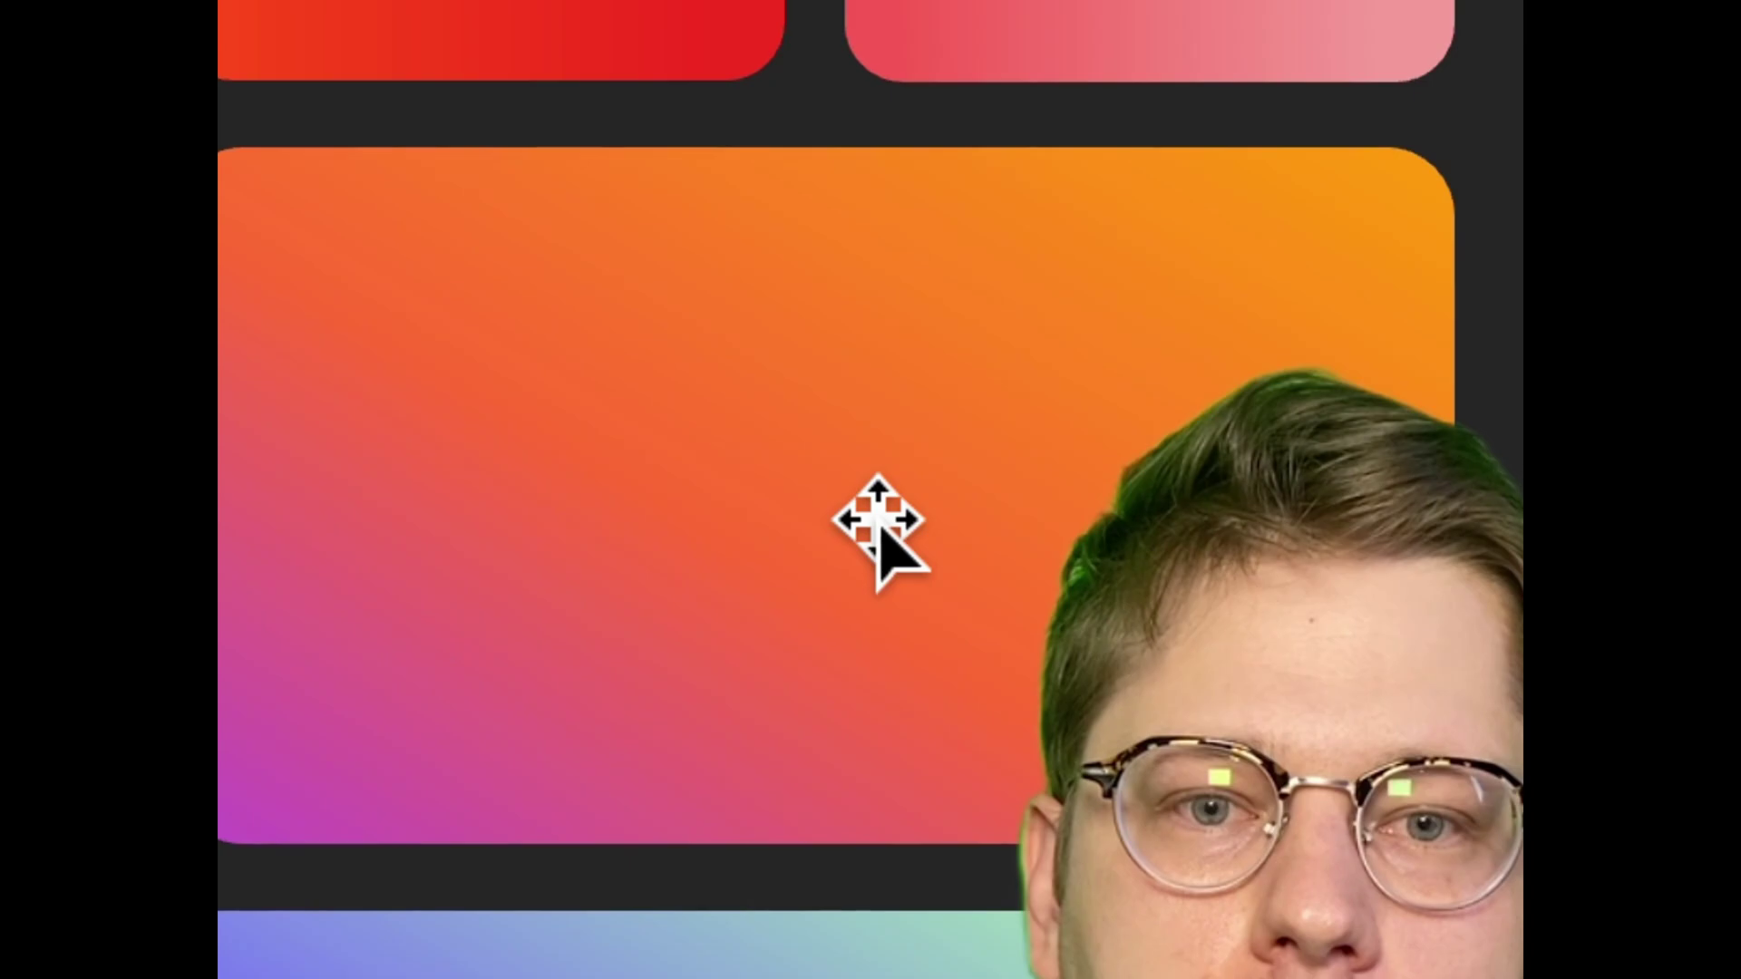
# - Duplicate the large card and shrink the copy so it sits inset inside the original
pyautogui.click(829, 470)
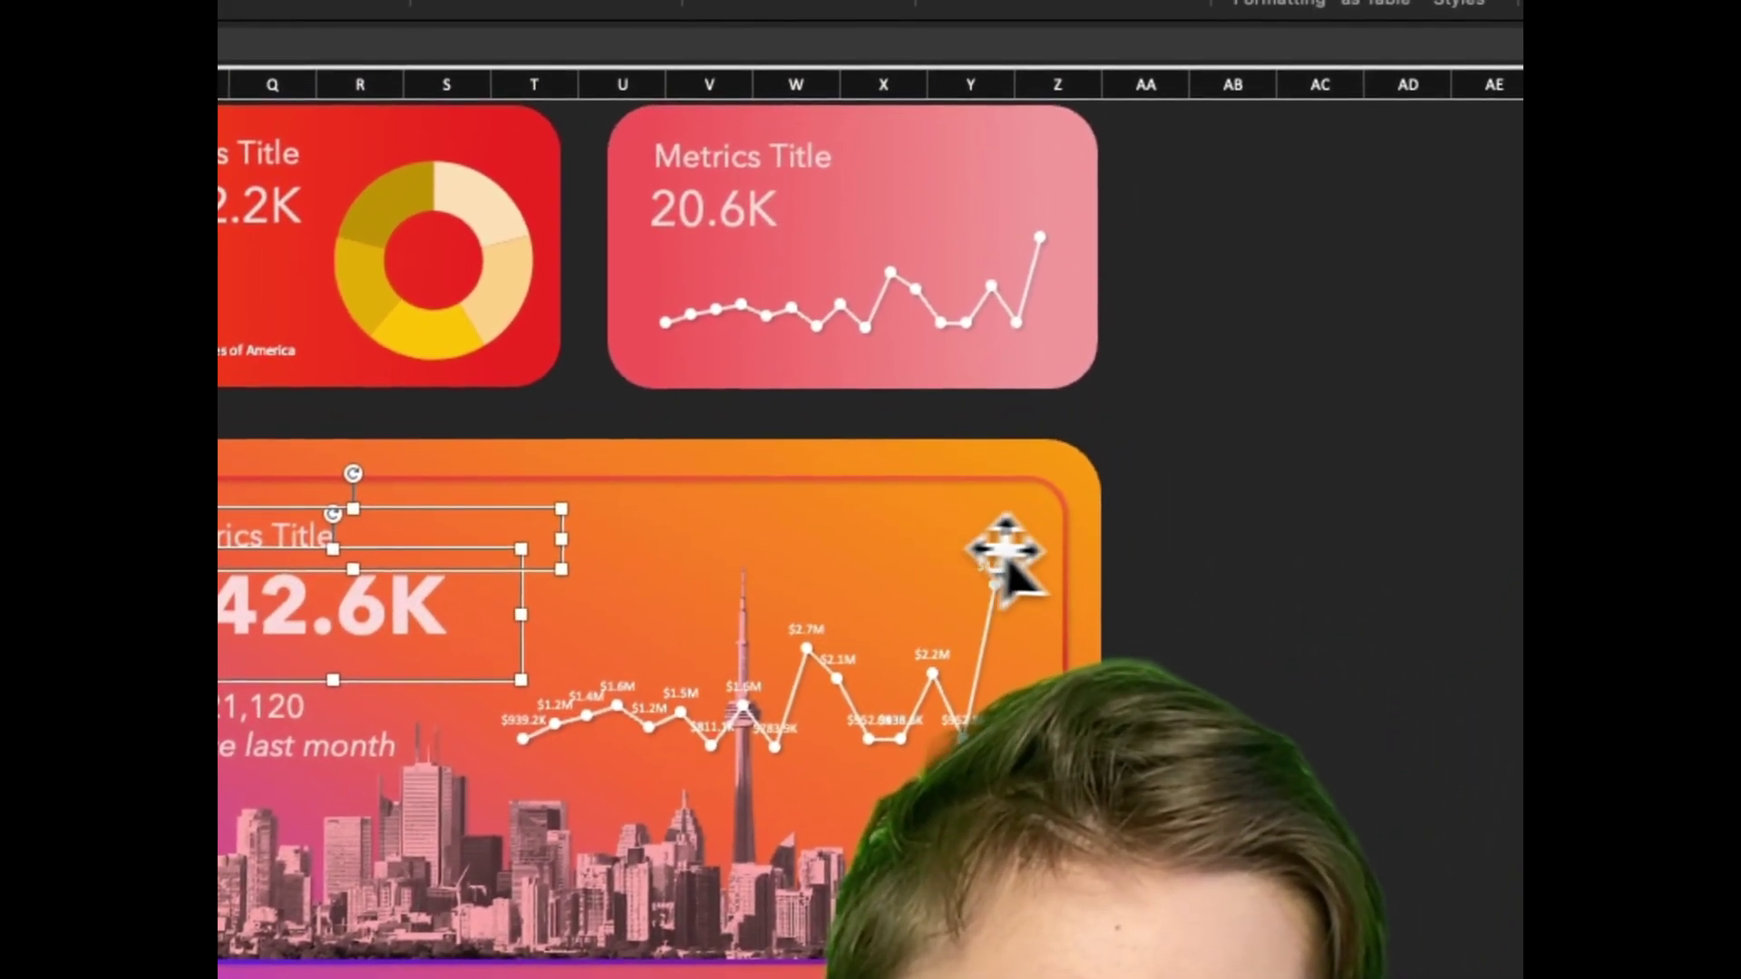
pyautogui.click(993, 207)
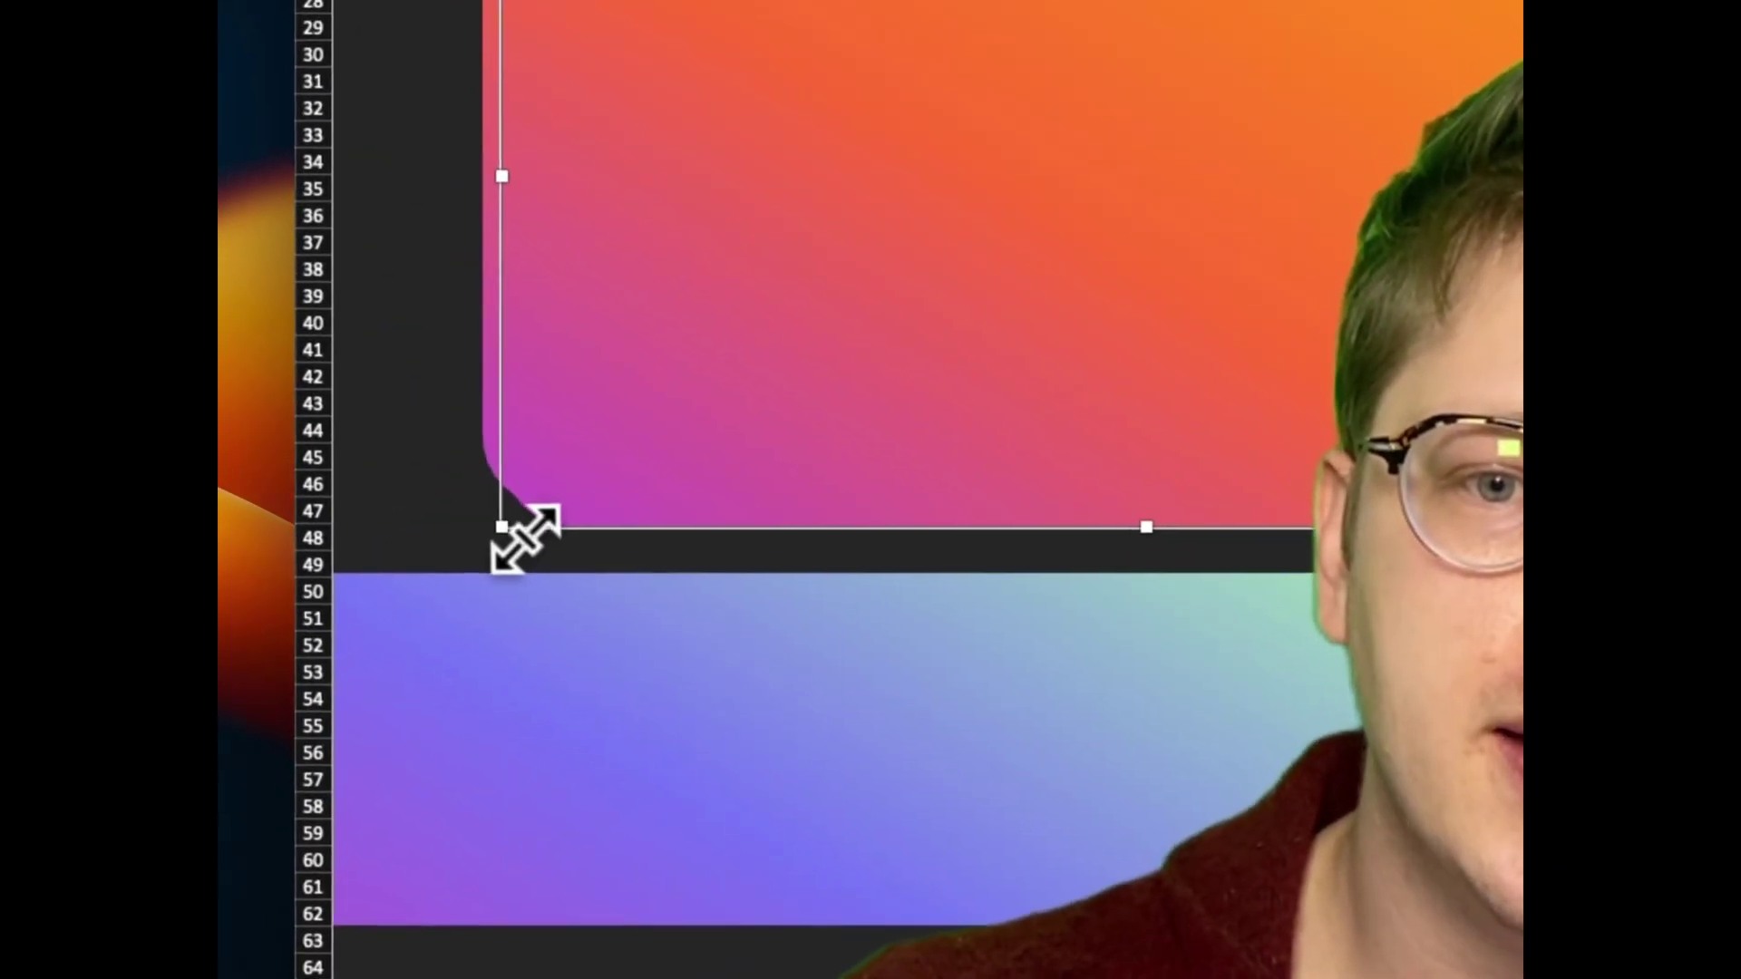
pyautogui.moveTo(502, 527); pyautogui.dragTo(536, 540)
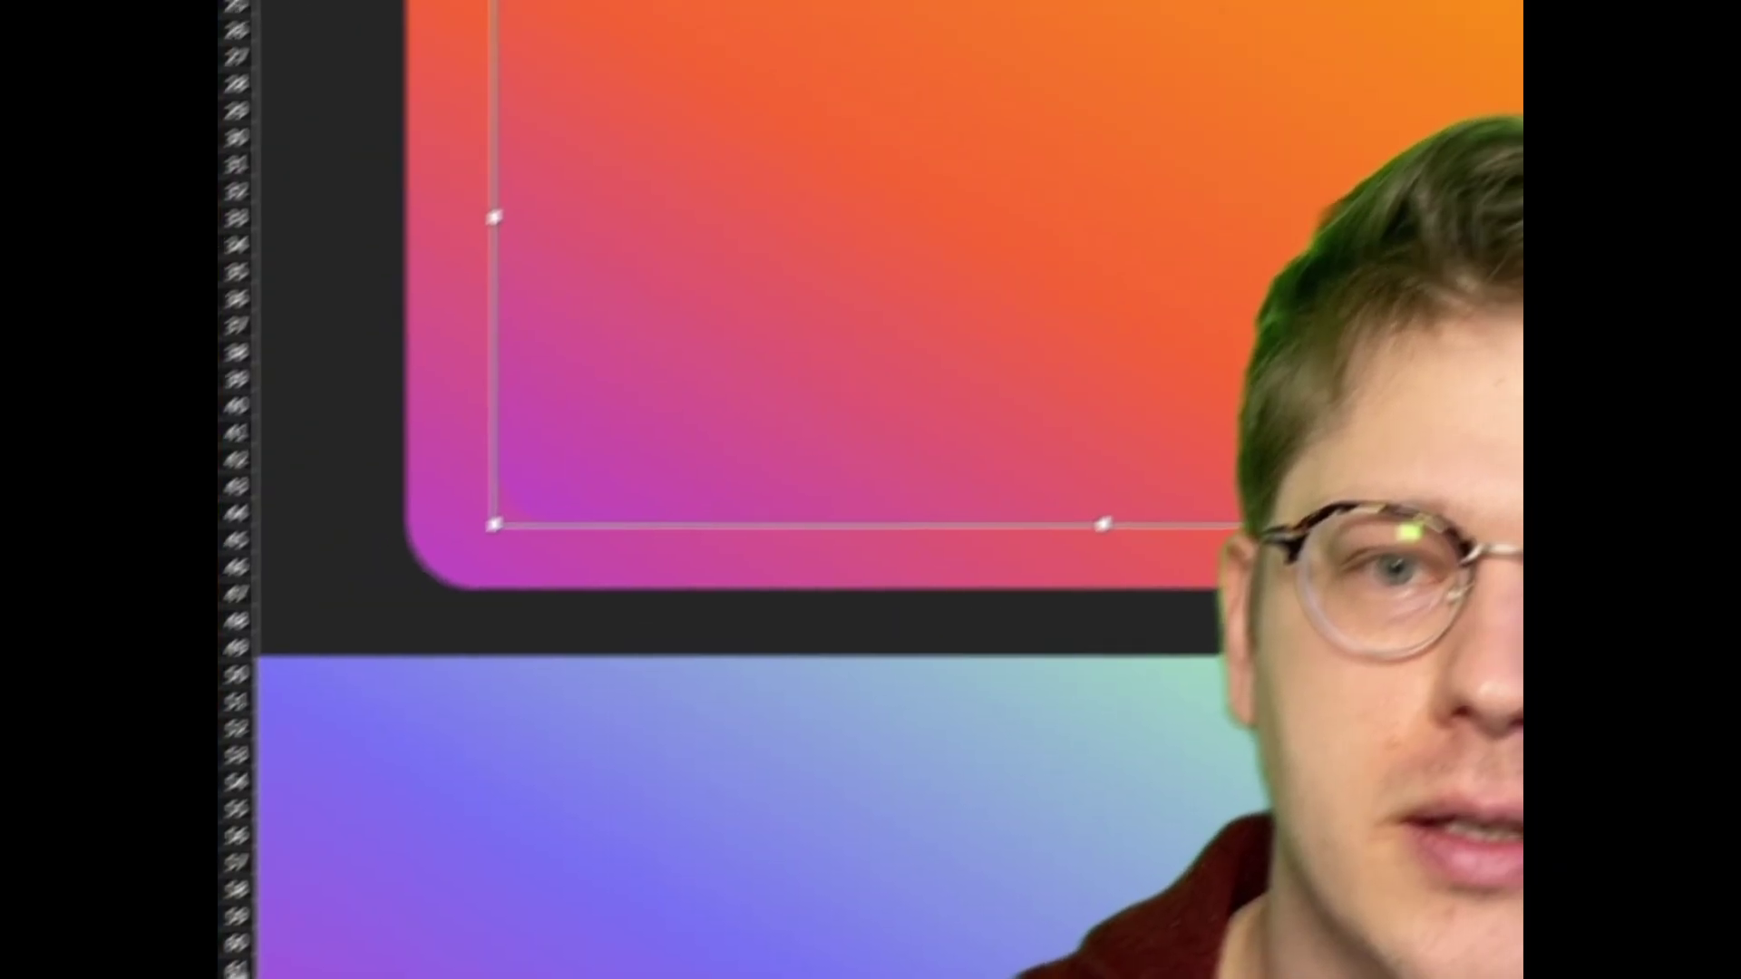
pyautogui.moveTo(789, 501); pyautogui.dragTo(739, 526)
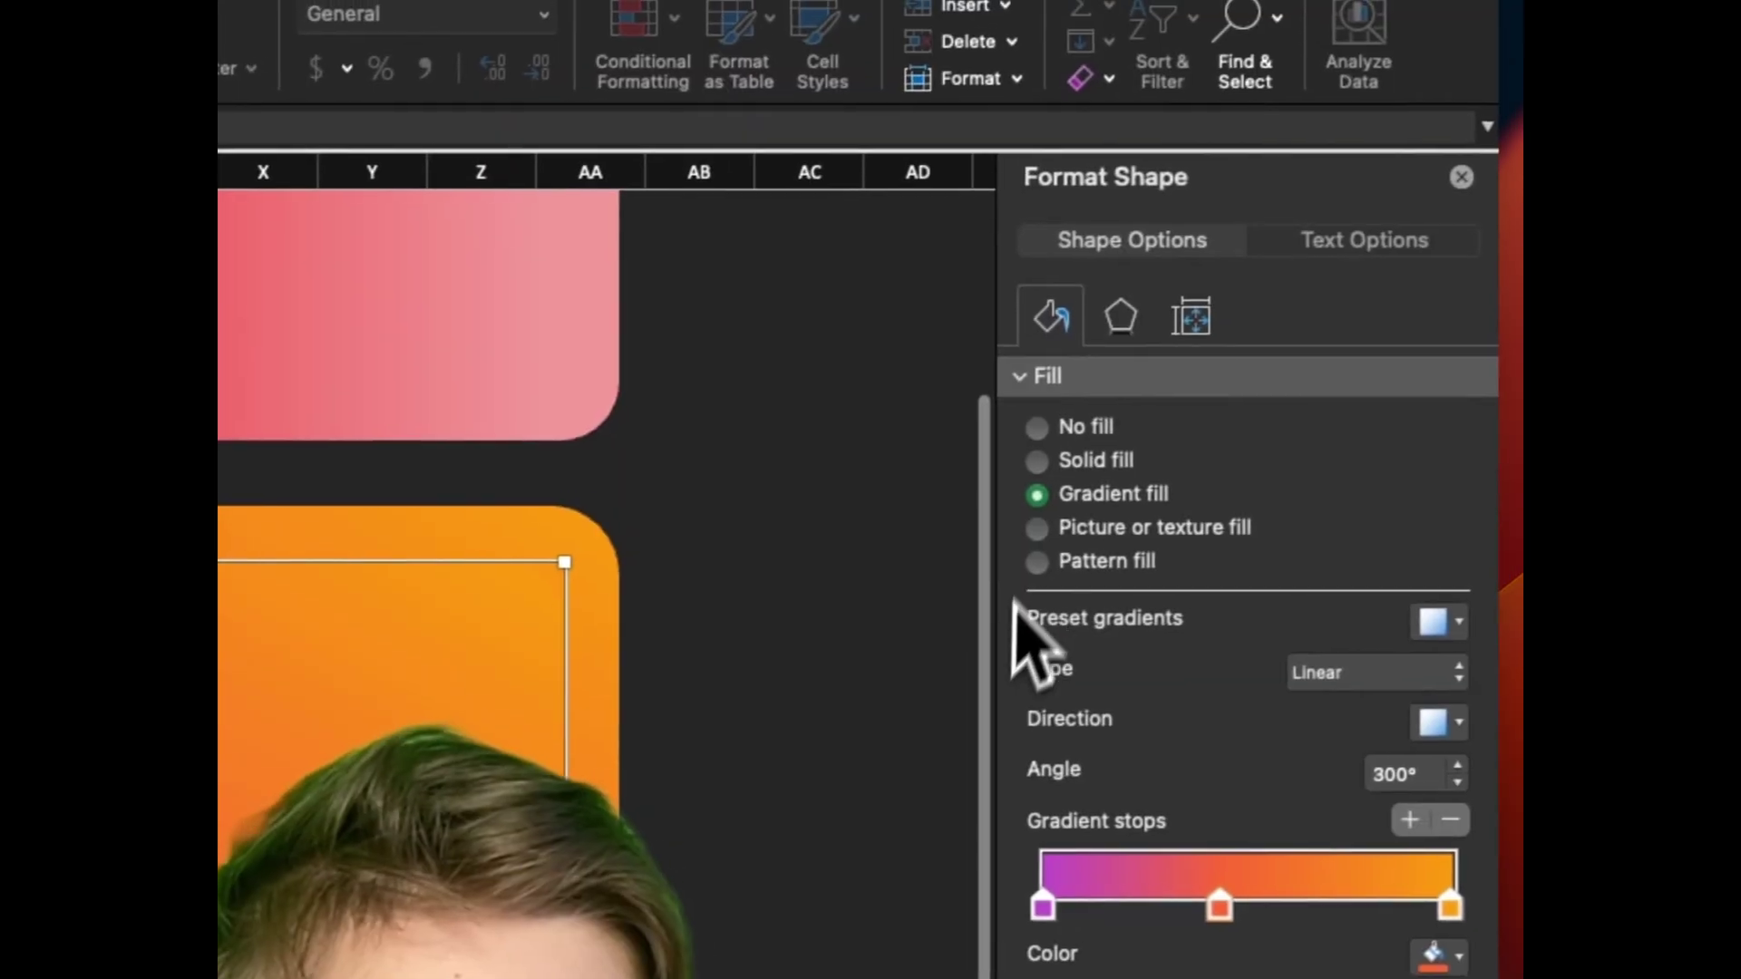
# - Give the inset shape a solid white fill and position it within the large card
pyautogui.click(1059, 470)
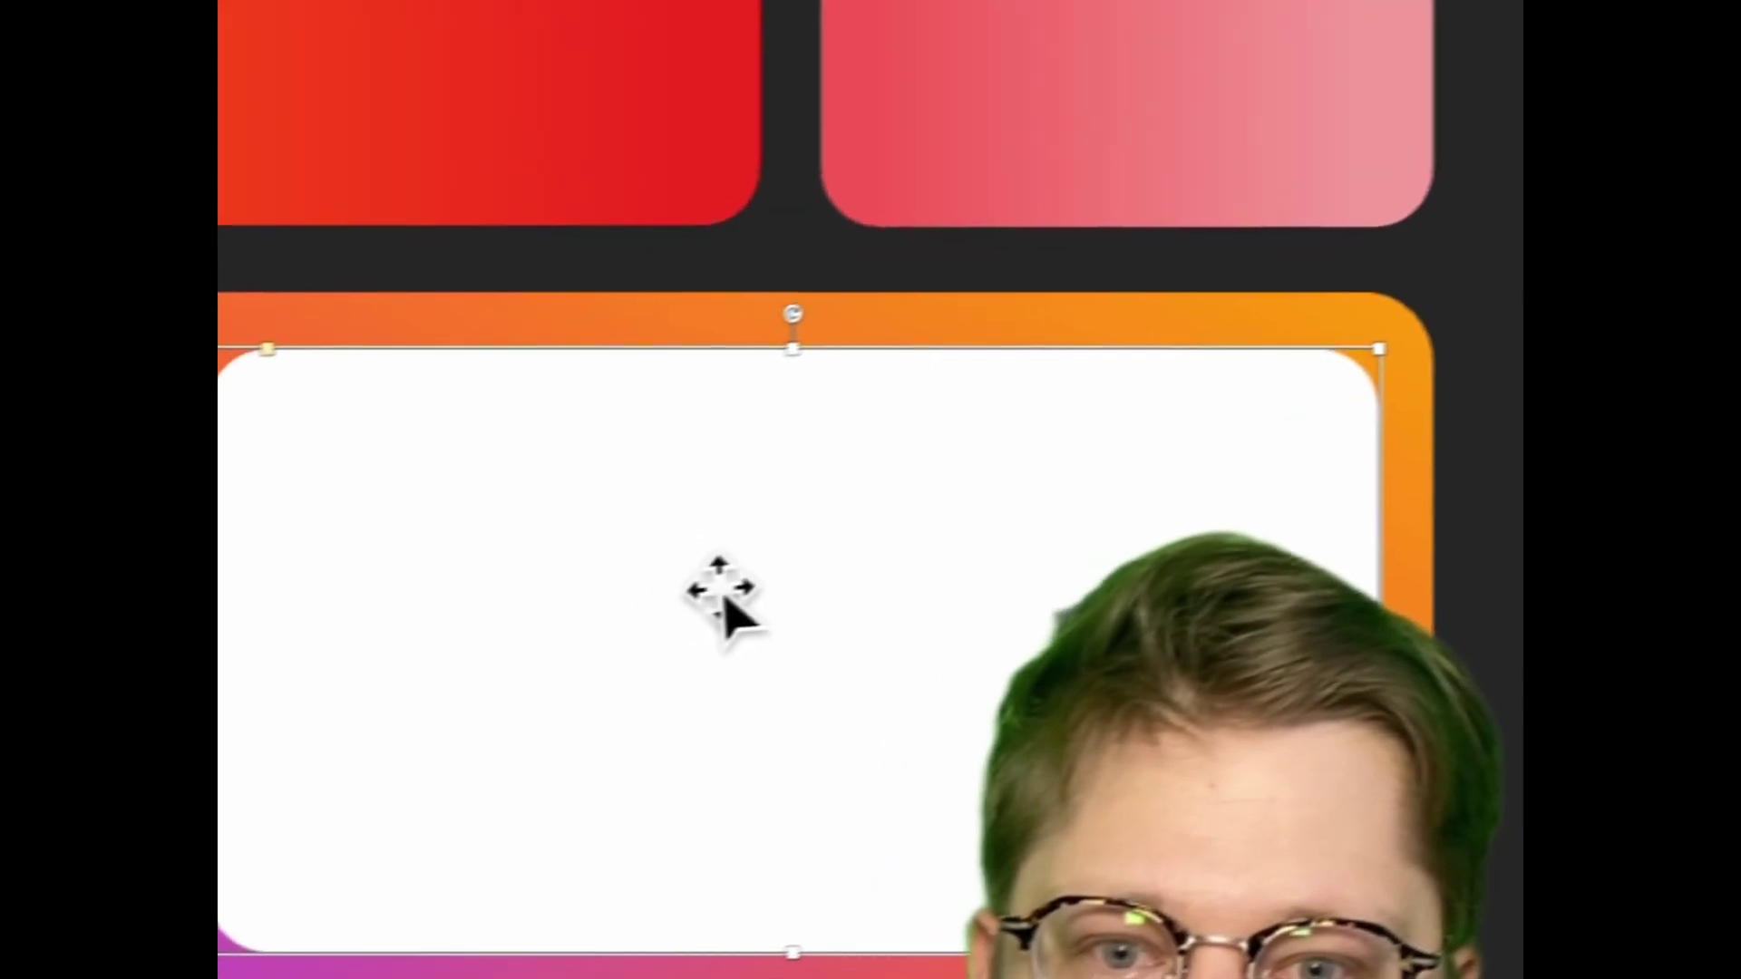
pyautogui.moveTo(723, 601); pyautogui.dragTo(773, 567)
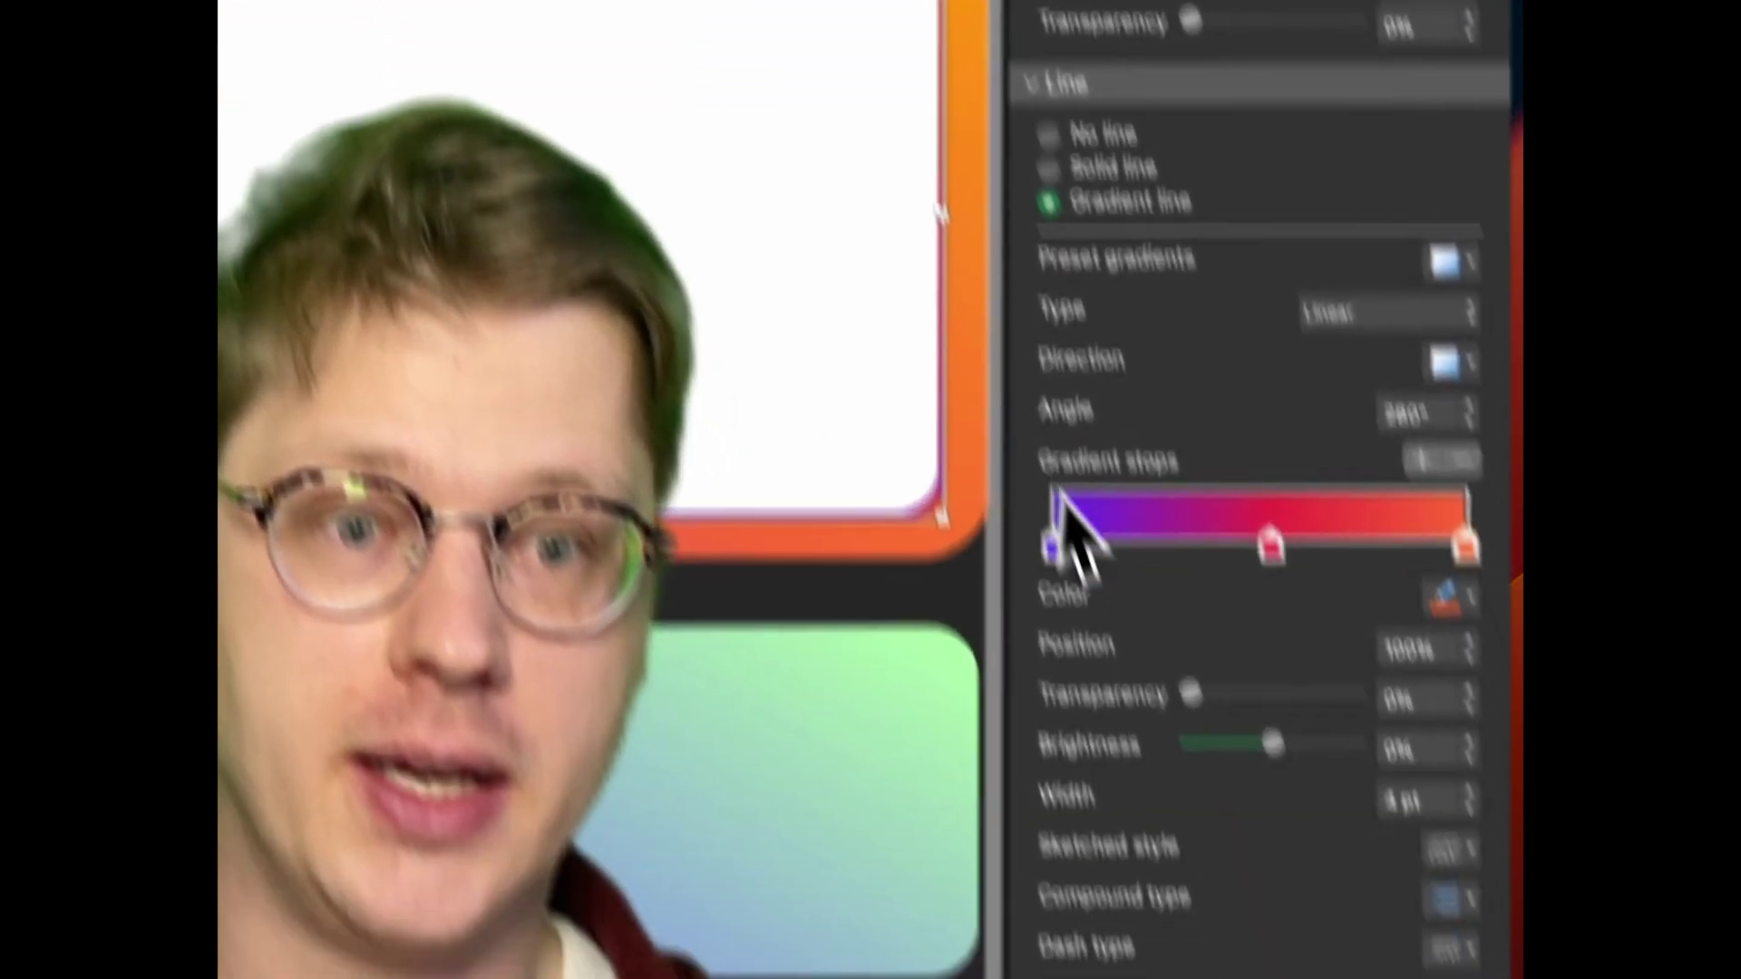
pyautogui.click(984, 561)
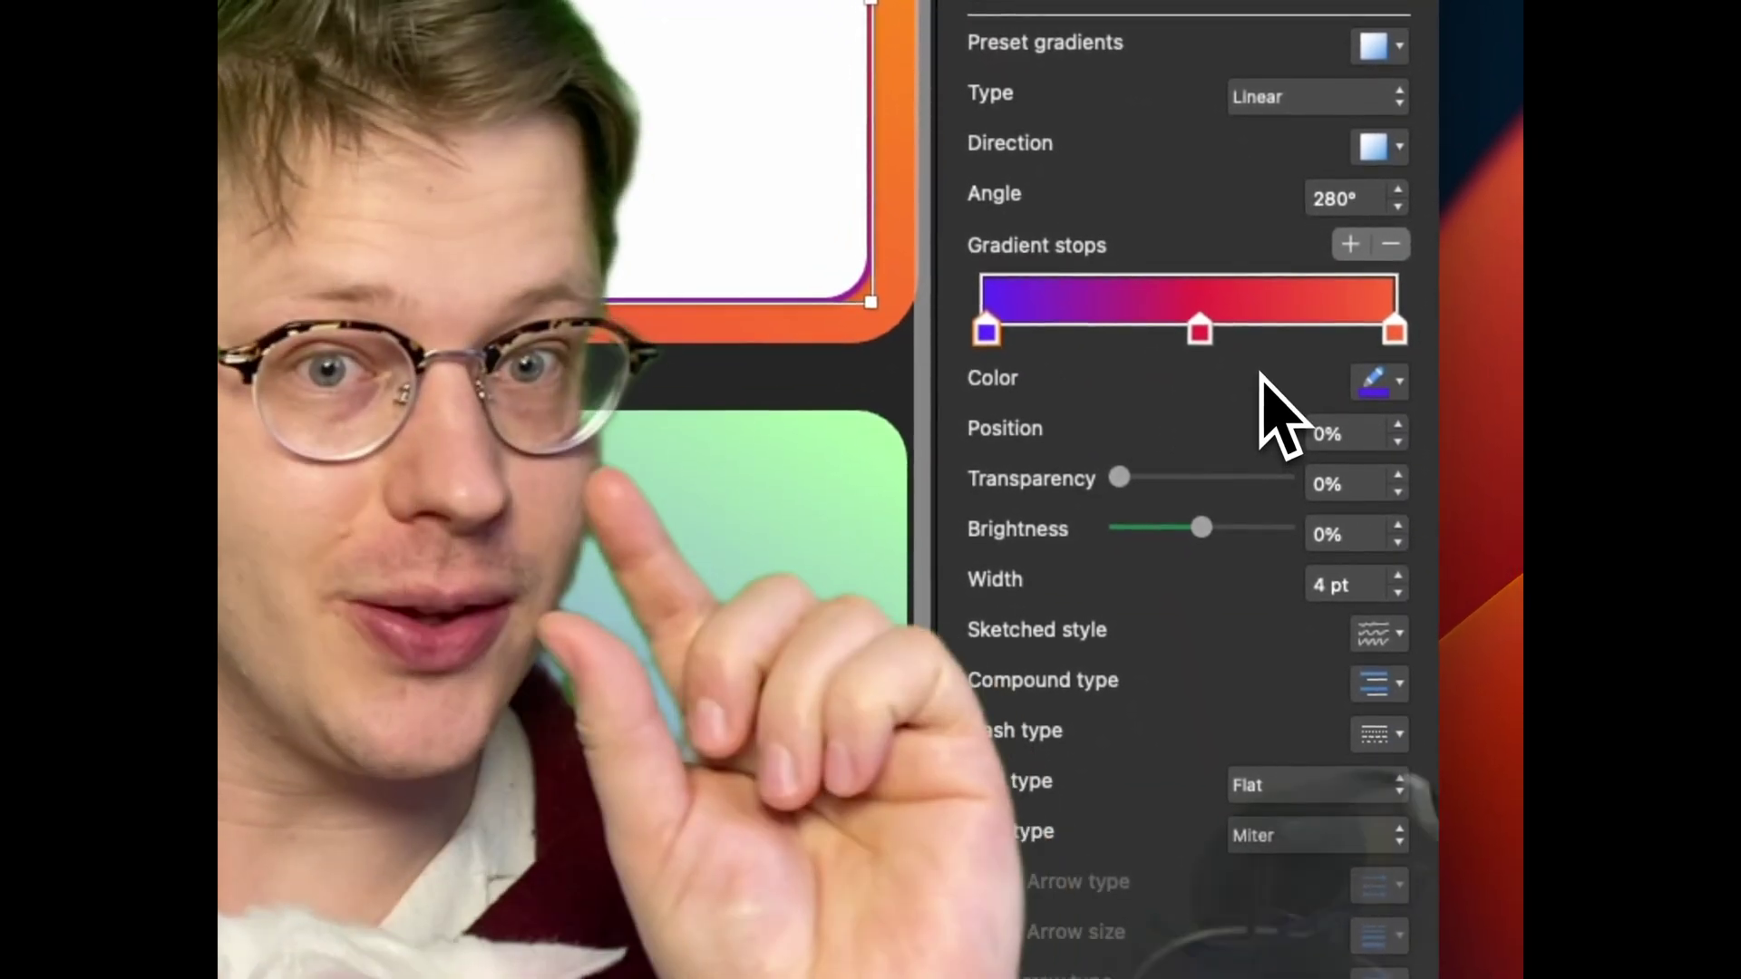
# - Set a custom colour for the outline gradient's first stop and bring up the shape's shadow settings
pyautogui.click(1378, 380)
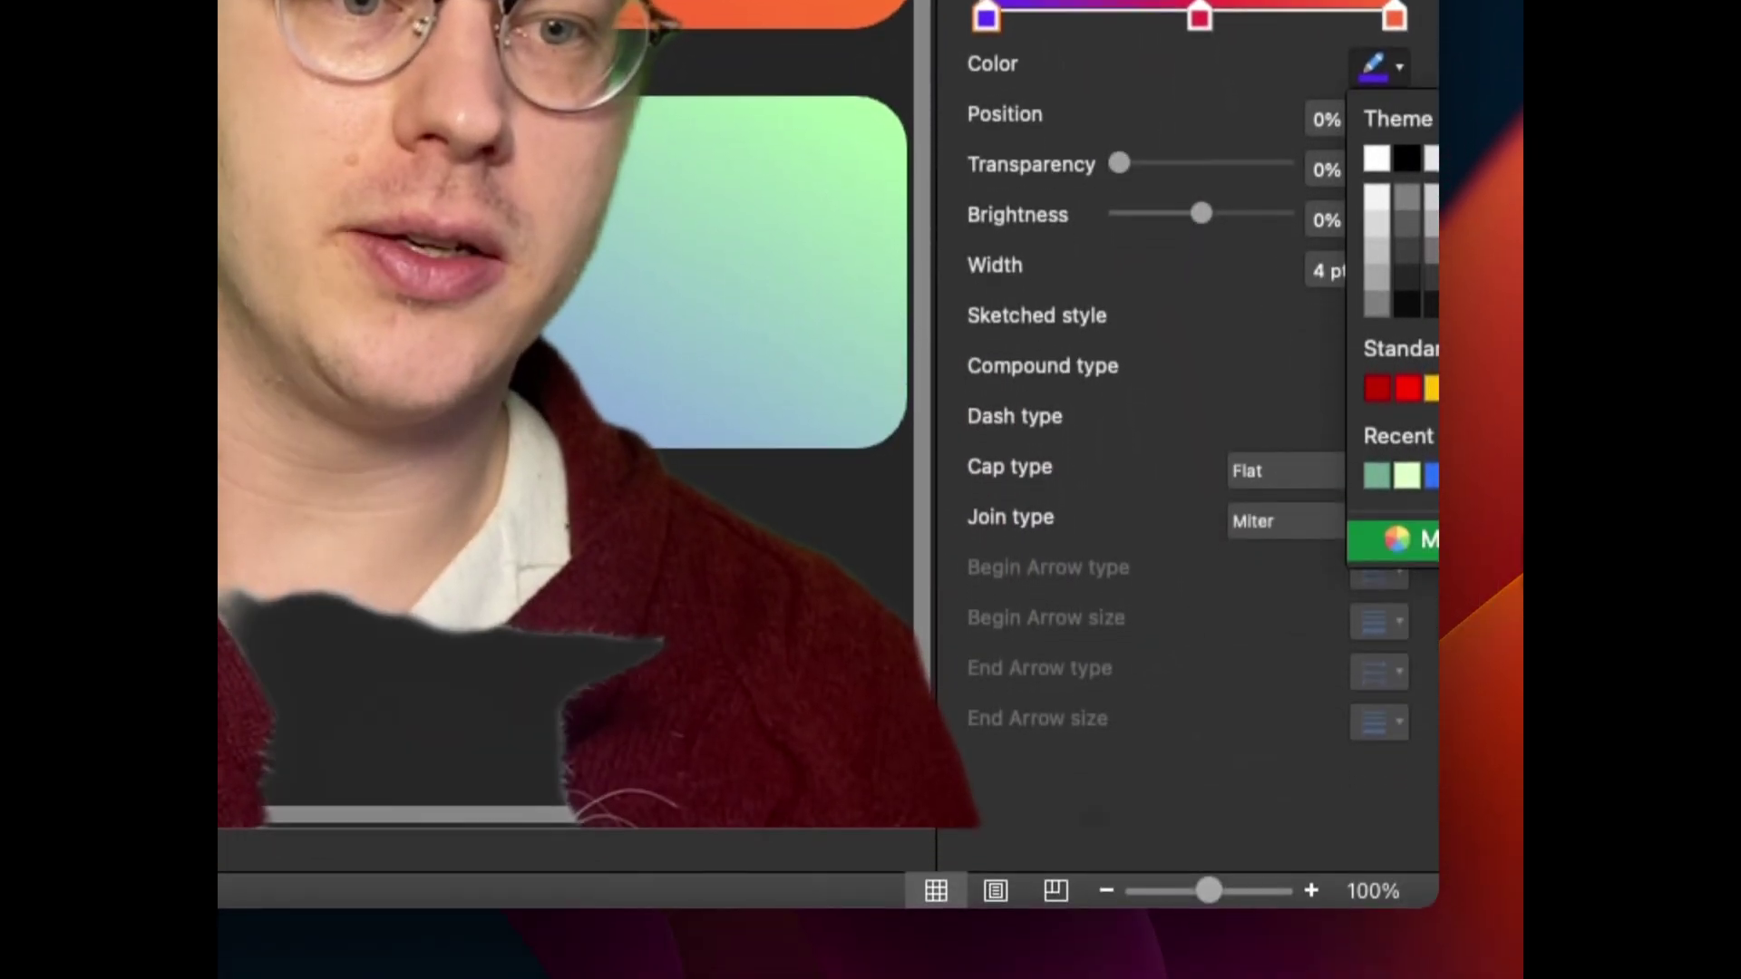
pyautogui.click(1401, 851)
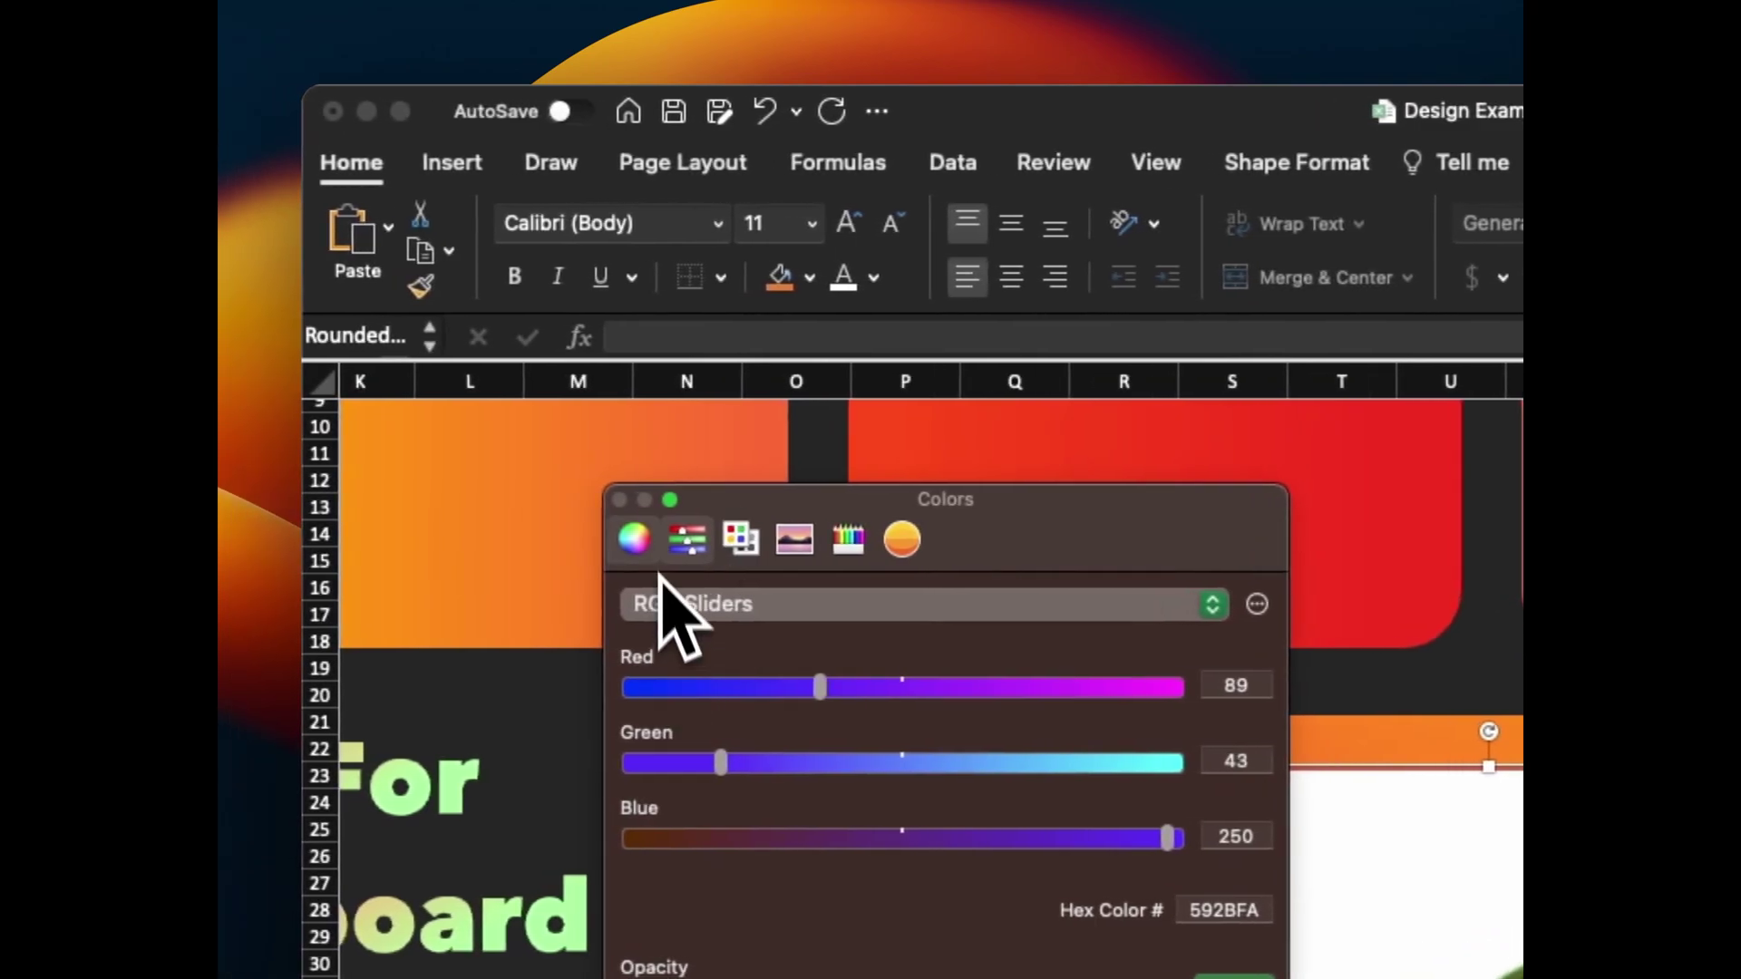
pyautogui.click(635, 541)
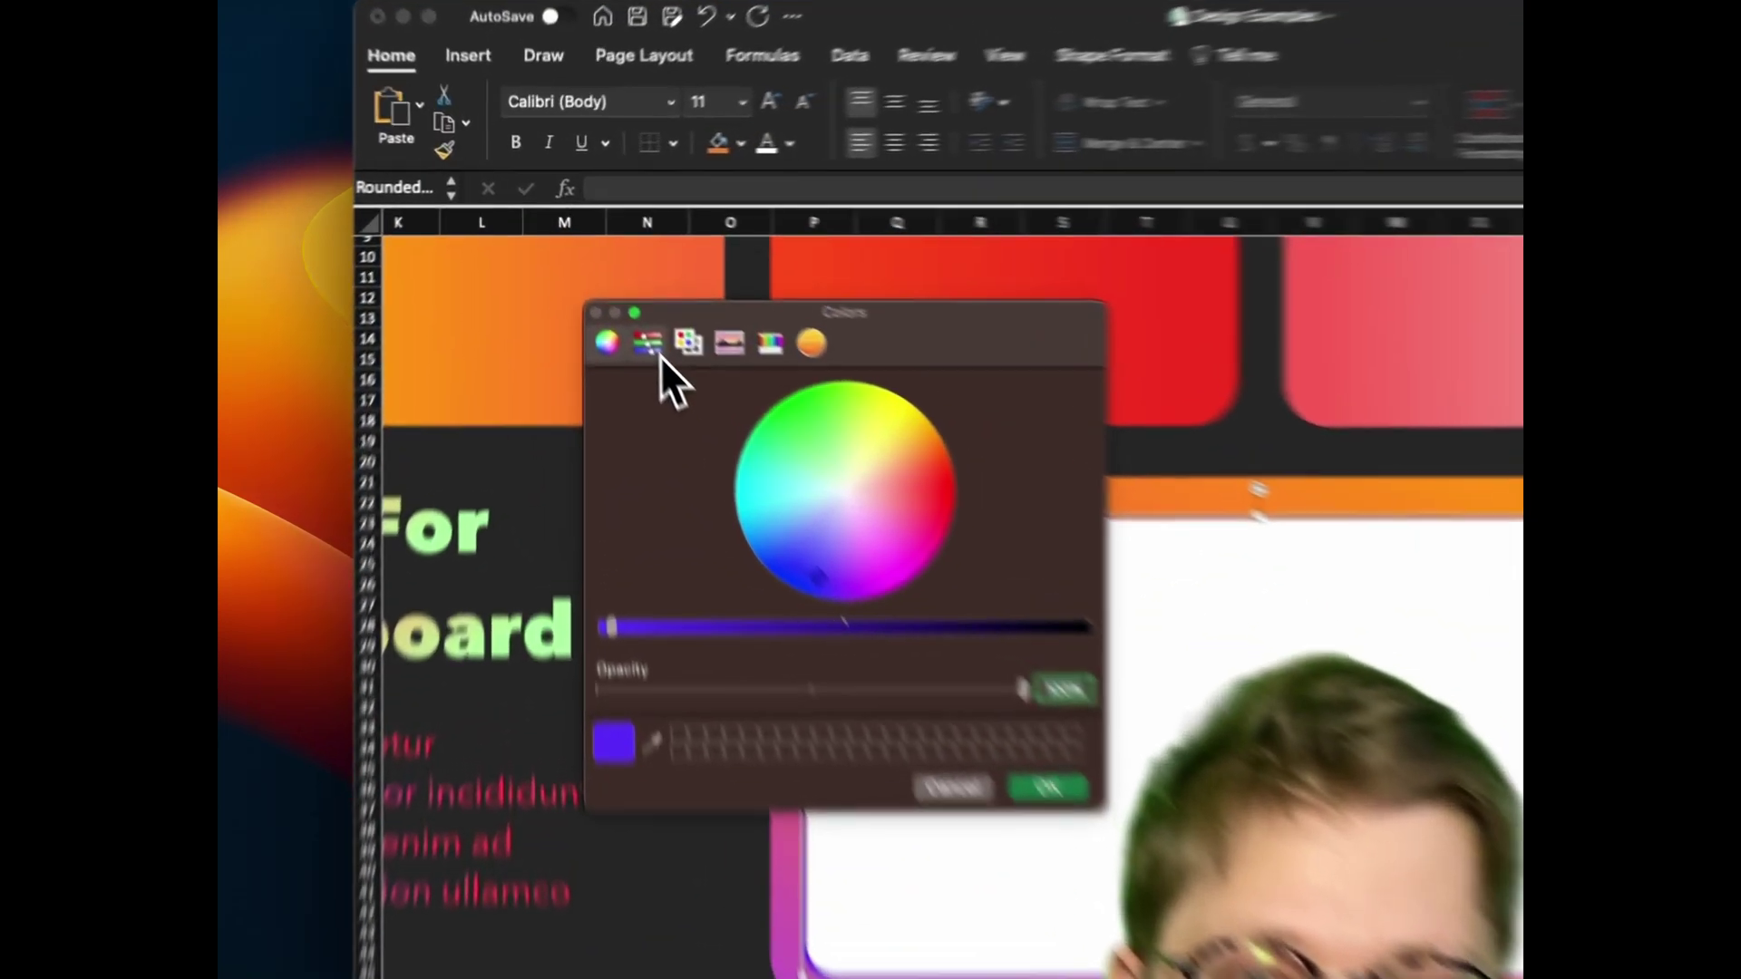
pyautogui.click(580, 251)
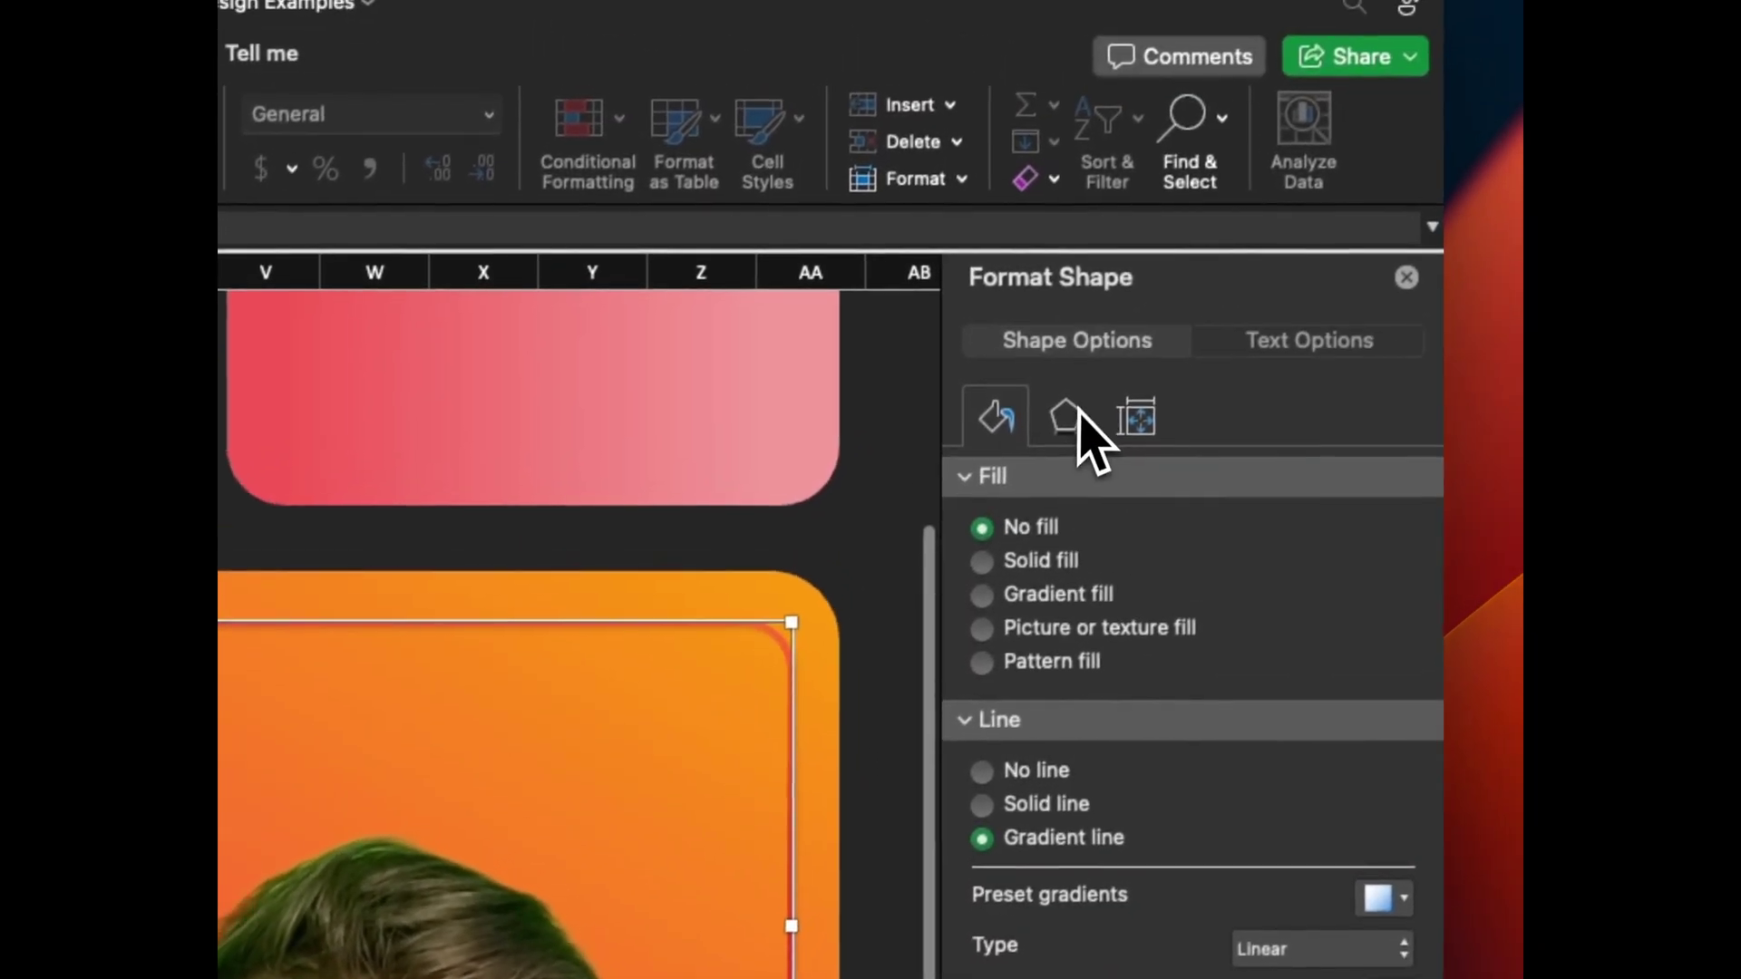
pyautogui.click(1121, 309)
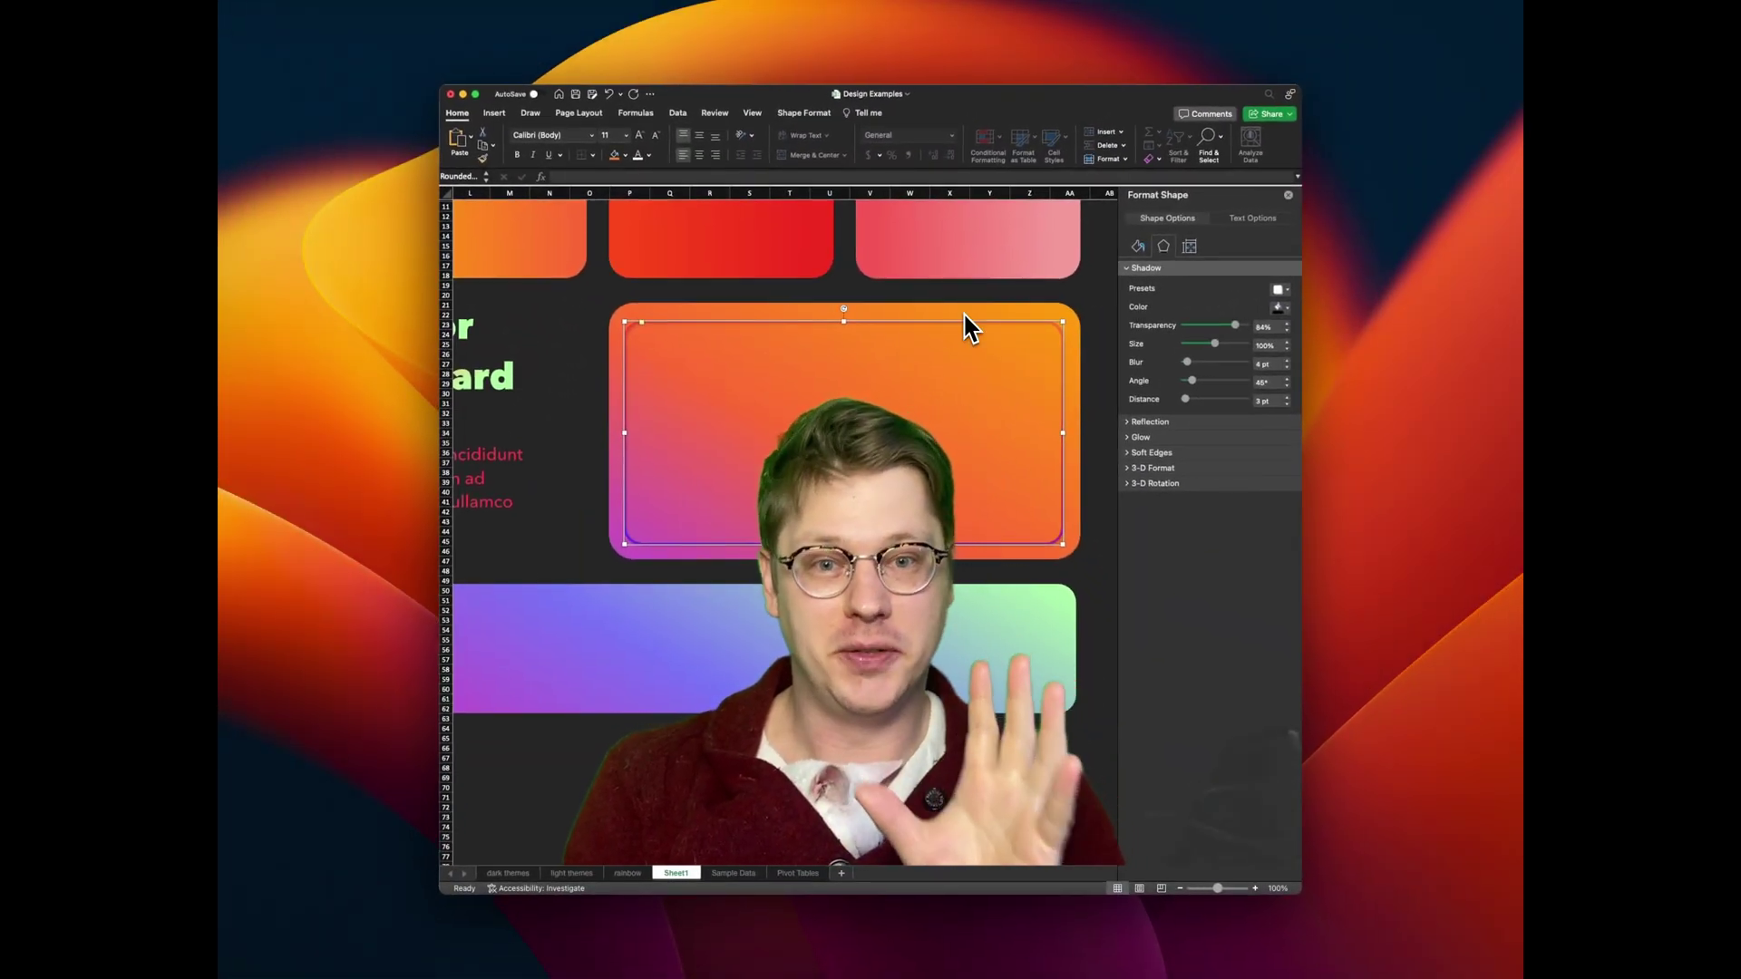
# - Open the stock images library from Insert > Pictures and search for 'skyline'
pyautogui.click(494, 114)
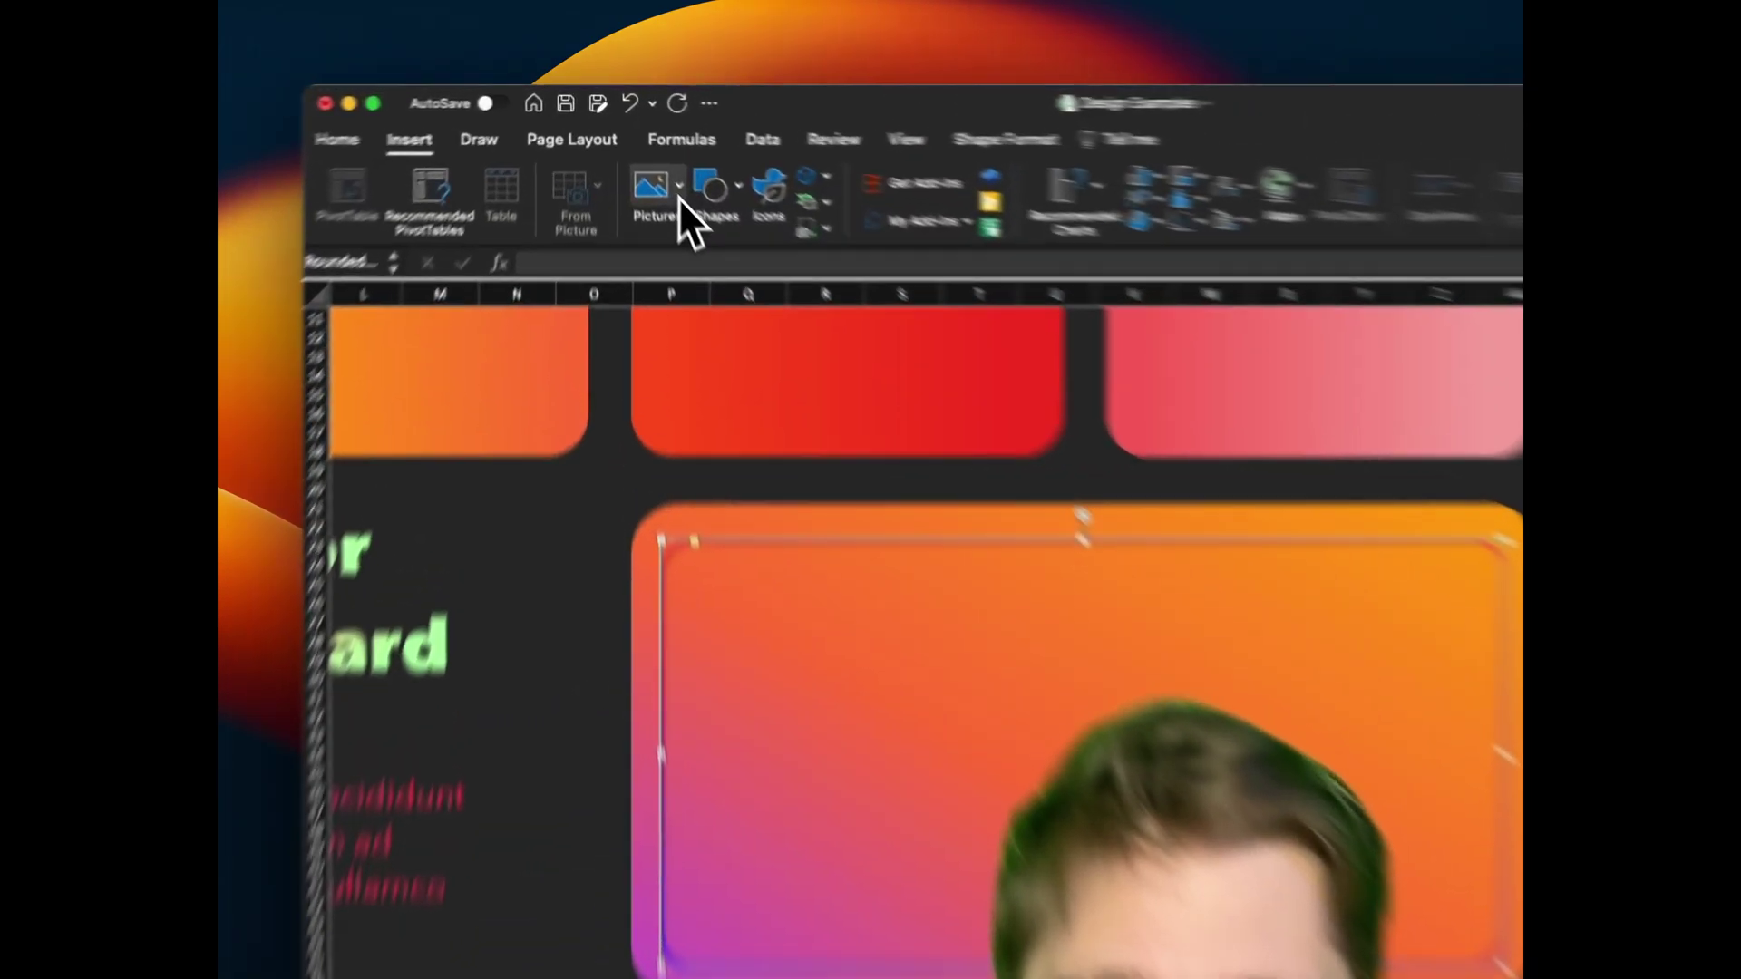
pyautogui.click(624, 144)
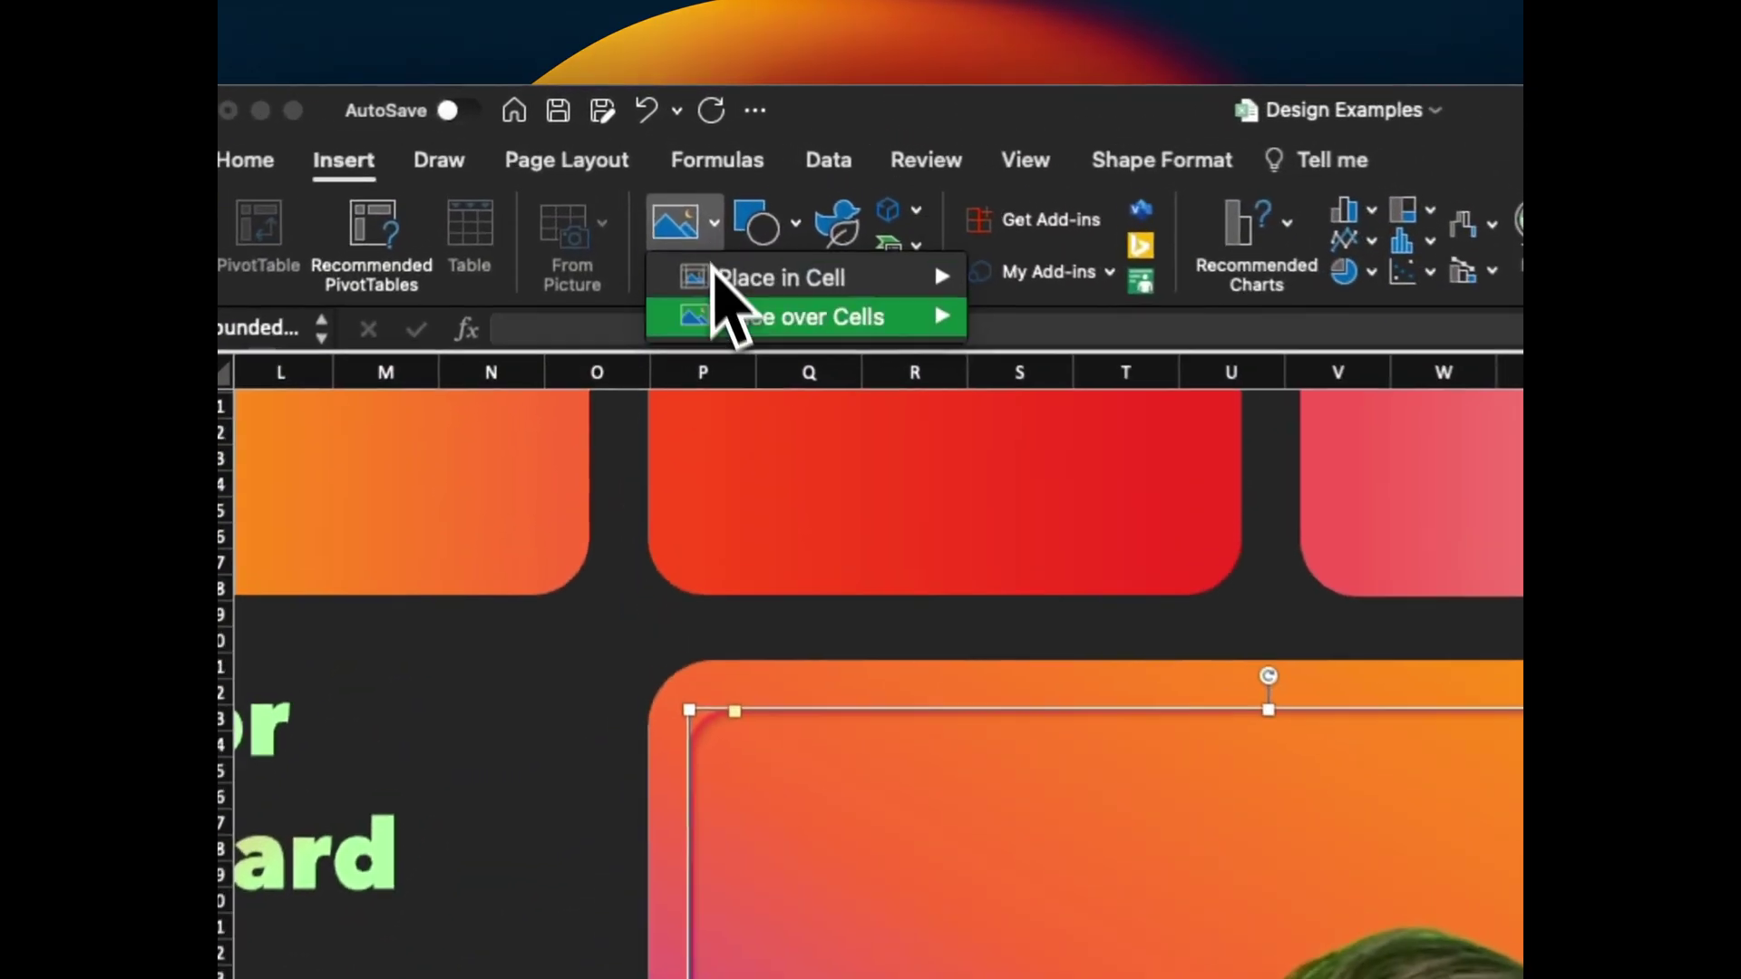
pyautogui.moveTo(646, 176)
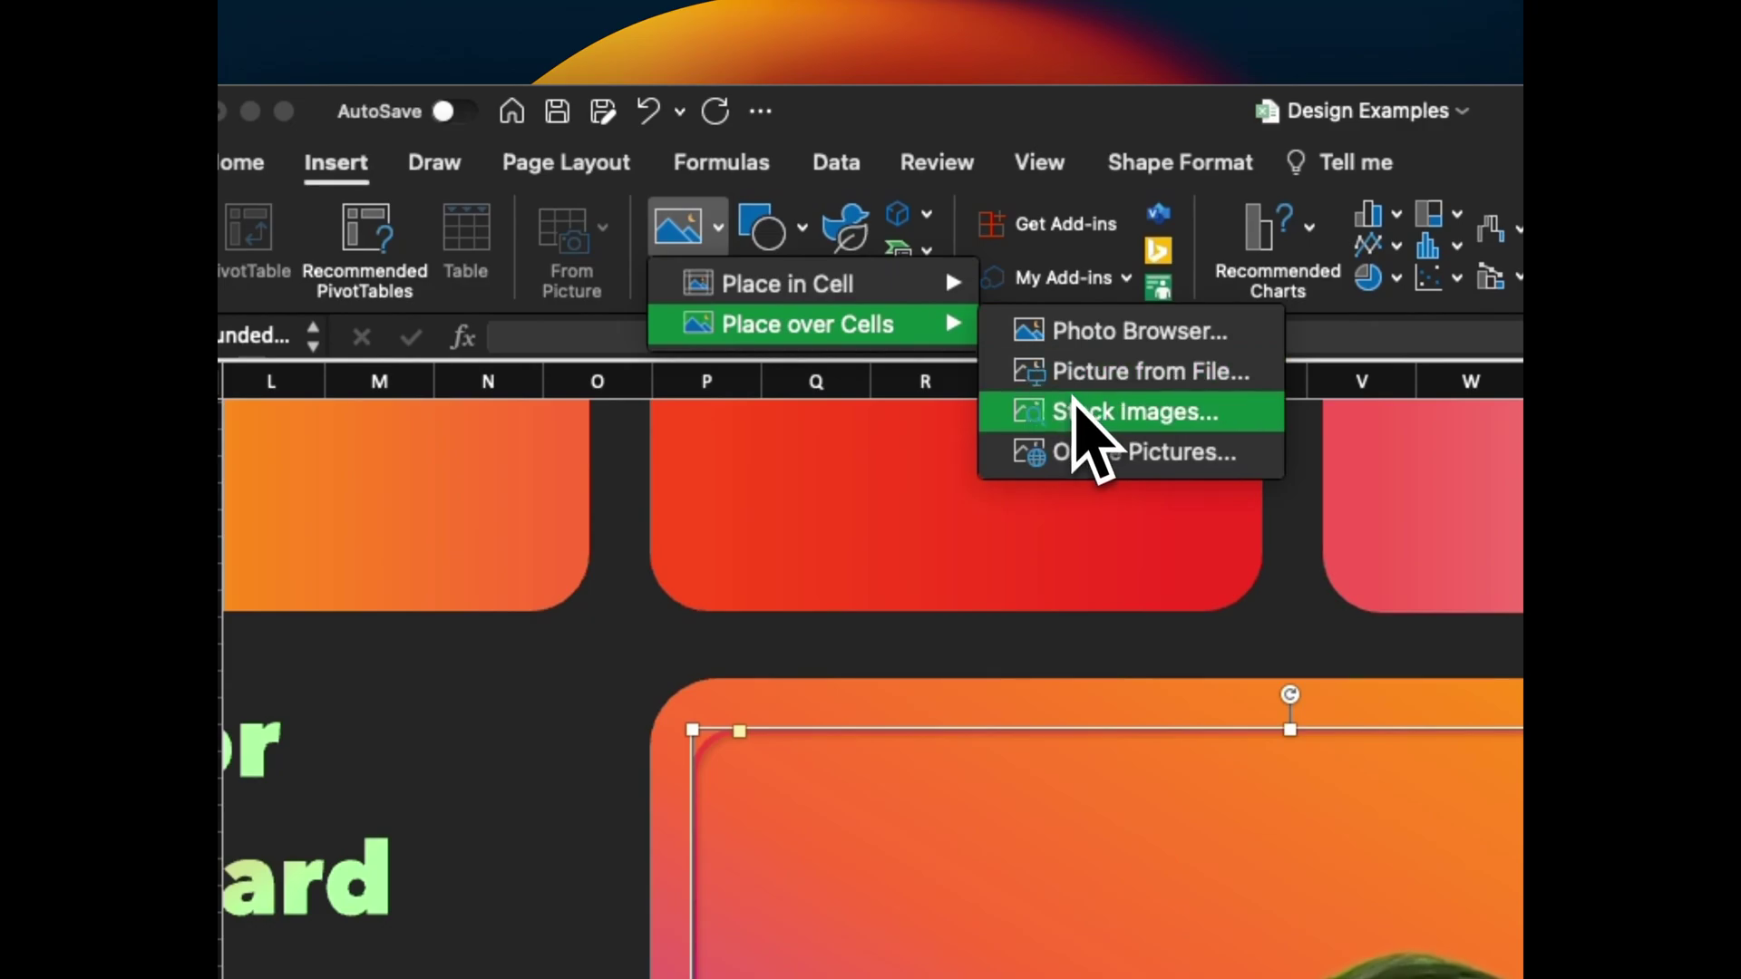
pyautogui.click(1074, 420)
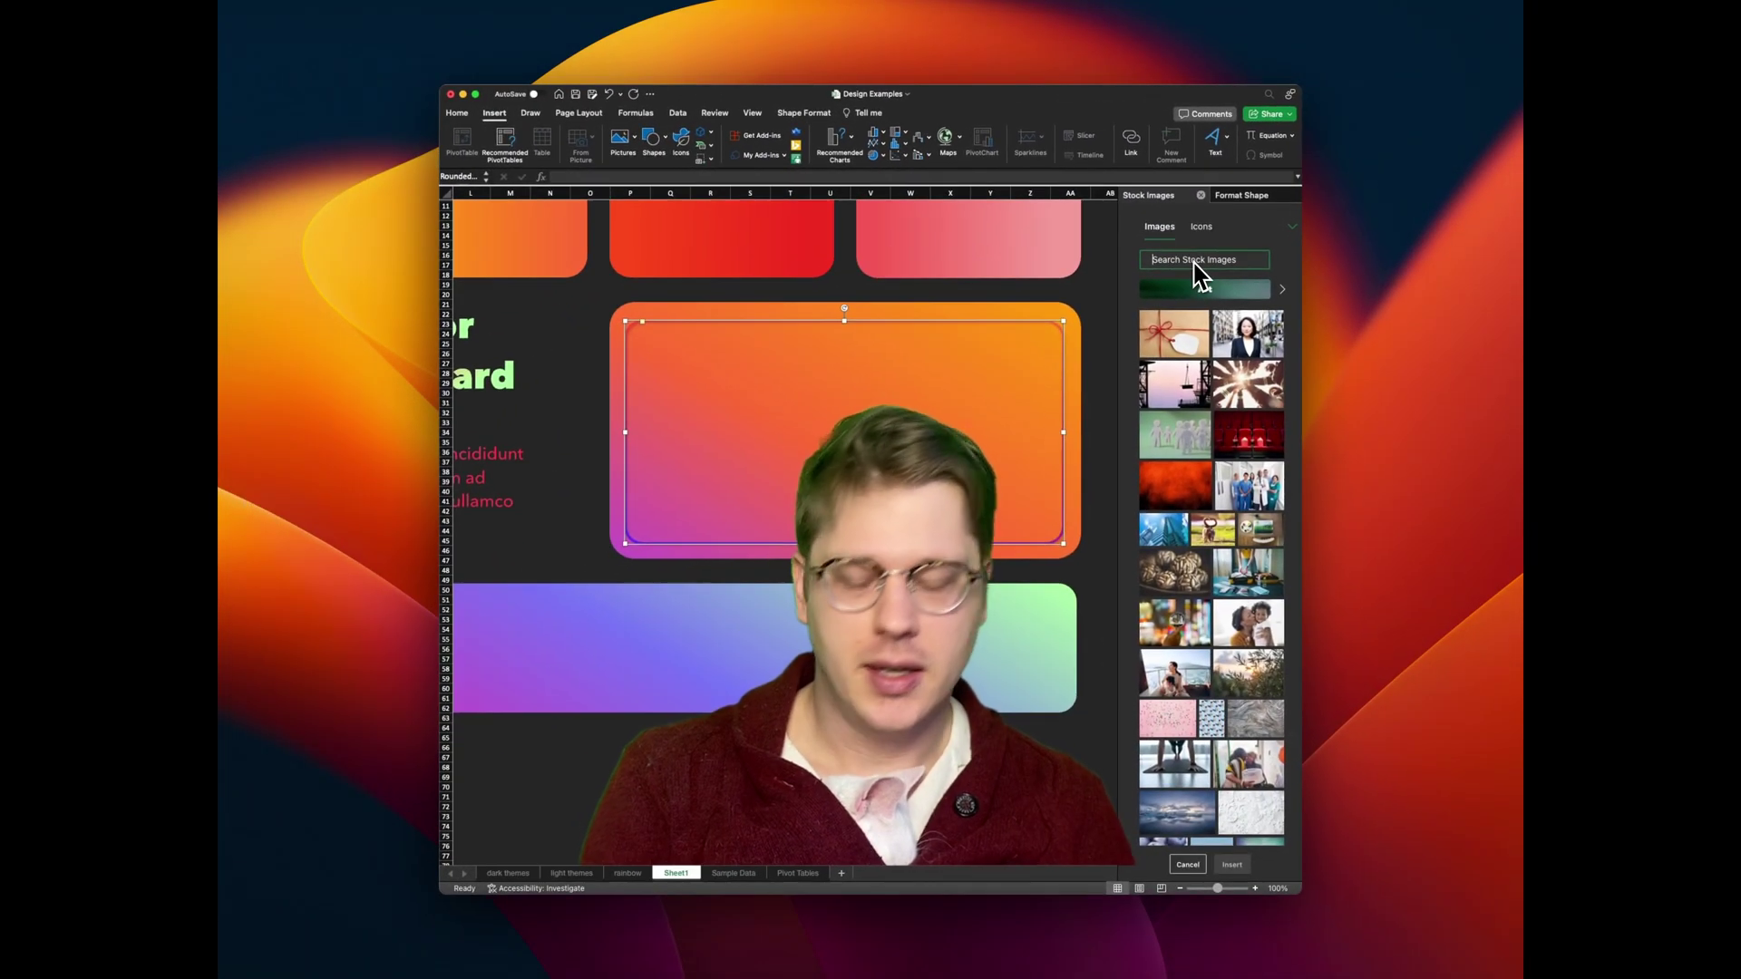
pyautogui.write('skyl')
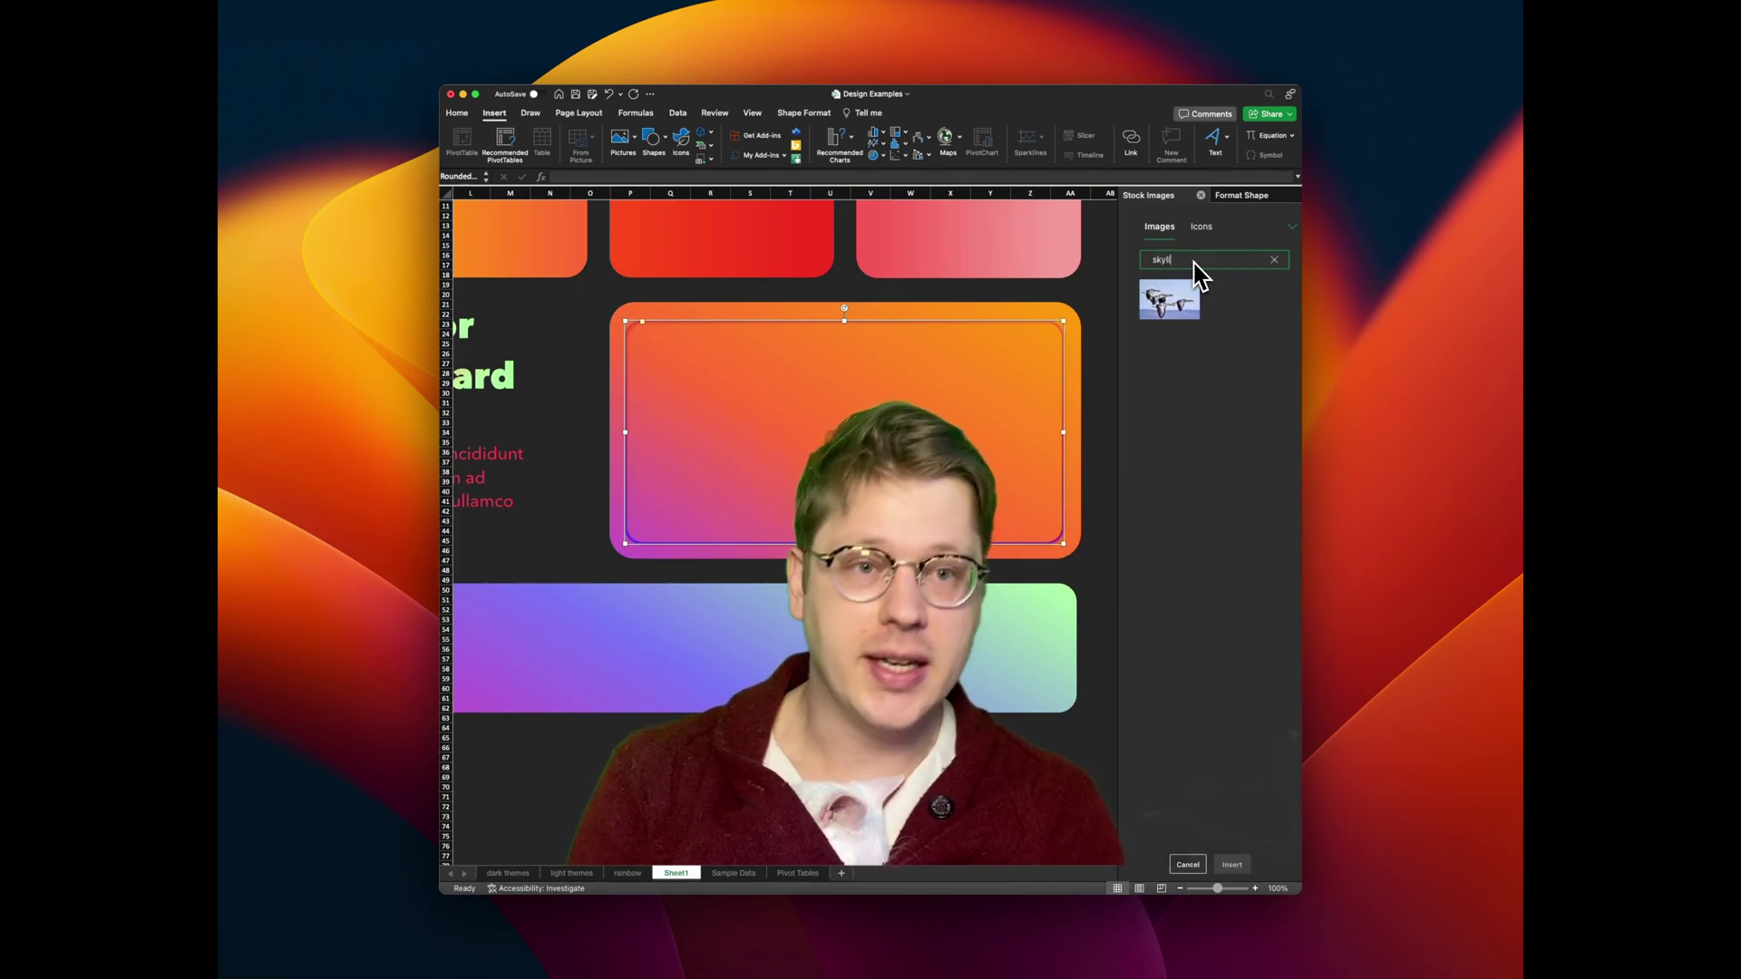
pyautogui.write('ine')
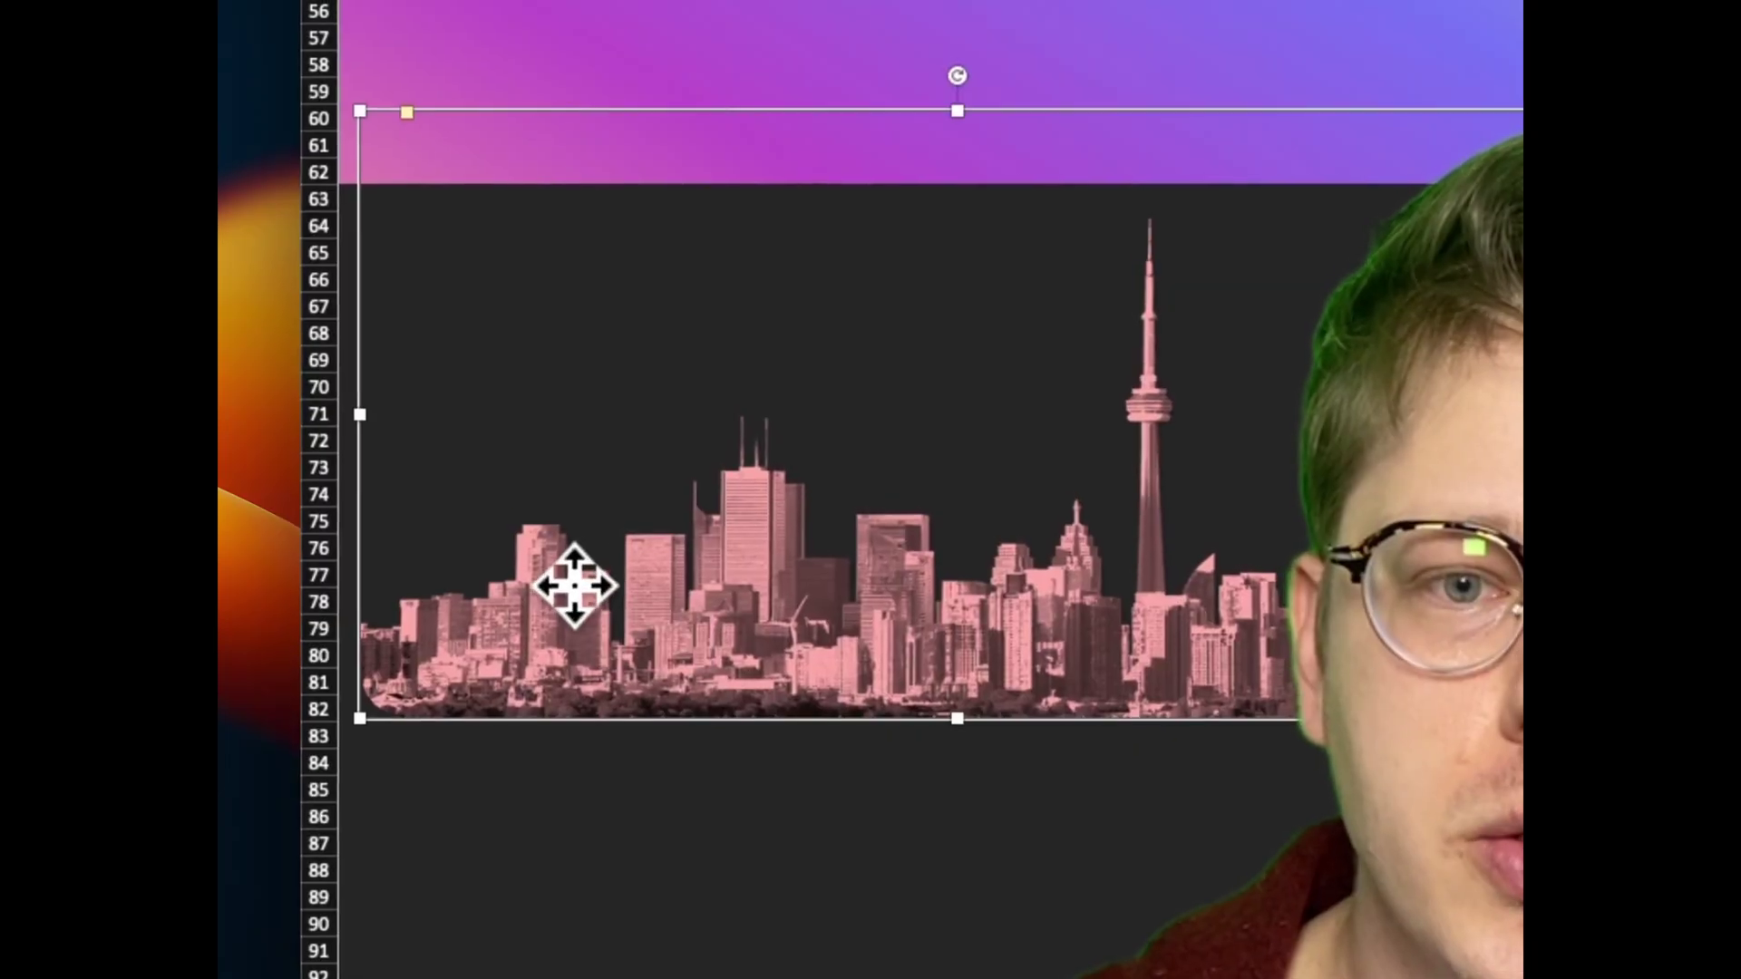
# - Drag the skyline picture up onto the orange card and check the Corrections presets
pyautogui.moveTo(571, 583); pyautogui.dragTo(859, 610)
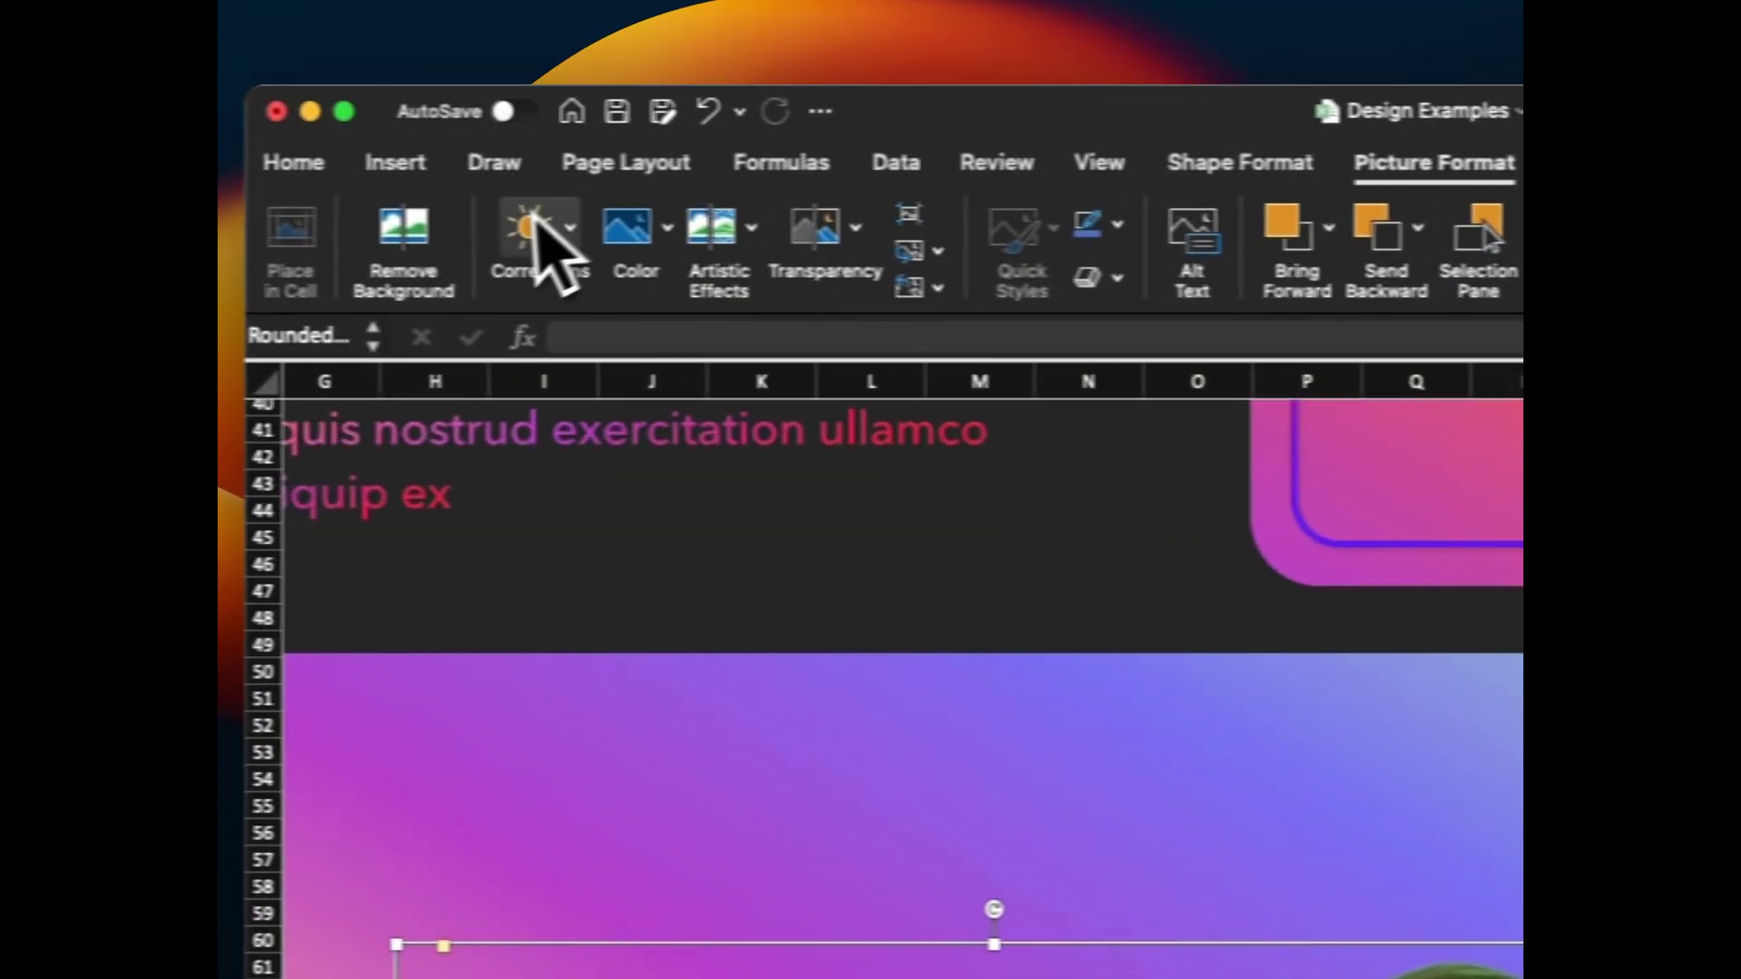
pyautogui.click(625, 231)
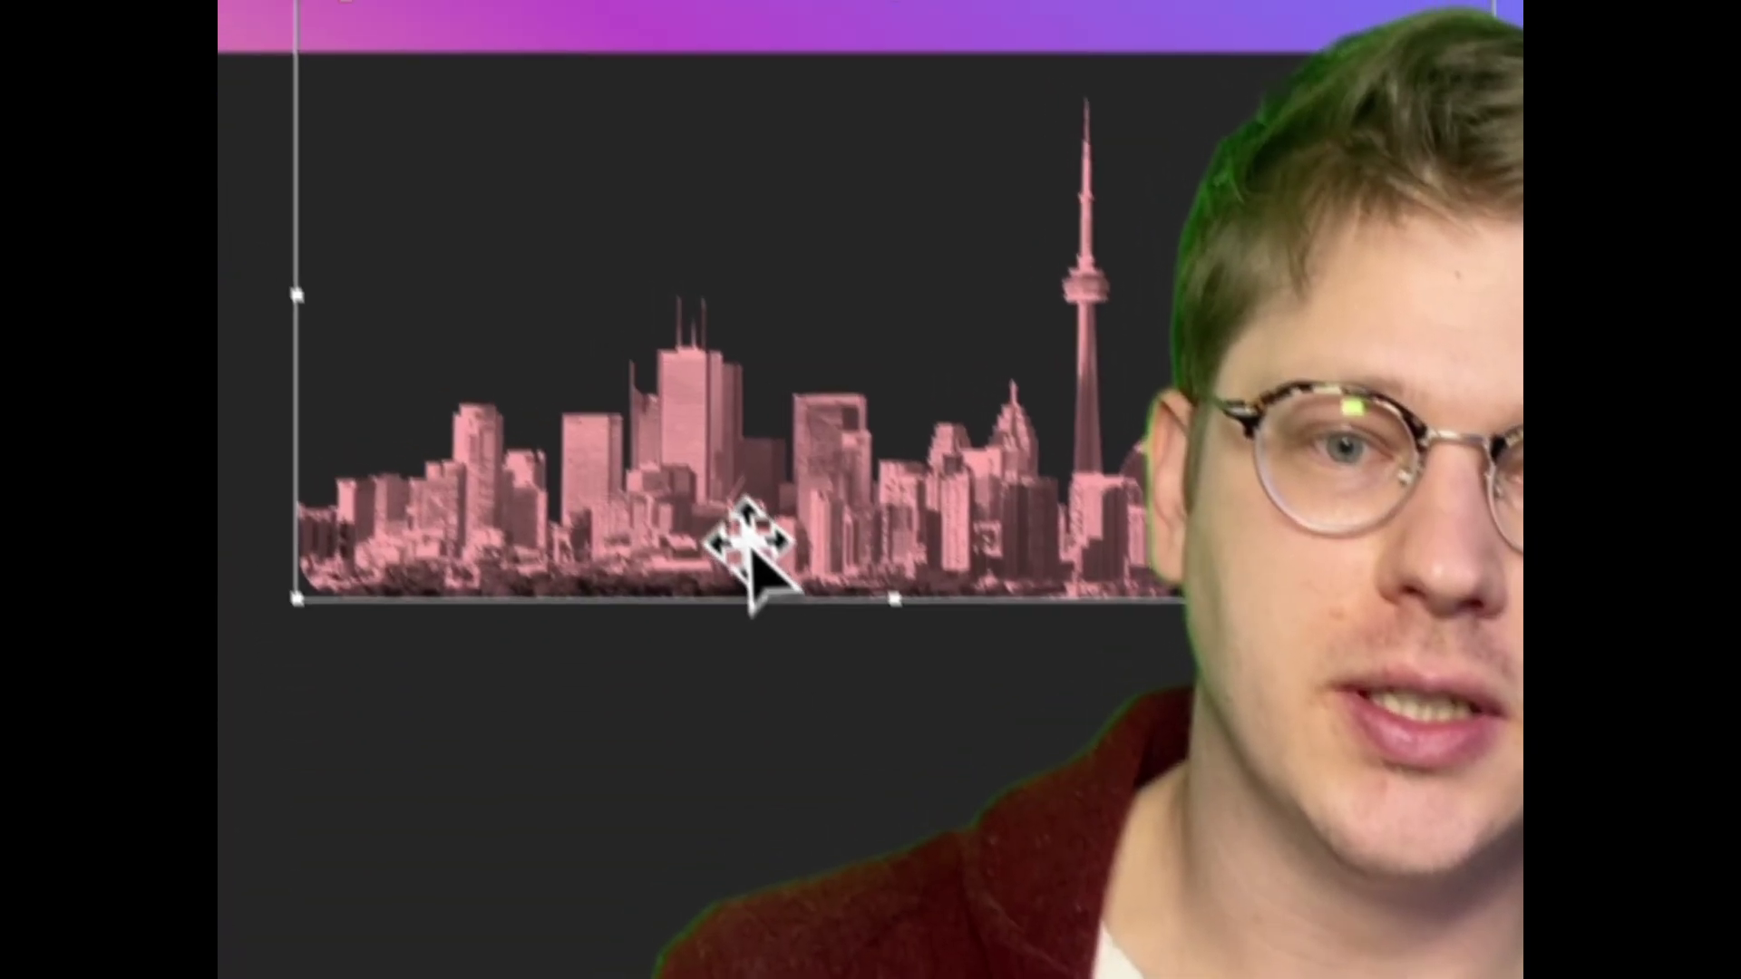
pyautogui.moveTo(750, 556); pyautogui.dragTo(972, 459)
# - Give the card's inner frame a picture fill so the pink skyline fills the panel
pyautogui.scroll(1, 971, 458)
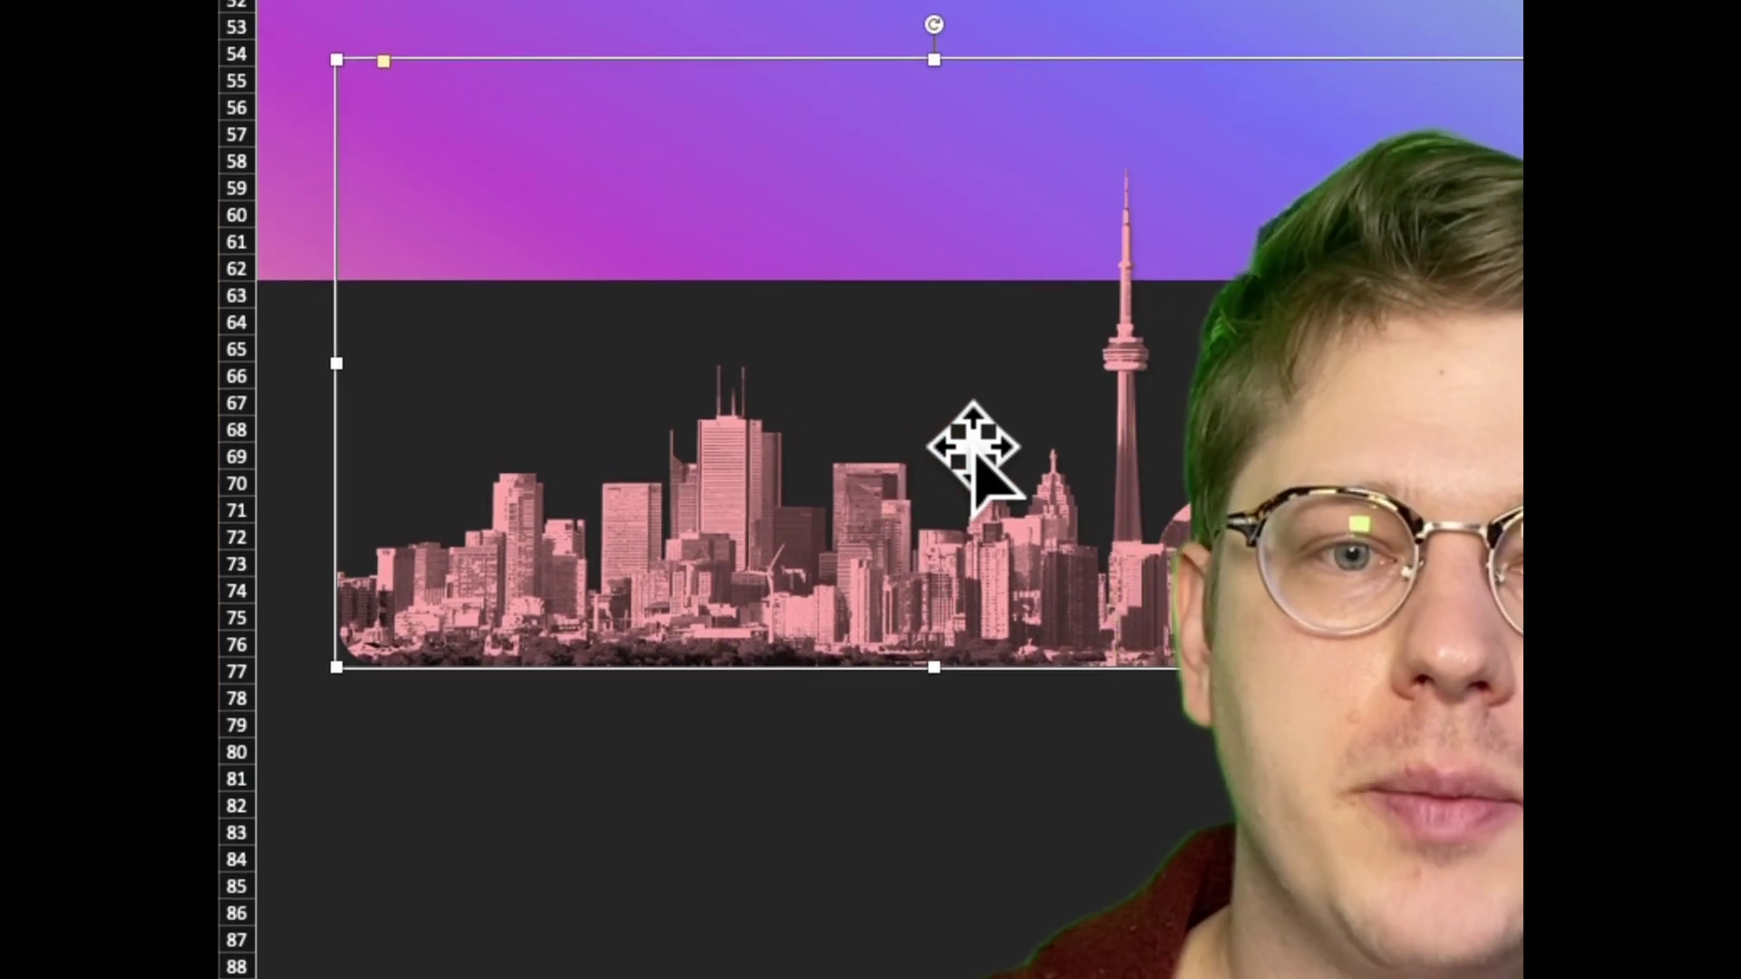
pyautogui.scroll(10, 972, 459)
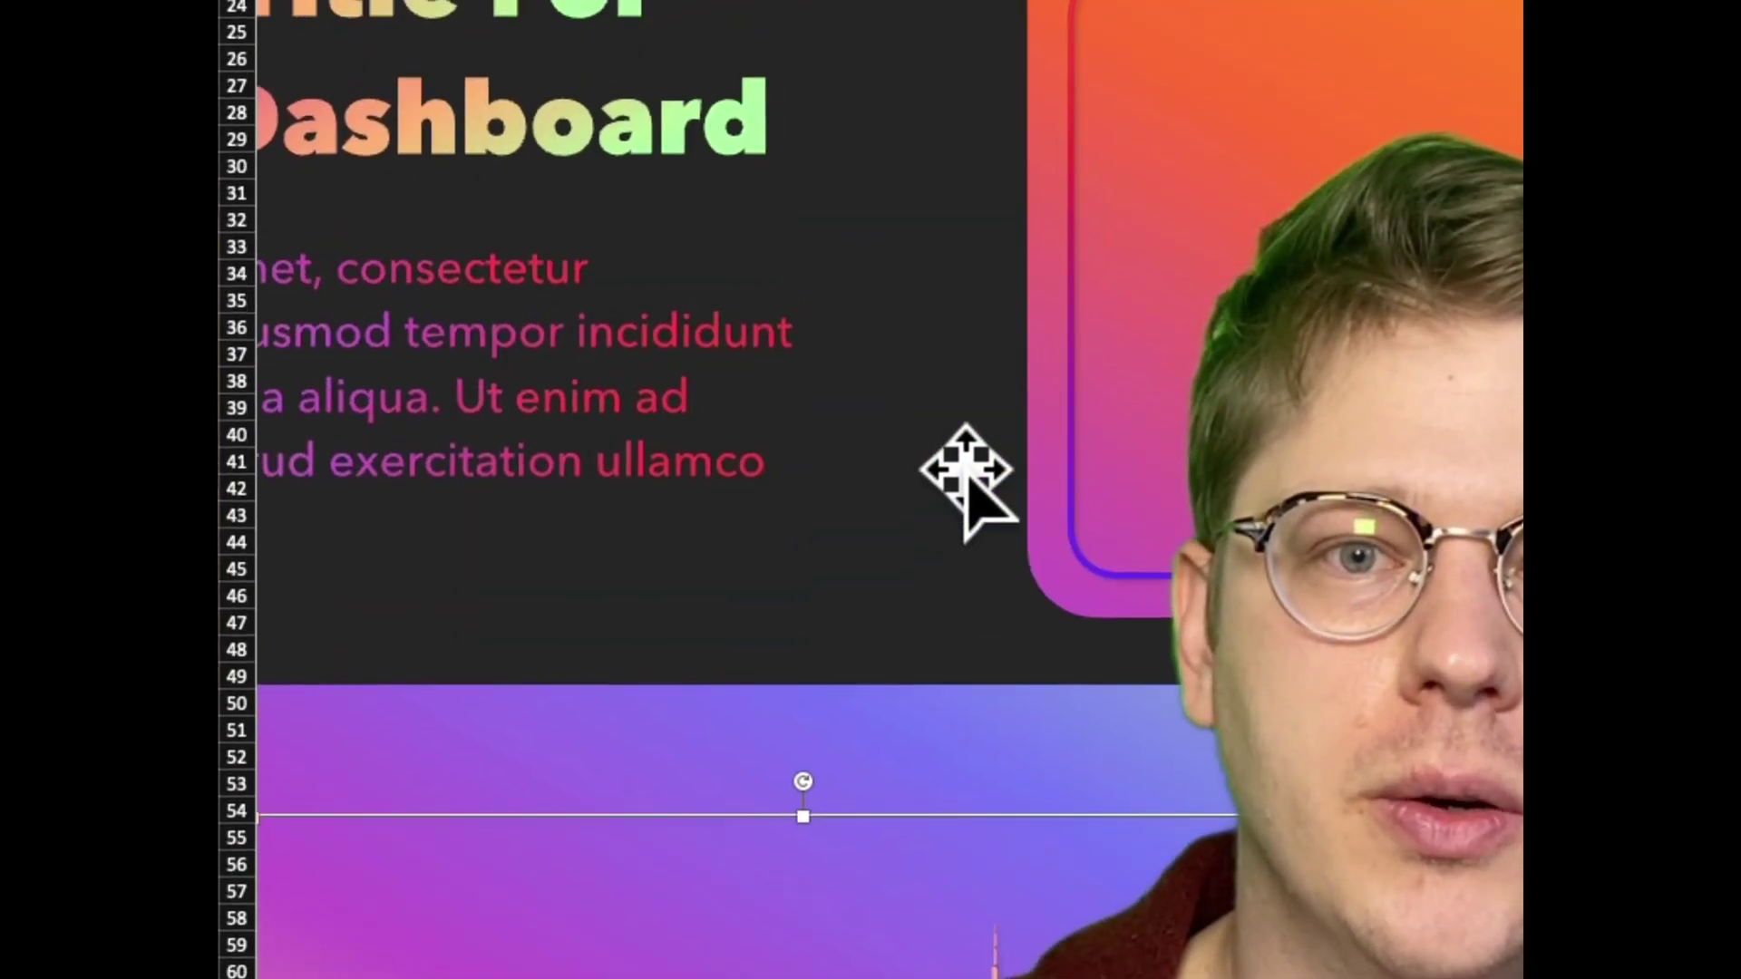
pyautogui.hscroll(3, 971, 459)
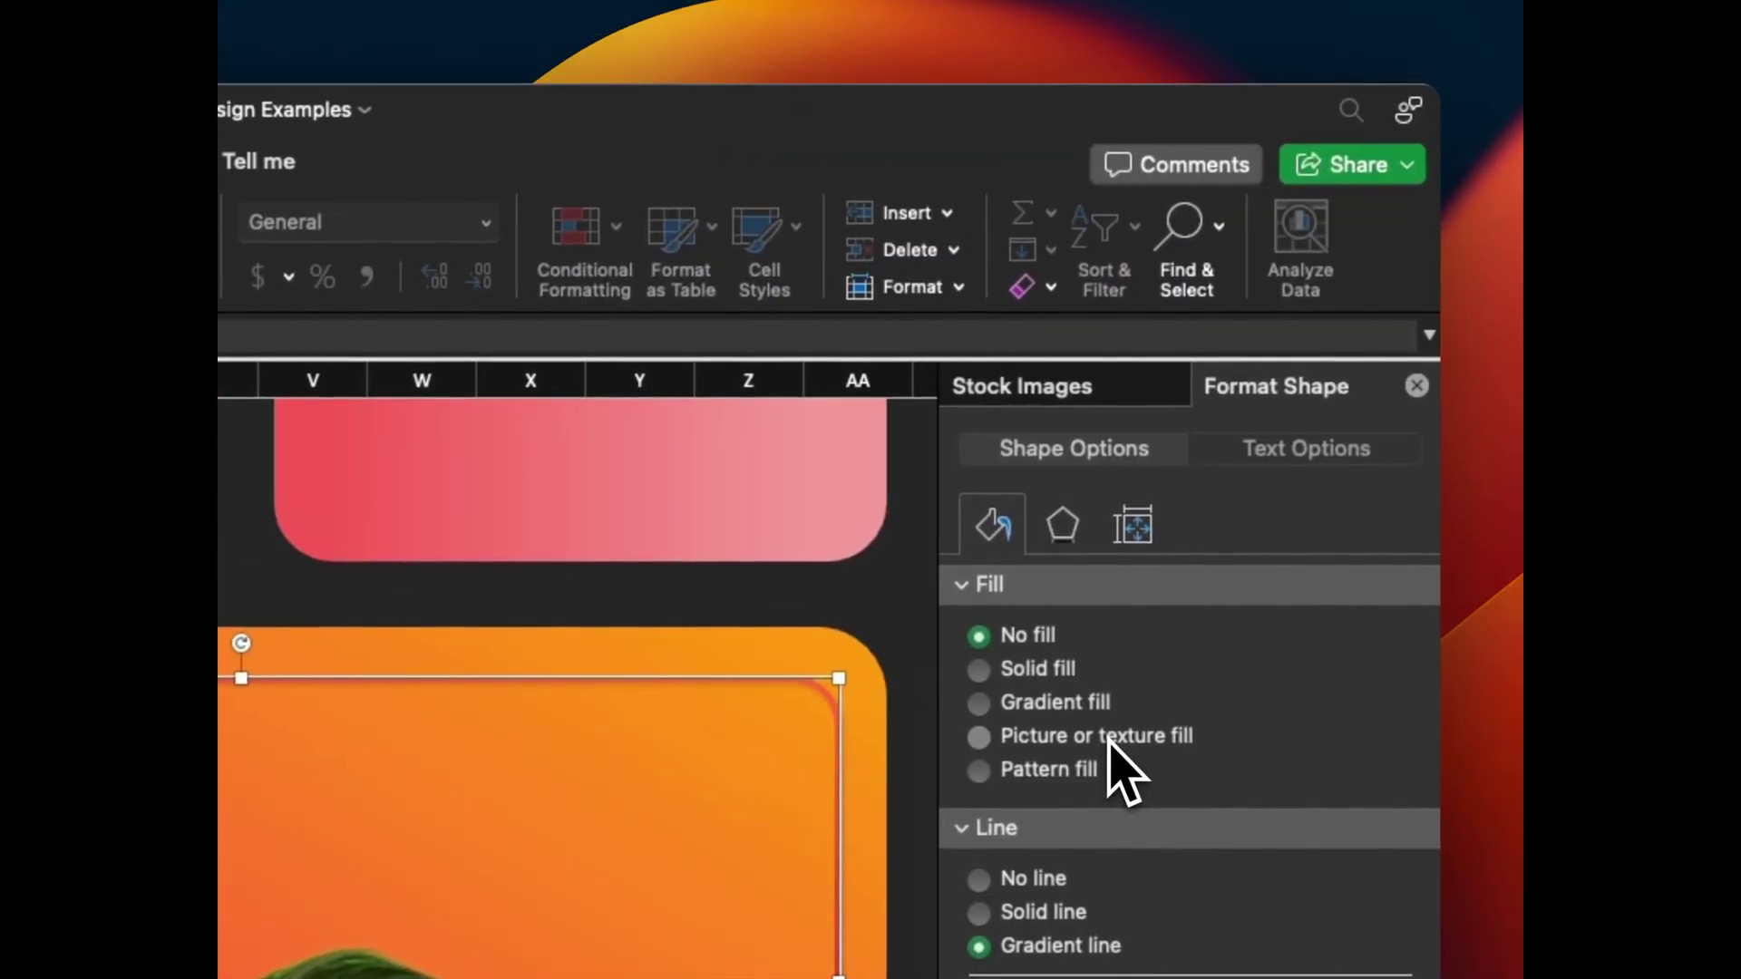
pyautogui.click(1109, 740)
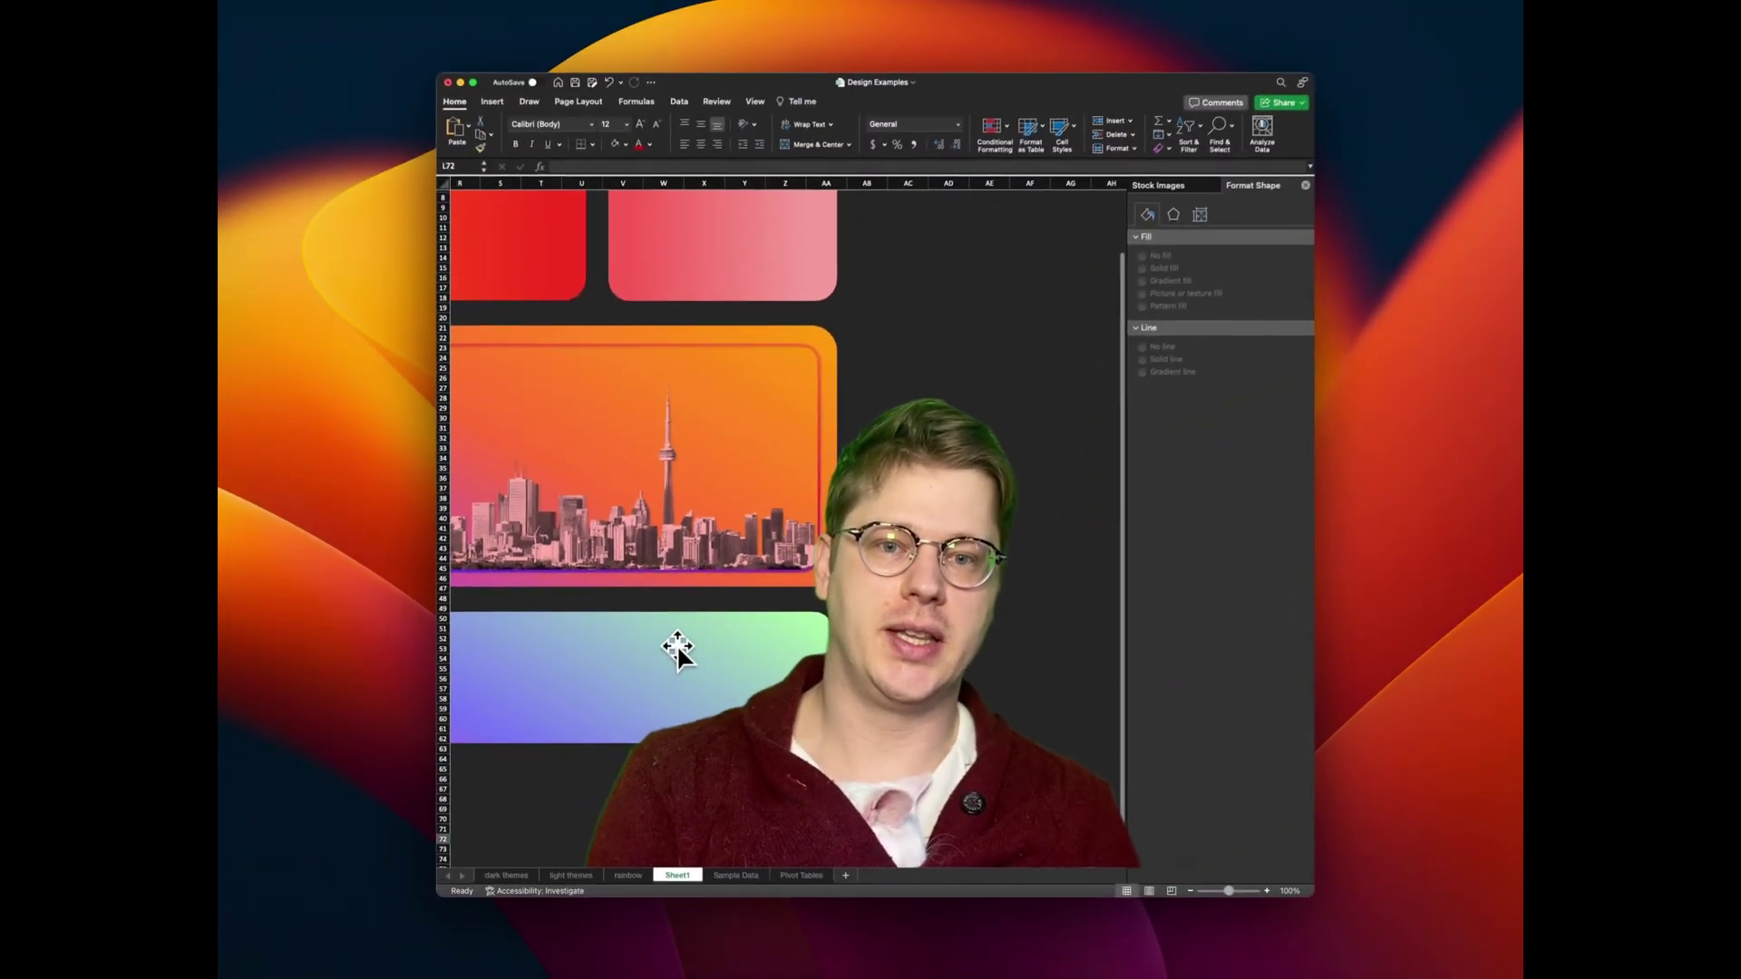
pyautogui.hscroll(-1, 677, 648)
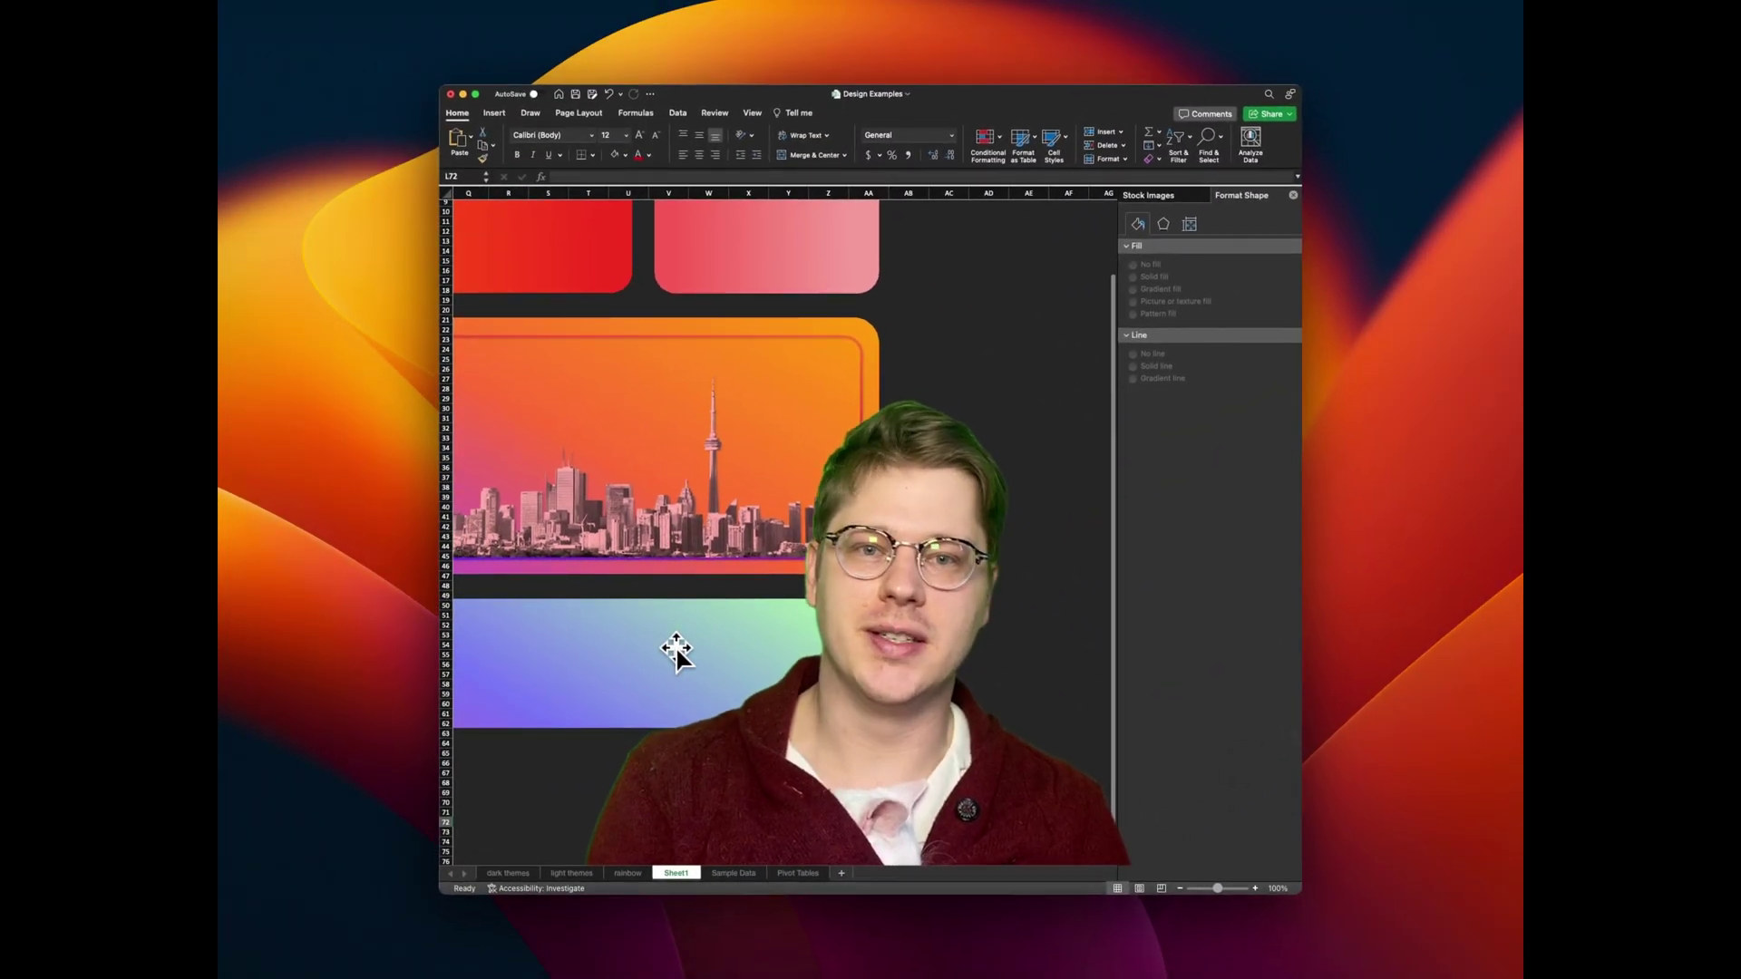
pyautogui.hscroll(-4, 701, 352)
pyautogui.scroll(3, 701, 352)
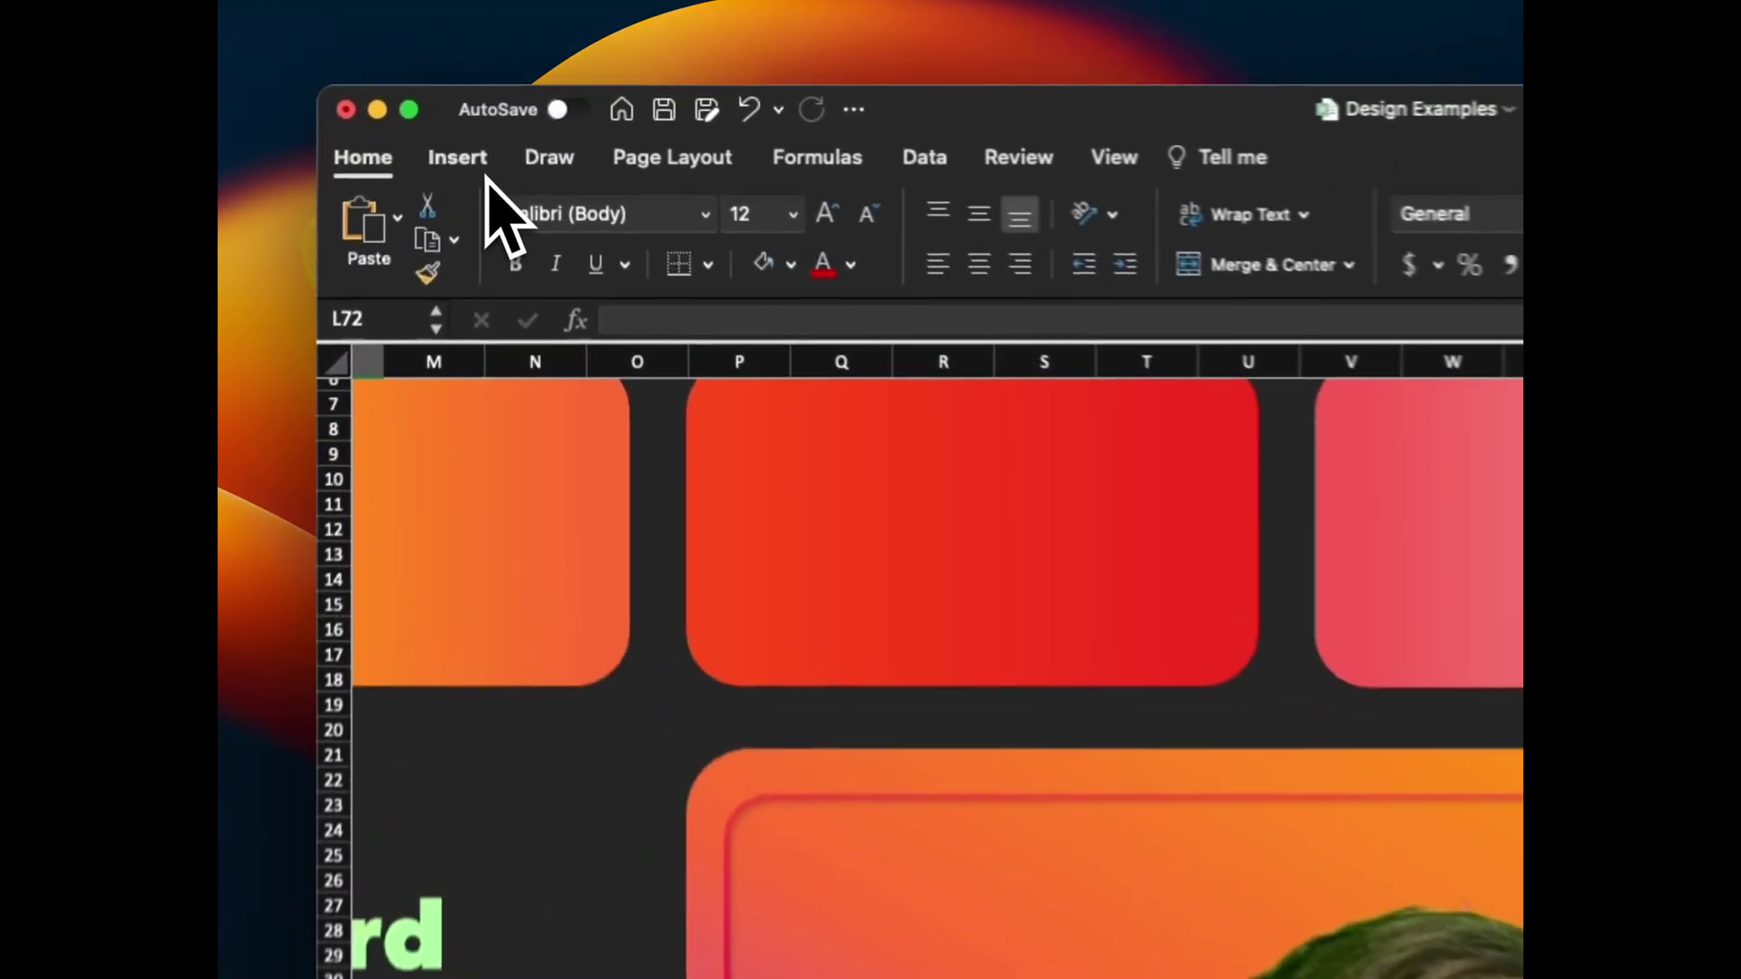
# - Add text boxes for 'Metrics Title', '$42.6K' and '+$21,120 since last month' on the skyline card
pyautogui.click(494, 112)
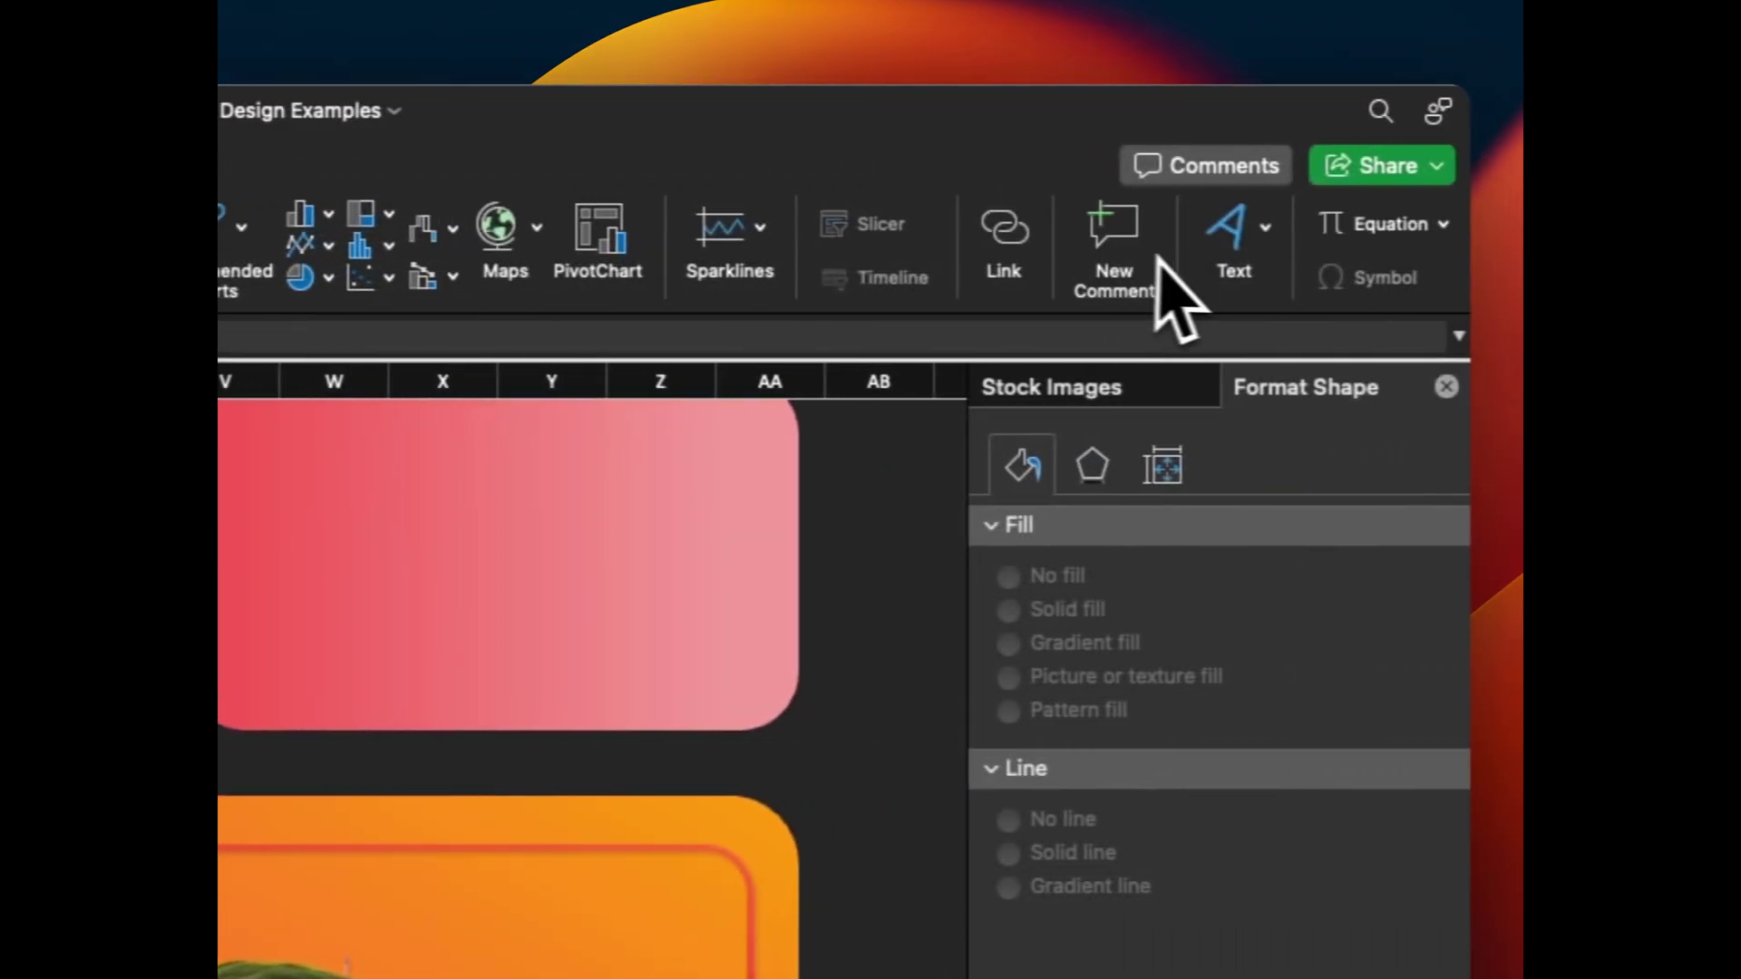
pyautogui.click(1497, 226)
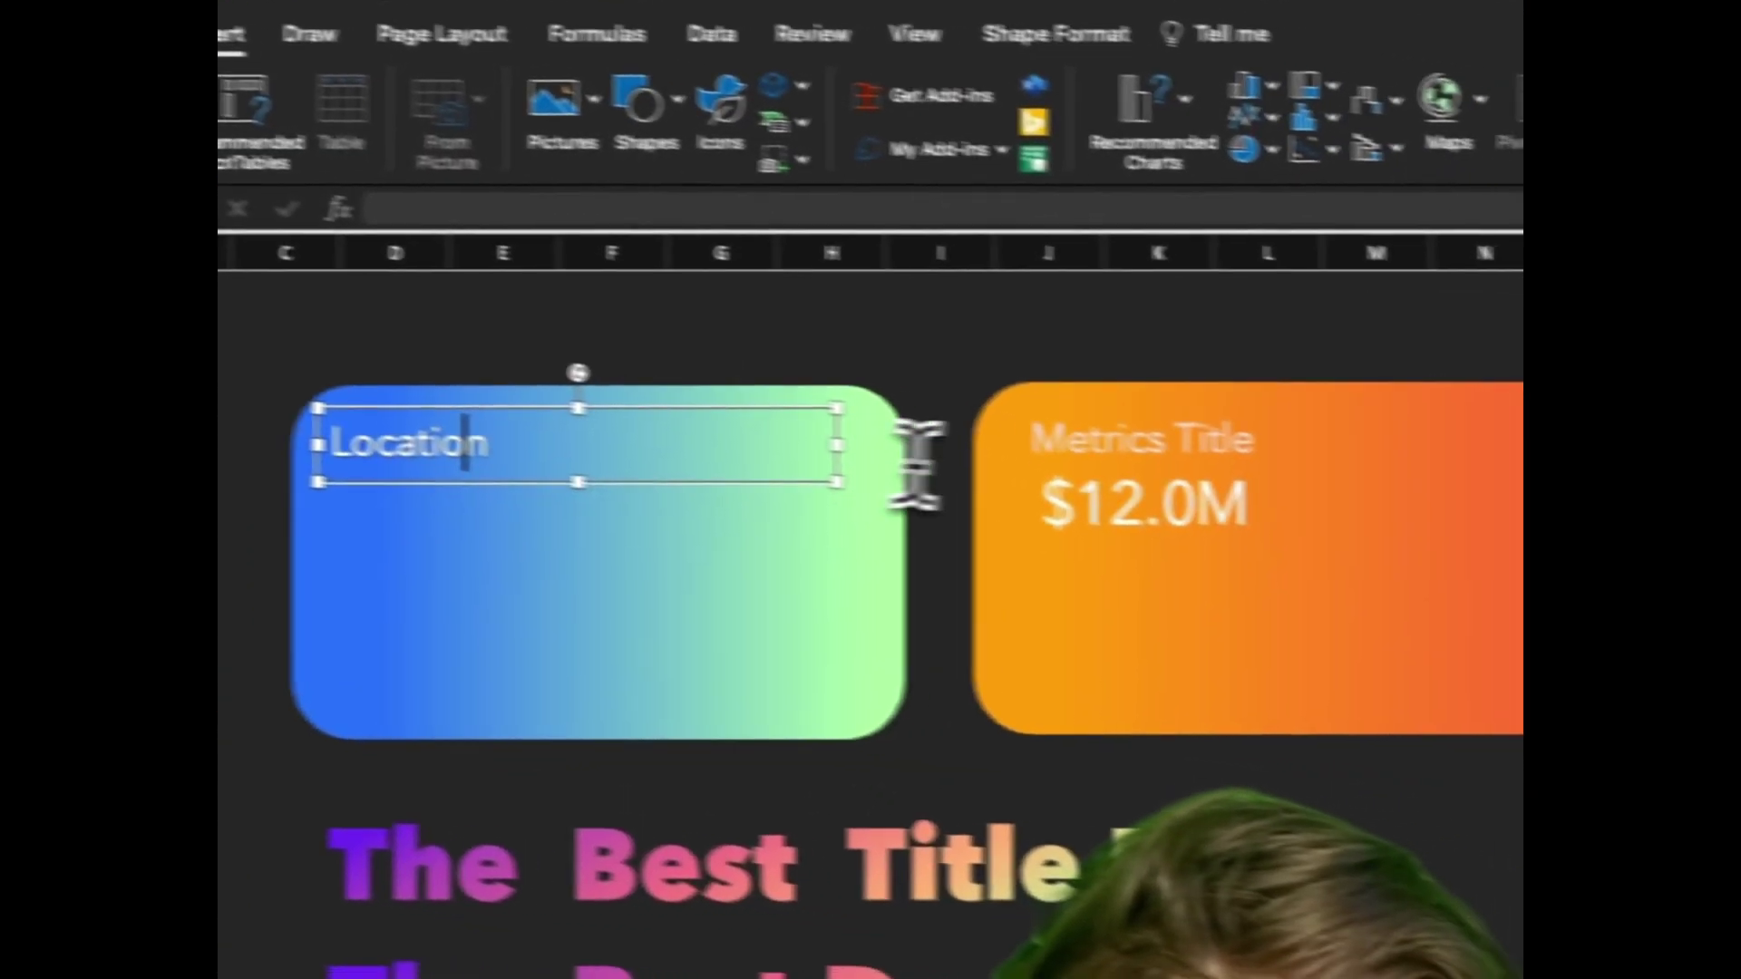
pyautogui.click(1330, 483)
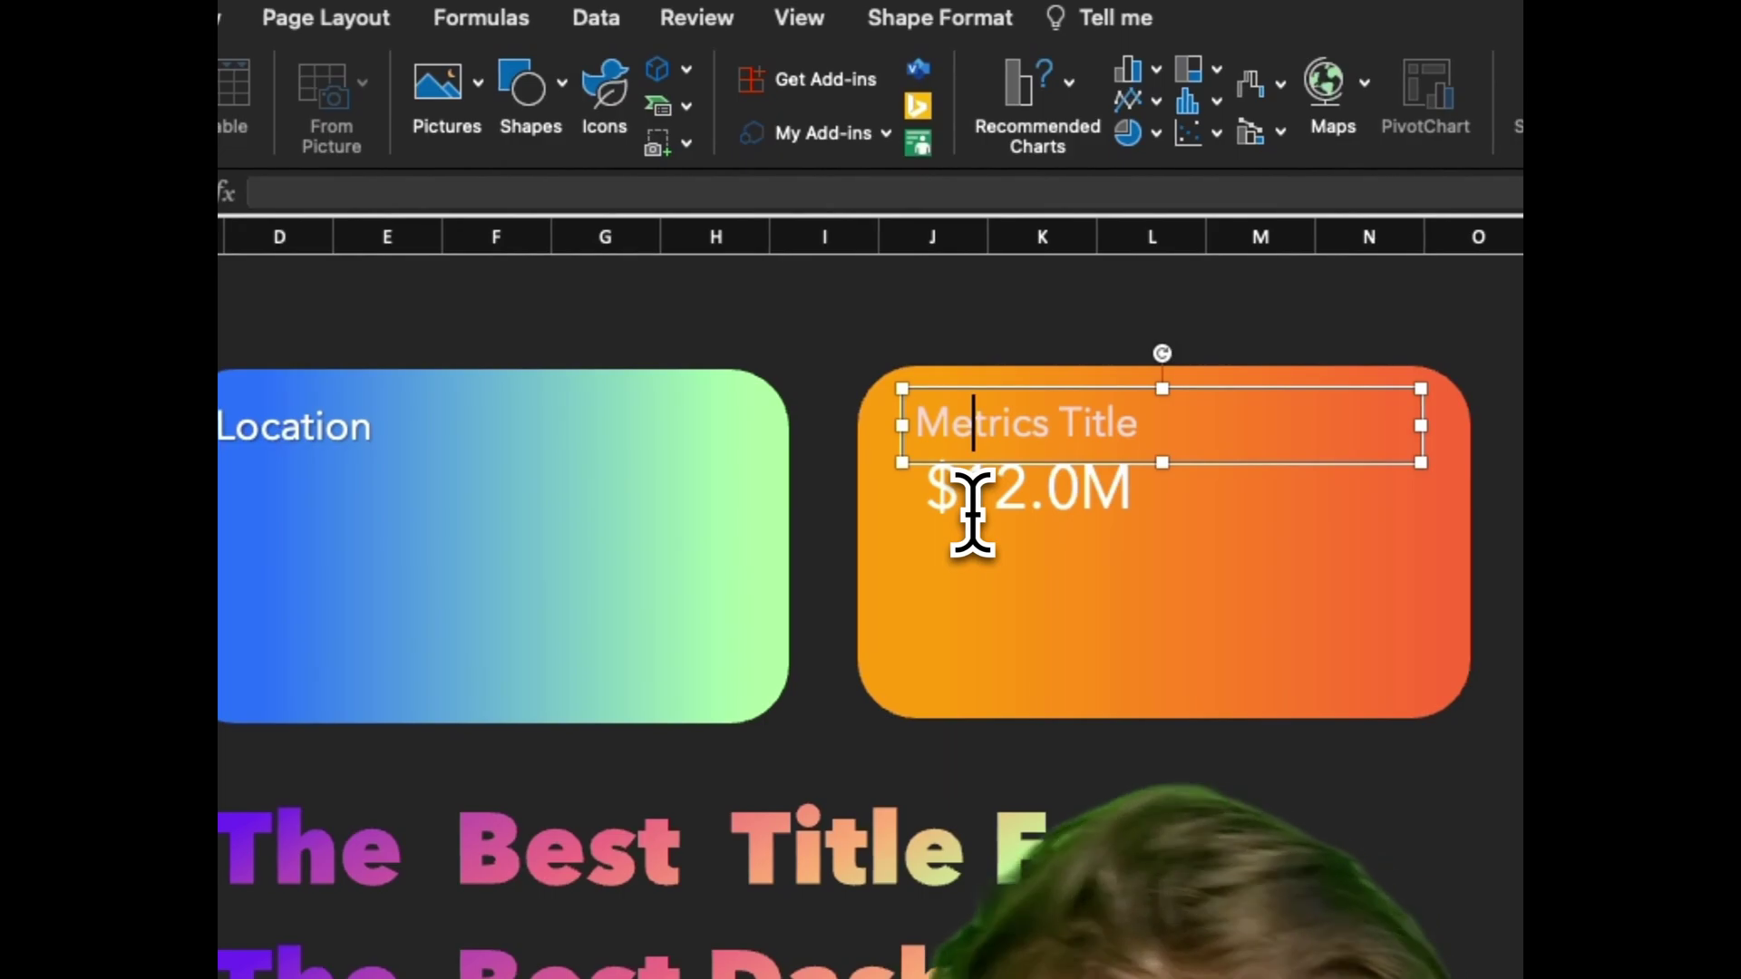
pyautogui.hscroll(10, 973, 512)
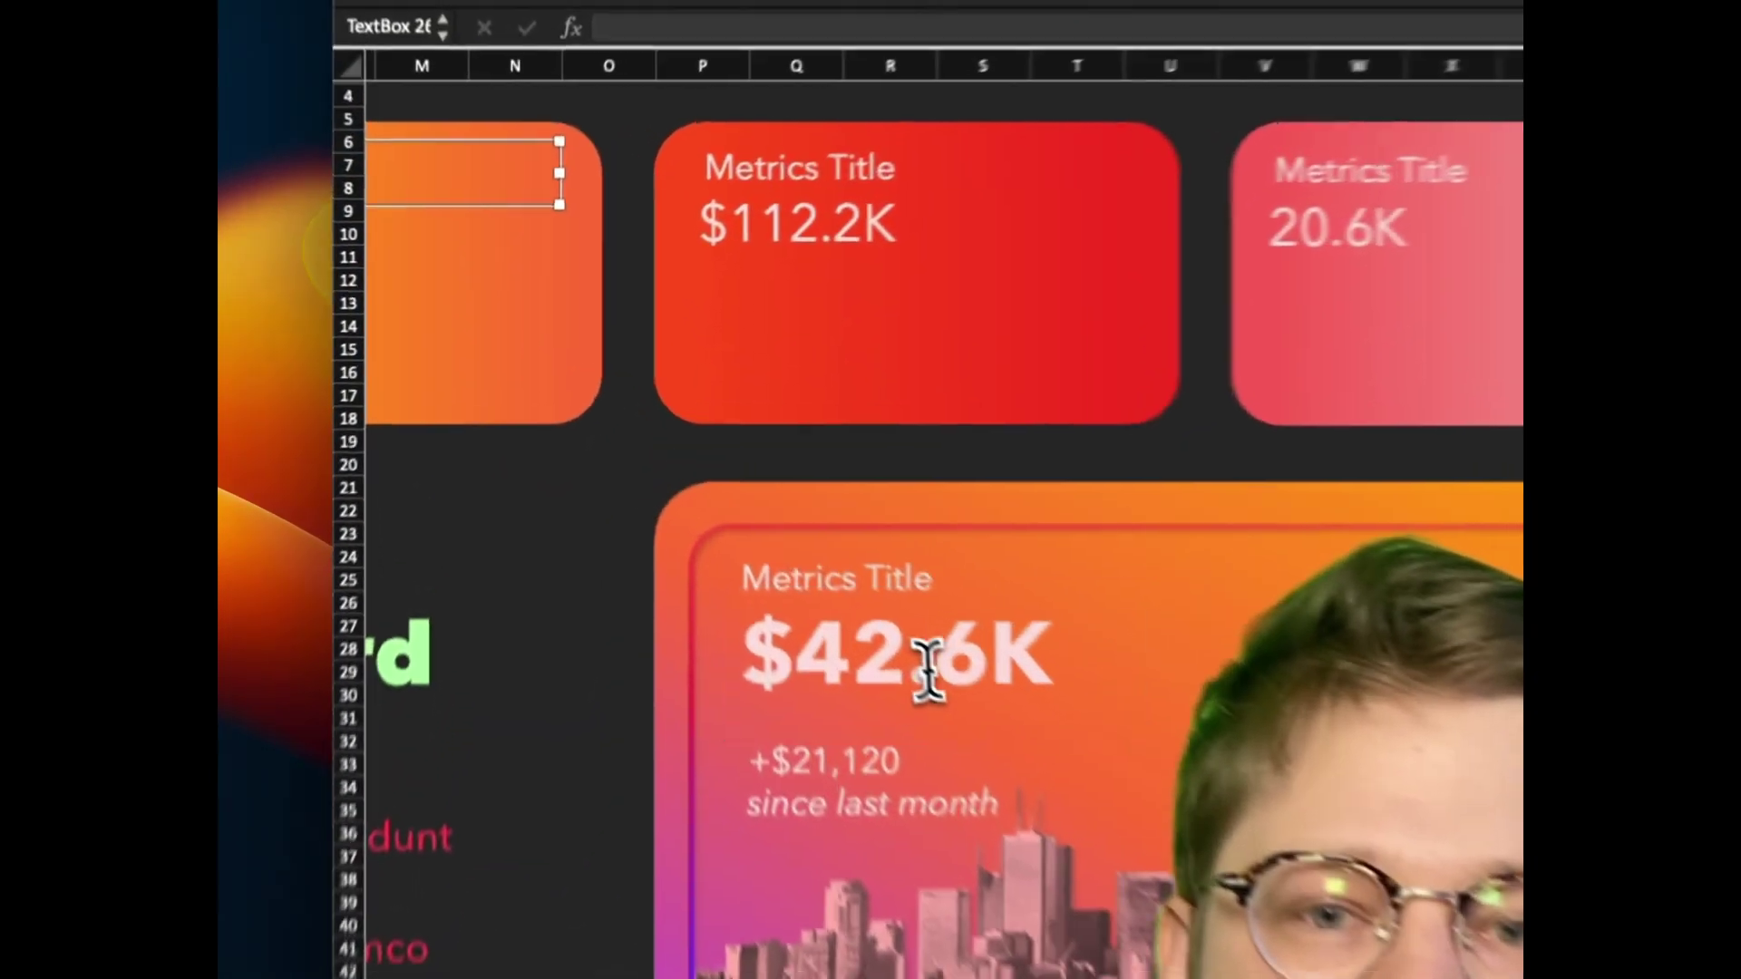
pyautogui.click(1023, 898)
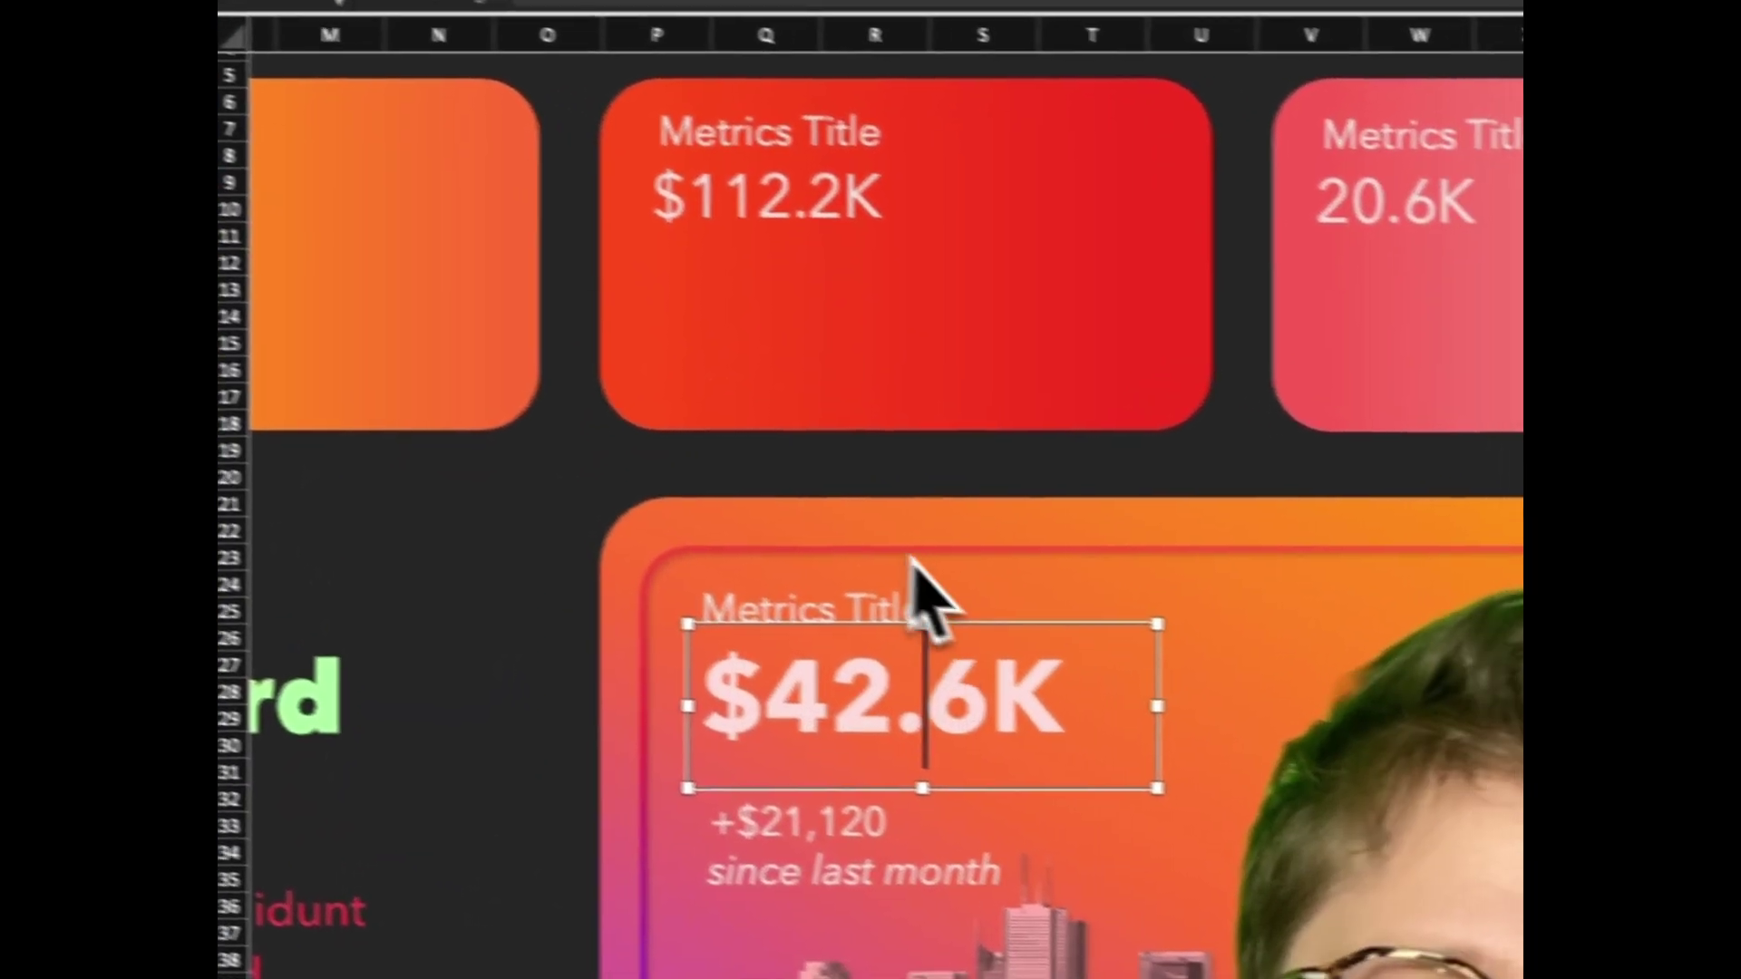
pyautogui.scroll(-2, 655, 567)
pyautogui.hscroll(-5, 544, 625)
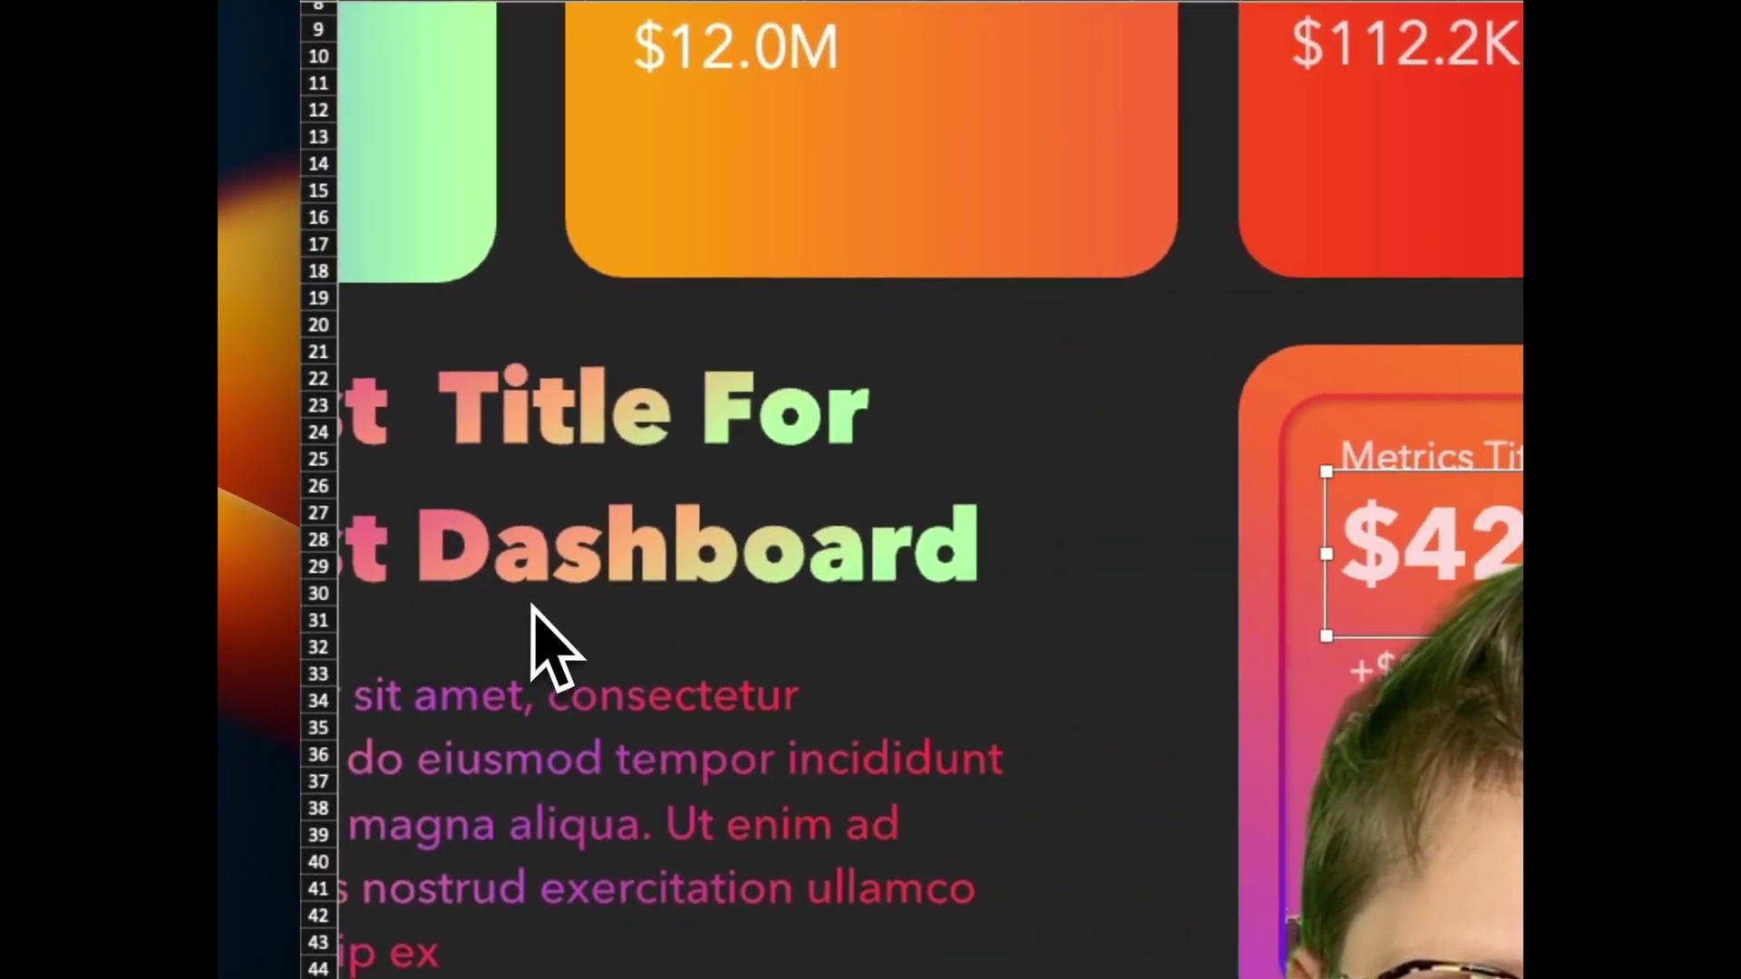
pyautogui.hscroll(4, 544, 622)
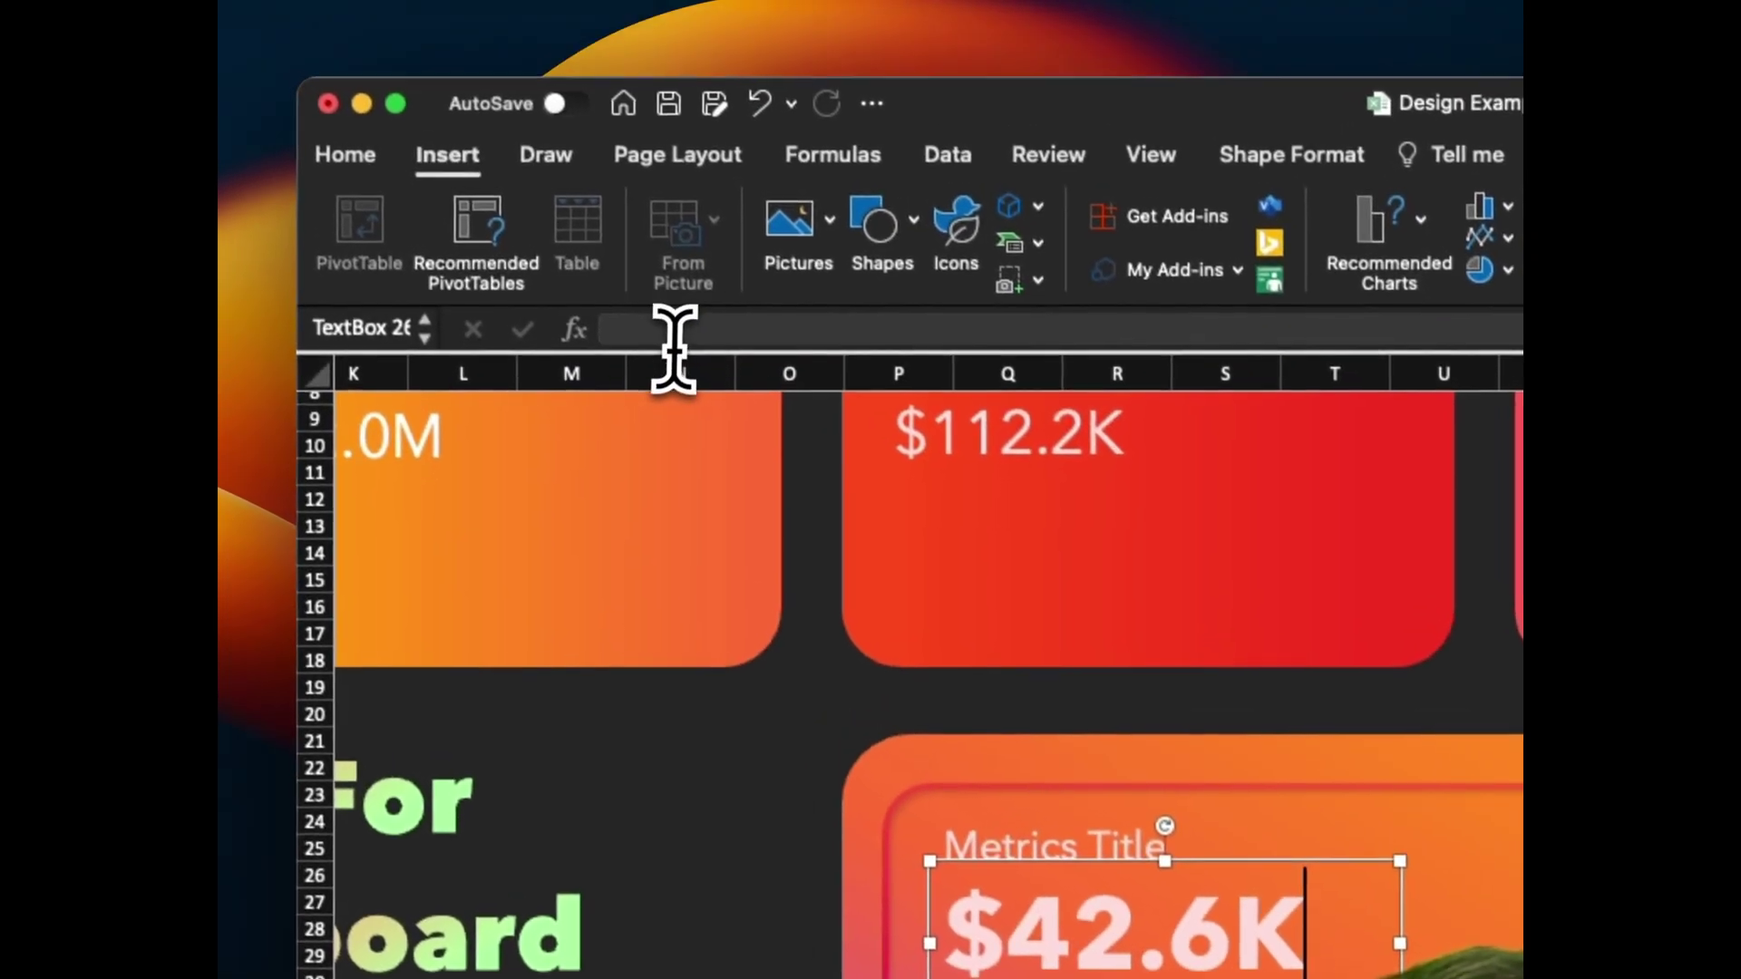
pyautogui.click(680, 338)
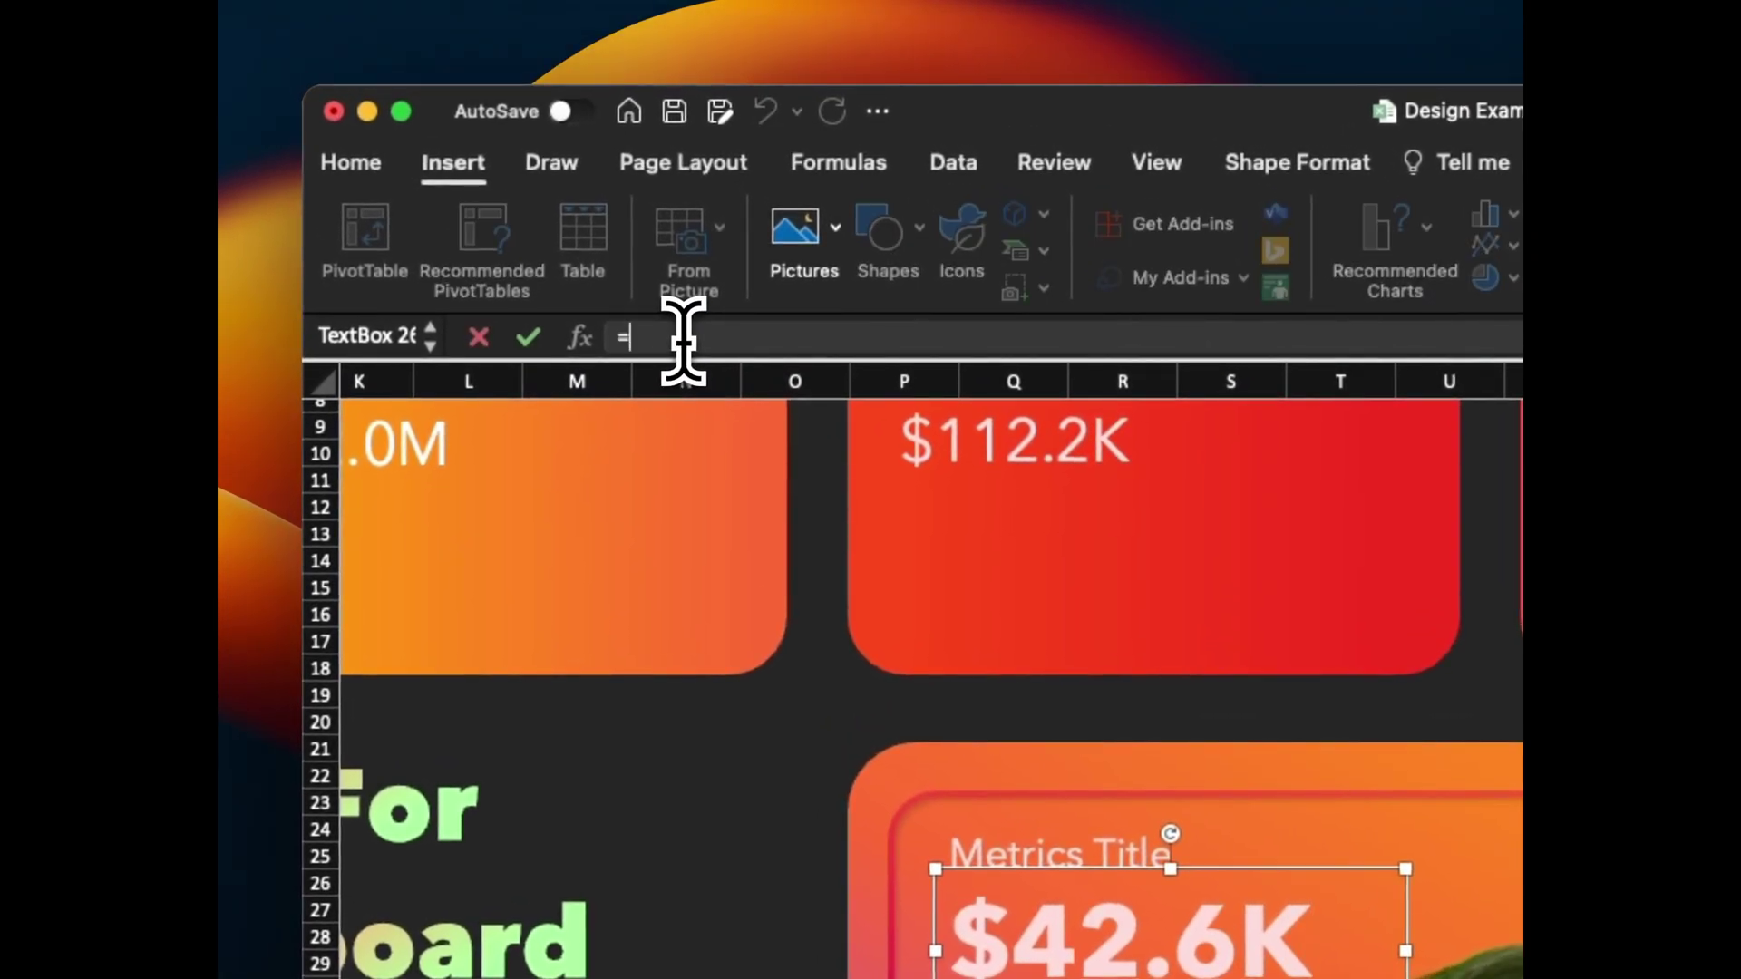
pyautogui.write('=')
pyautogui.press('Escape')
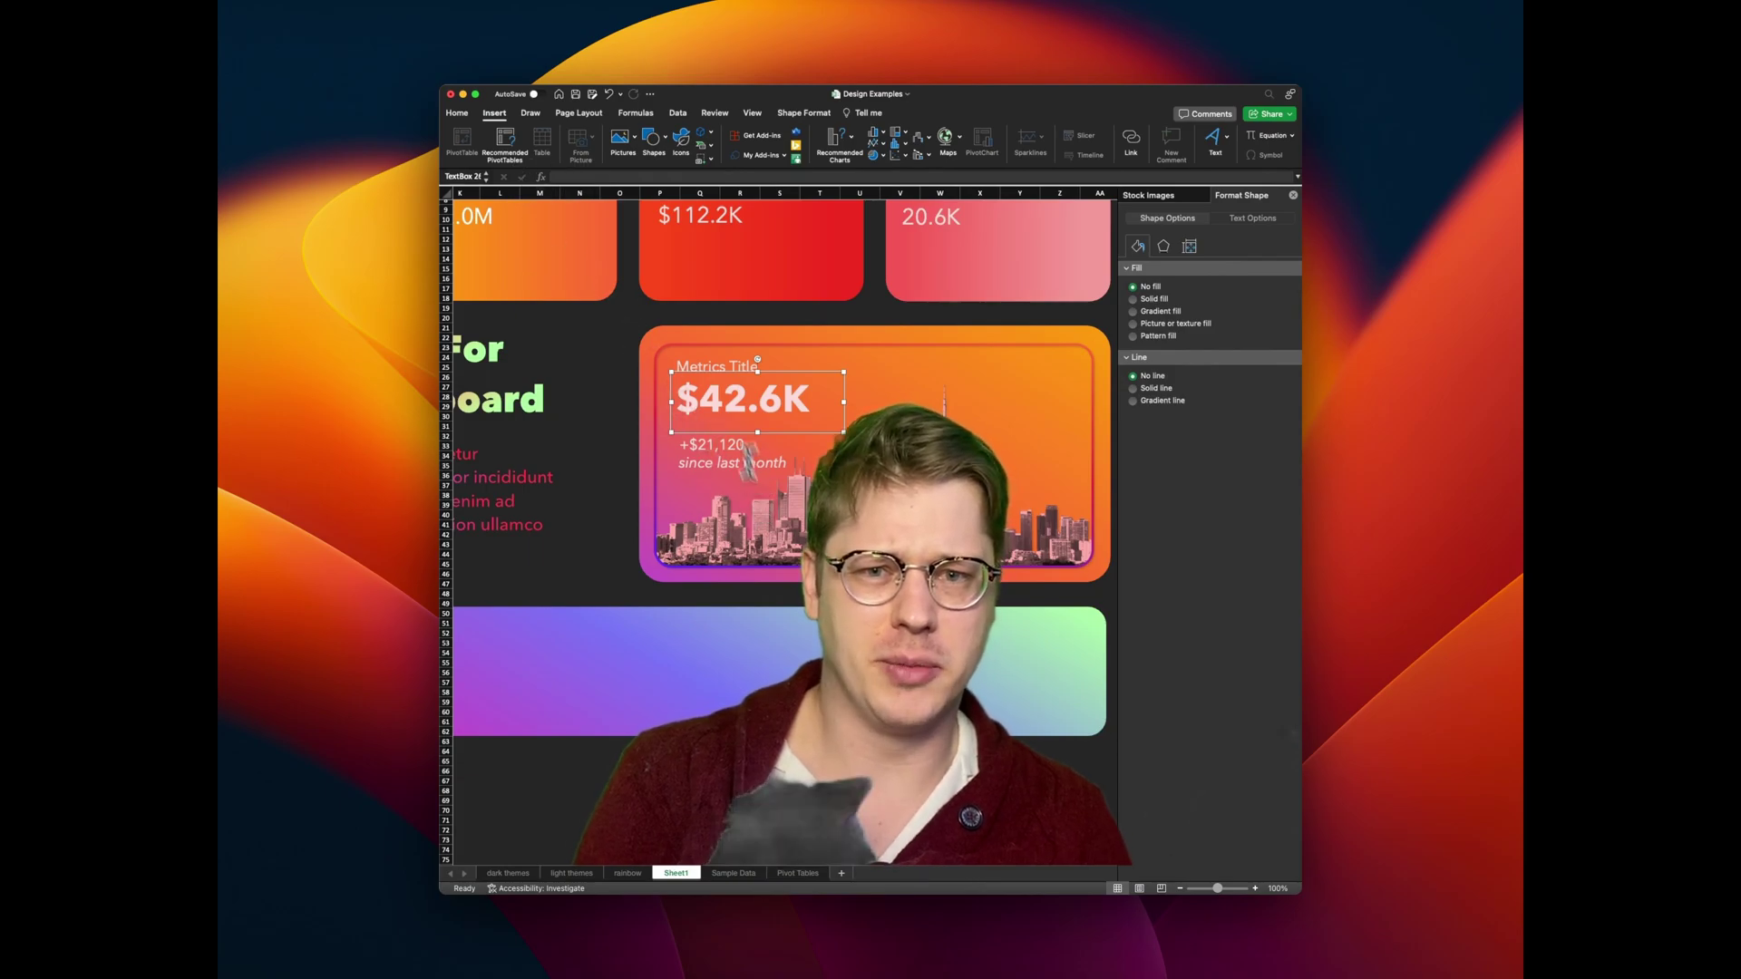
pyautogui.click(698, 367)
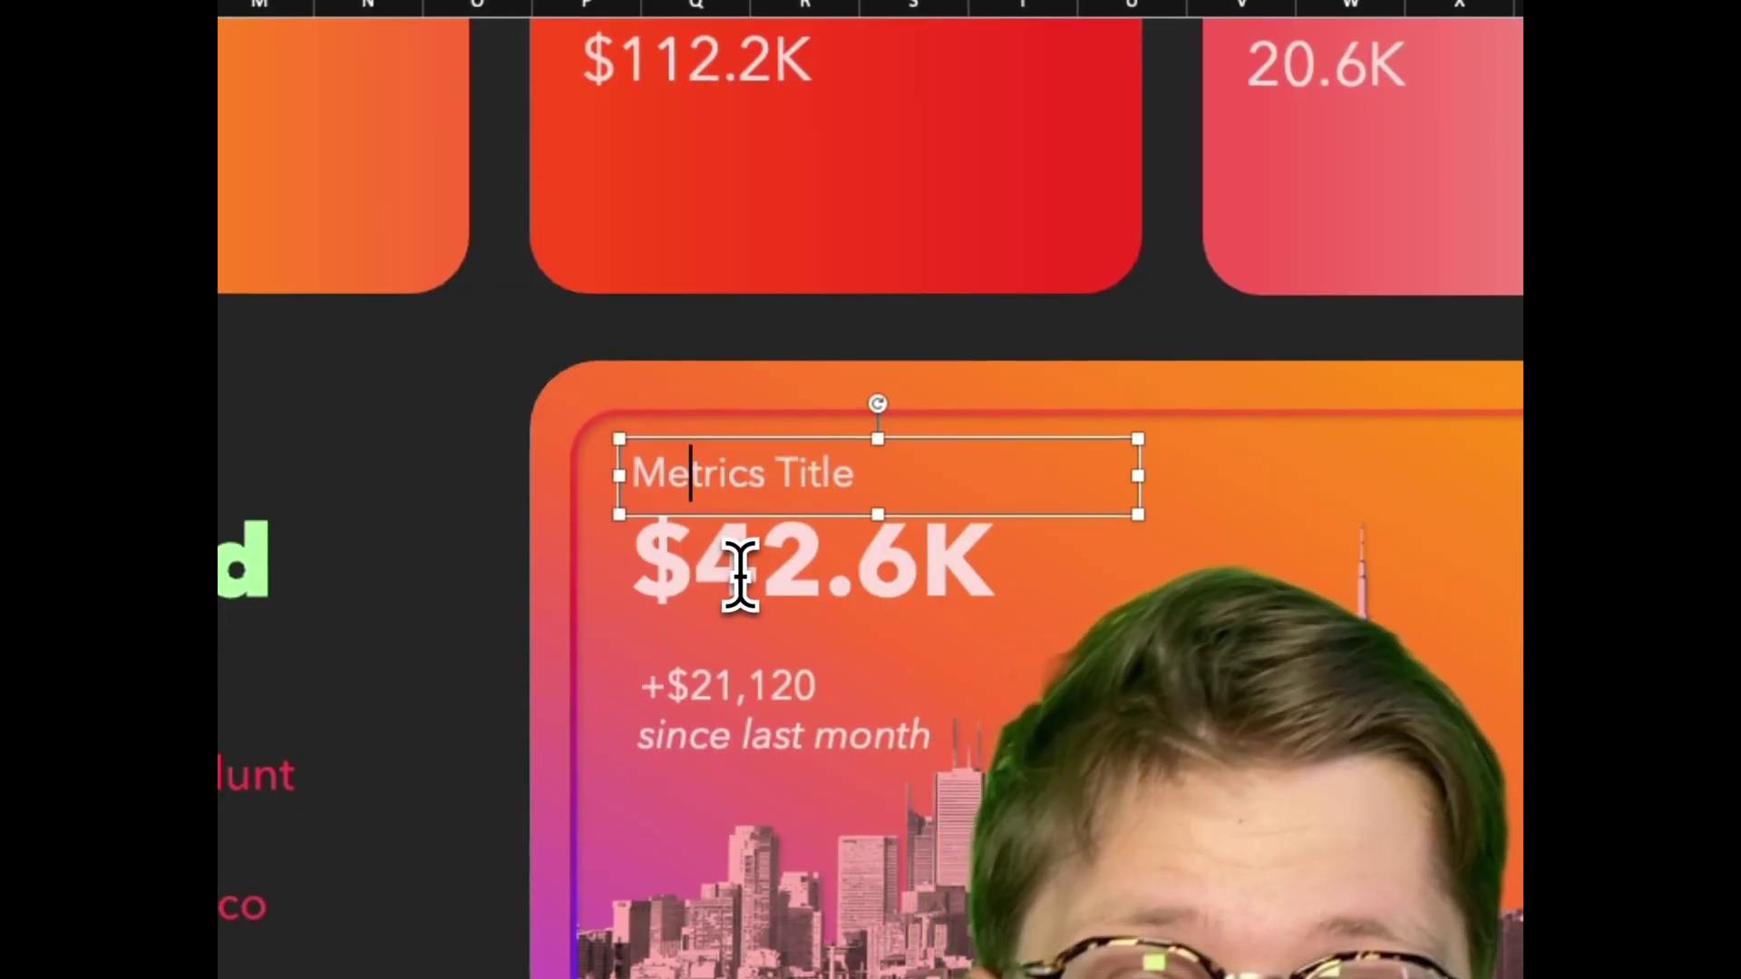
# - Recolour the 'Metrics Title' label with a Recent Colors font swatch
pyautogui.click(649, 155)
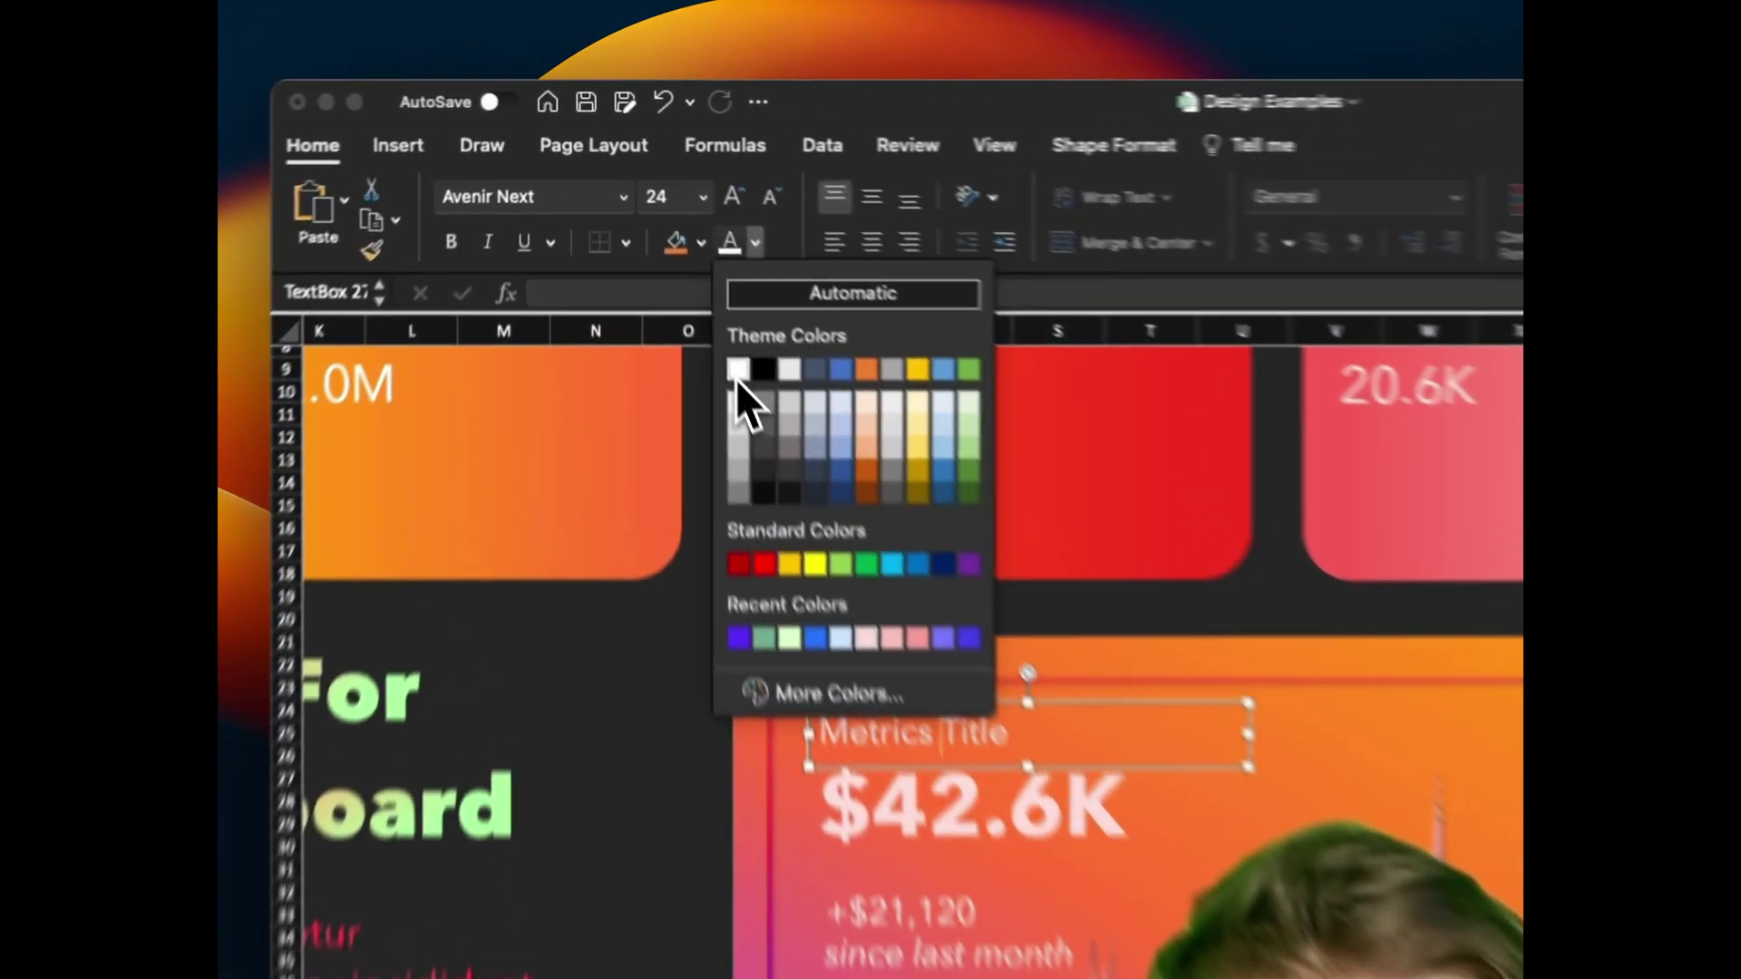
pyautogui.click(644, 212)
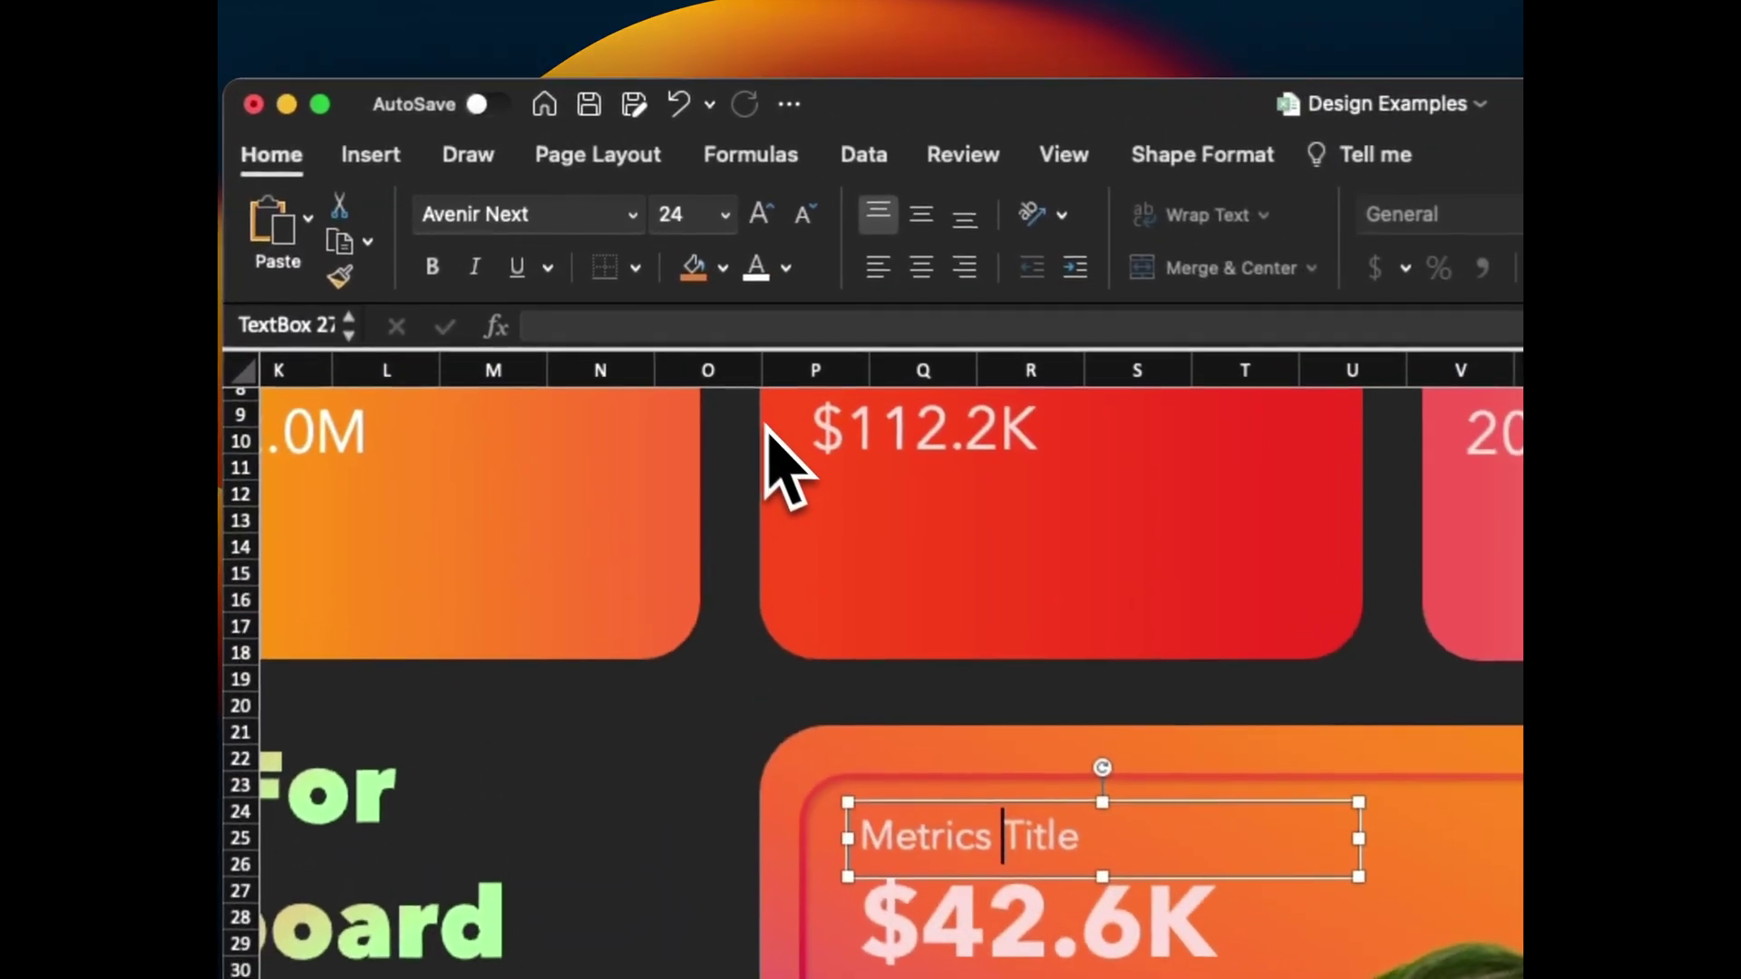
pyautogui.click(747, 400)
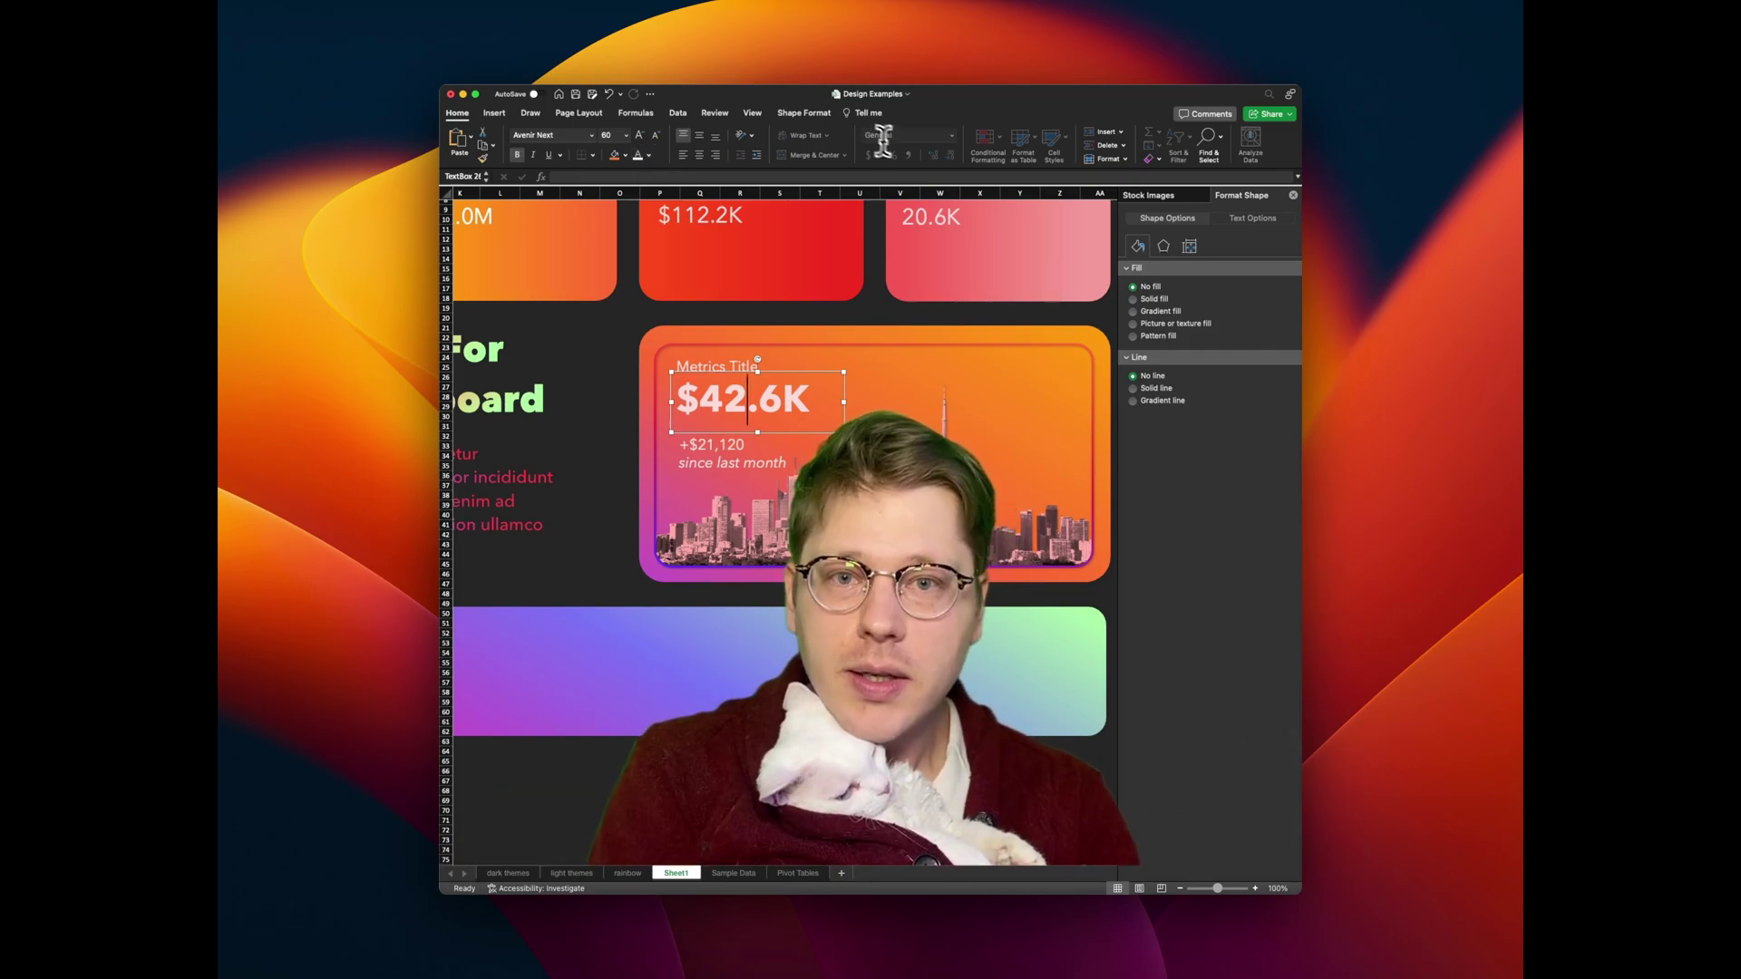
# - Colour the $42.6K value pale pink and set its text fill transparency back to 0%
pyautogui.click(647, 155)
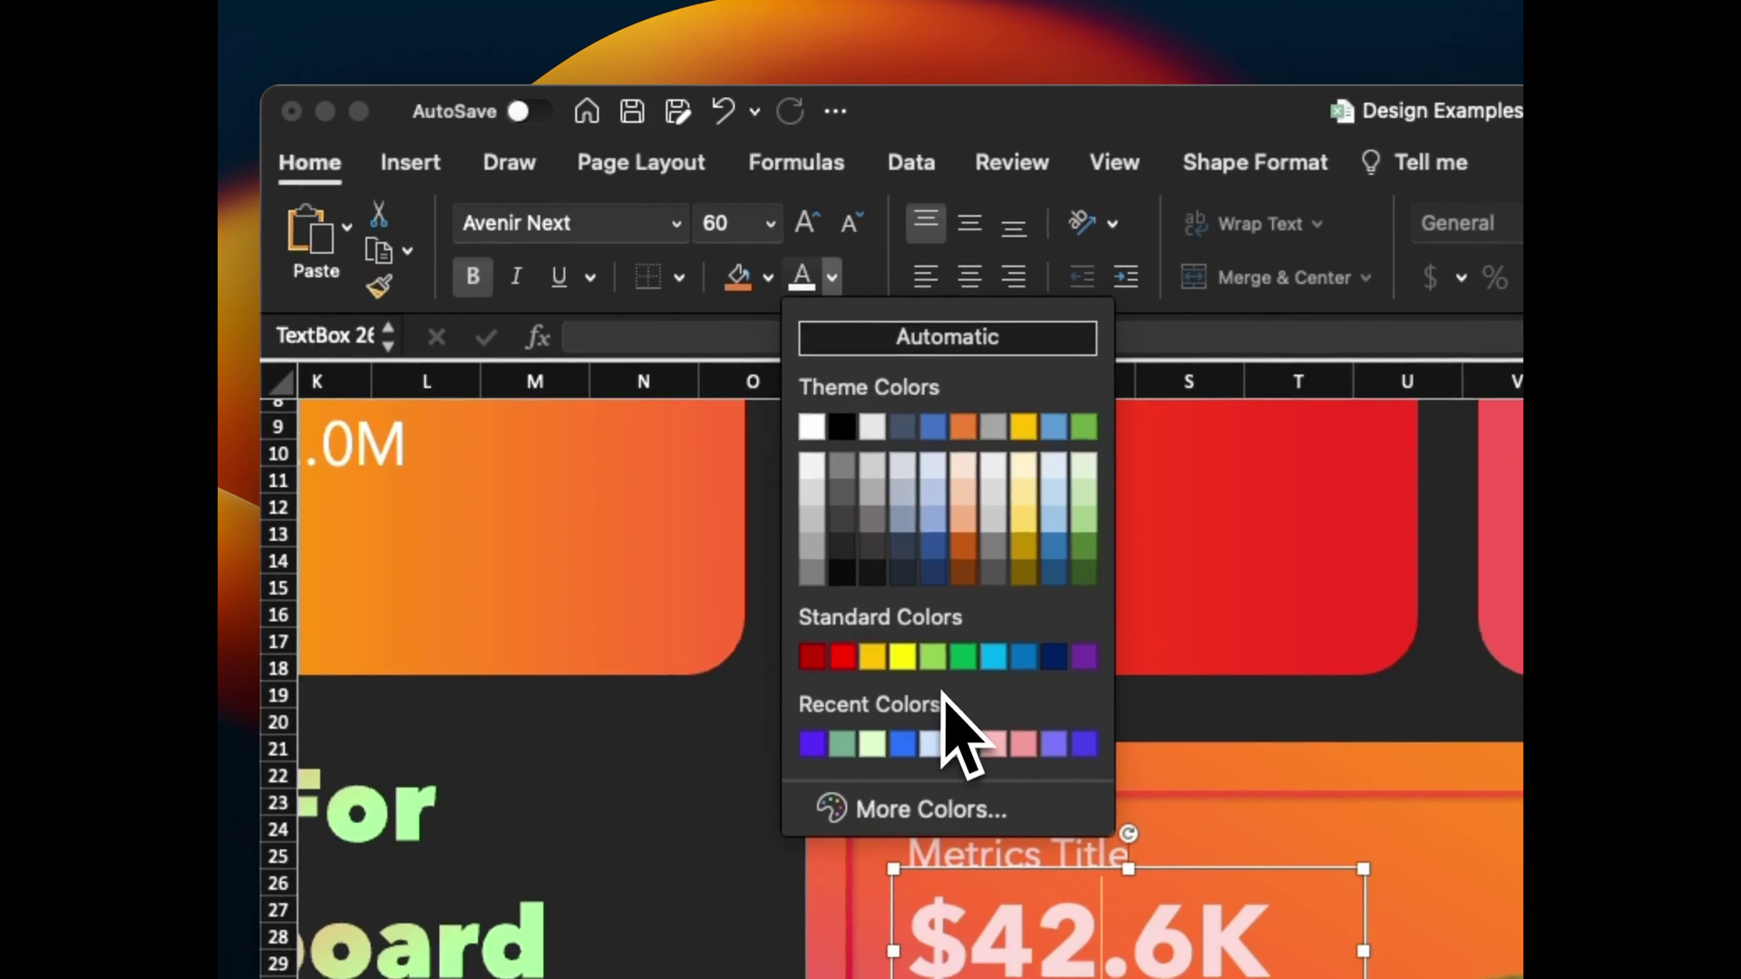
pyautogui.click(943, 811)
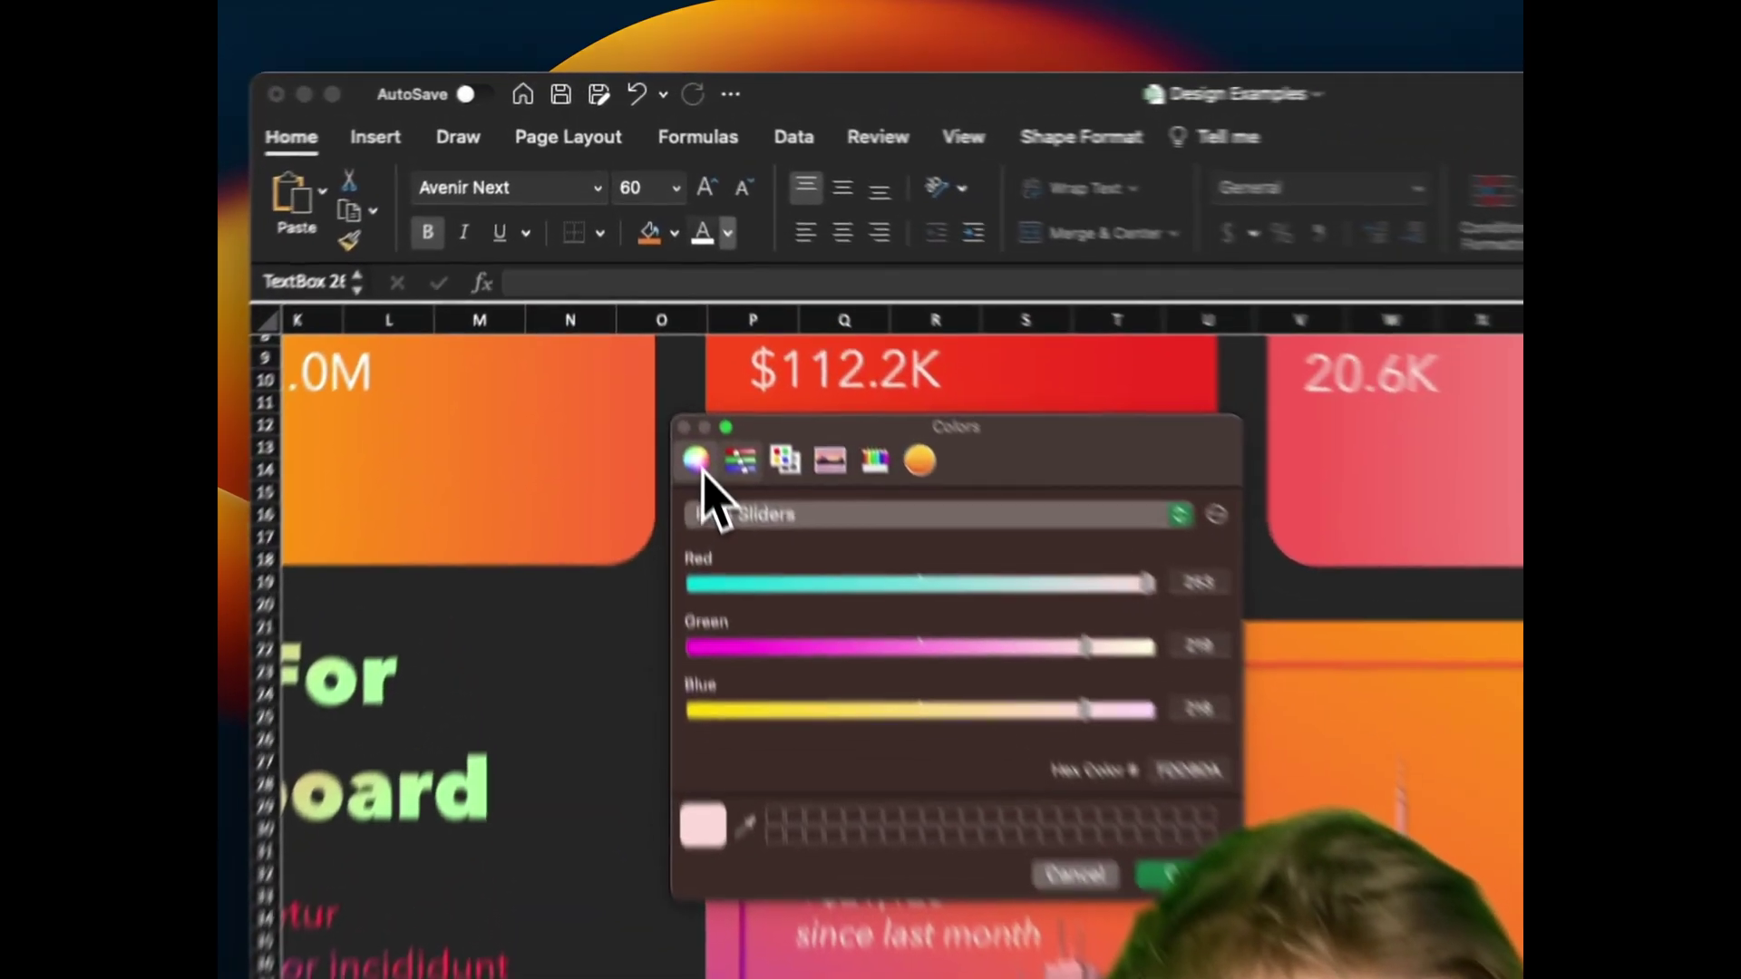
pyautogui.click(697, 463)
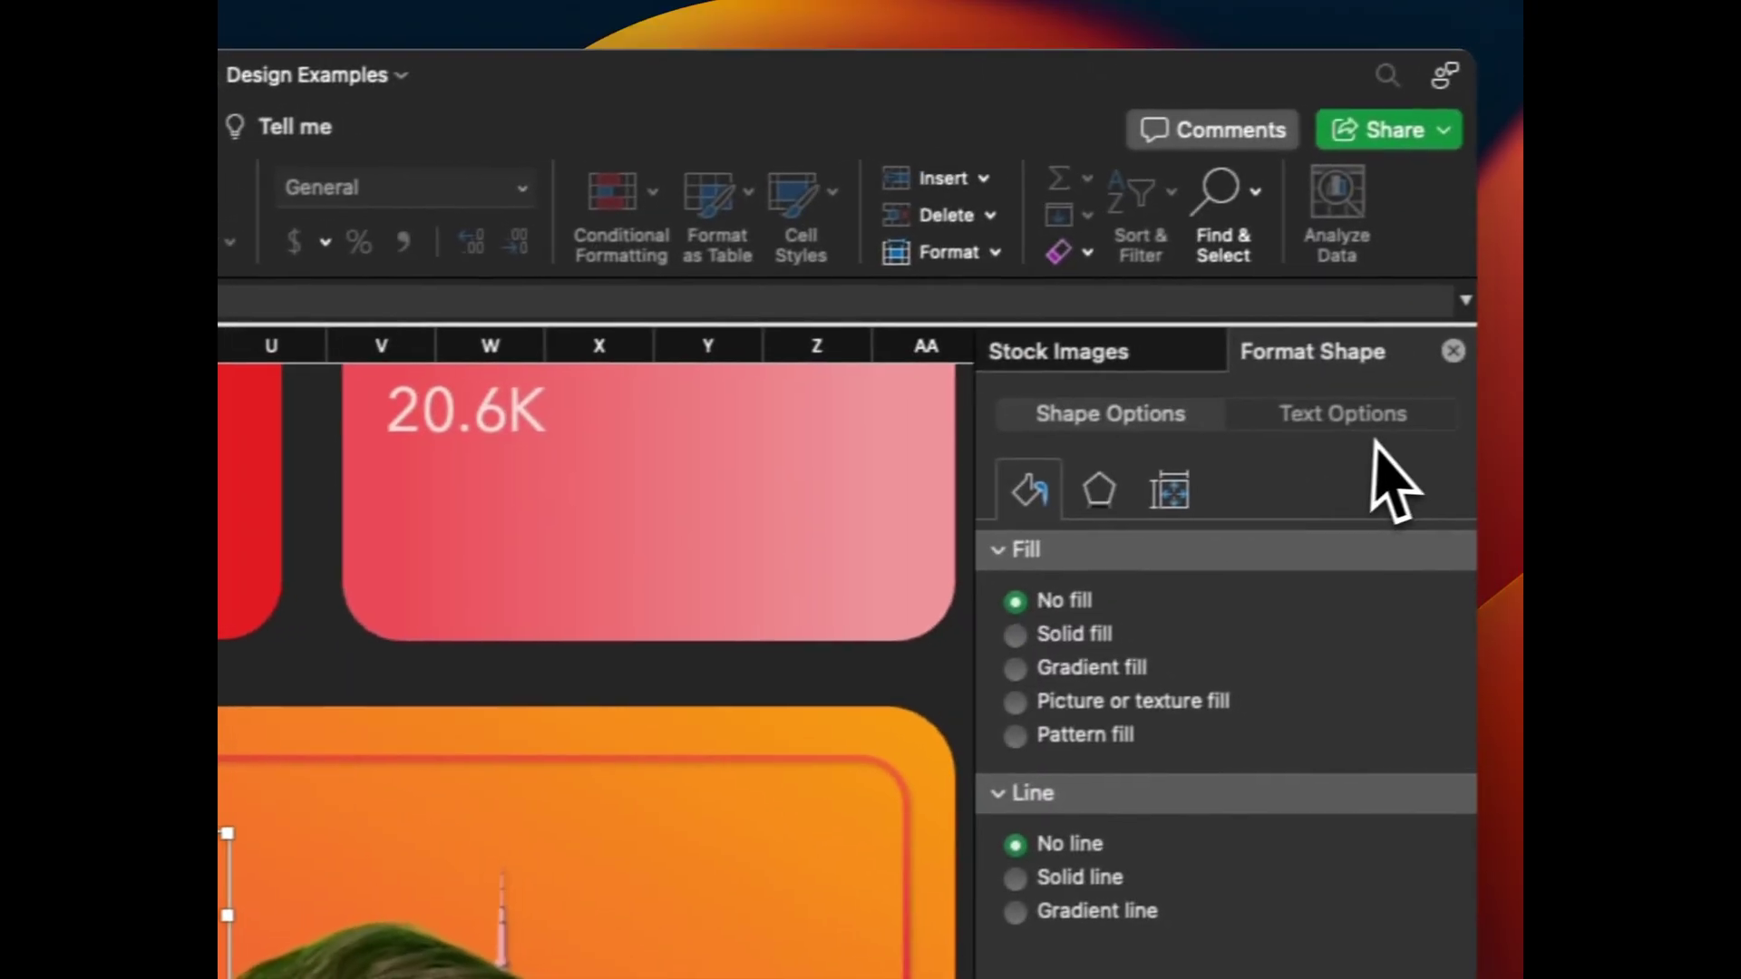
pyautogui.click(1341, 410)
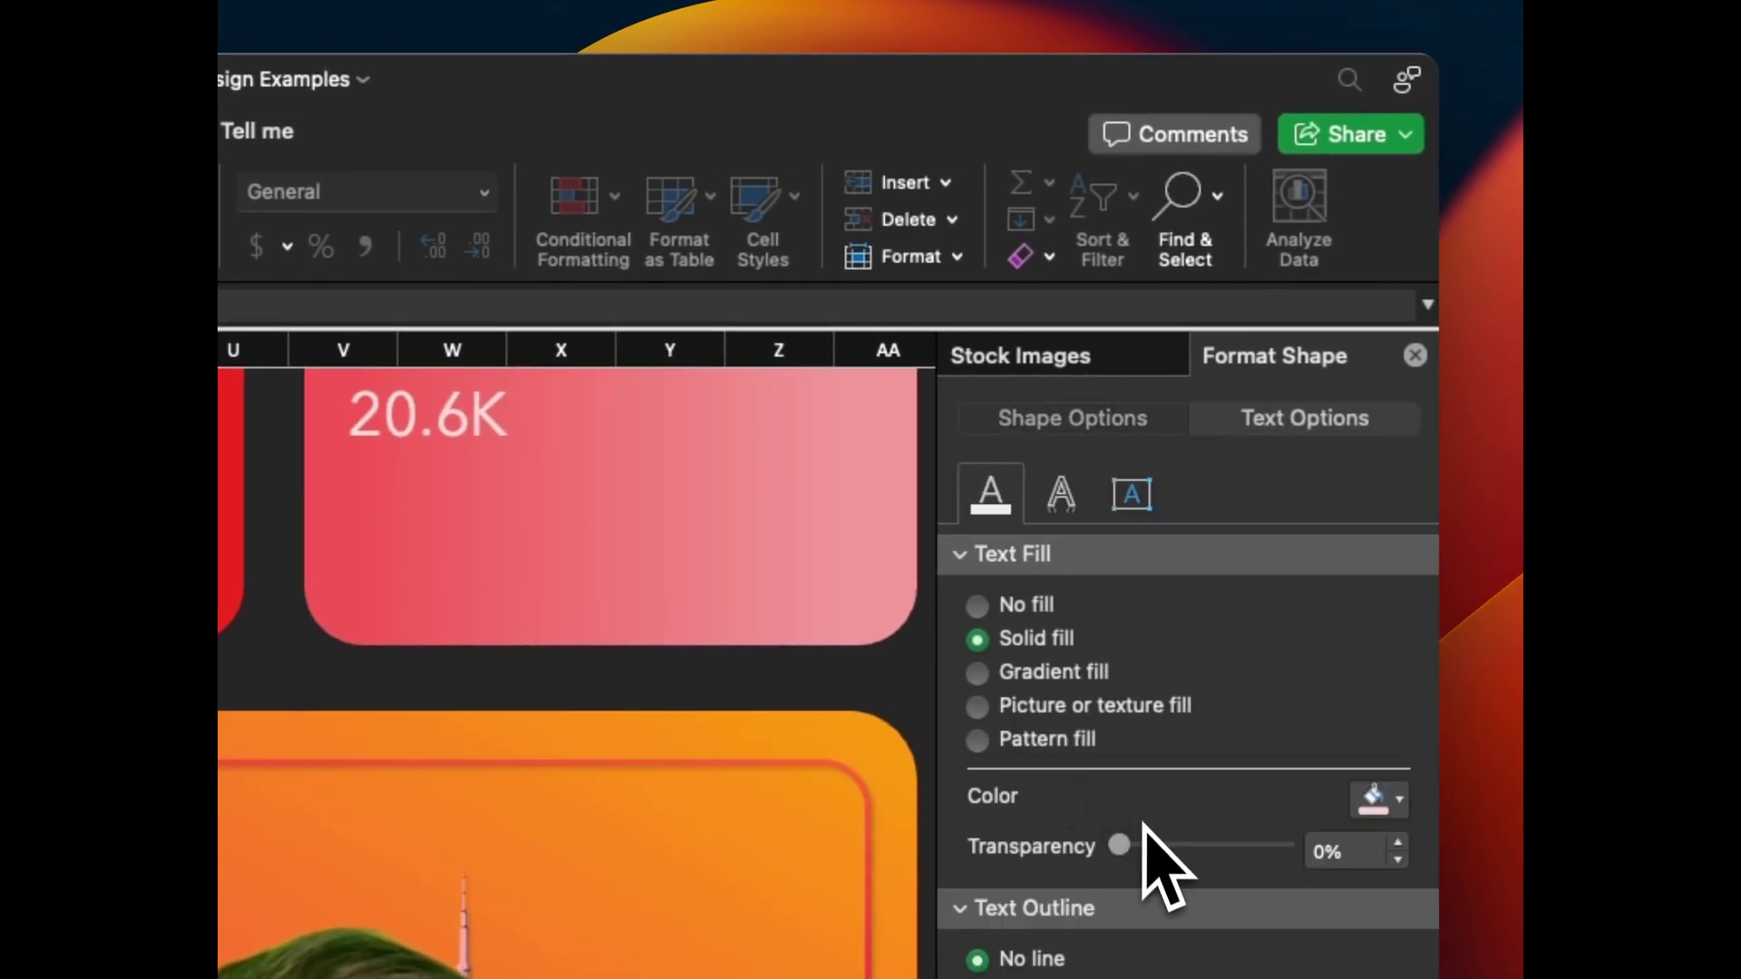
pyautogui.moveTo(1144, 827); pyautogui.dragTo(1117, 516)
pyautogui.click(501, 536)
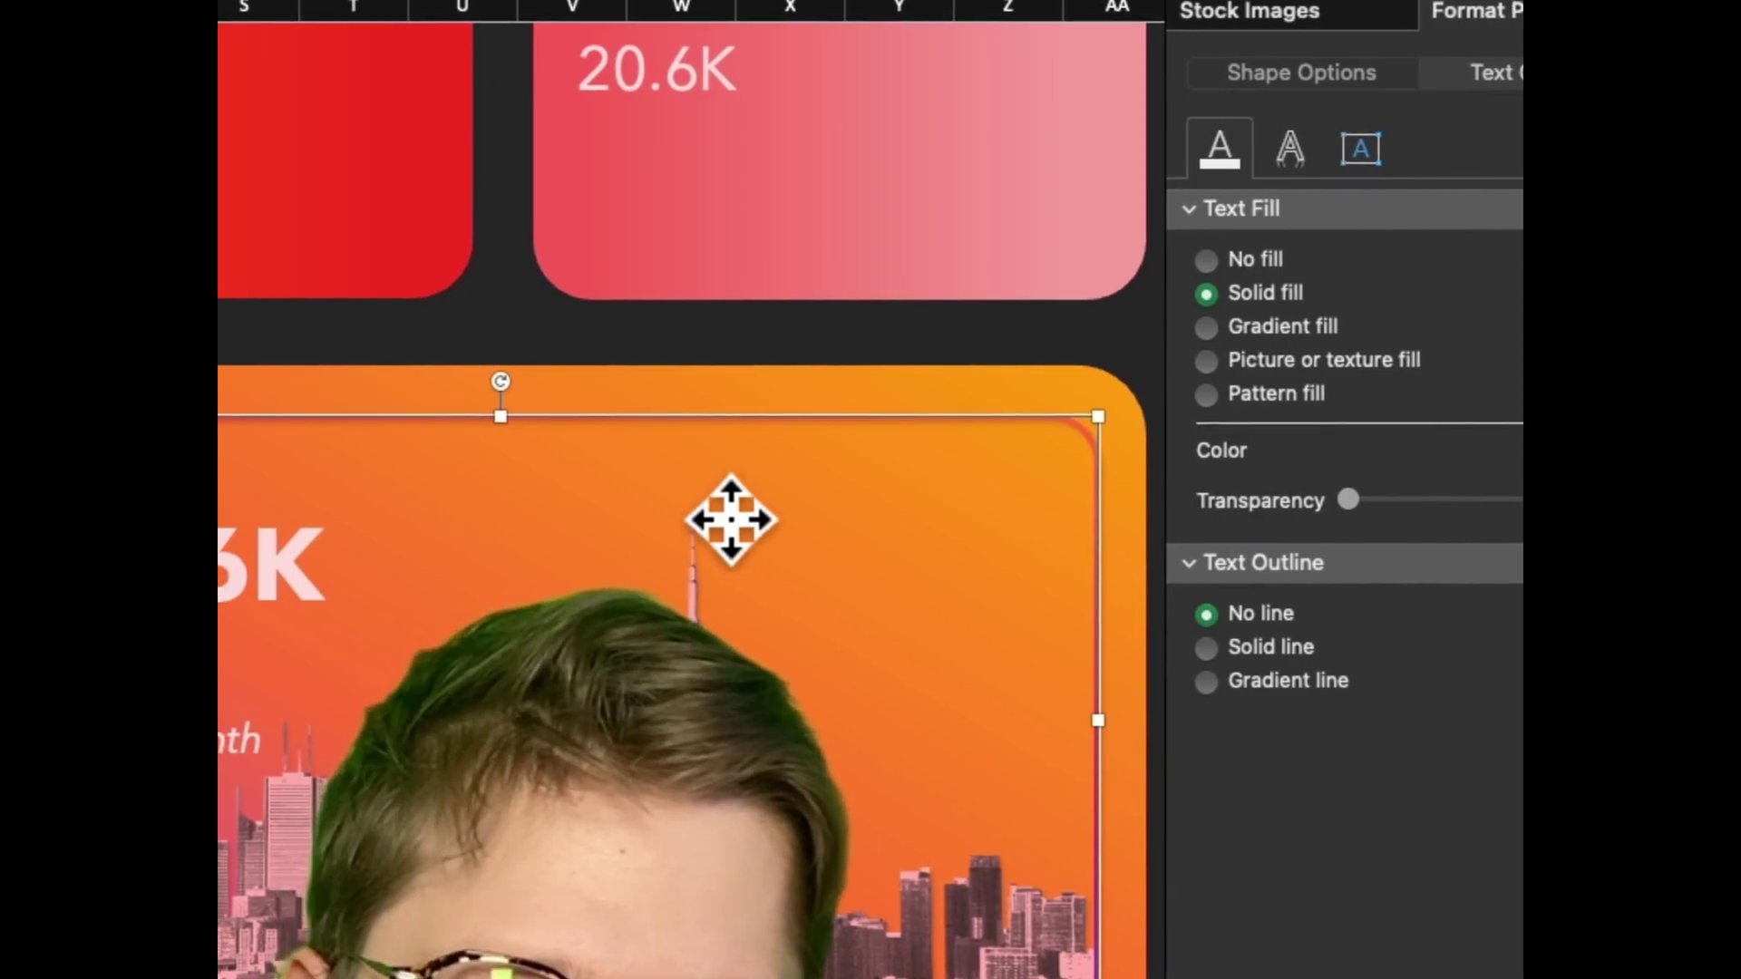
pyautogui.click(854, 549)
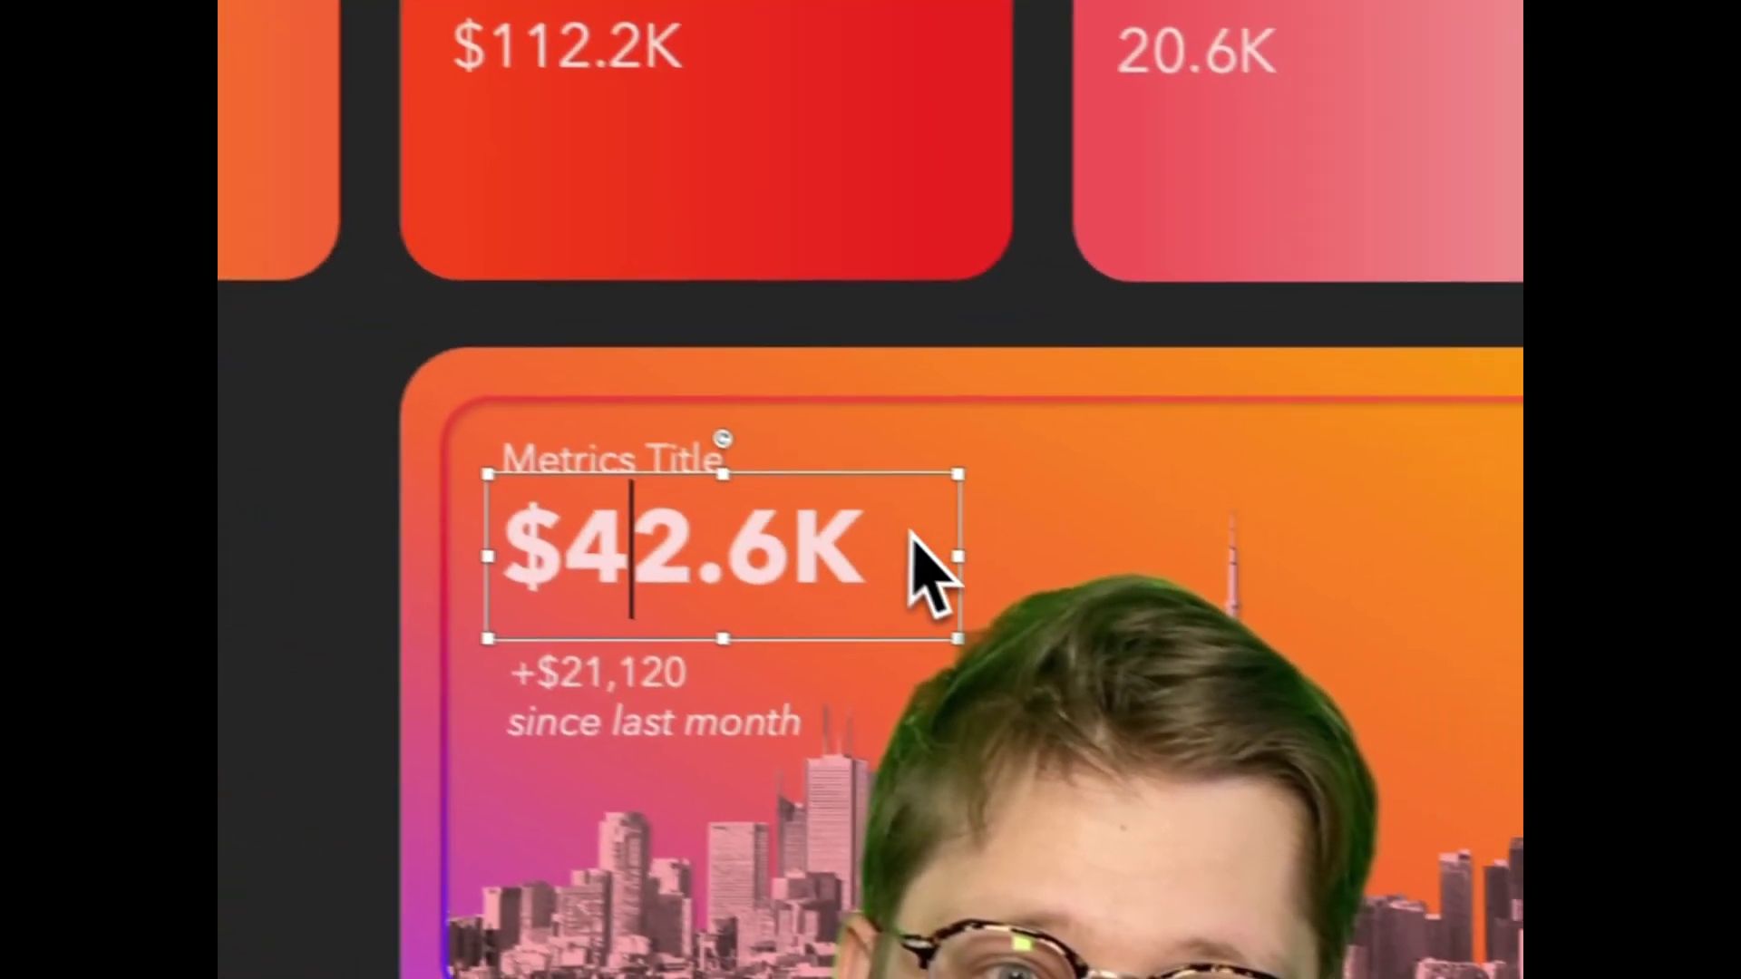
# - Widen the $42.6K text box to 5.32 inches
pyautogui.moveTo(1195, 639); pyautogui.dragTo(1369, 640)
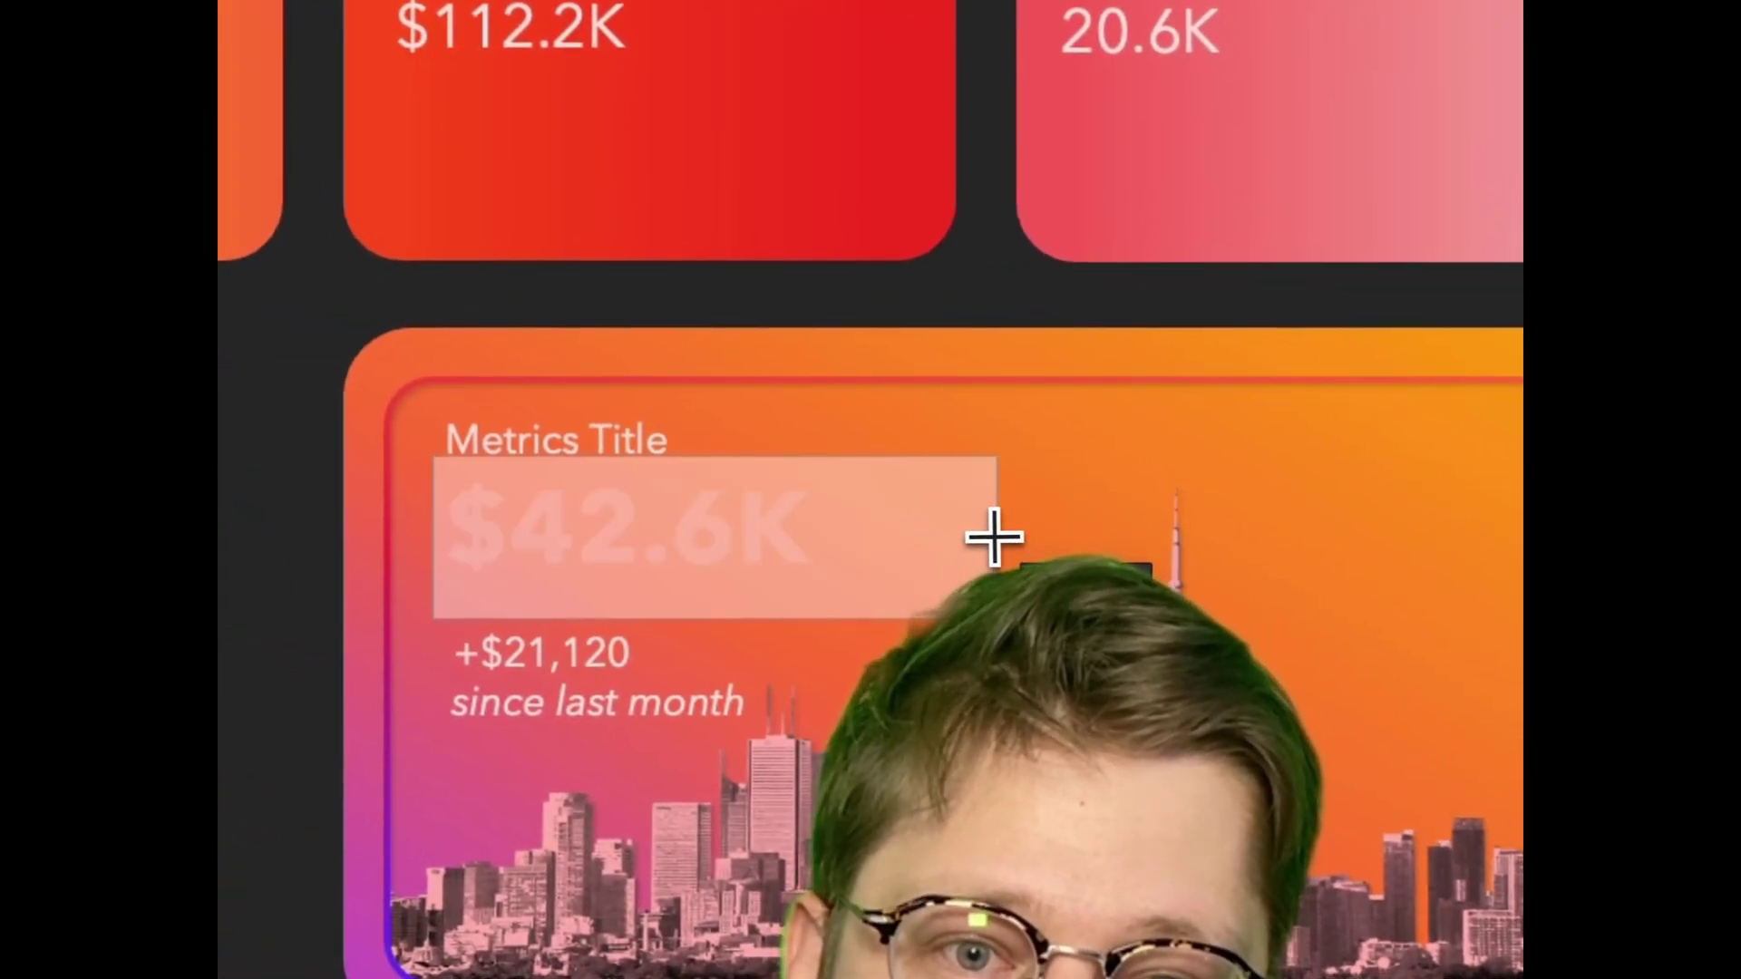
pyautogui.moveTo(995, 537); pyautogui.dragTo(1004, 539)
pyautogui.click(594, 685)
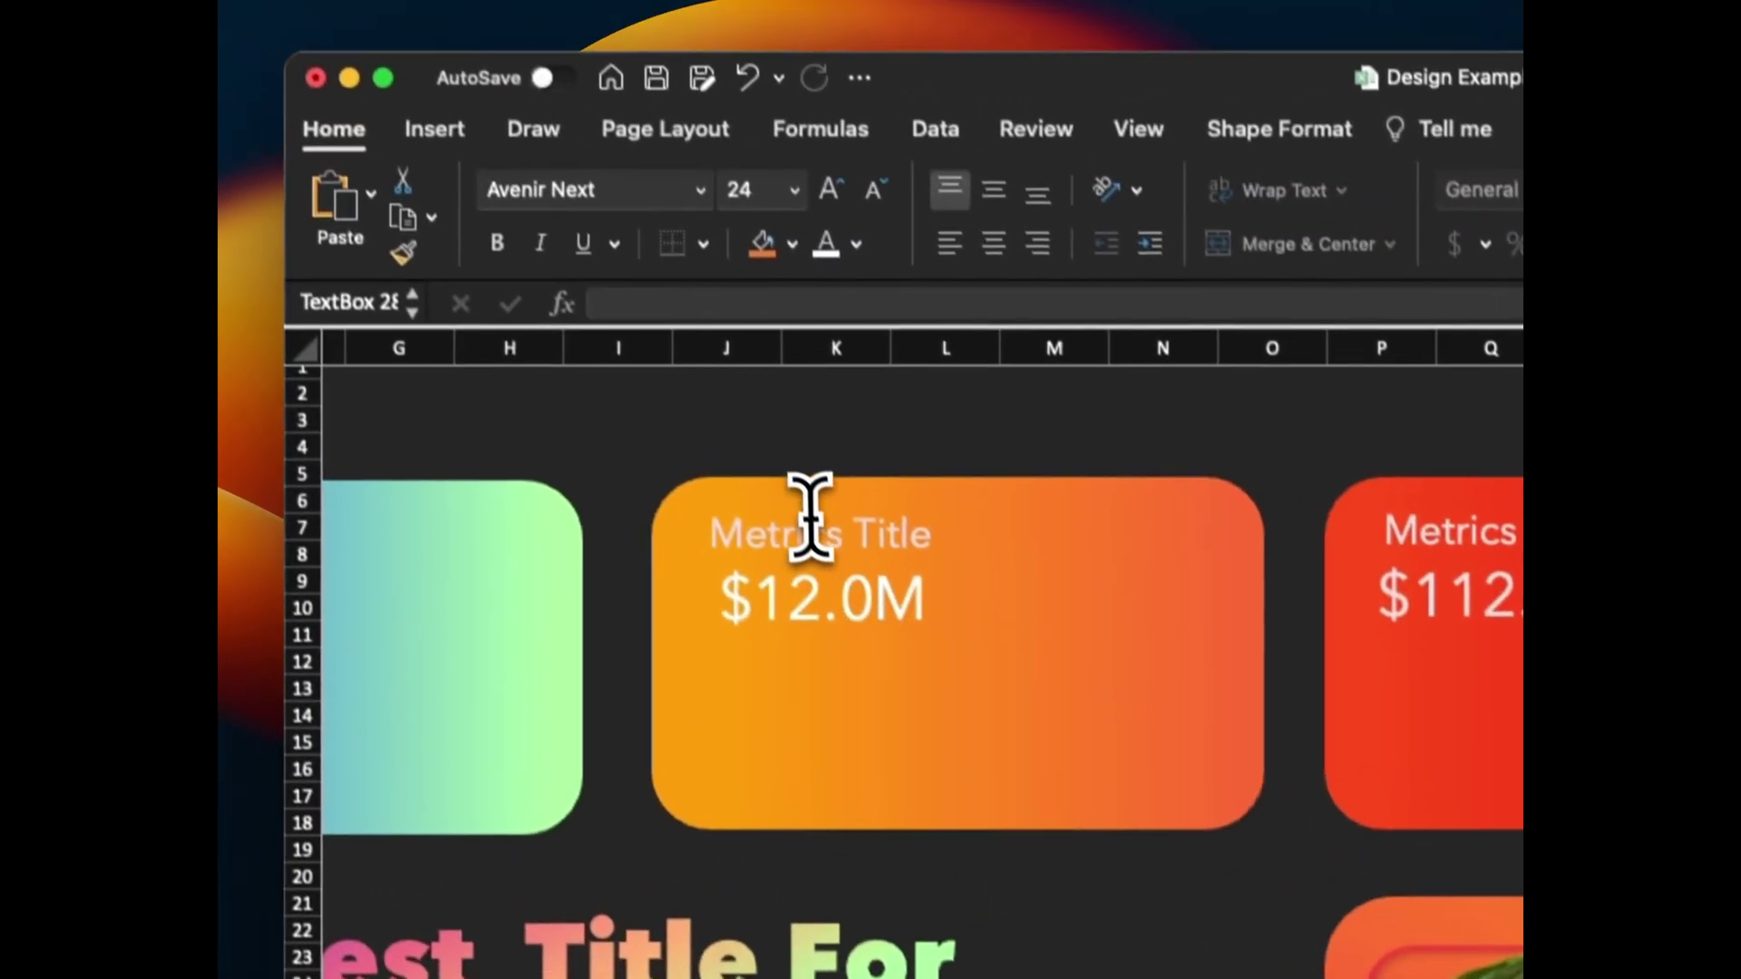
pyautogui.click(827, 554)
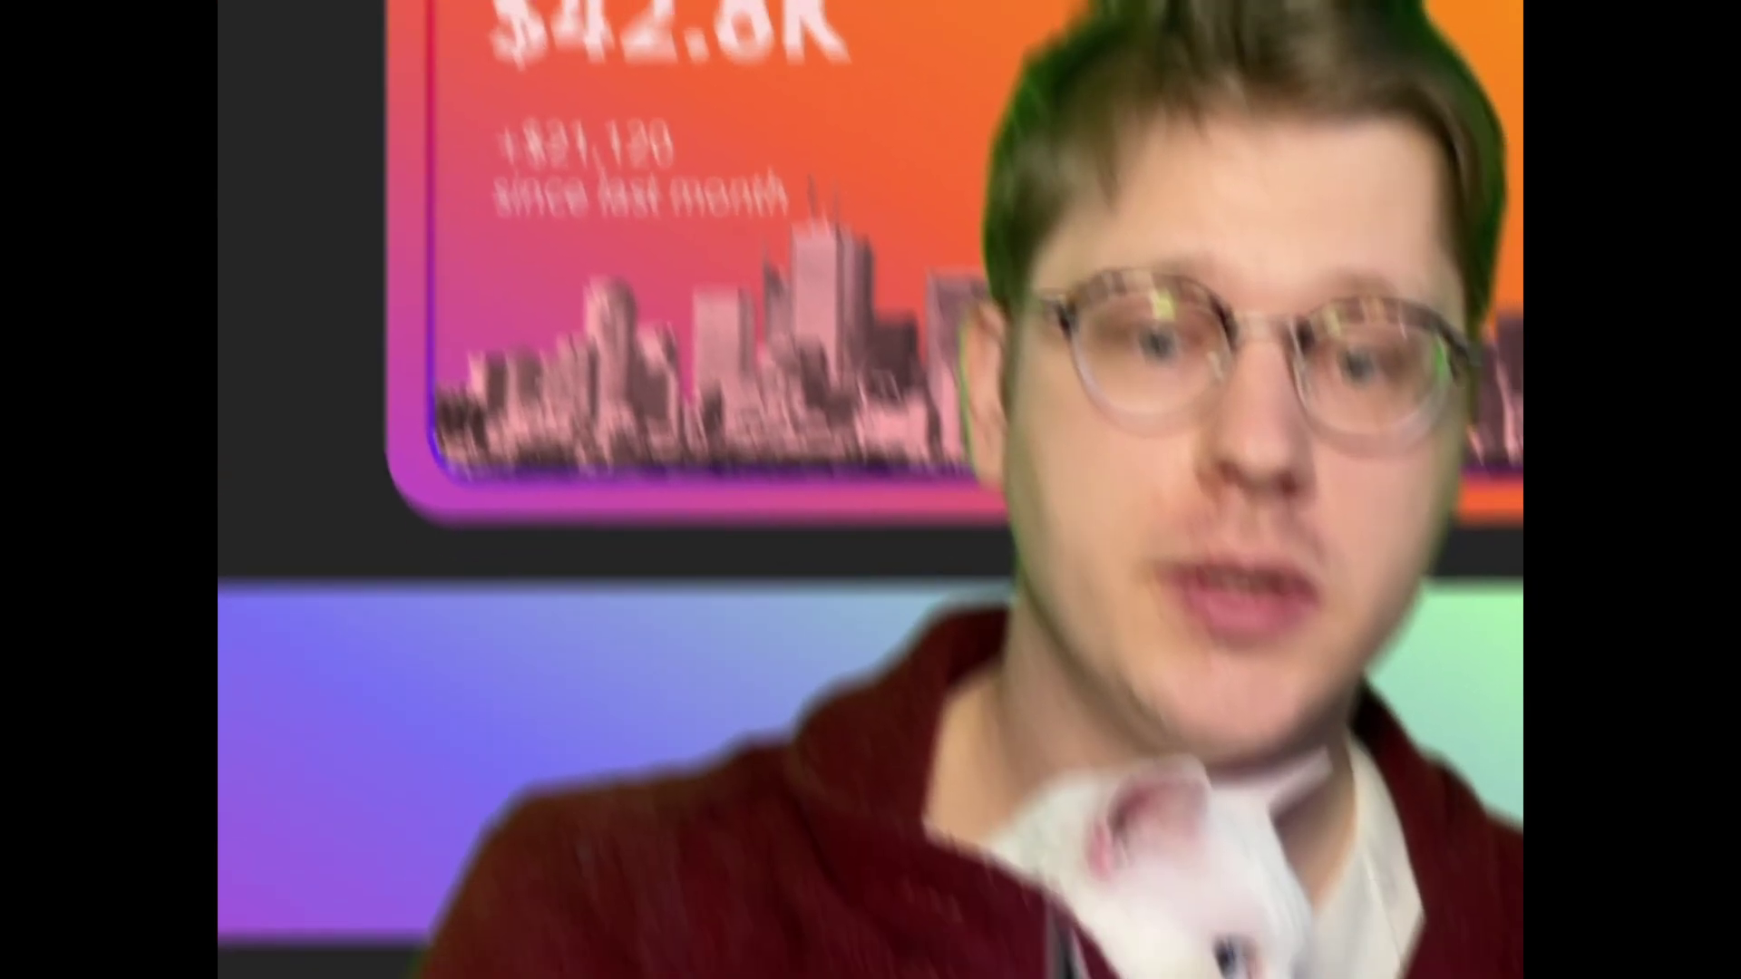
# - Switch to the Sample Data sheet and return to the top of its table
pyautogui.click(675, 839)
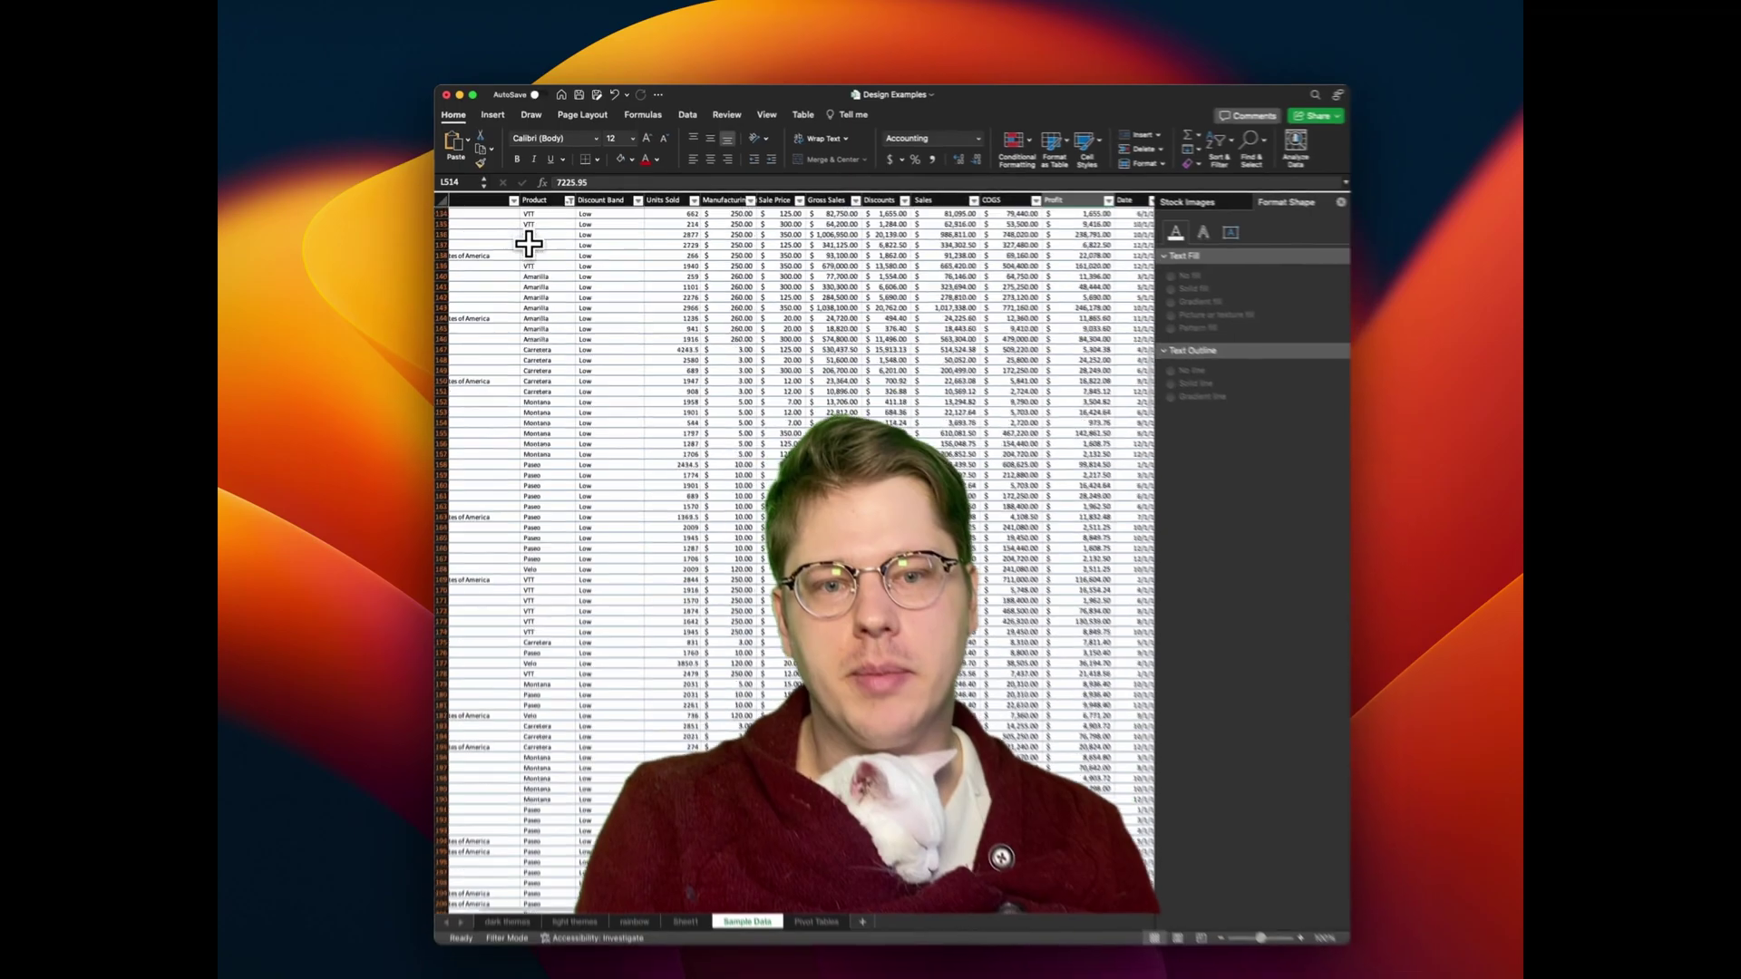
pyautogui.scroll(20, 528, 233)
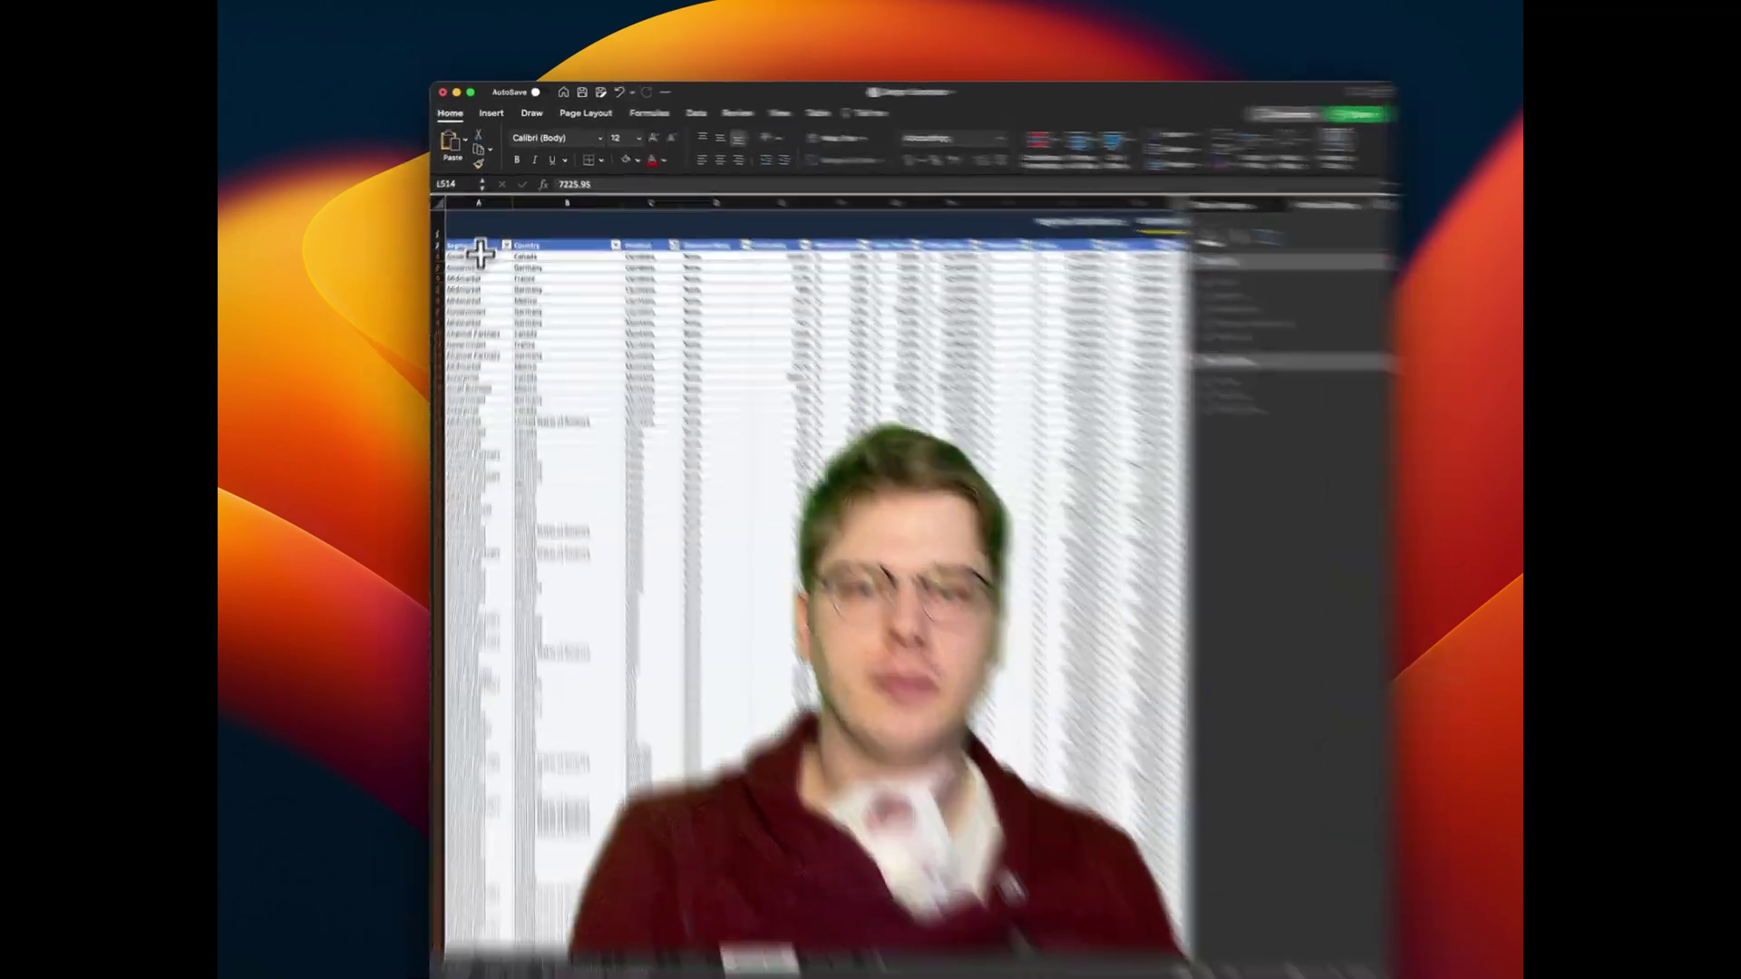
pyautogui.hotkey('ctrl', 'Home')
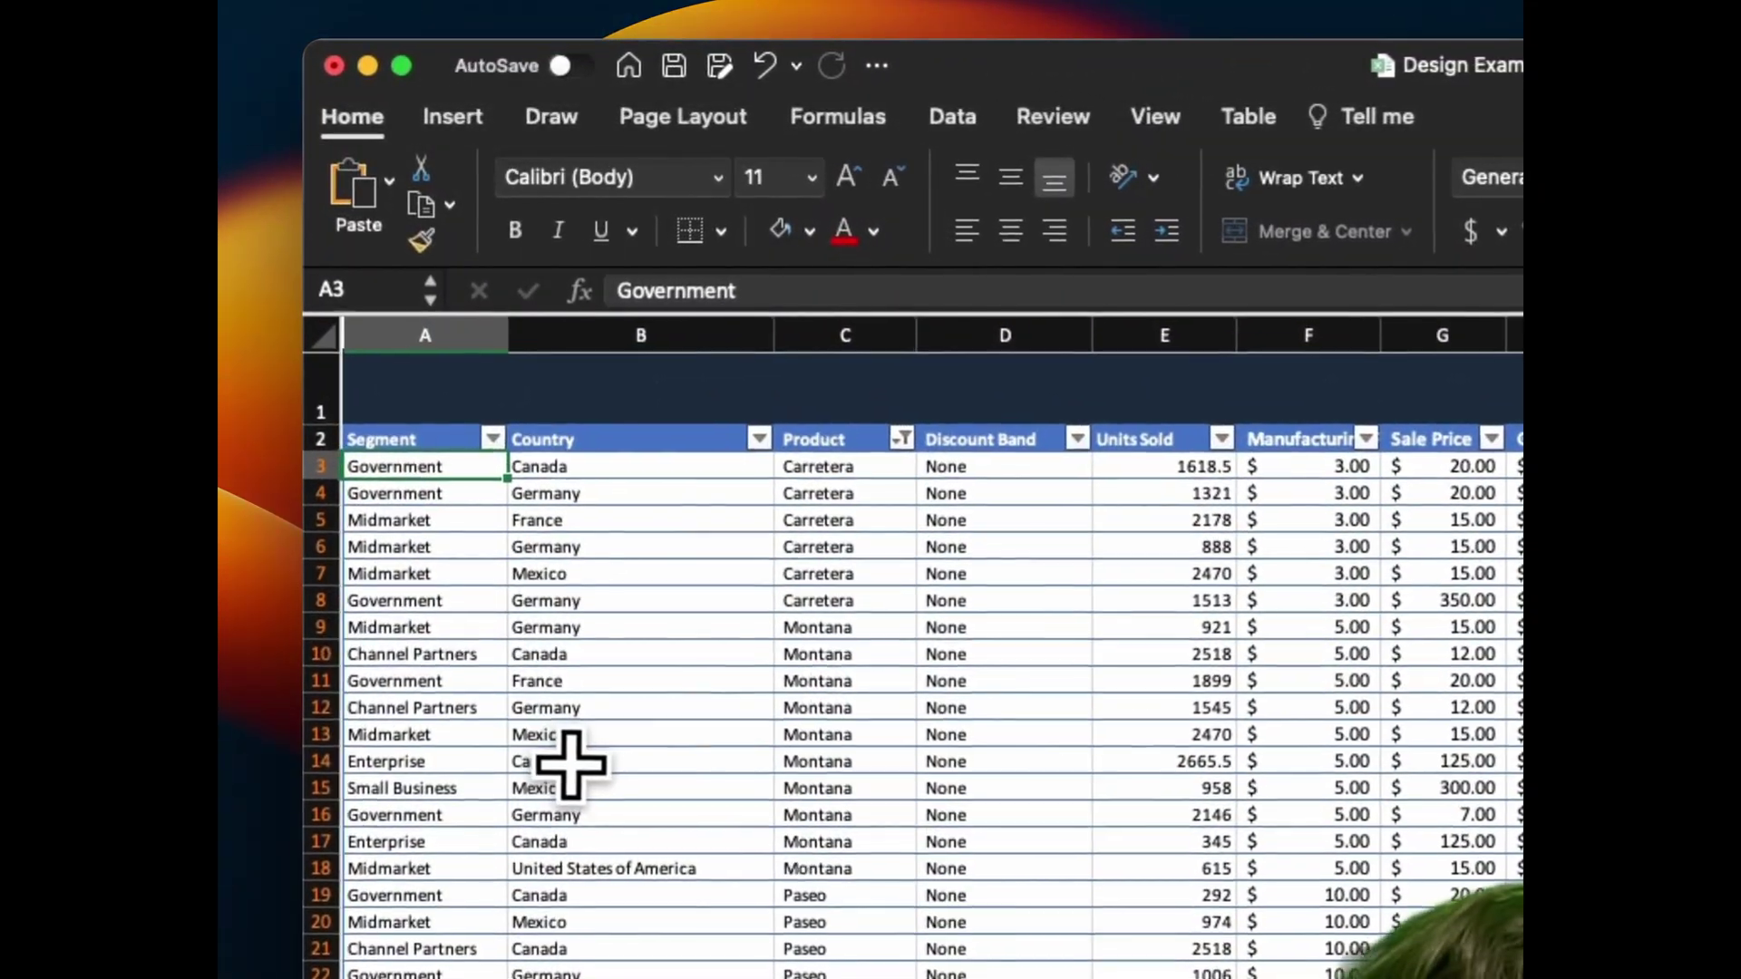
pyautogui.hscroll(2, 816, 725)
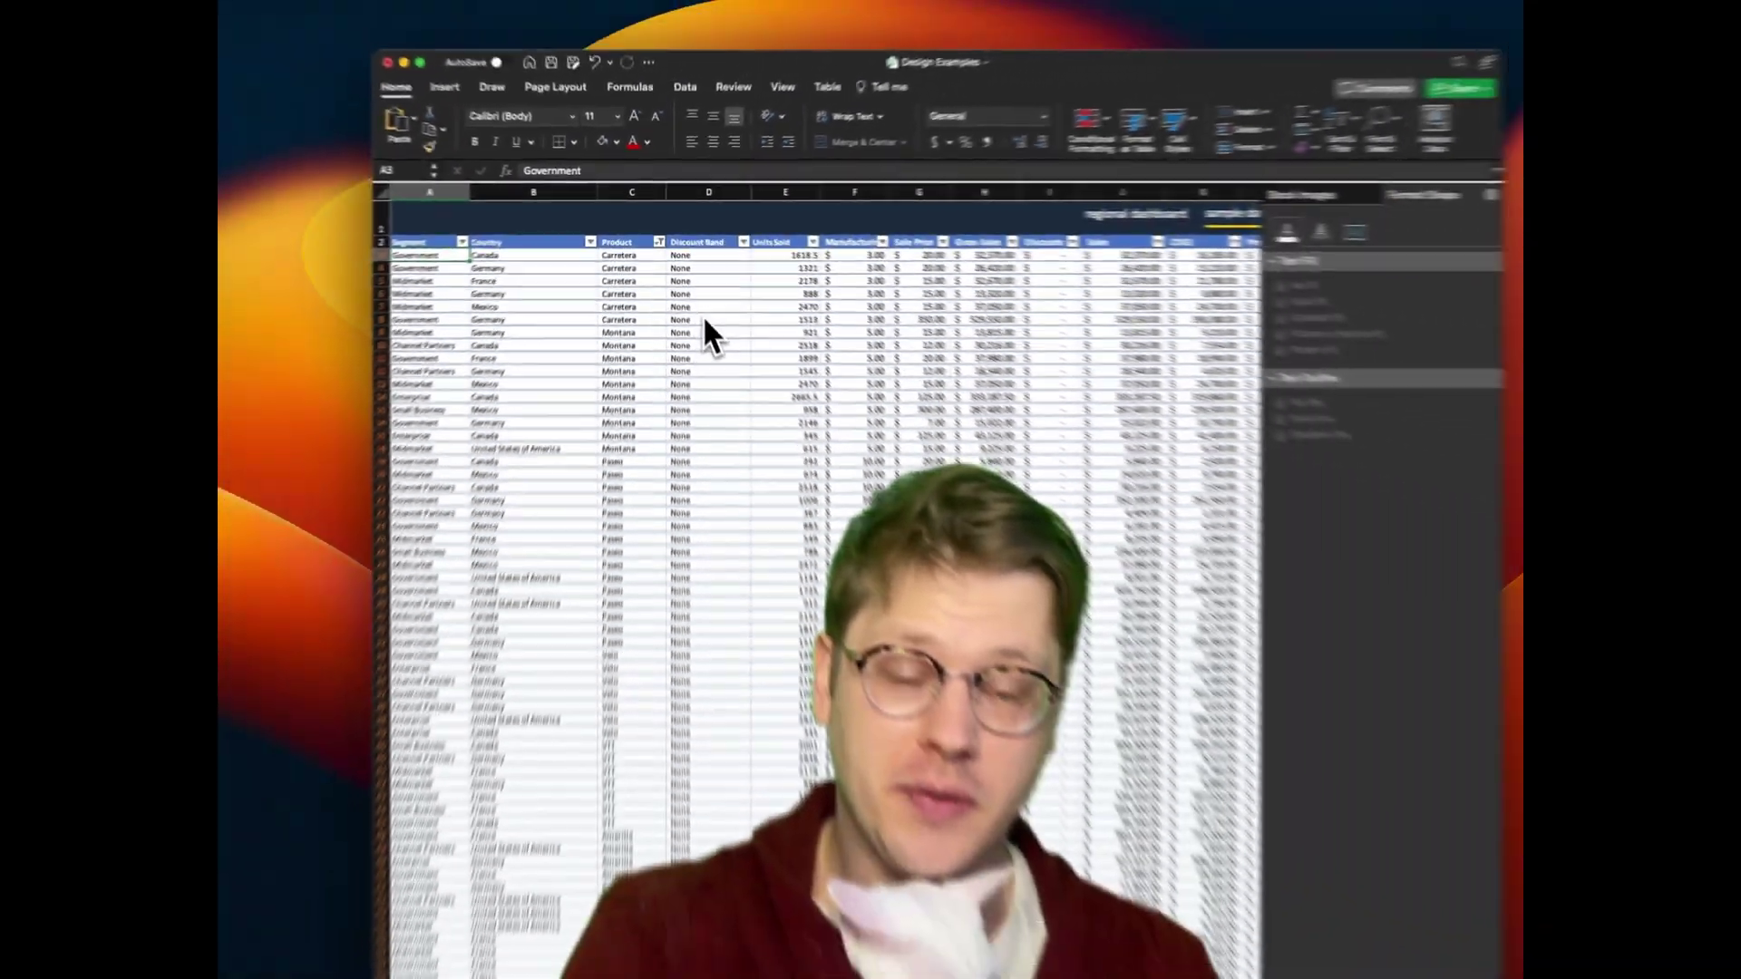
pyautogui.hscroll(-2, 740, 374)
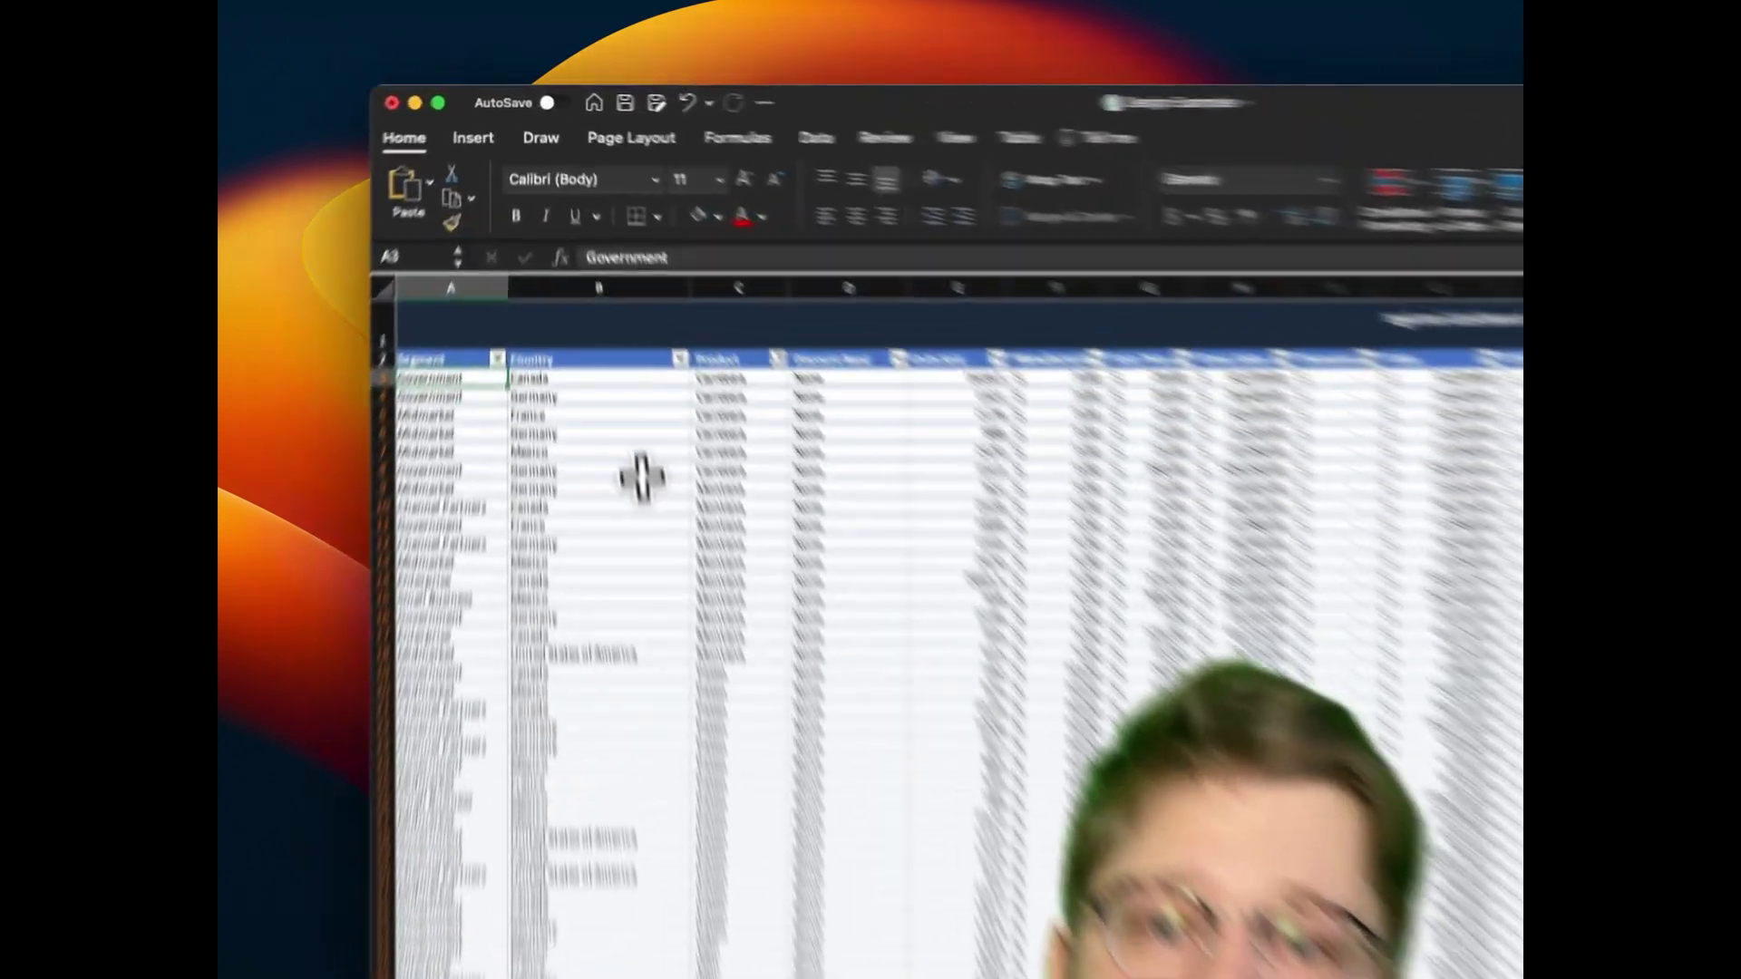
# - Select the data table and confirm its Table Name is 'financials'
pyautogui.click(590, 319)
pyautogui.hotkey('ctrl', 'a')
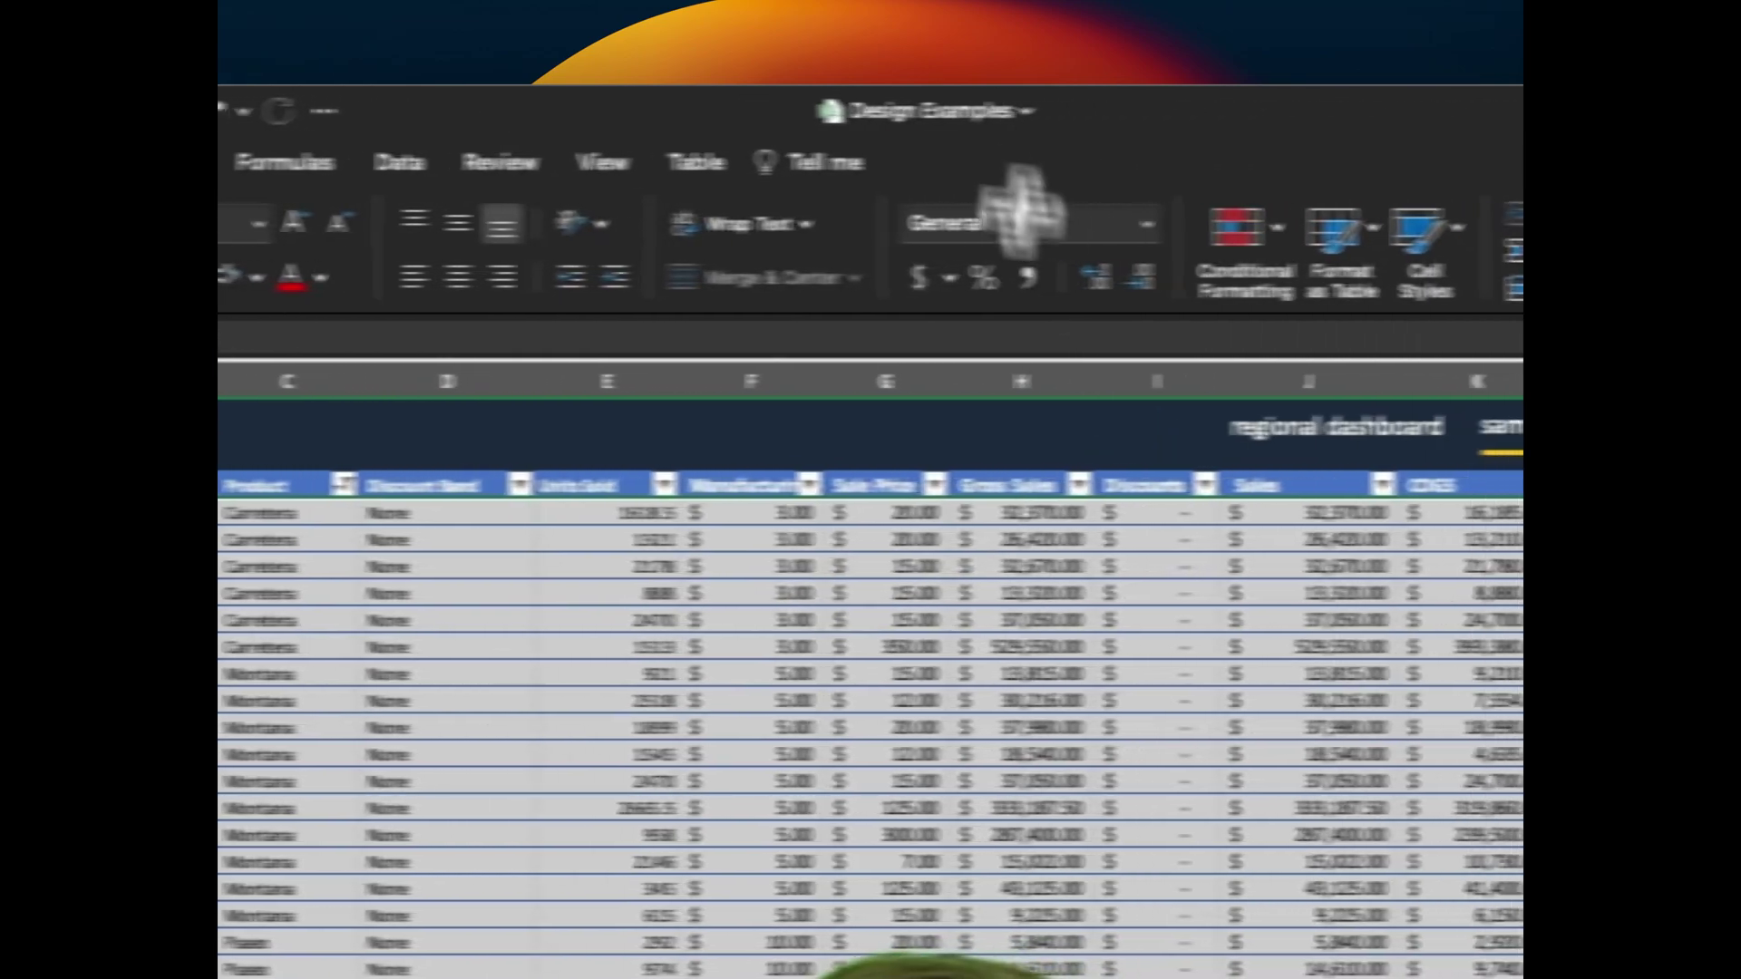
pyautogui.click(1225, 160)
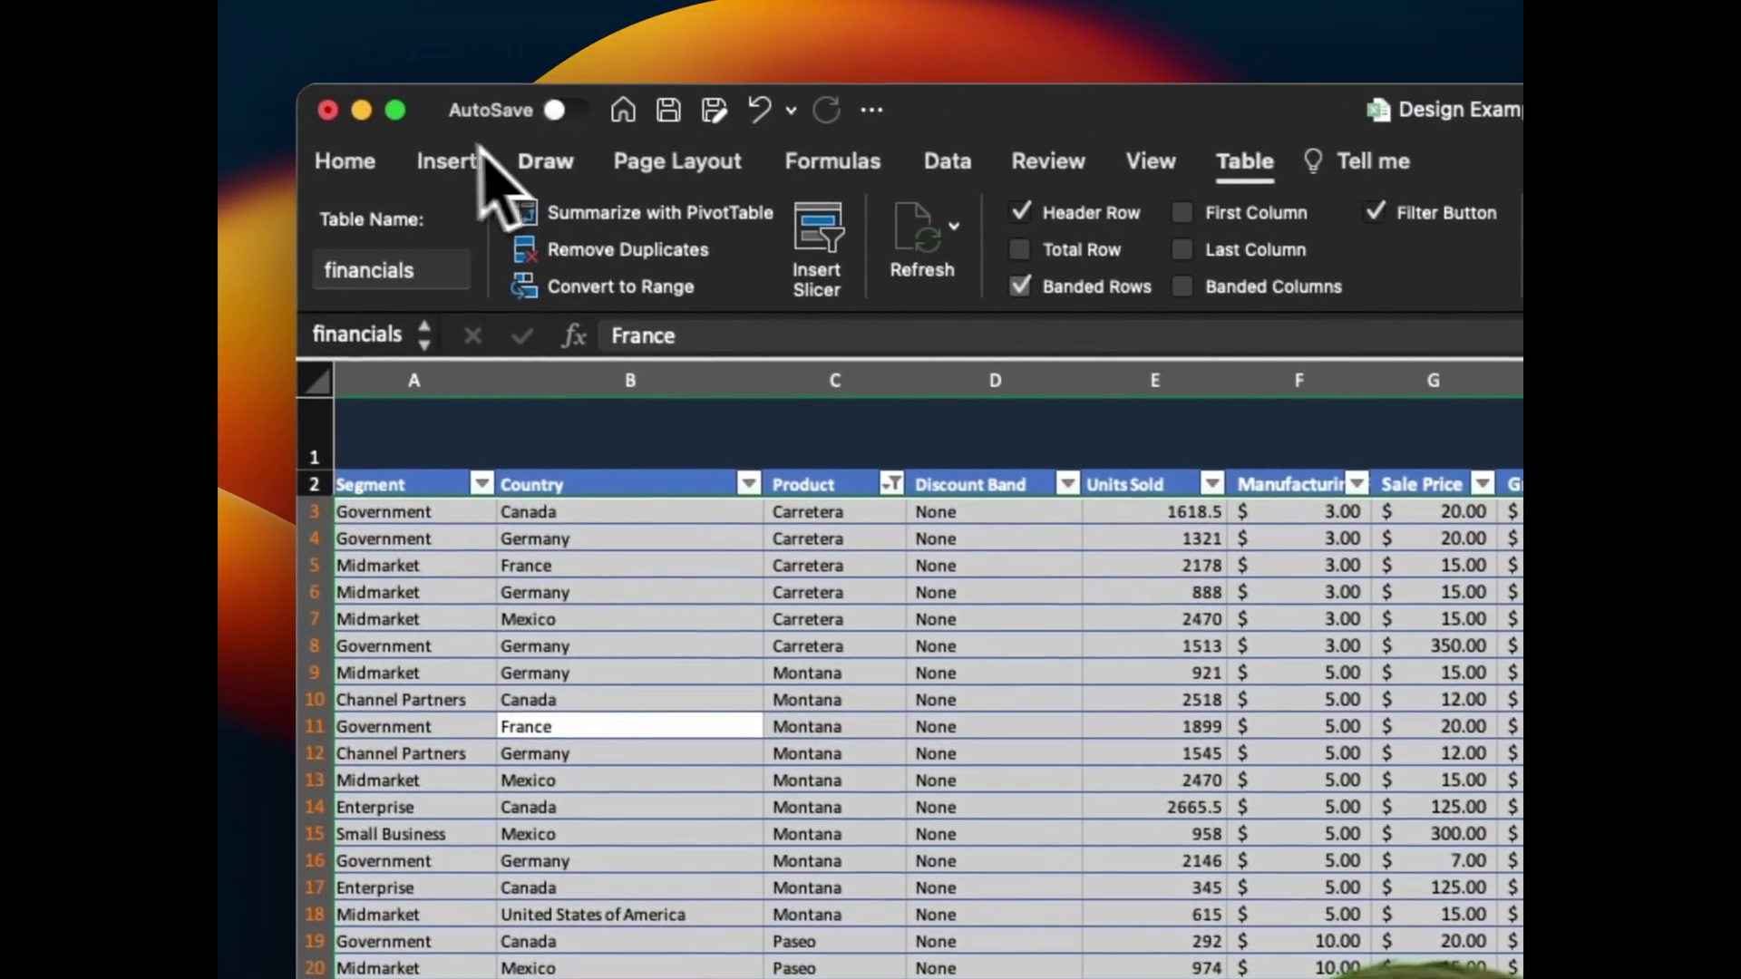
pyautogui.click(479, 158)
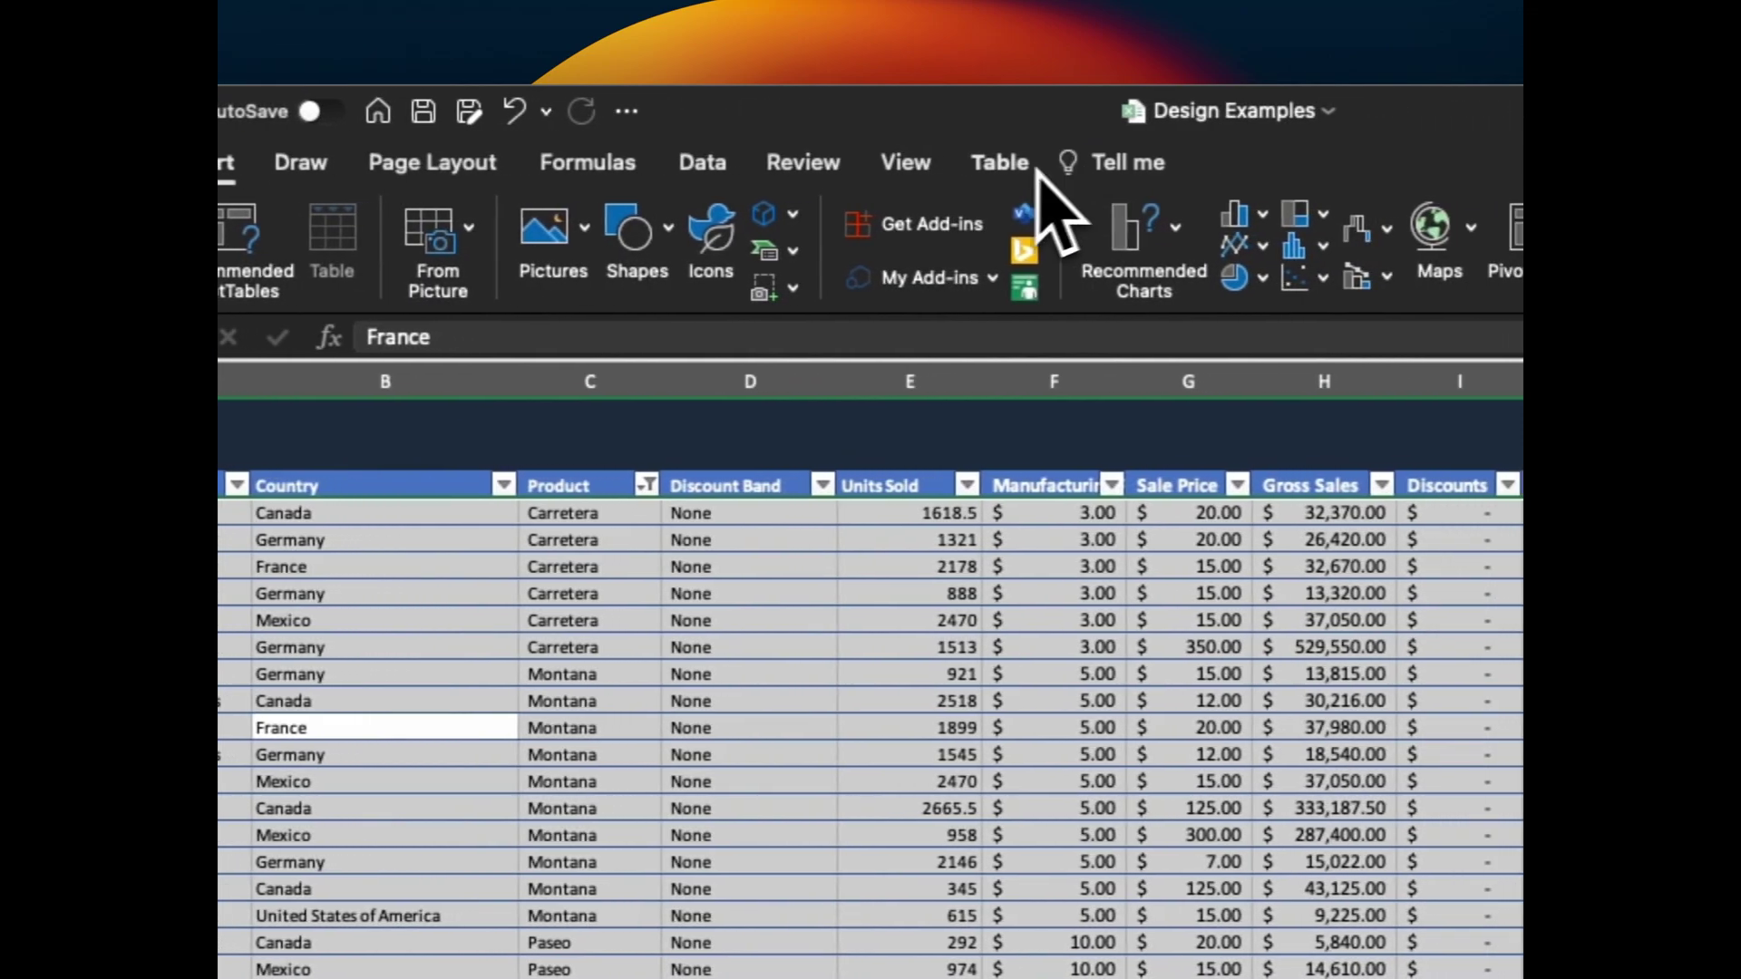
pyautogui.click(1250, 162)
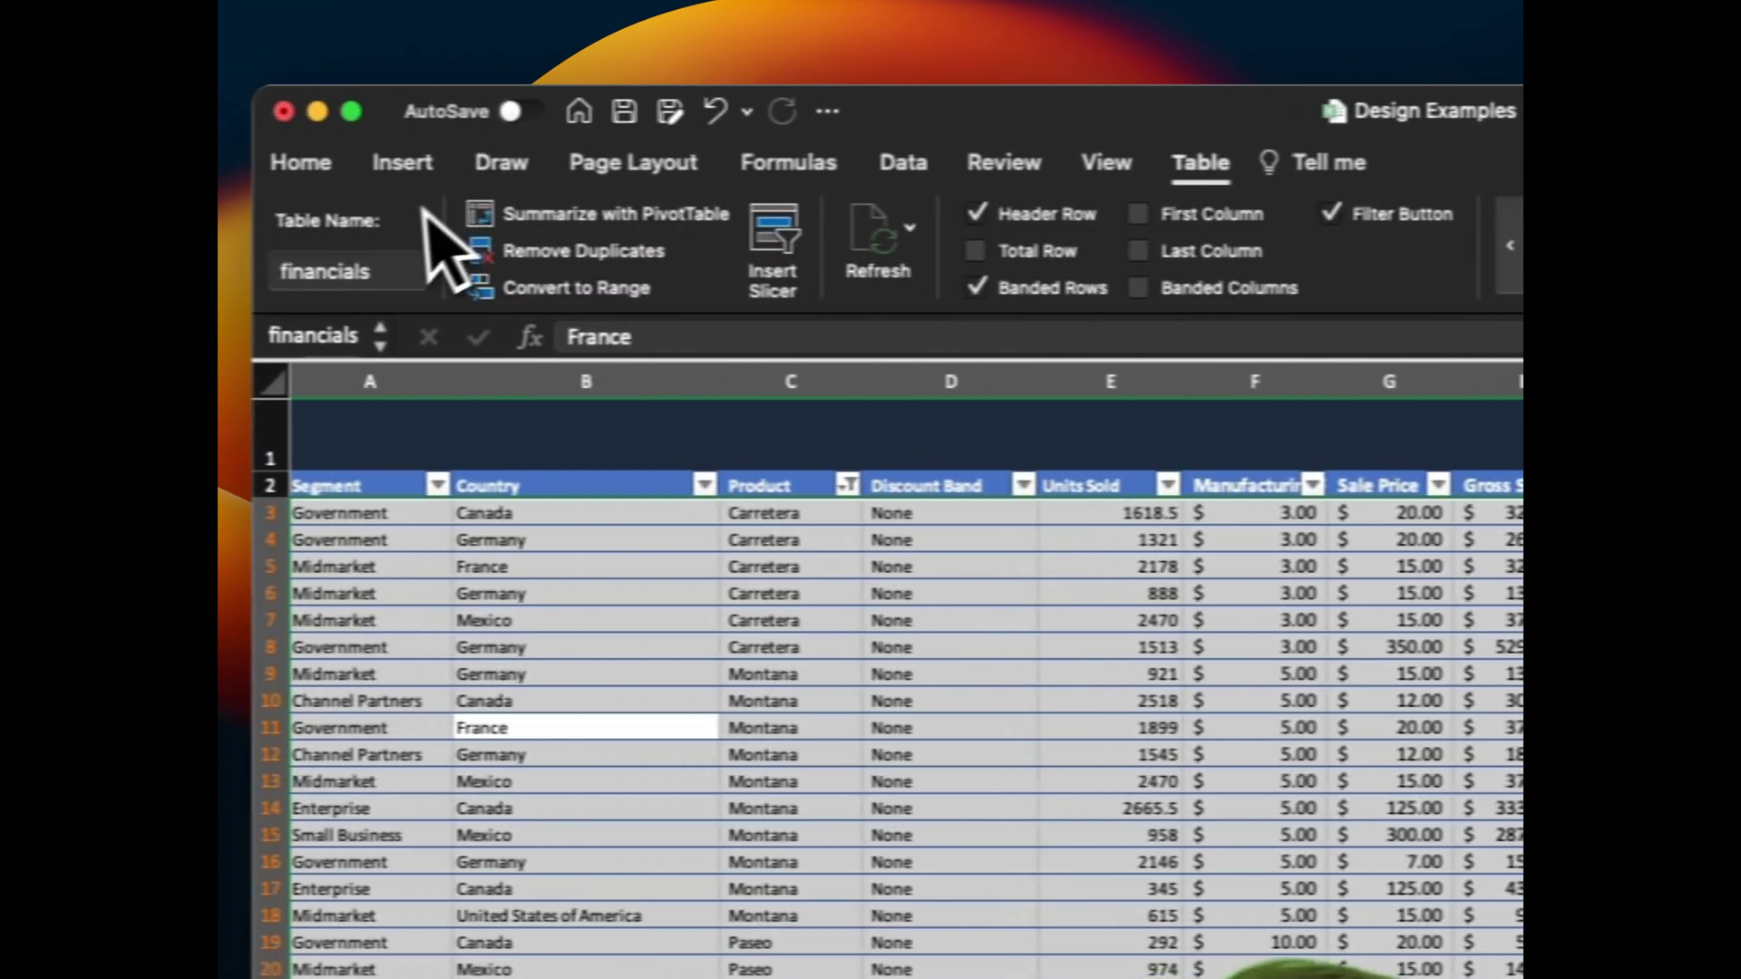
pyautogui.click(392, 270)
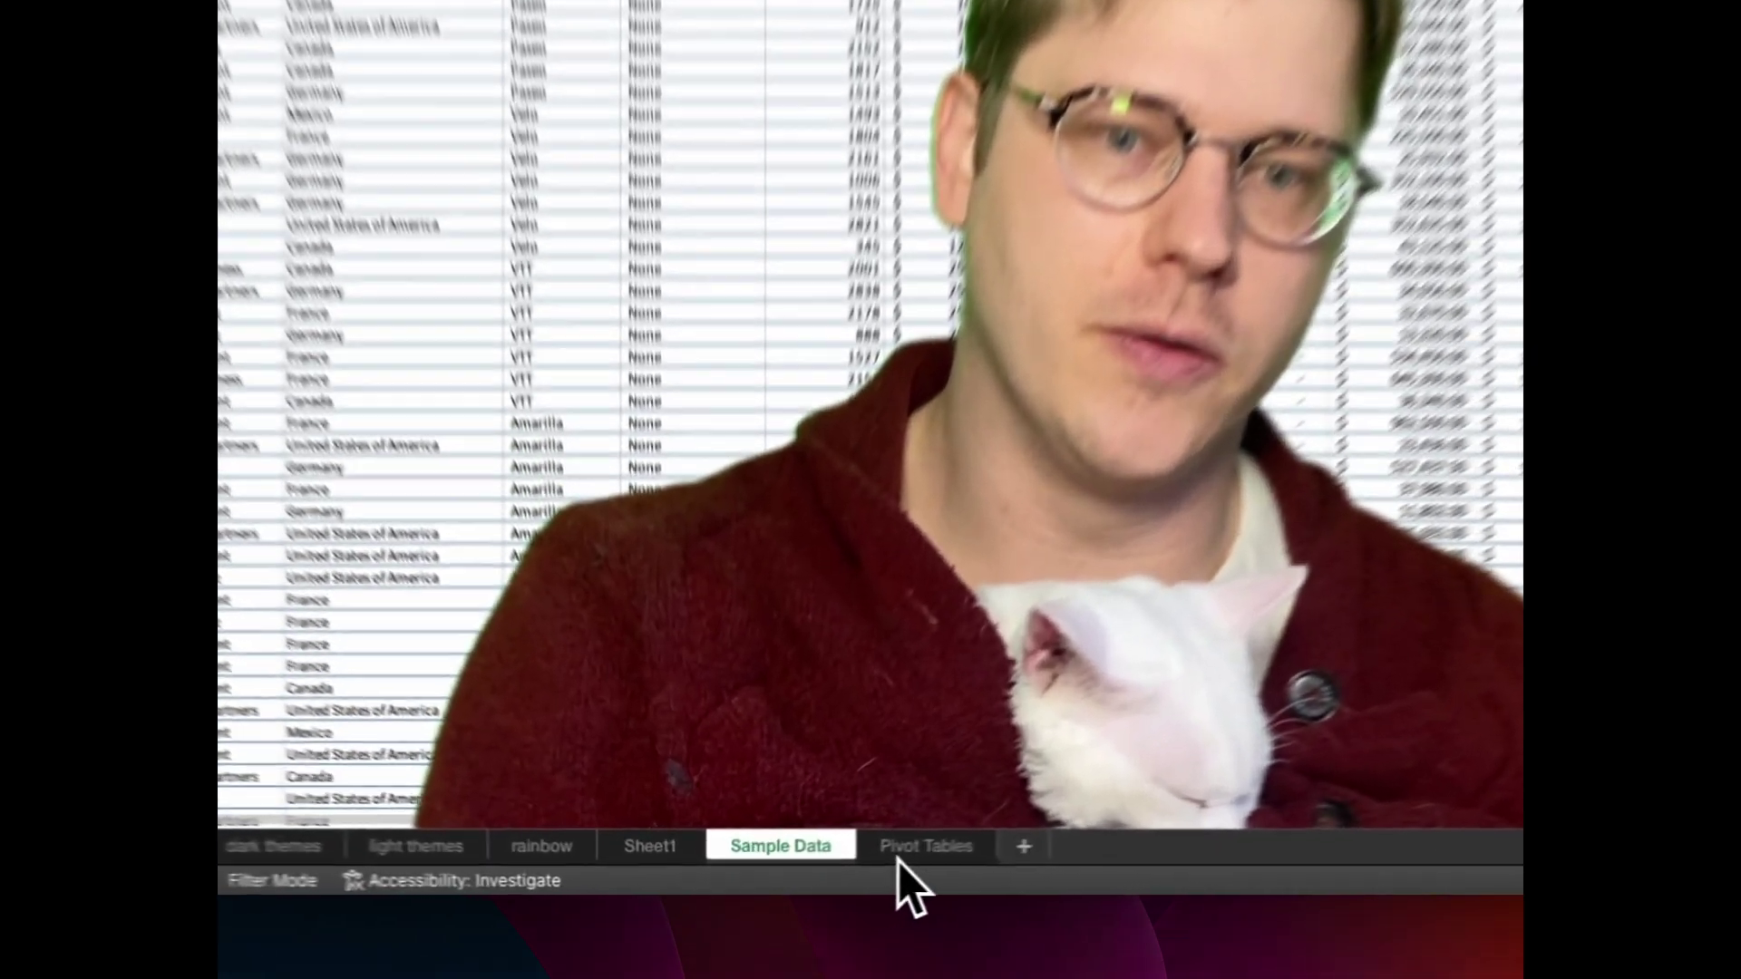
# - On the Pivot Tables sheet, create a pivot from 'financials' summing Units Sold by Date
pyautogui.click(799, 874)
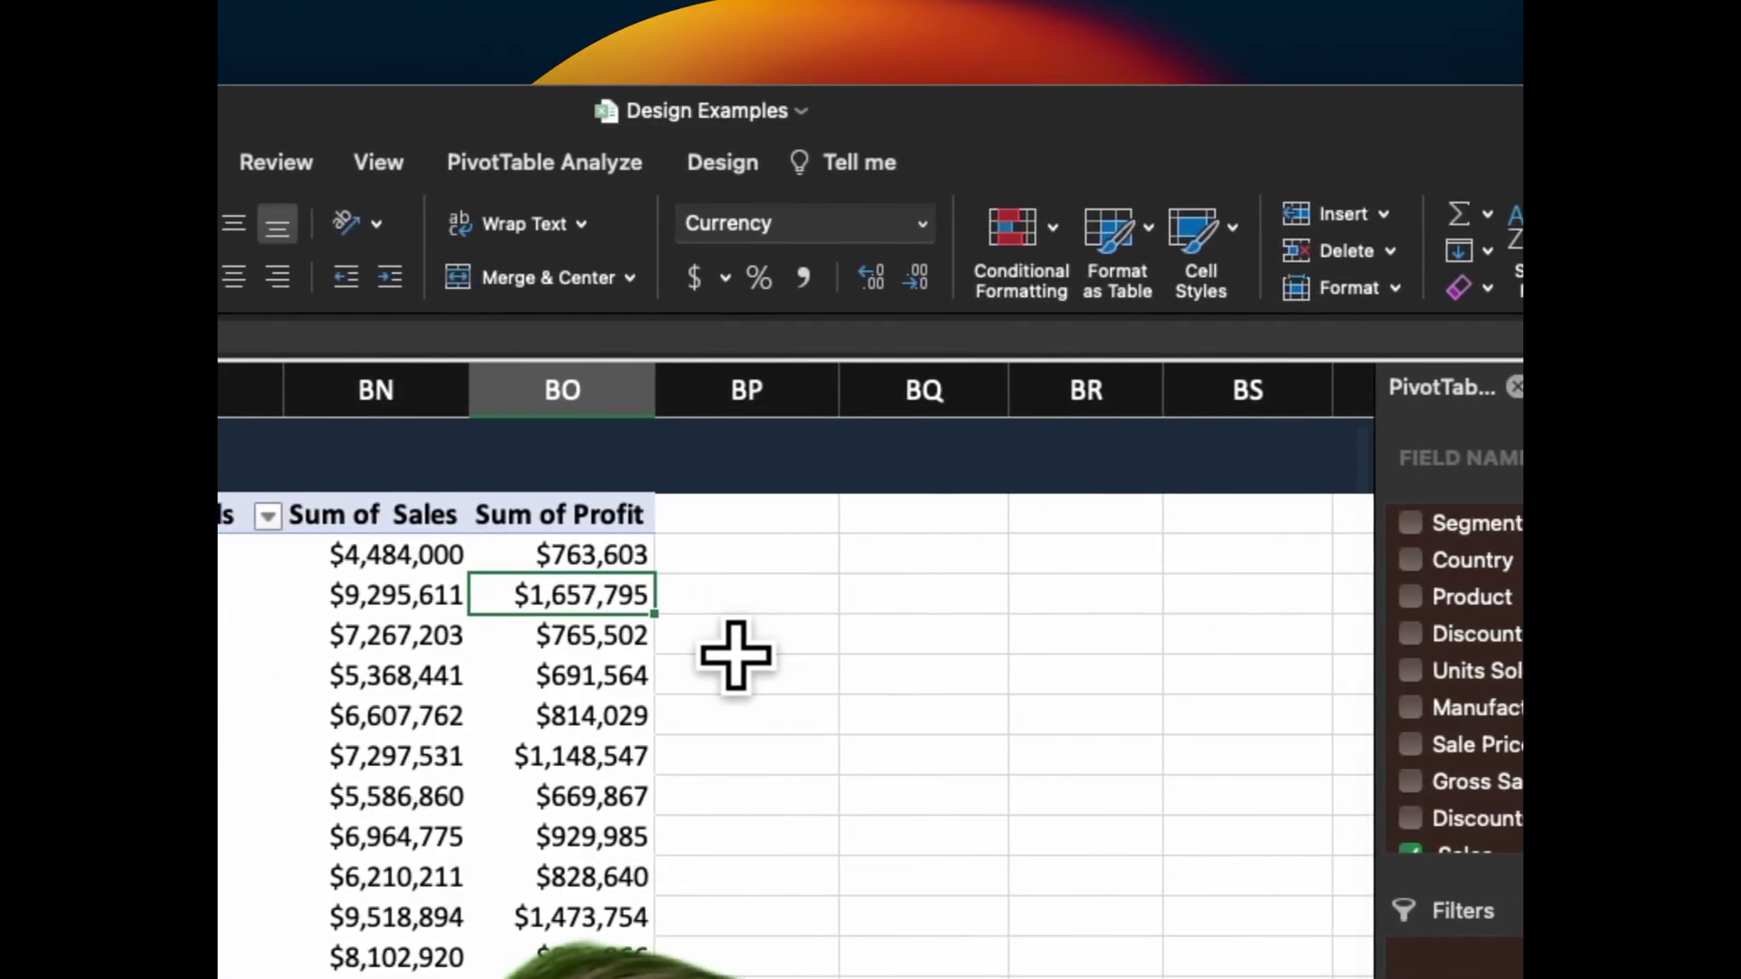
pyautogui.scroll(1, 971, 634)
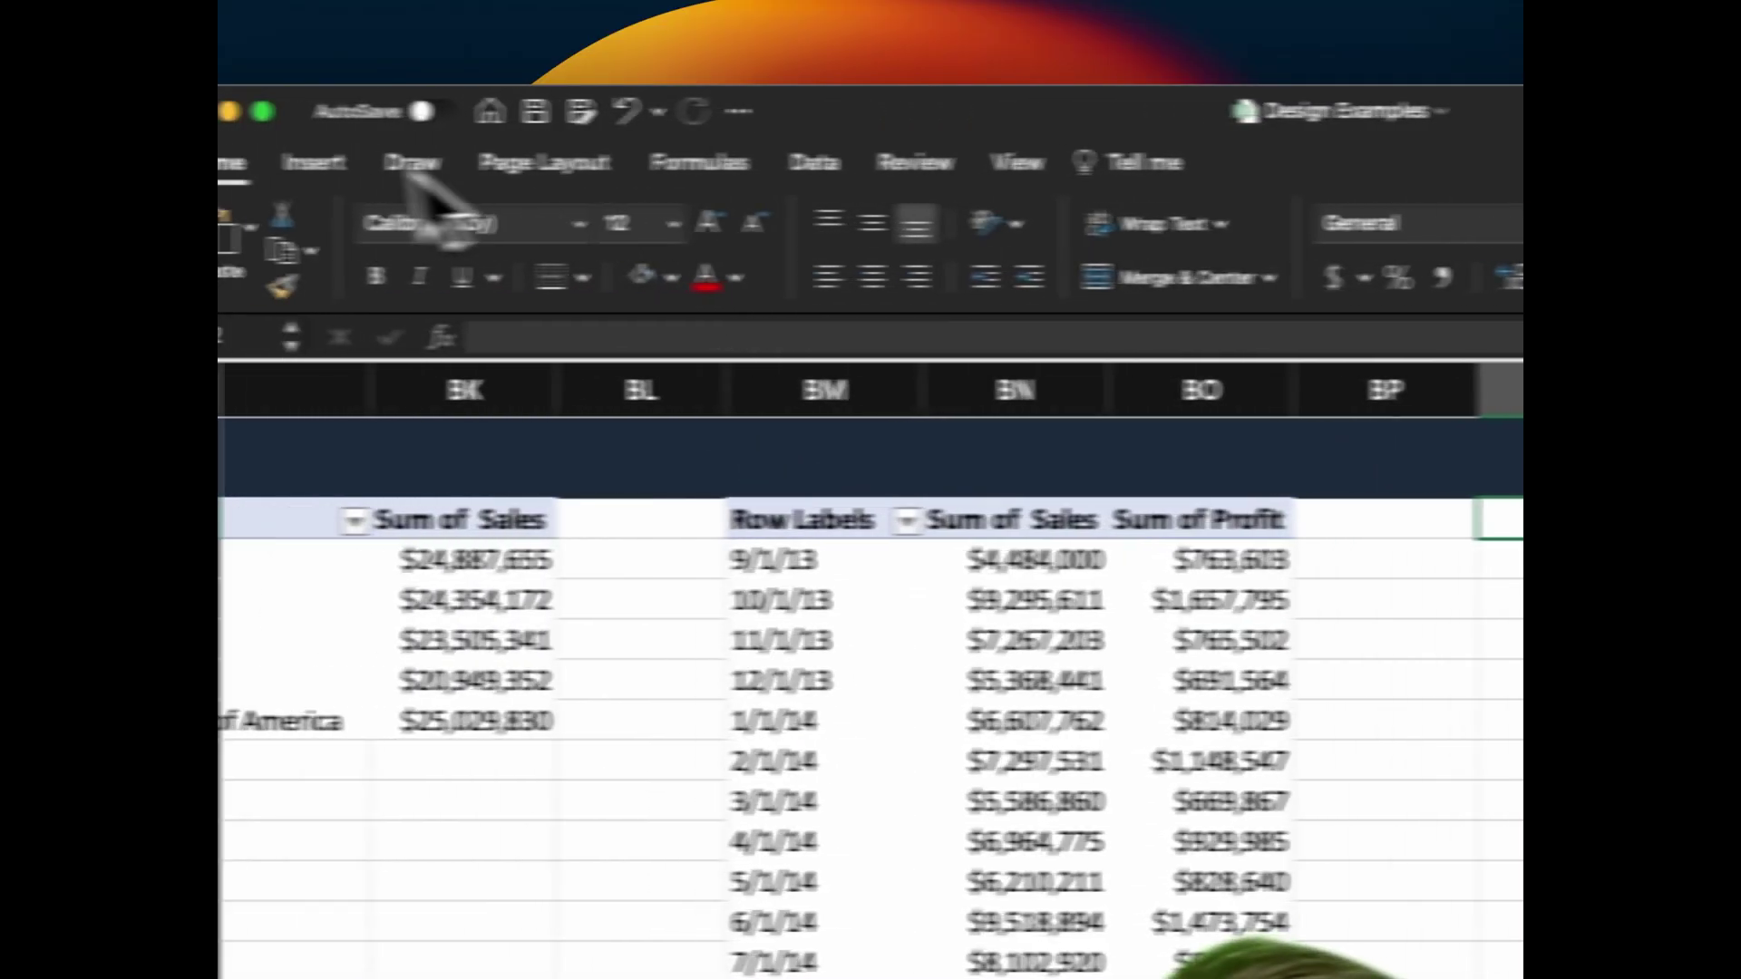
pyautogui.click(443, 165)
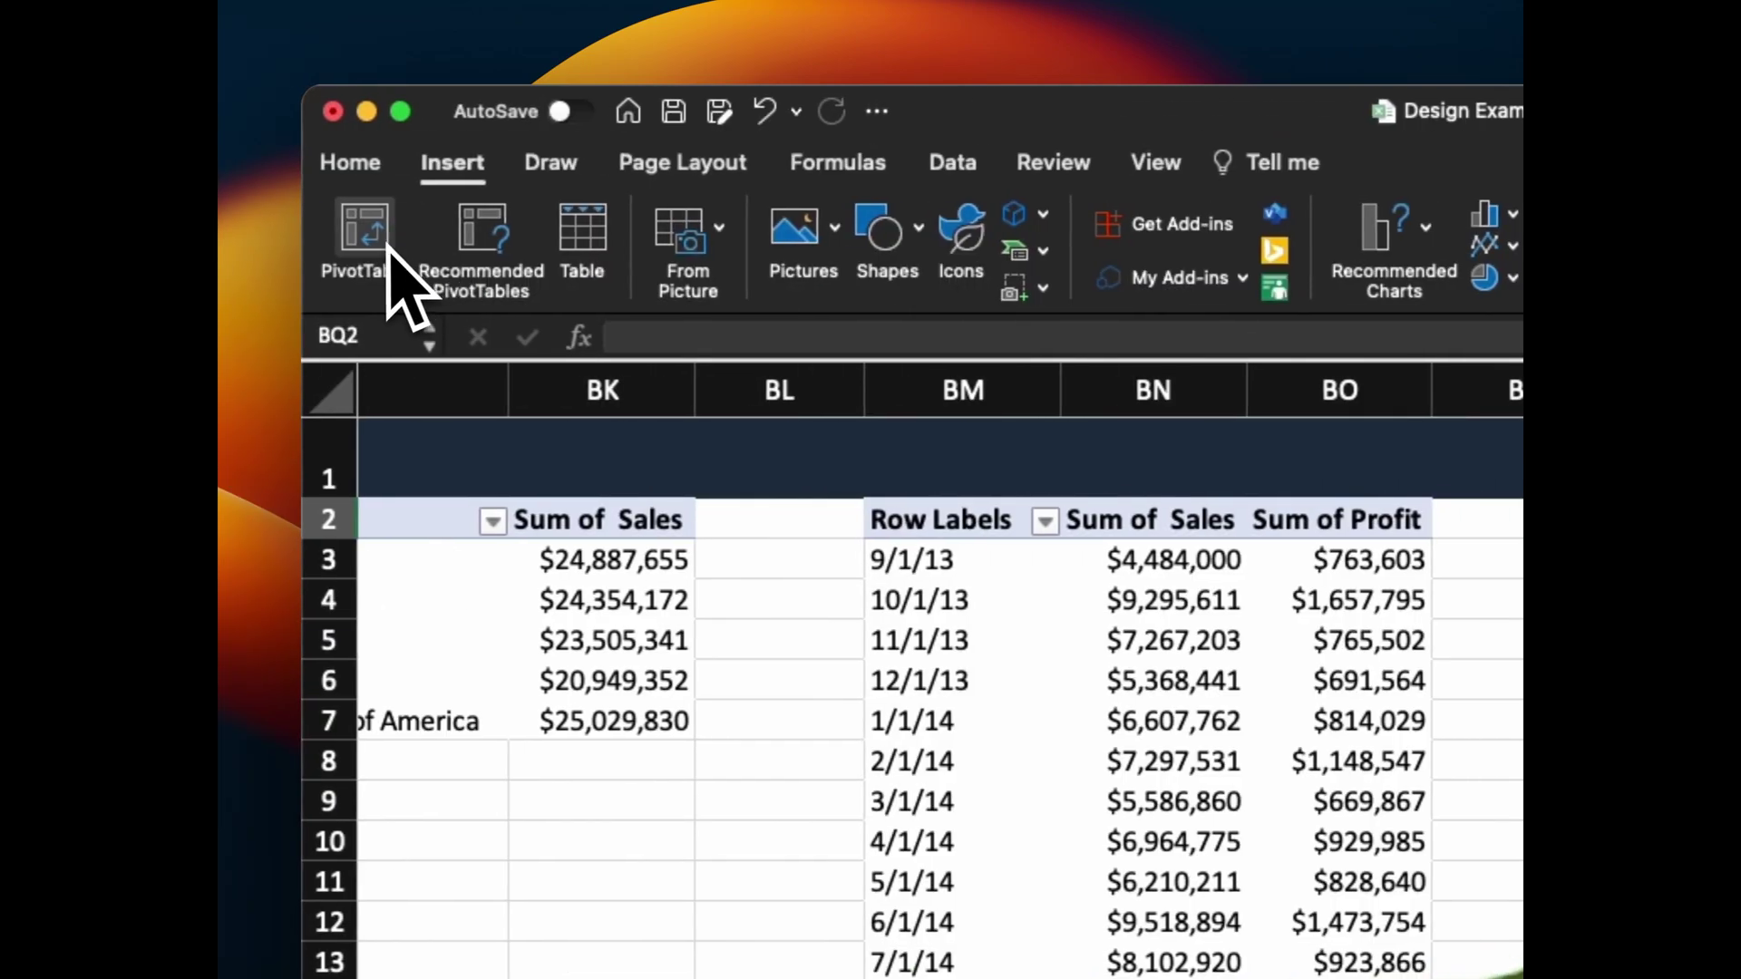
pyautogui.click(357, 239)
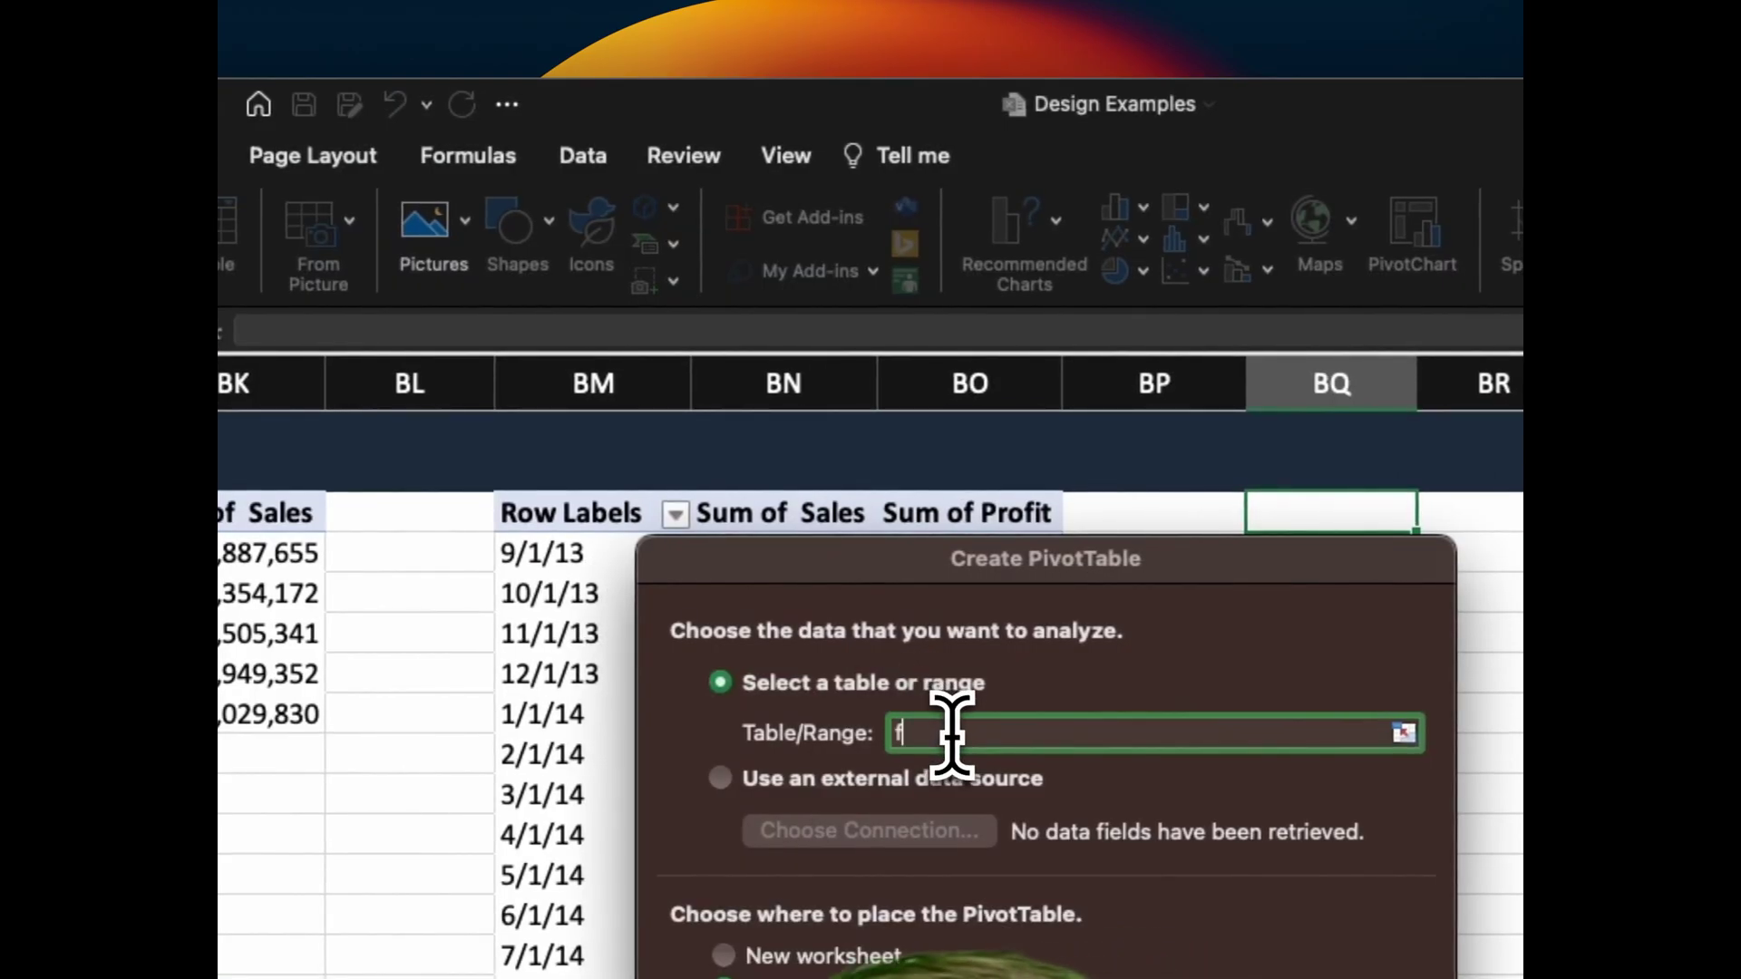
pyautogui.write('financials')
pyautogui.press('Return')
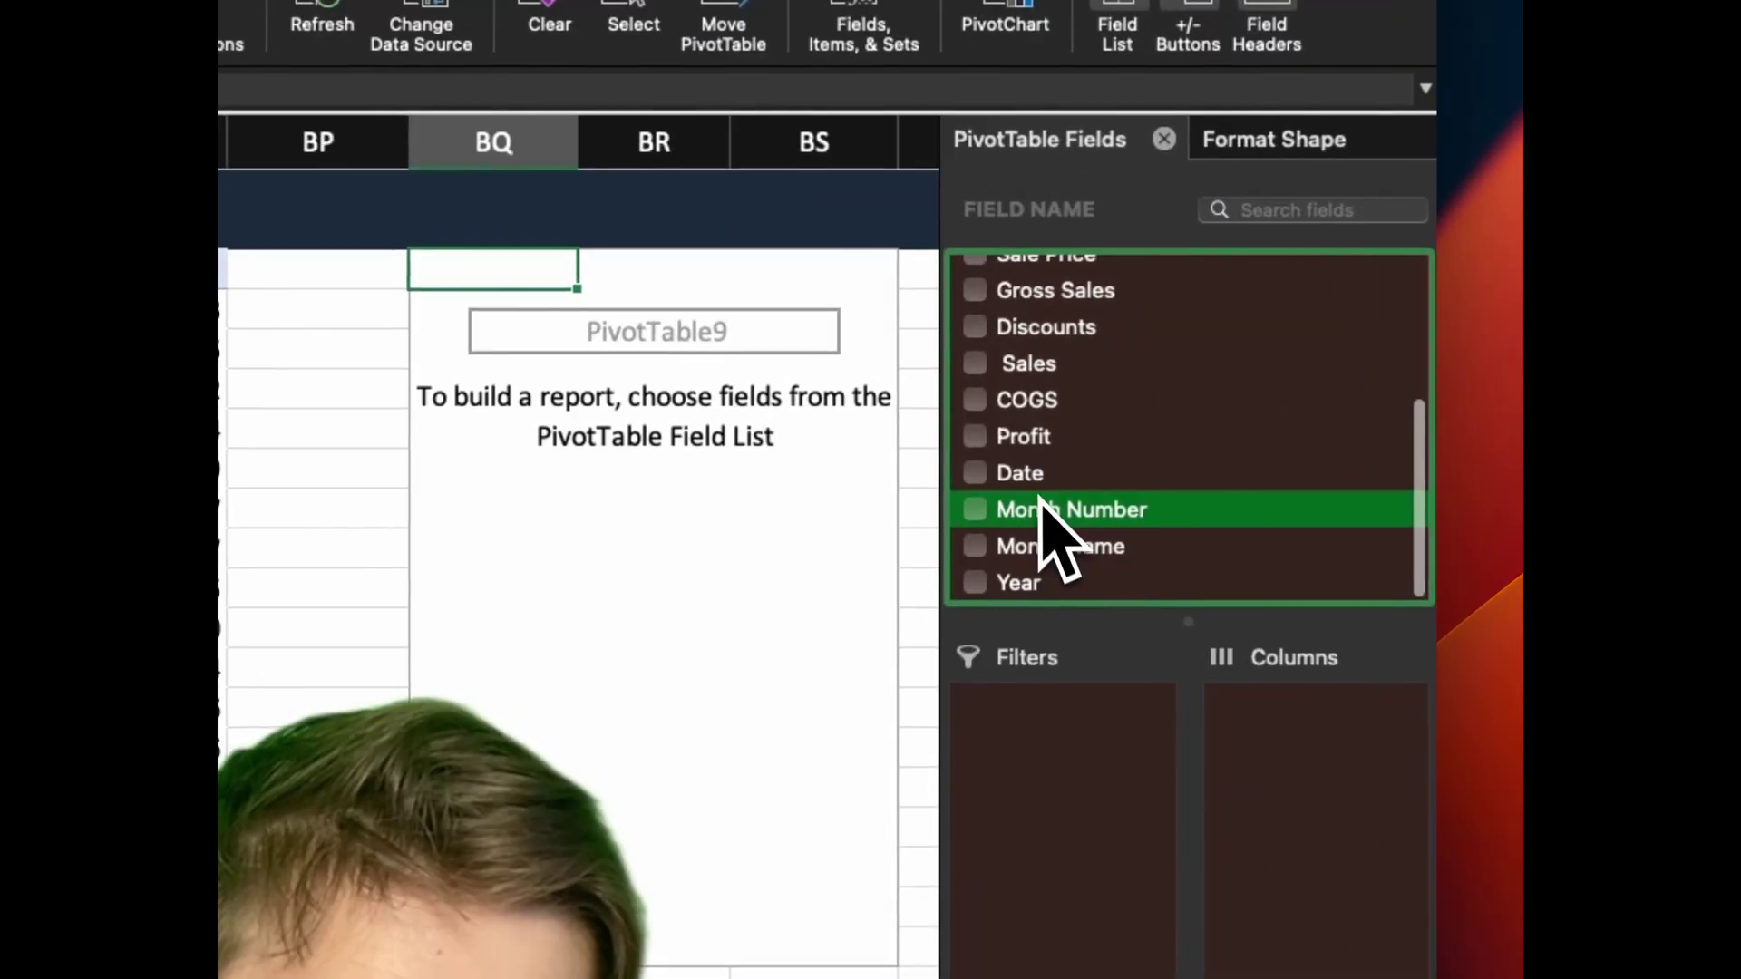
pyautogui.click(1152, 320)
pyautogui.scroll(1, 1078, 709)
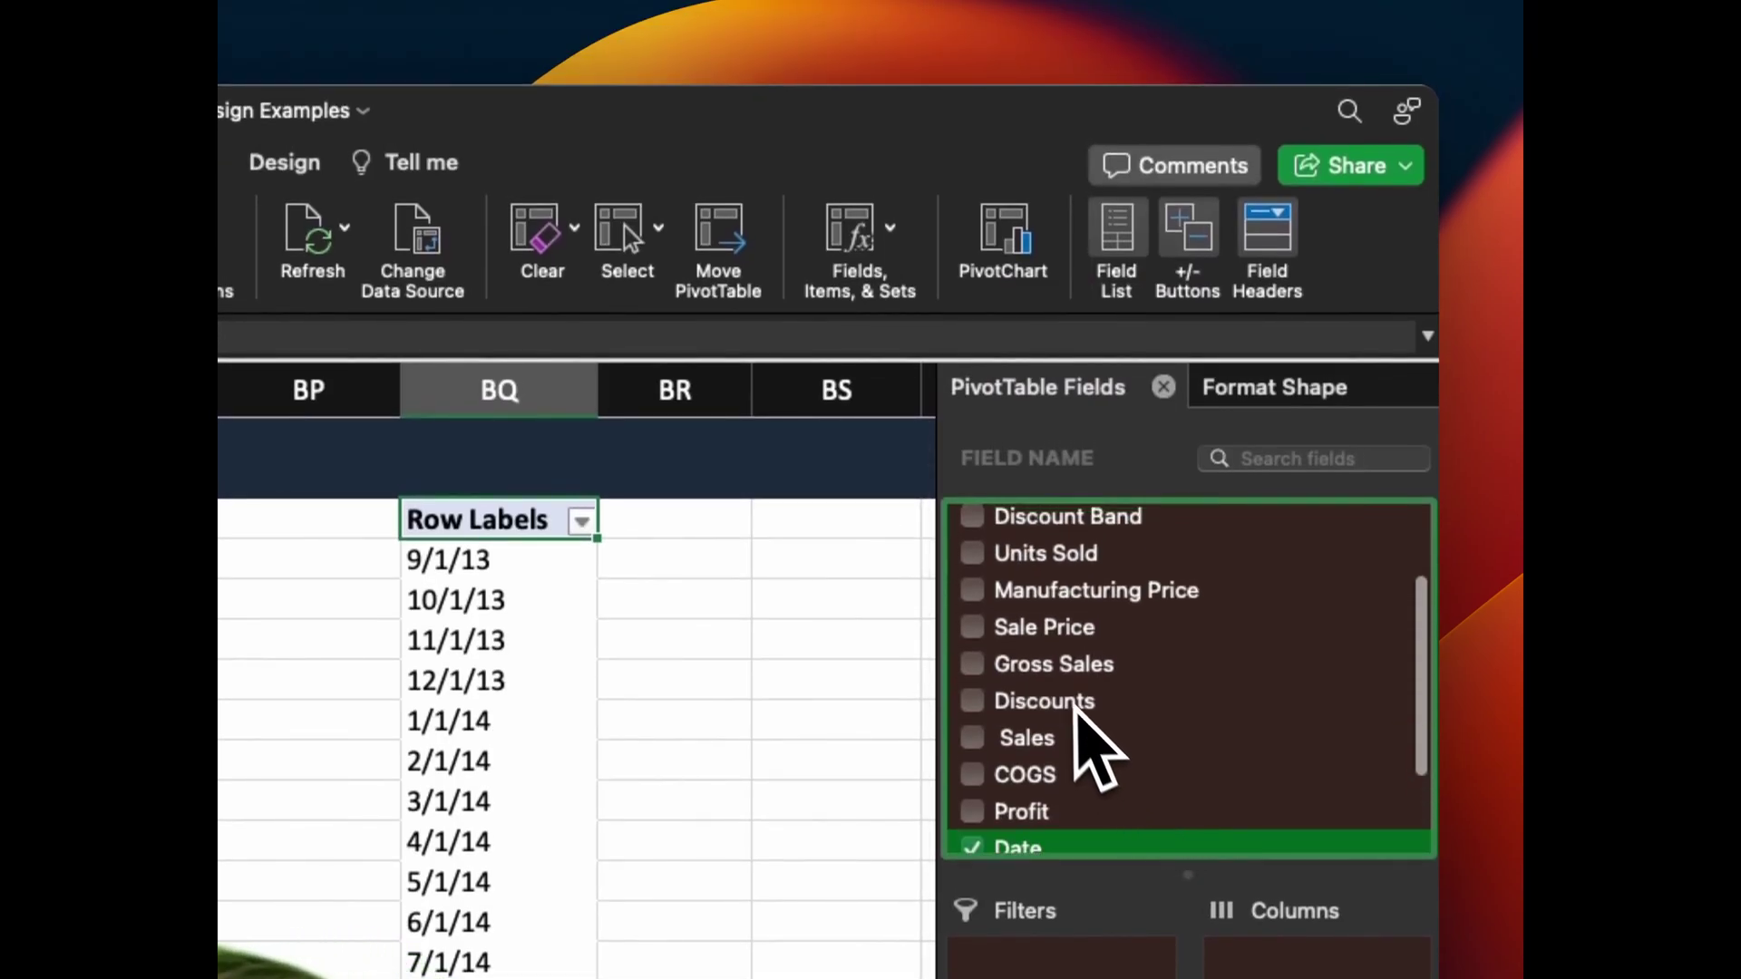
pyautogui.scroll(2, 1050, 651)
pyautogui.moveTo(1043, 668); pyautogui.dragTo(695, 685)
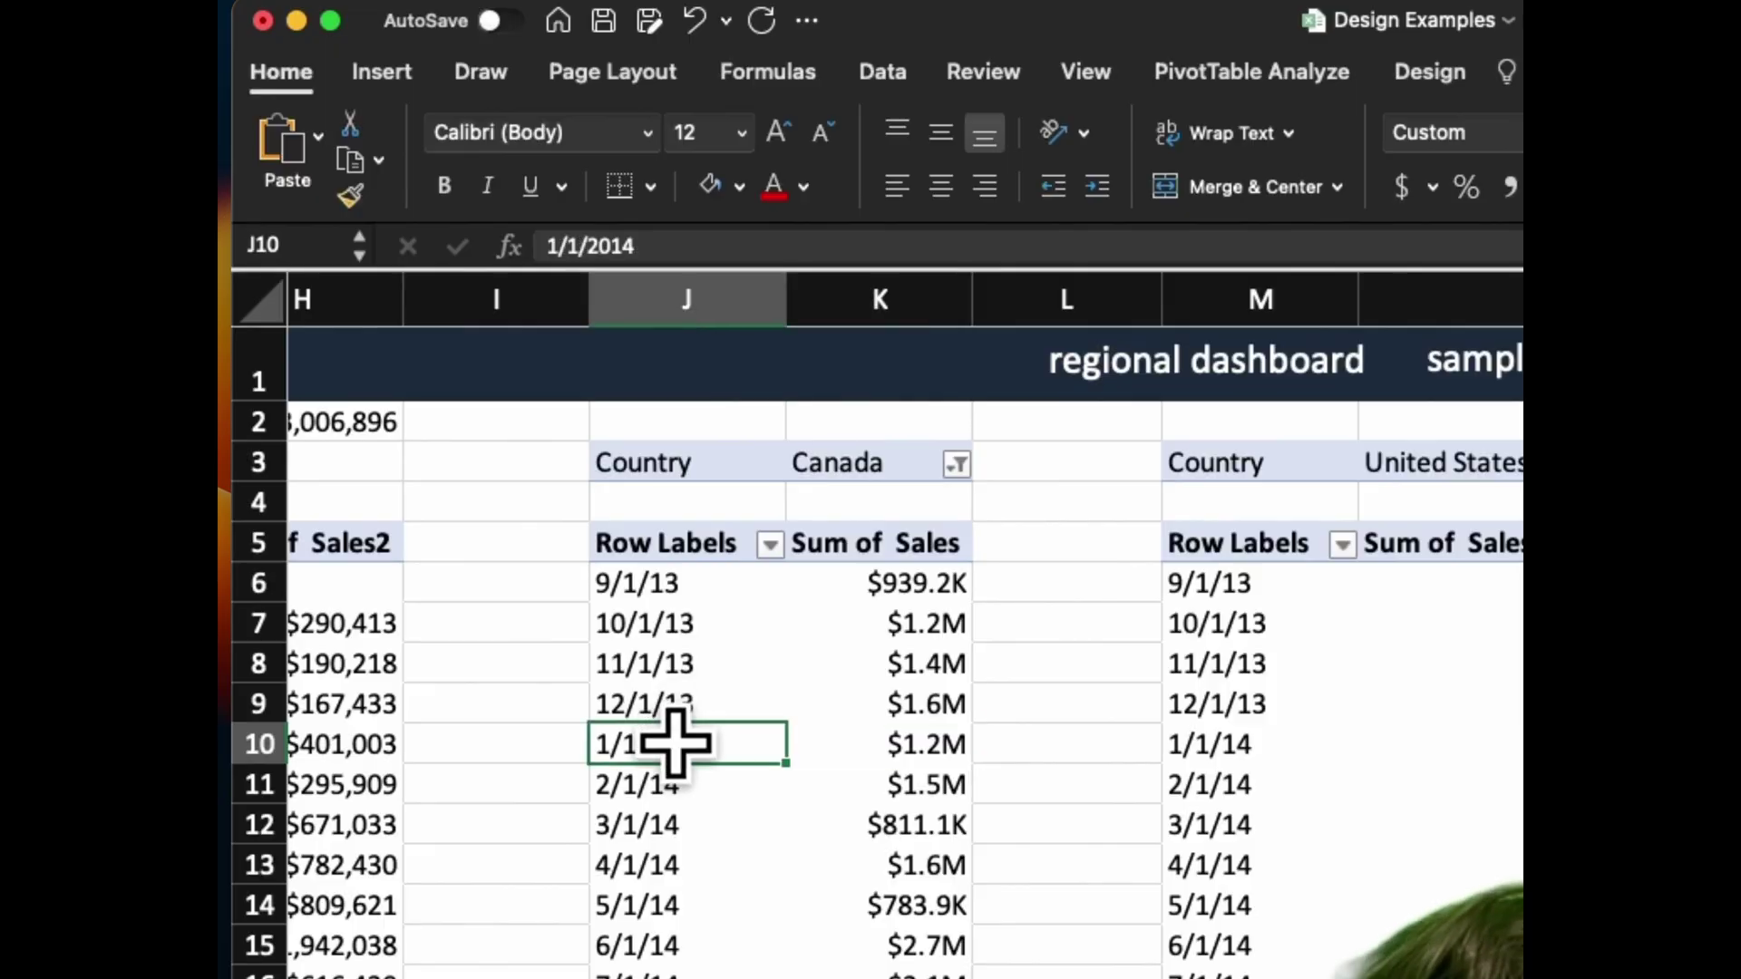
# - Insert a column PivotChart for the Canada sales pivot on the regional dashboard
pyautogui.hscroll(-3, 725, 743)
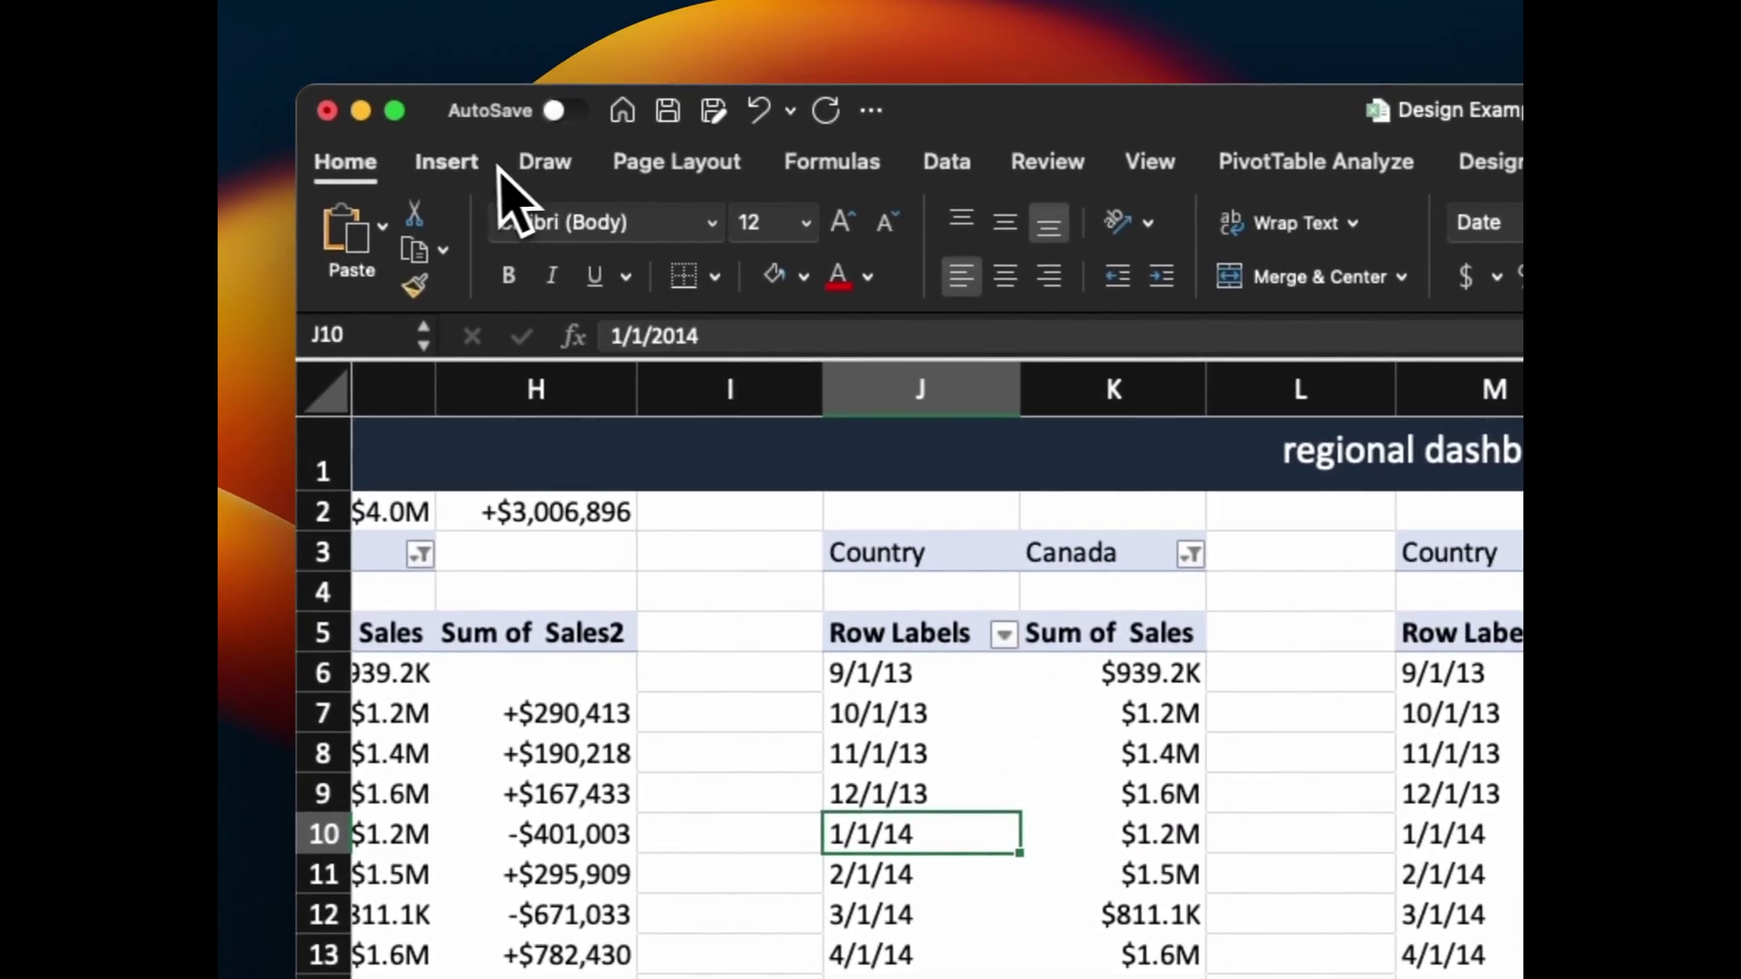
pyautogui.click(382, 71)
pyautogui.click(766, 257)
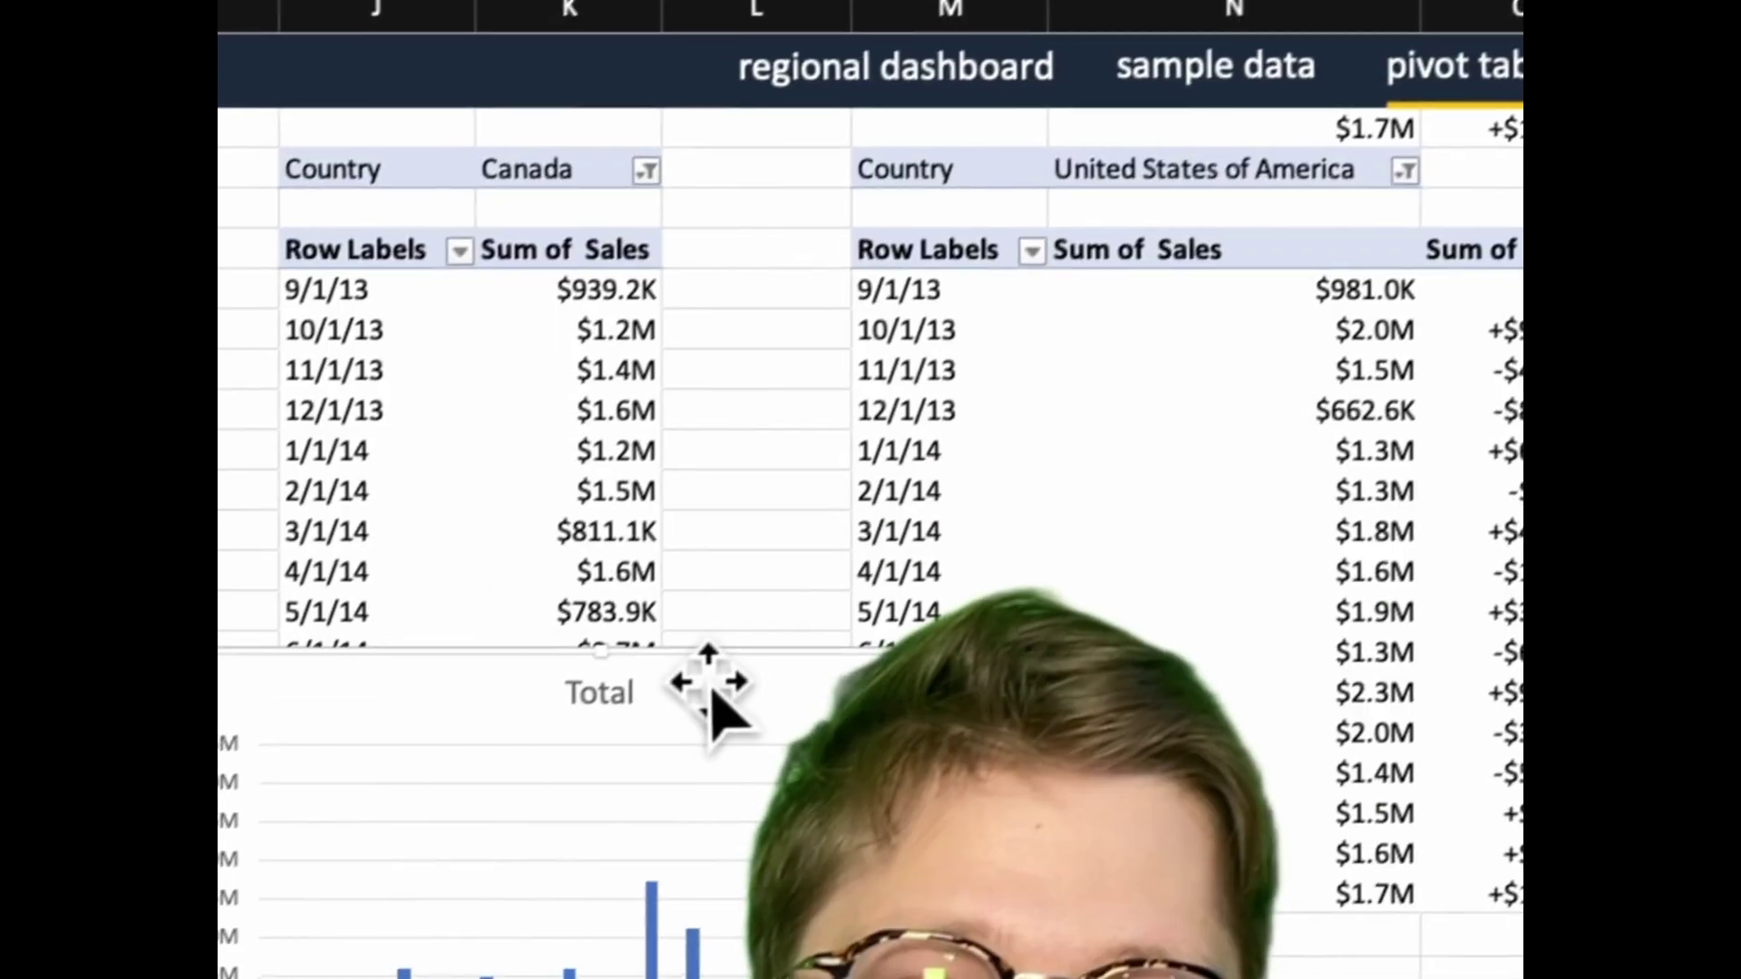
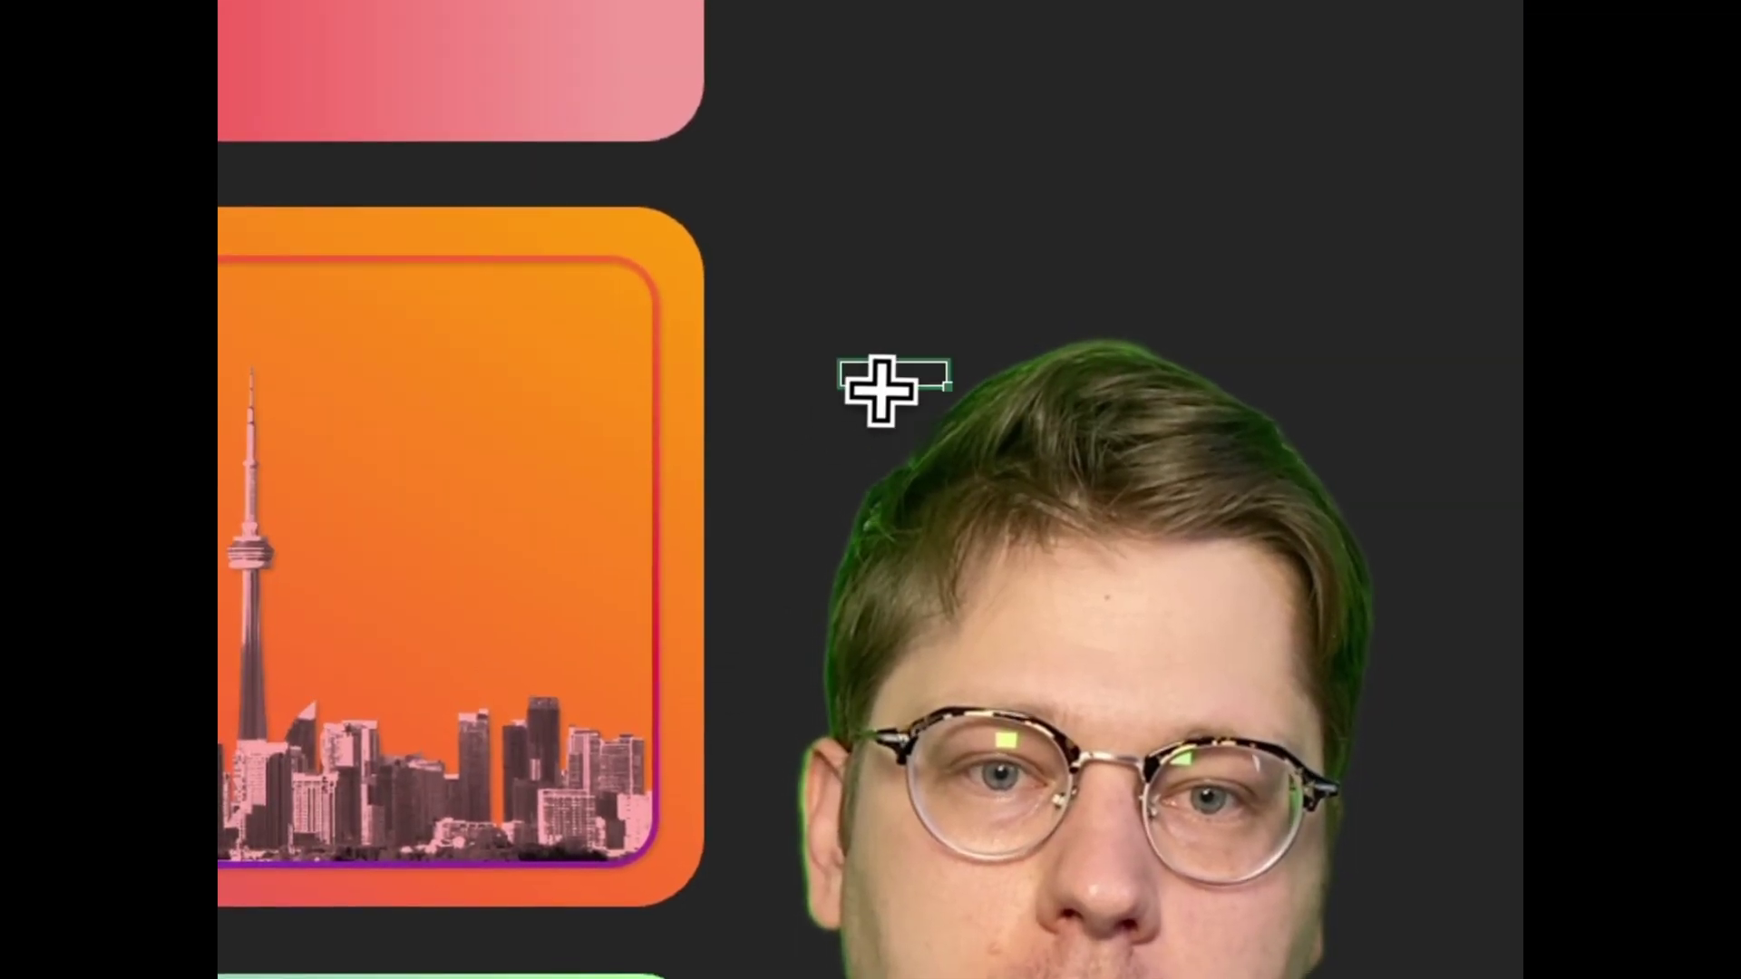
# - Insert a PivotChart of monthly sales into the orange card and make it a line chart
pyautogui.click(884, 388)
pyautogui.moveTo(1259, 372); pyautogui.dragTo(359, 293)
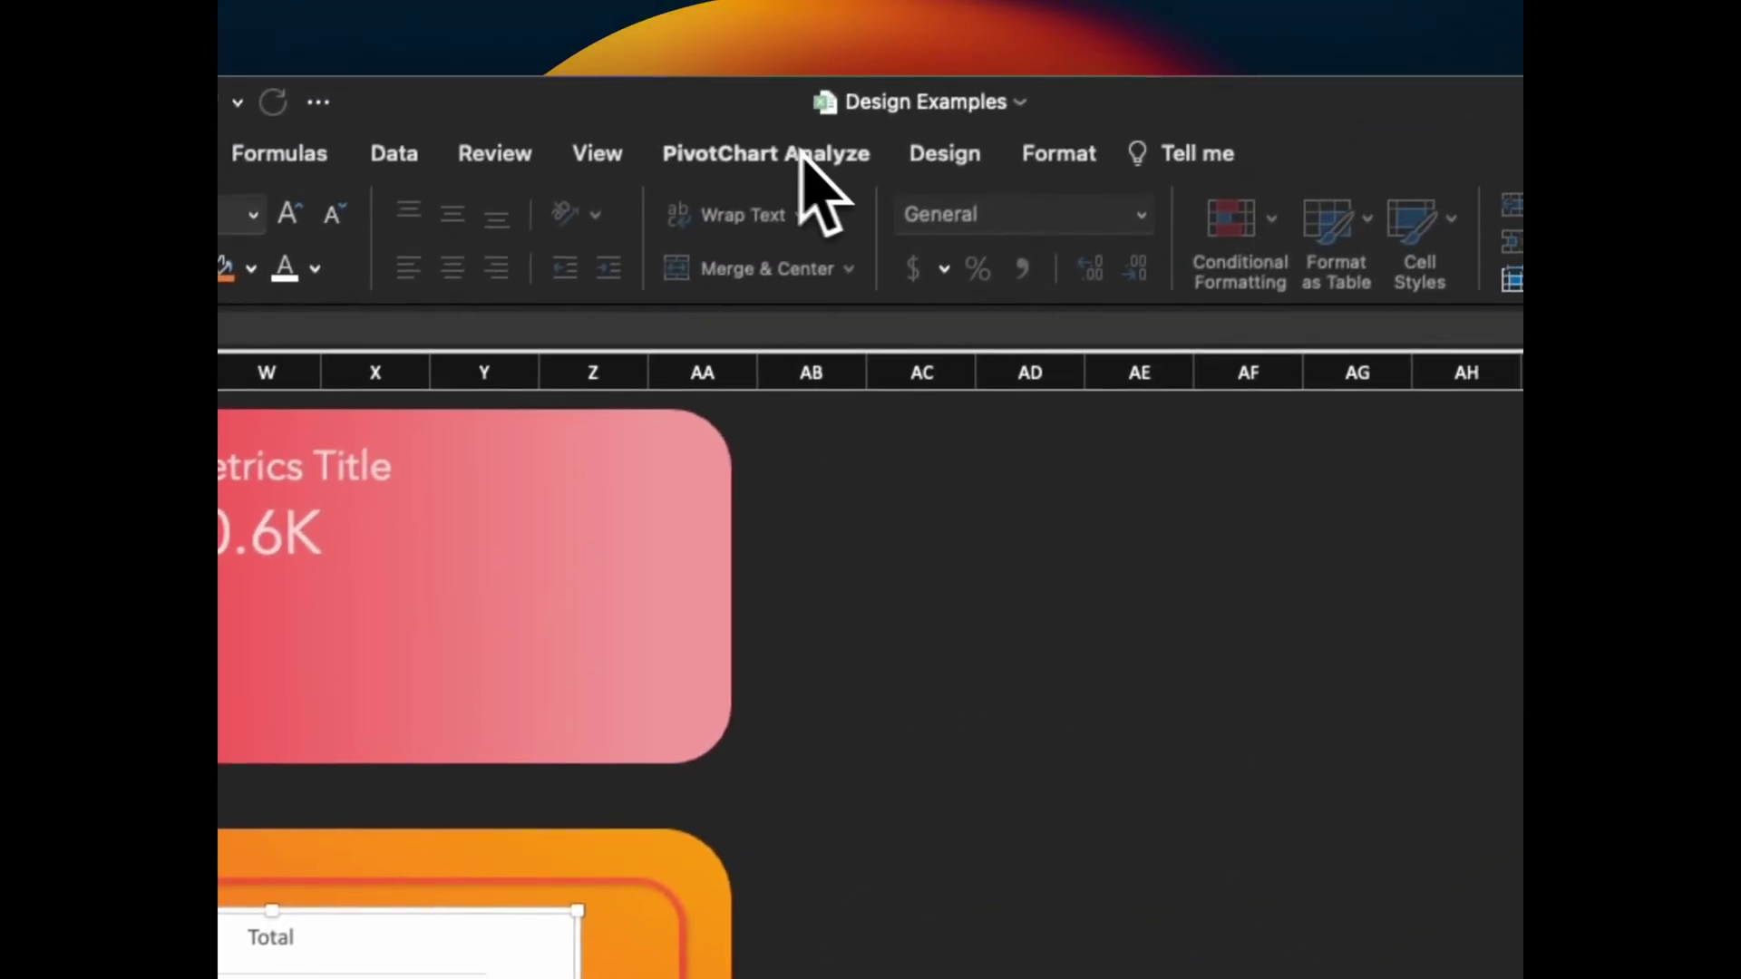
pyautogui.click(974, 168)
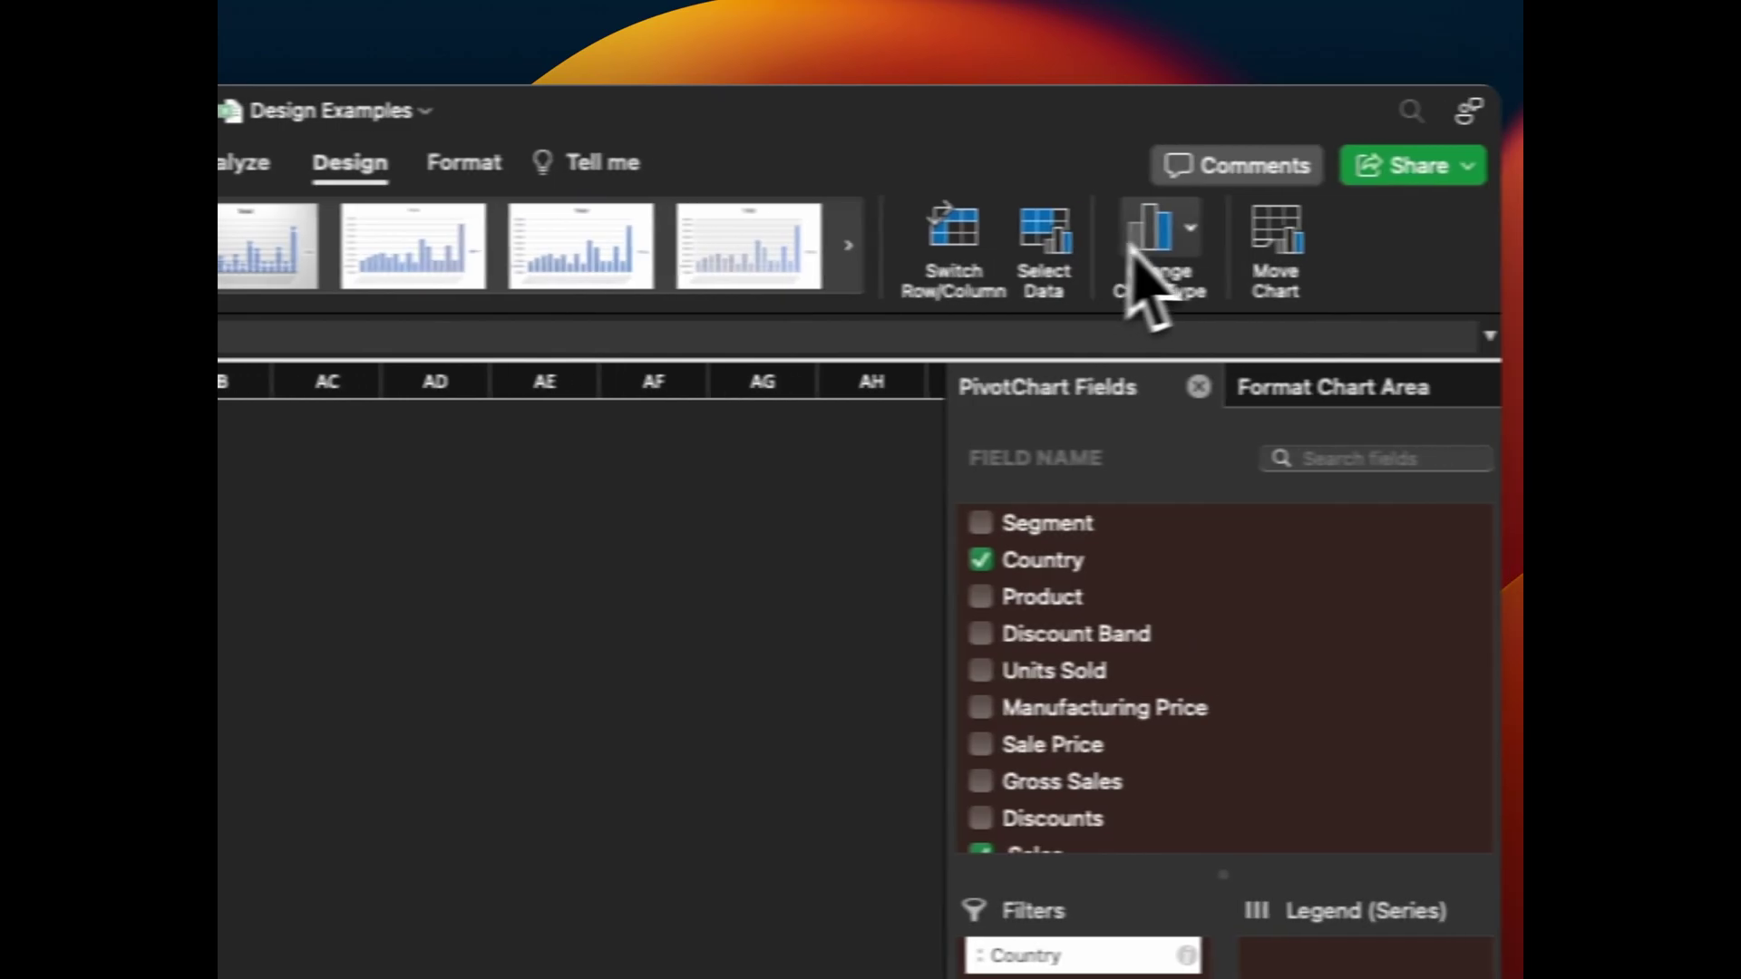
pyautogui.click(1089, 231)
pyautogui.moveTo(1165, 354)
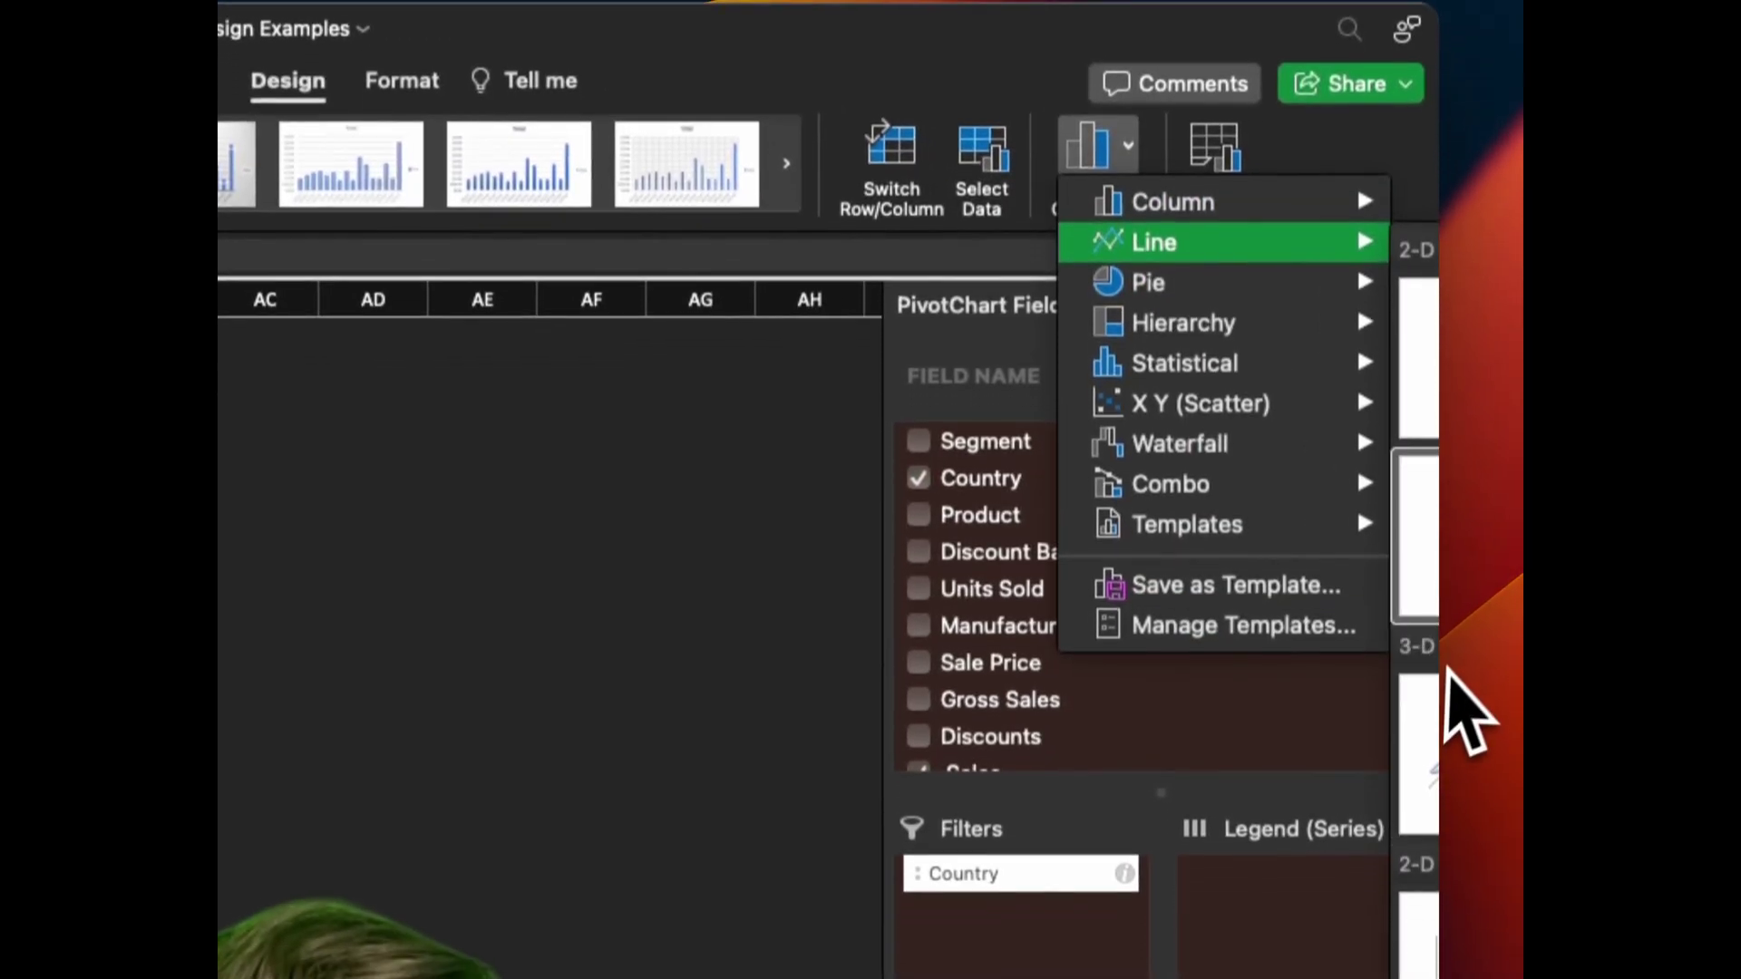
pyautogui.click(1433, 560)
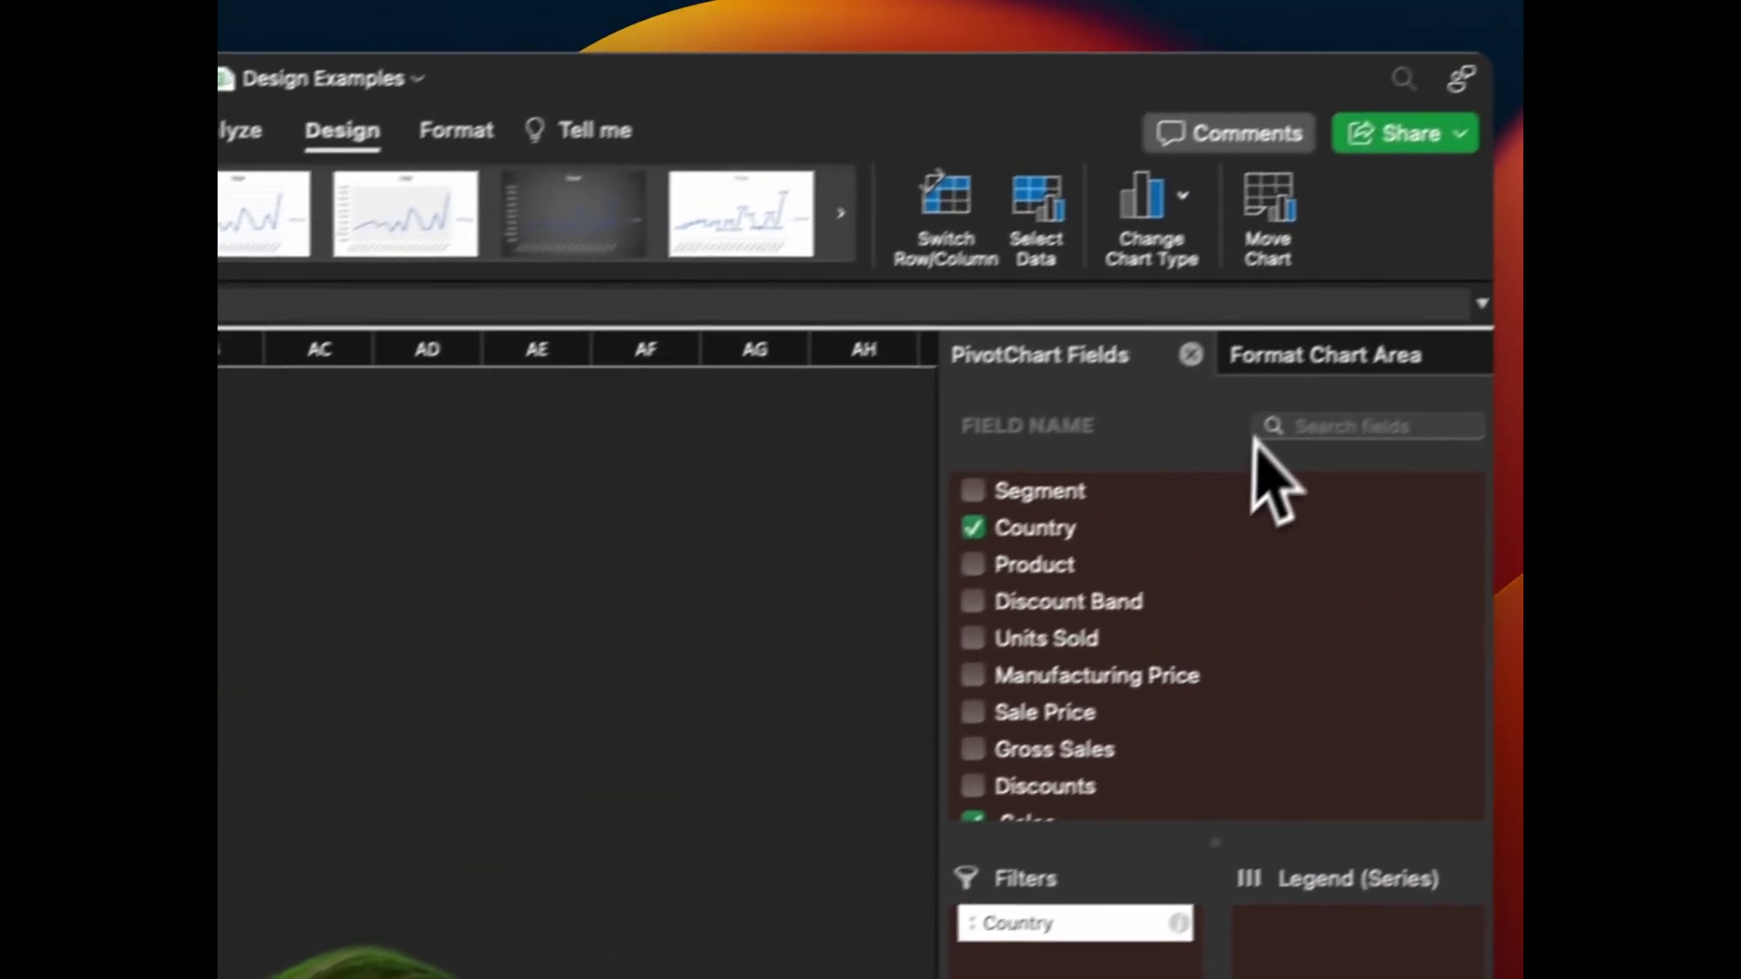
# - Set the chart area's border to No line
pyautogui.click(1220, 390)
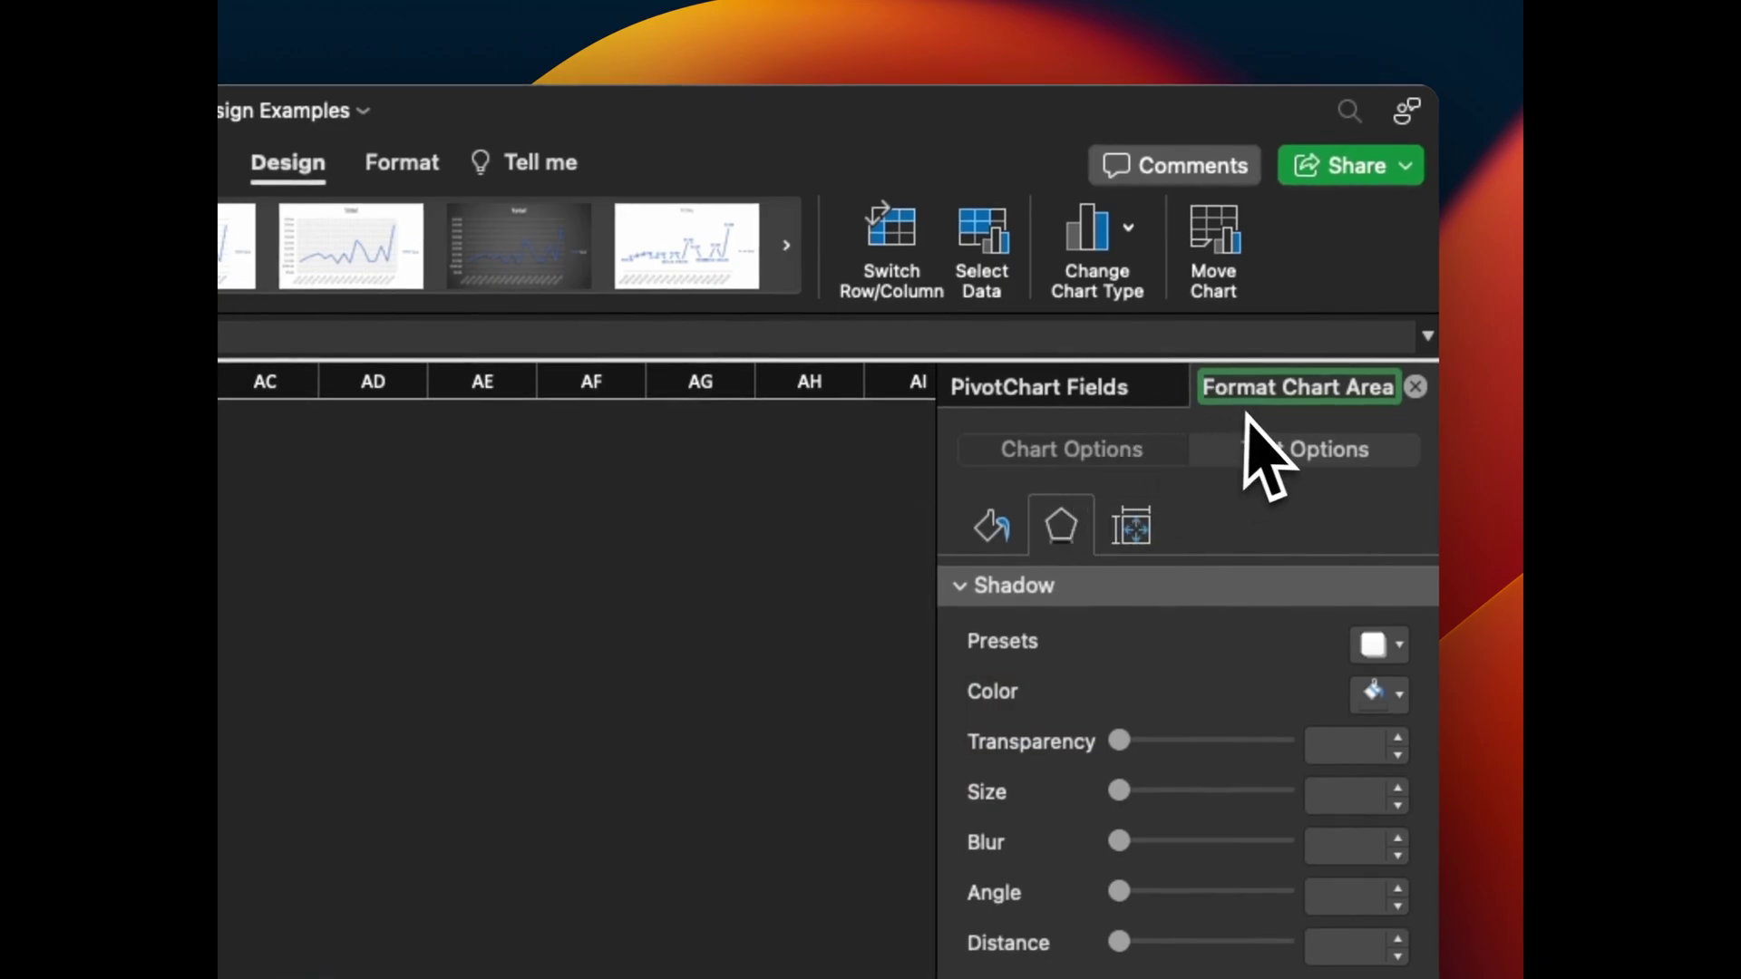
pyautogui.click(992, 526)
pyautogui.click(988, 590)
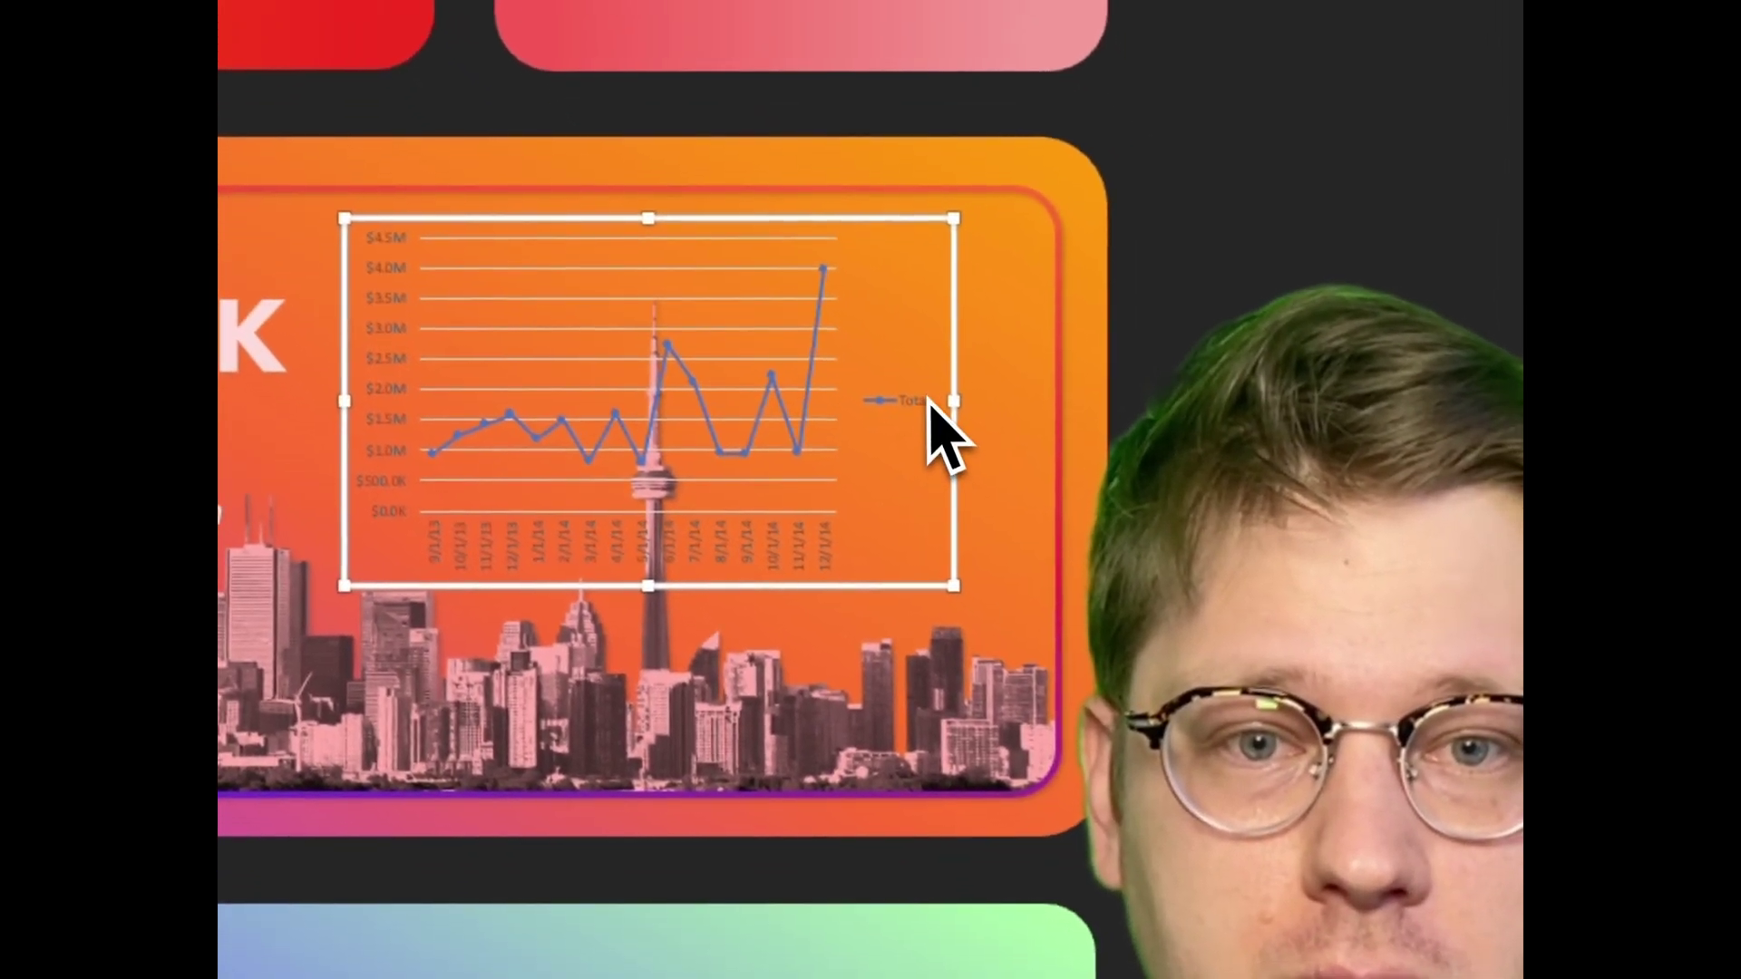
# - Delete the horizontal gridlines and resize the plot area wider and shorter
pyautogui.click(634, 432)
pyautogui.press('Delete')
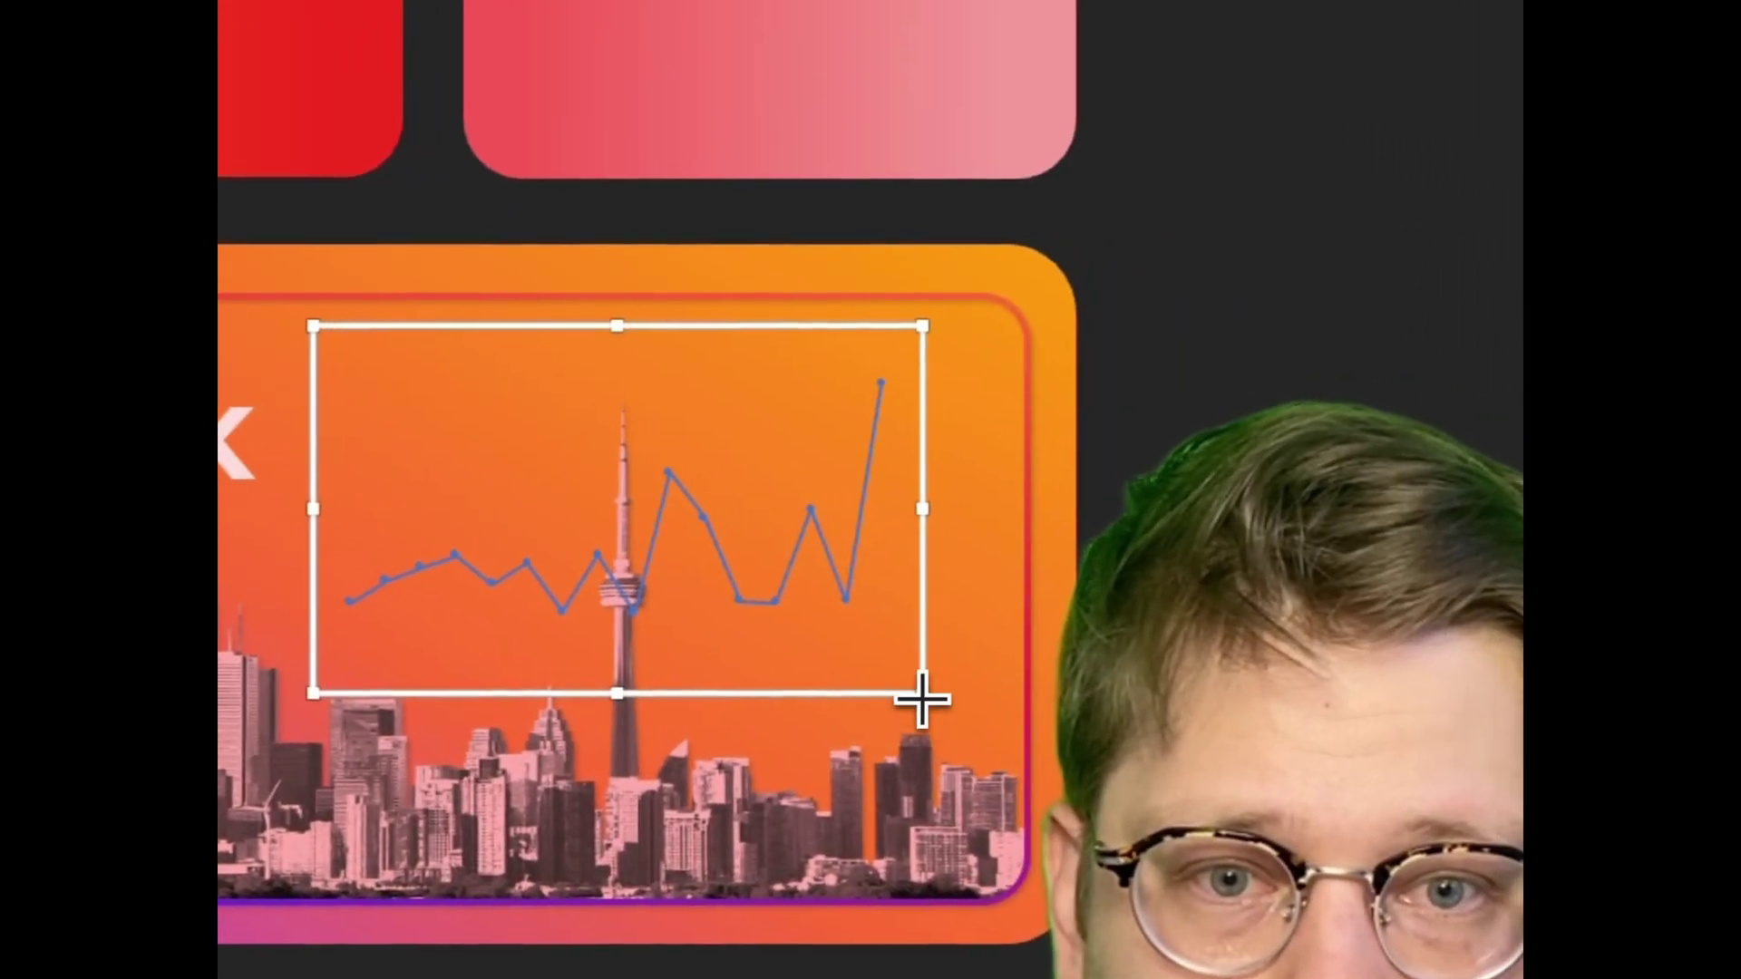
pyautogui.moveTo(1137, 685); pyautogui.dragTo(1193, 651)
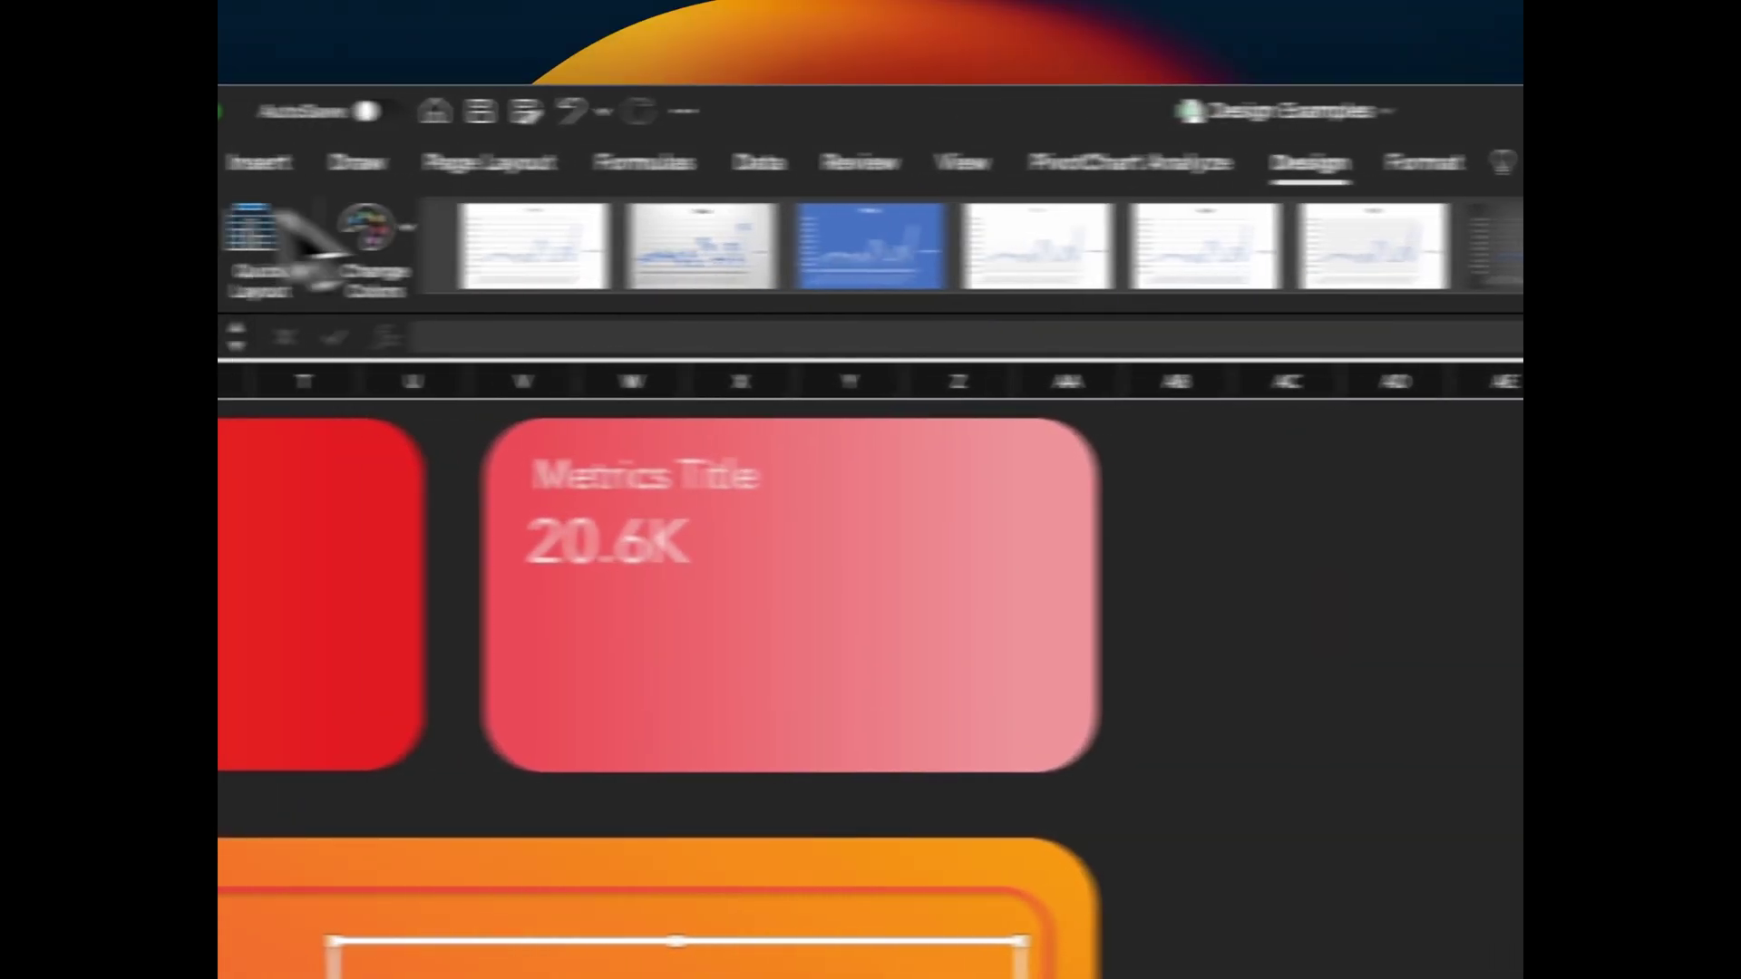
# - Adjust the line's marker settings and apply an Outer shadow preset to the chart
pyautogui.click(349, 234)
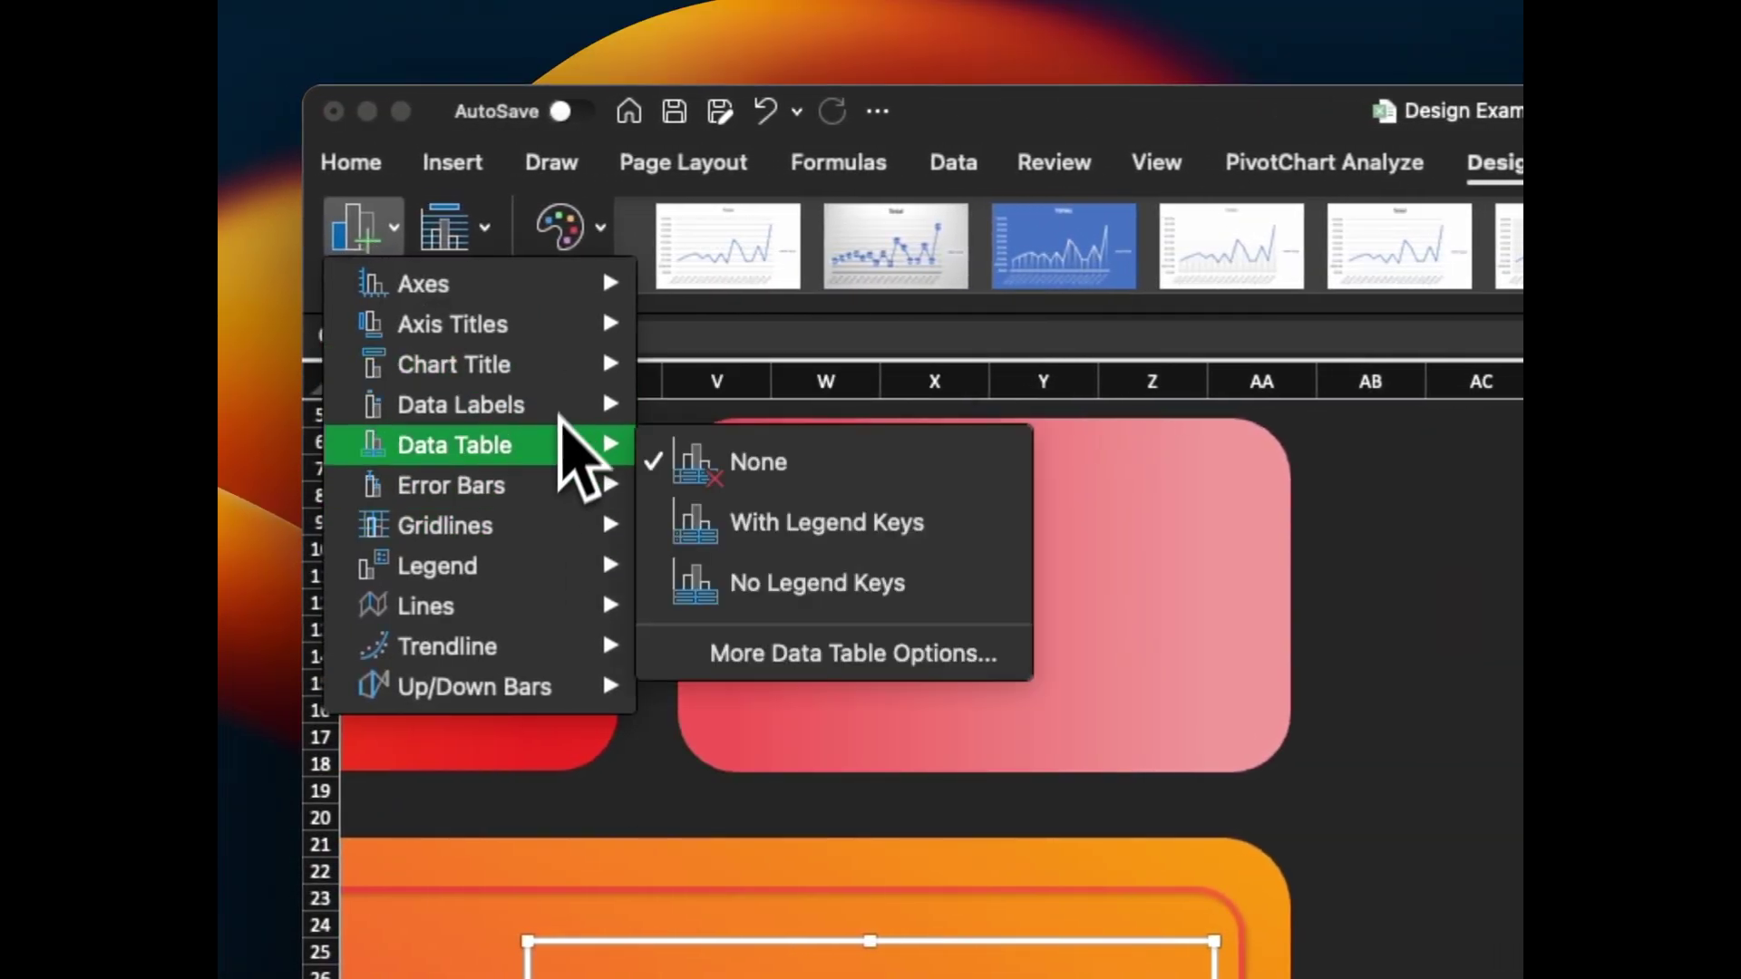
pyautogui.moveTo(543, 417)
pyautogui.click(381, 168)
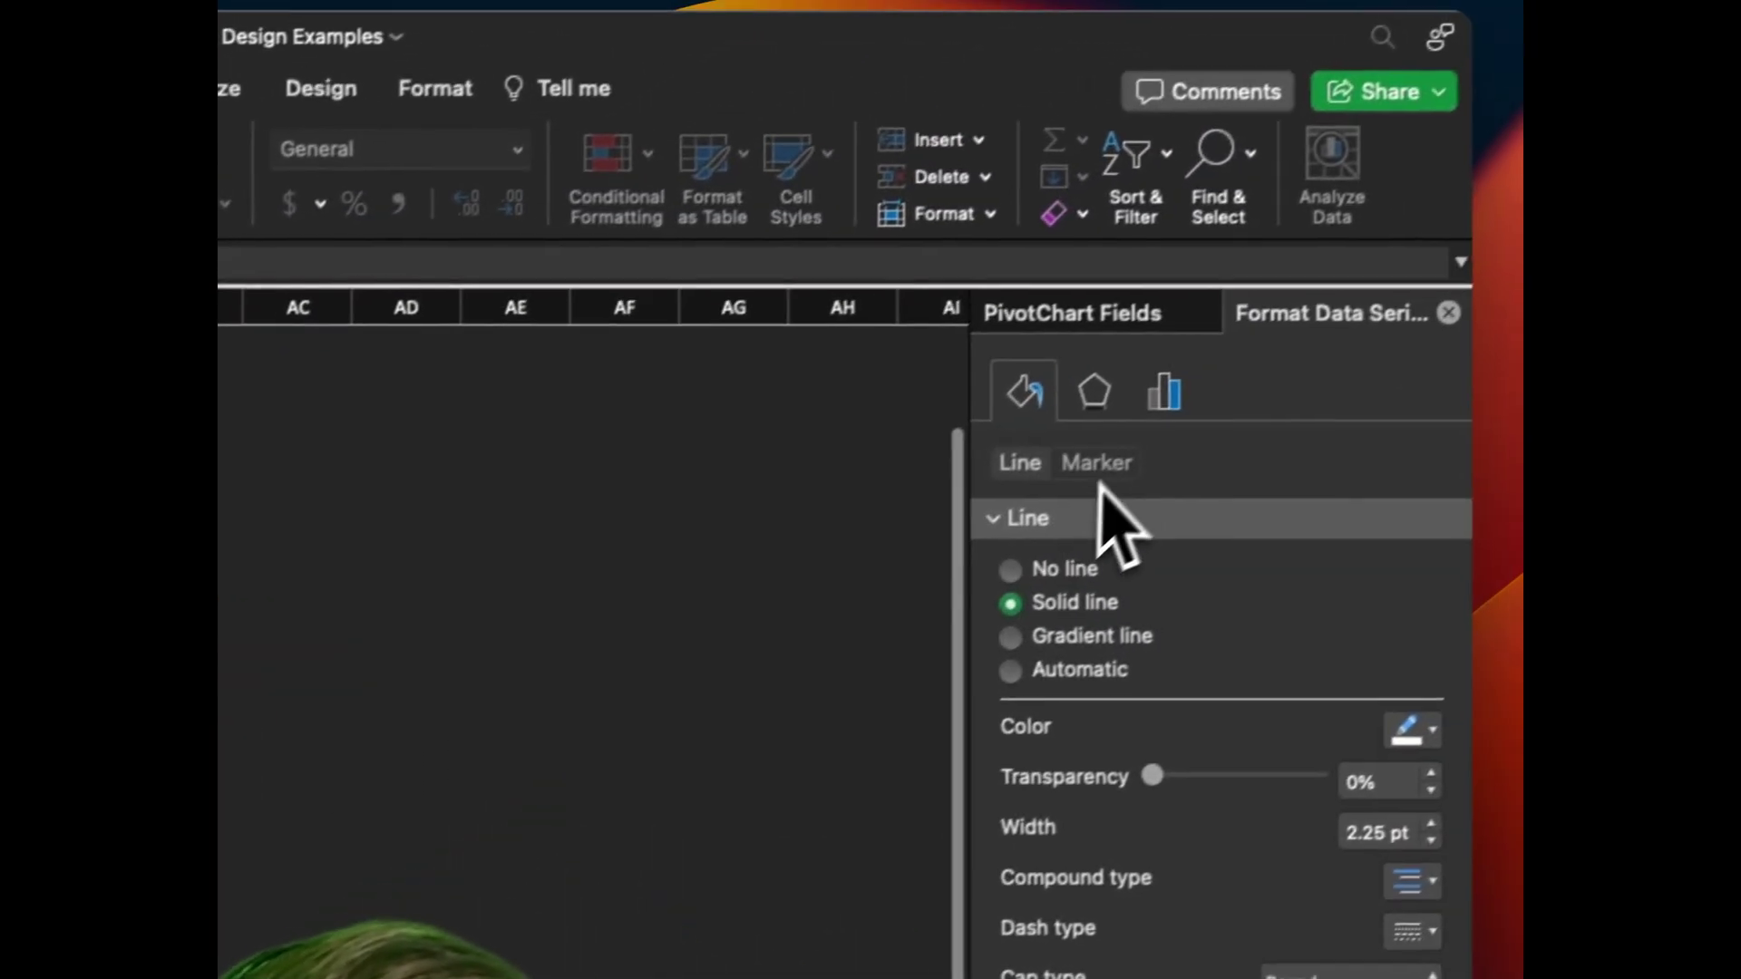
pyautogui.click(1098, 467)
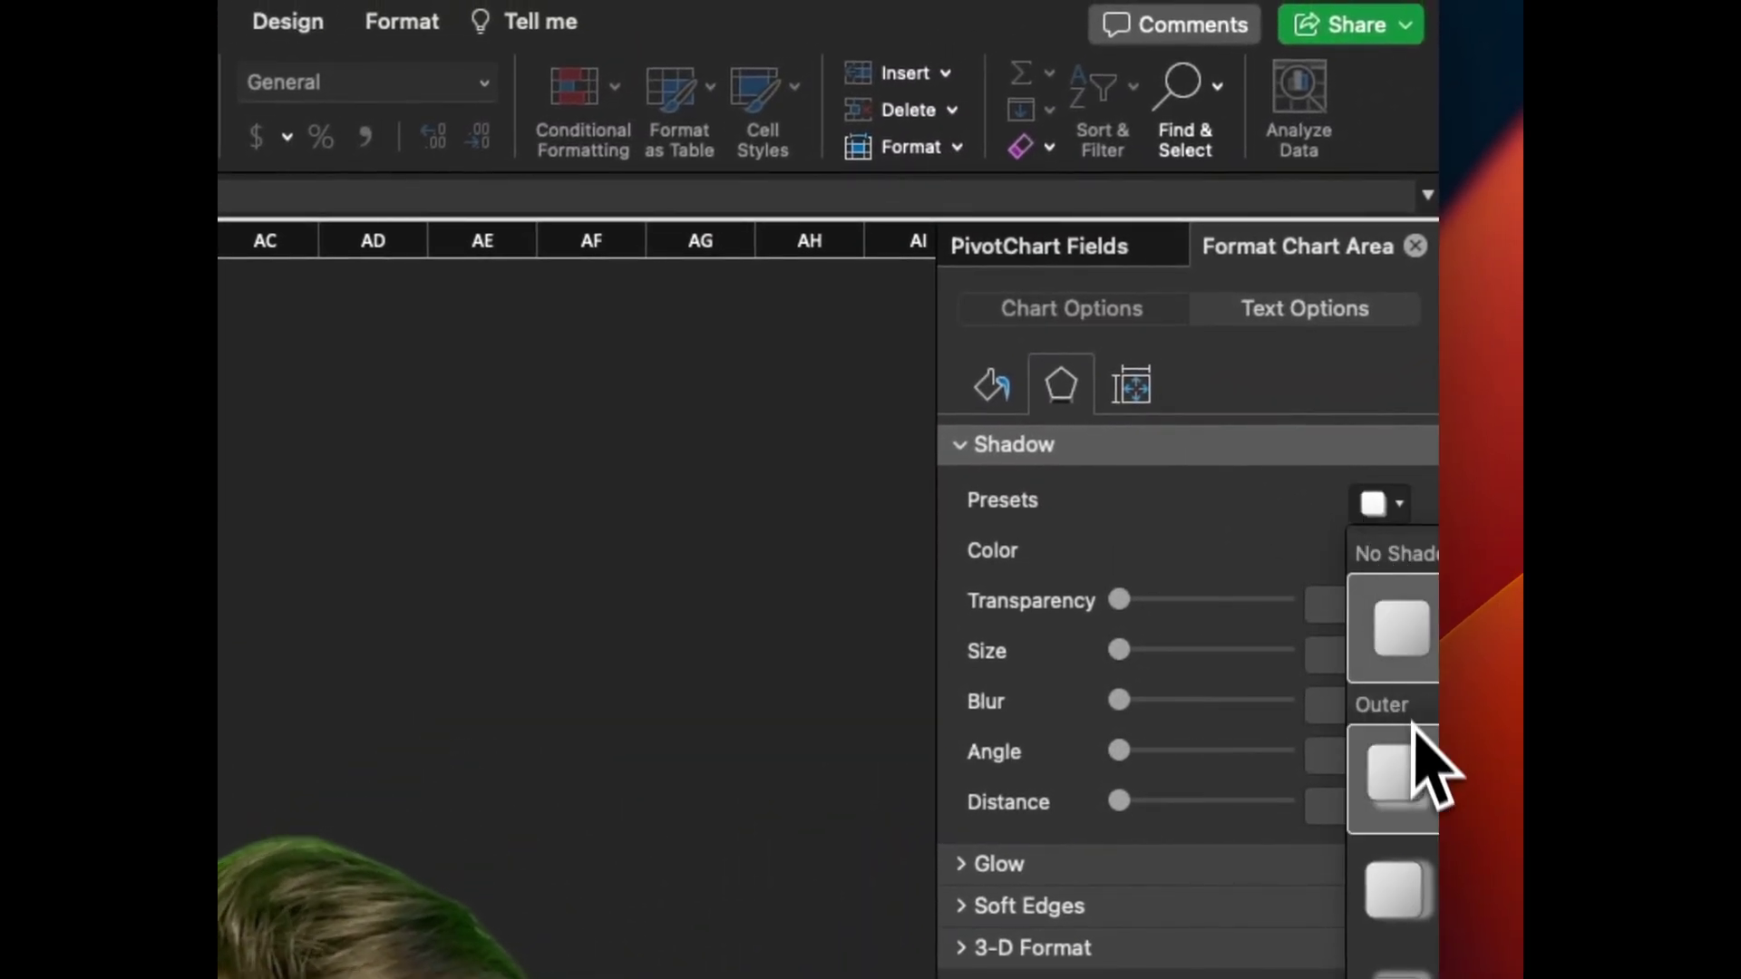
pyautogui.click(1415, 778)
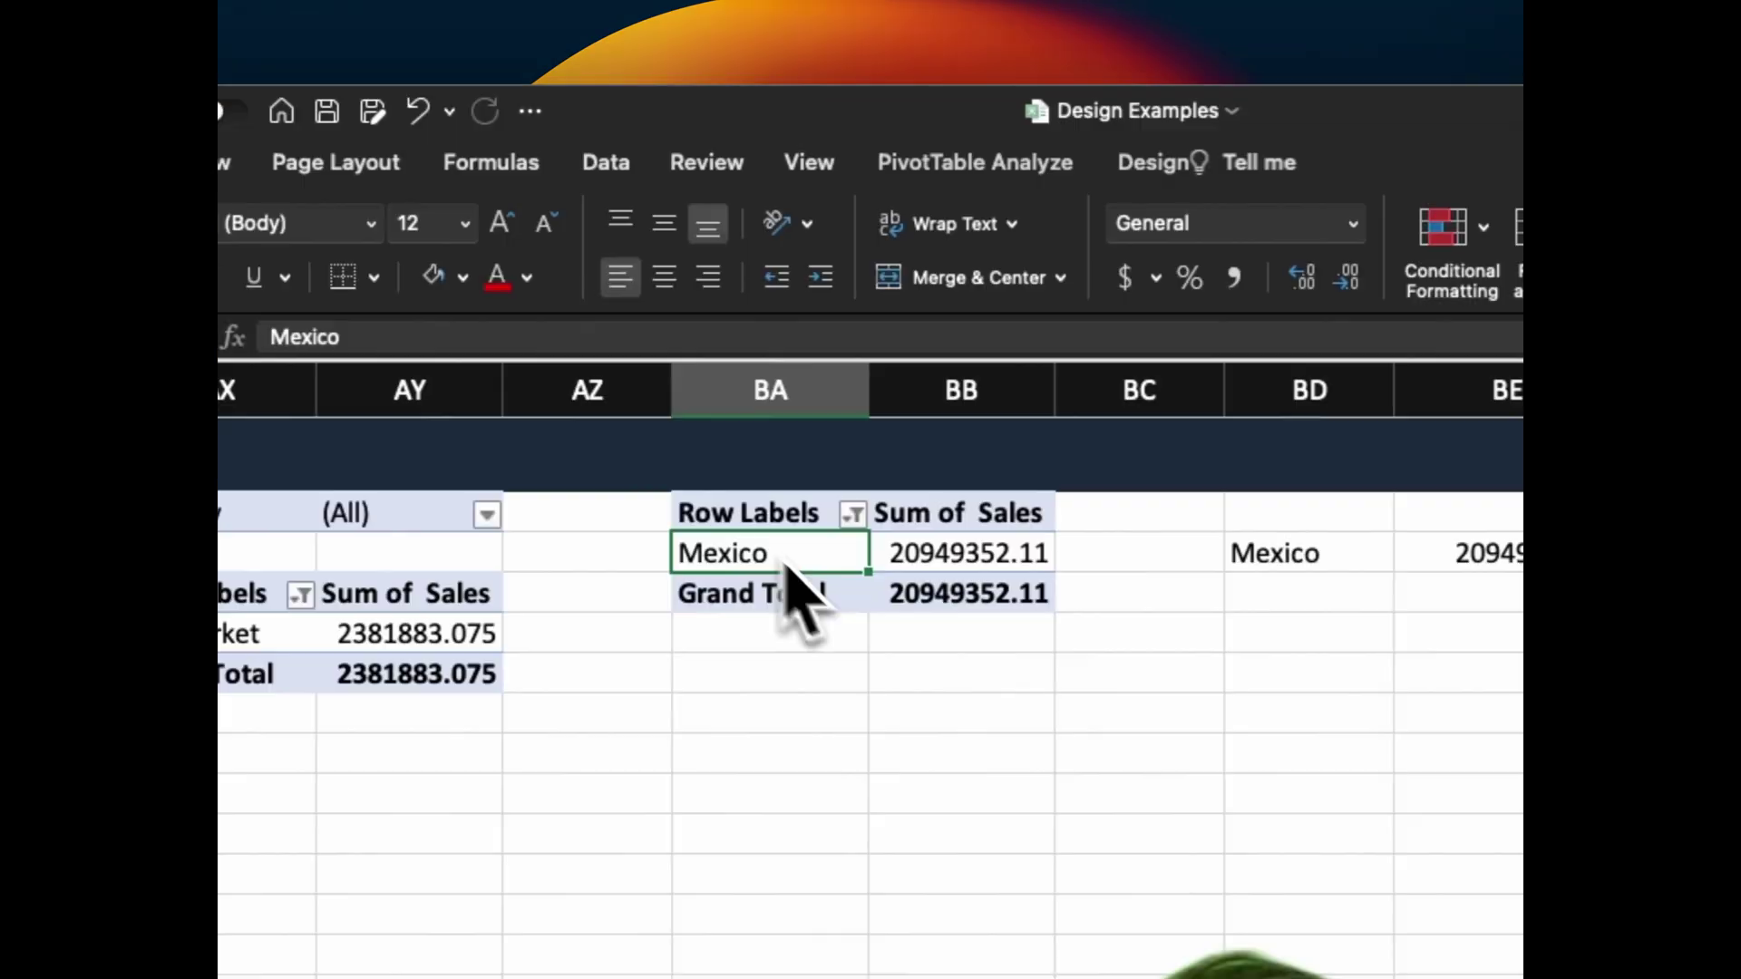
# - Insert a Country slicer for the Mexico Sum of Sales pivot, move it up-left, then delete it
pyautogui.click(1170, 419)
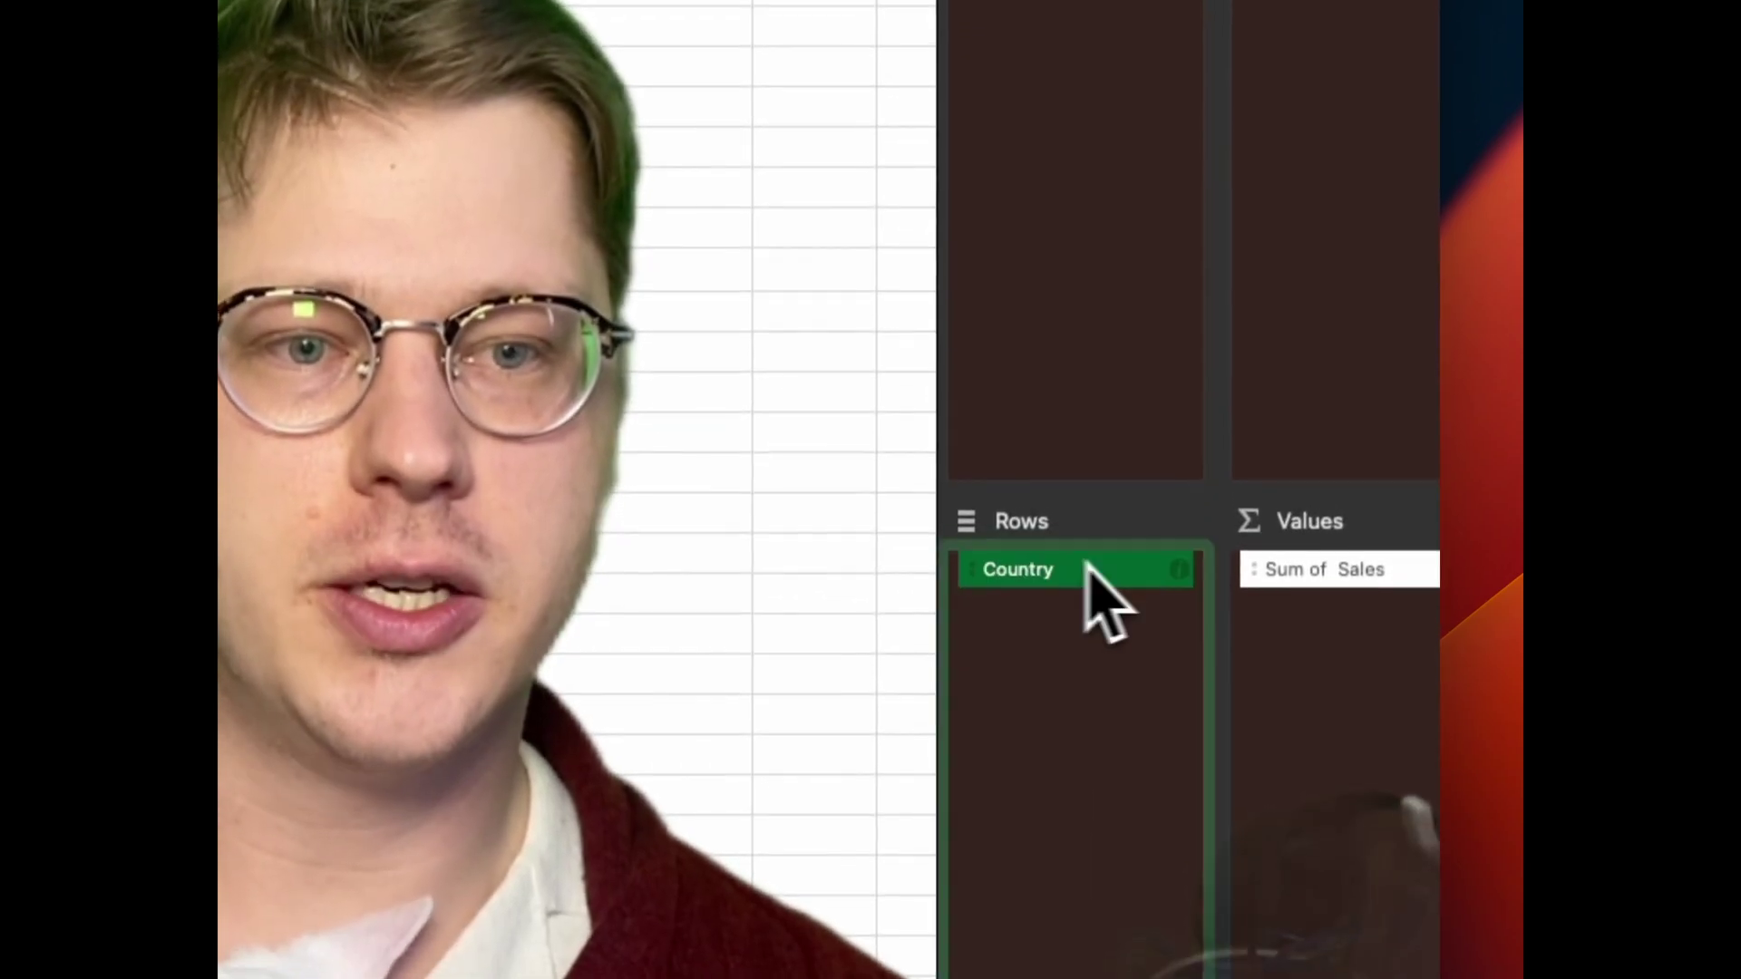
pyautogui.click(1344, 557)
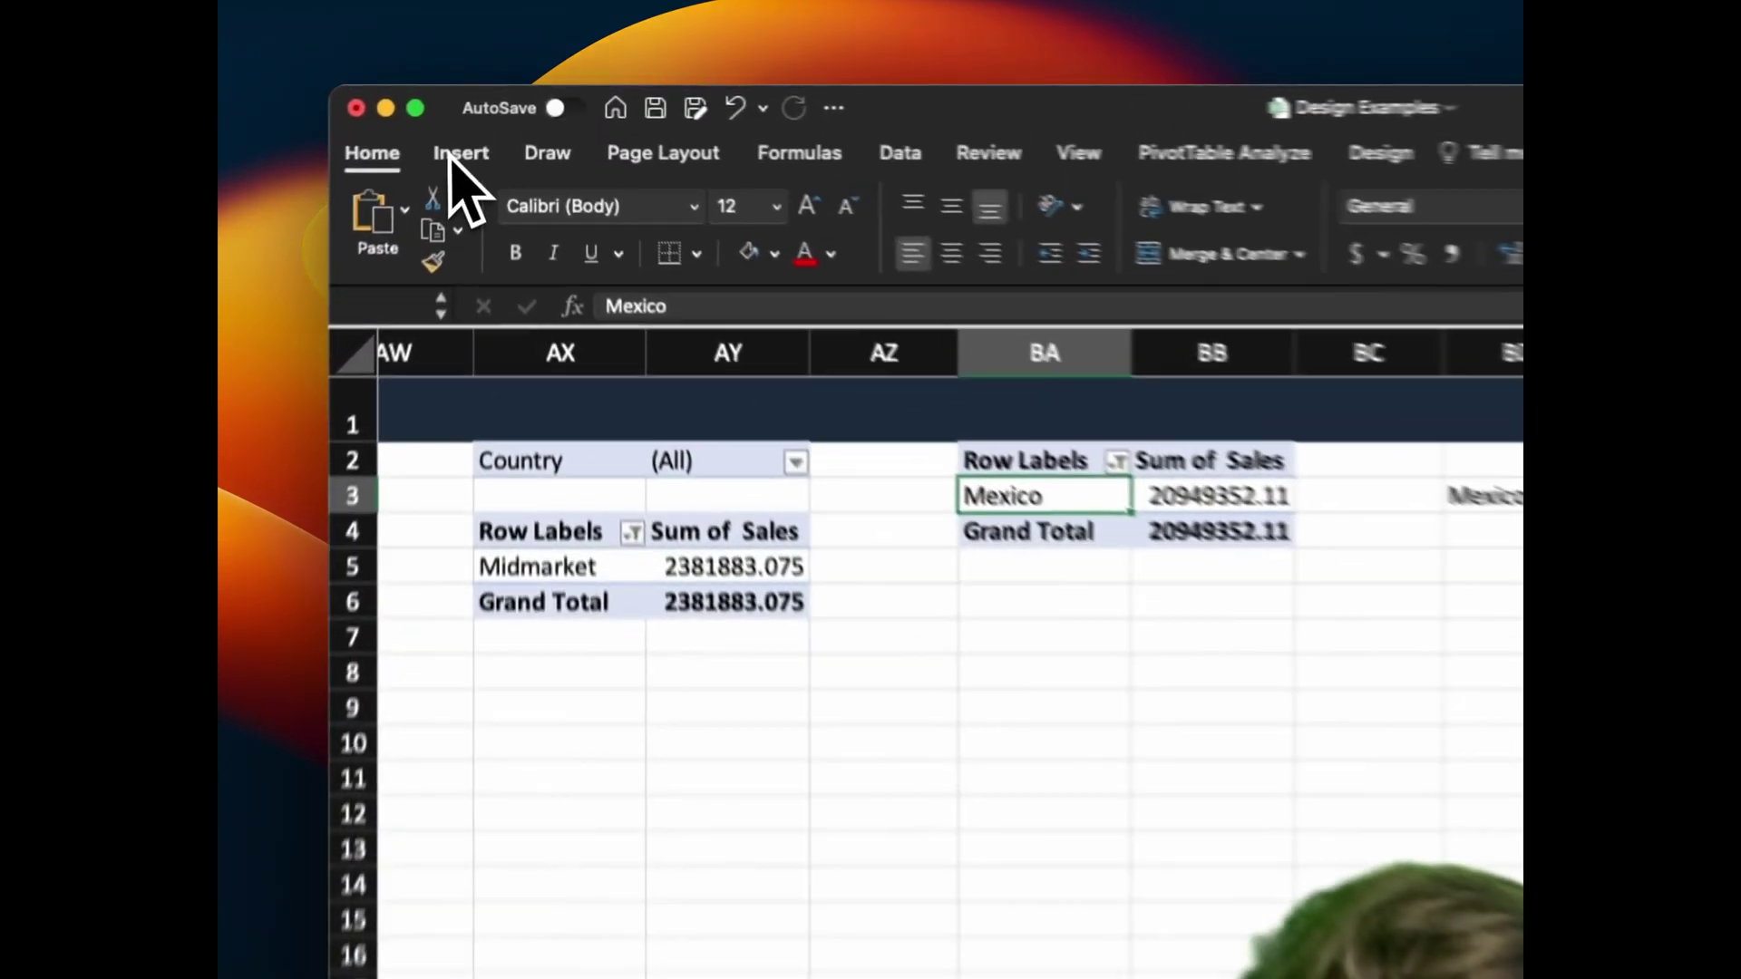
pyautogui.click(494, 114)
pyautogui.click(1192, 509)
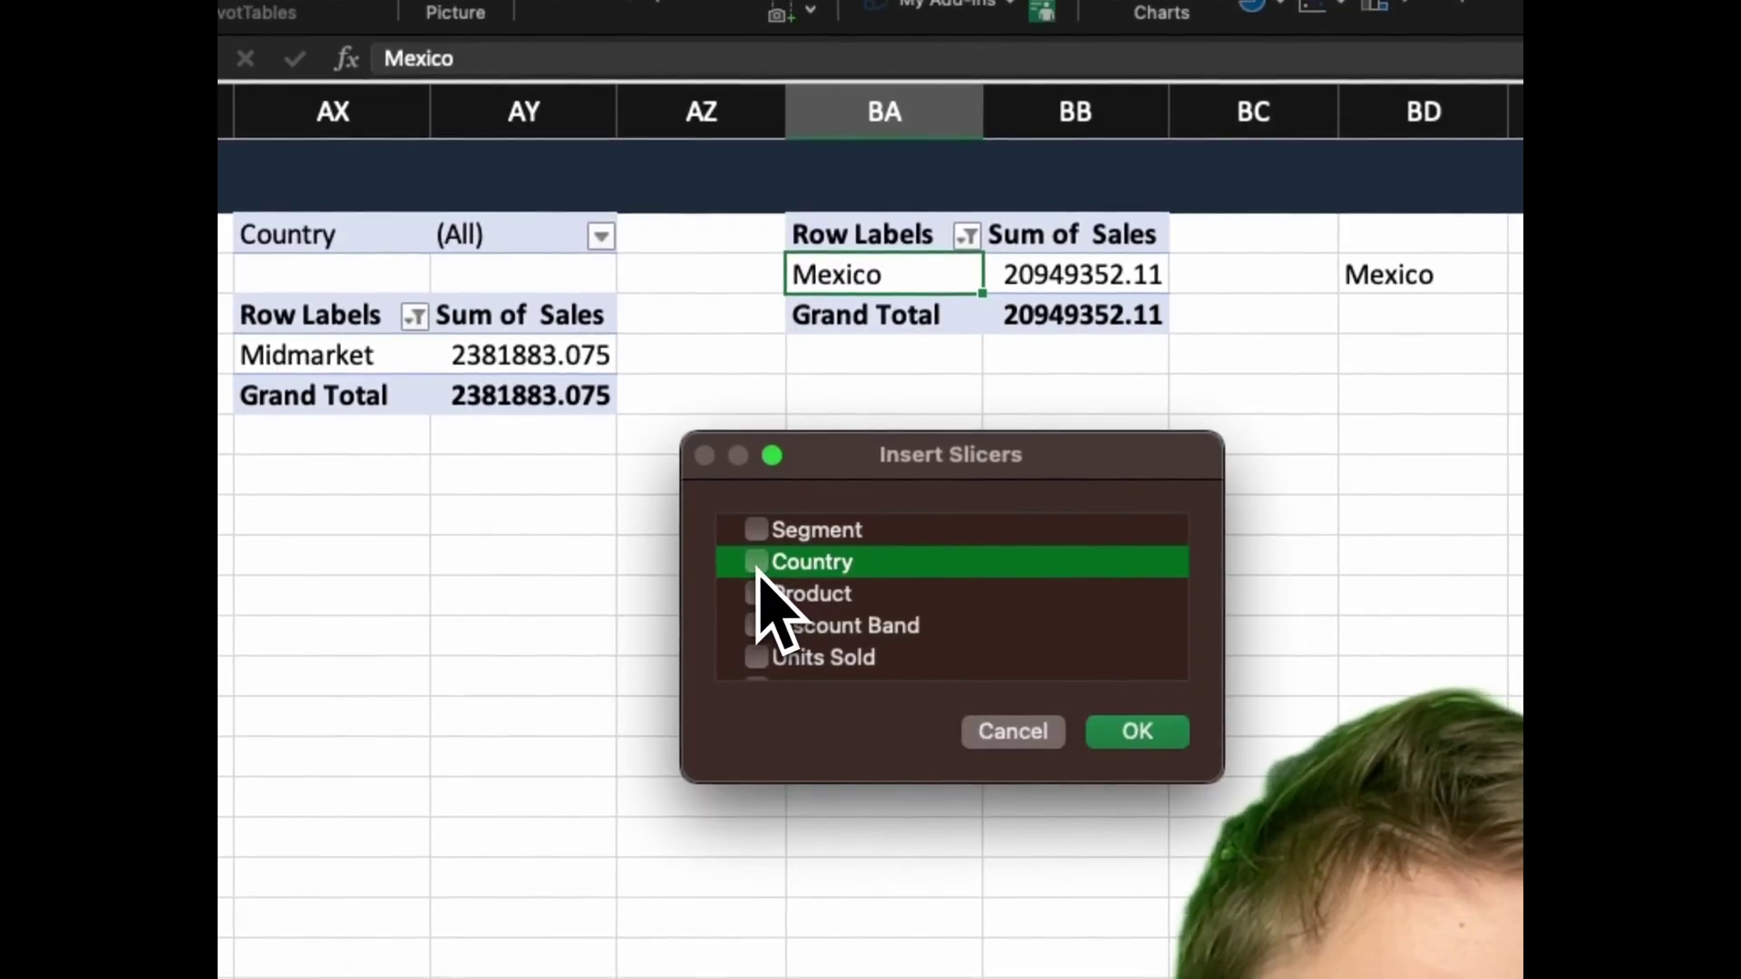
pyautogui.click(755, 560)
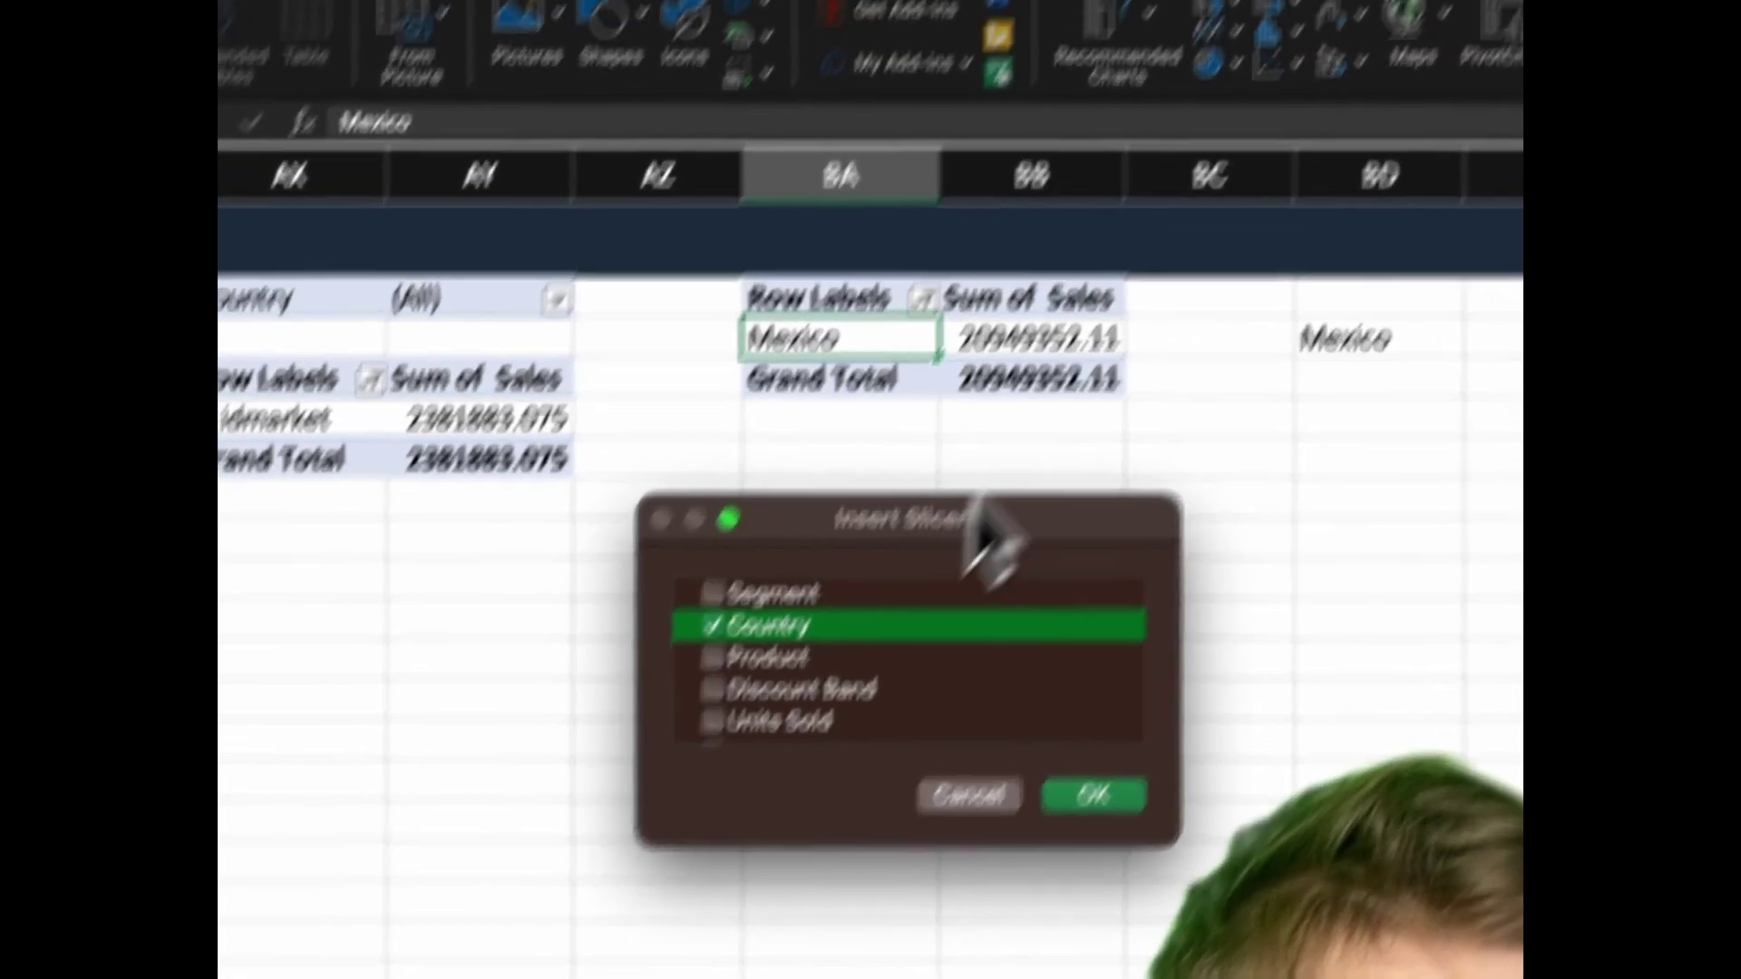
pyautogui.scroll(-2, 780, 581)
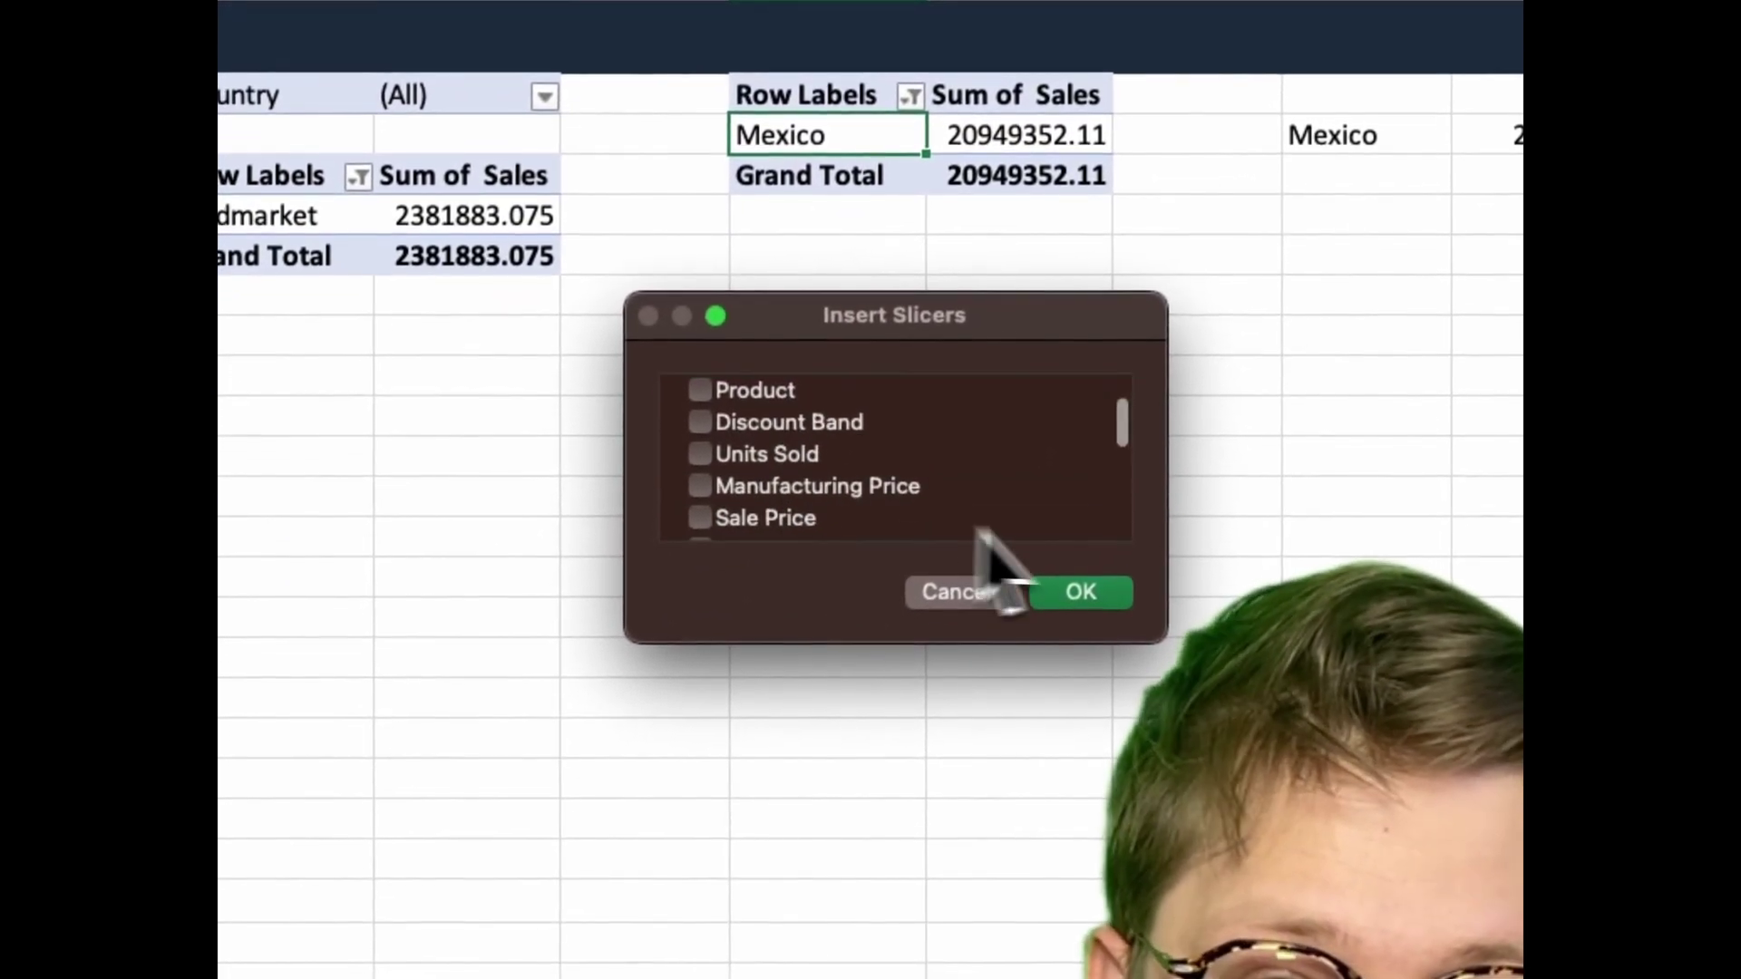
pyautogui.click(1062, 653)
pyautogui.moveTo(931, 673); pyautogui.dragTo(853, 638)
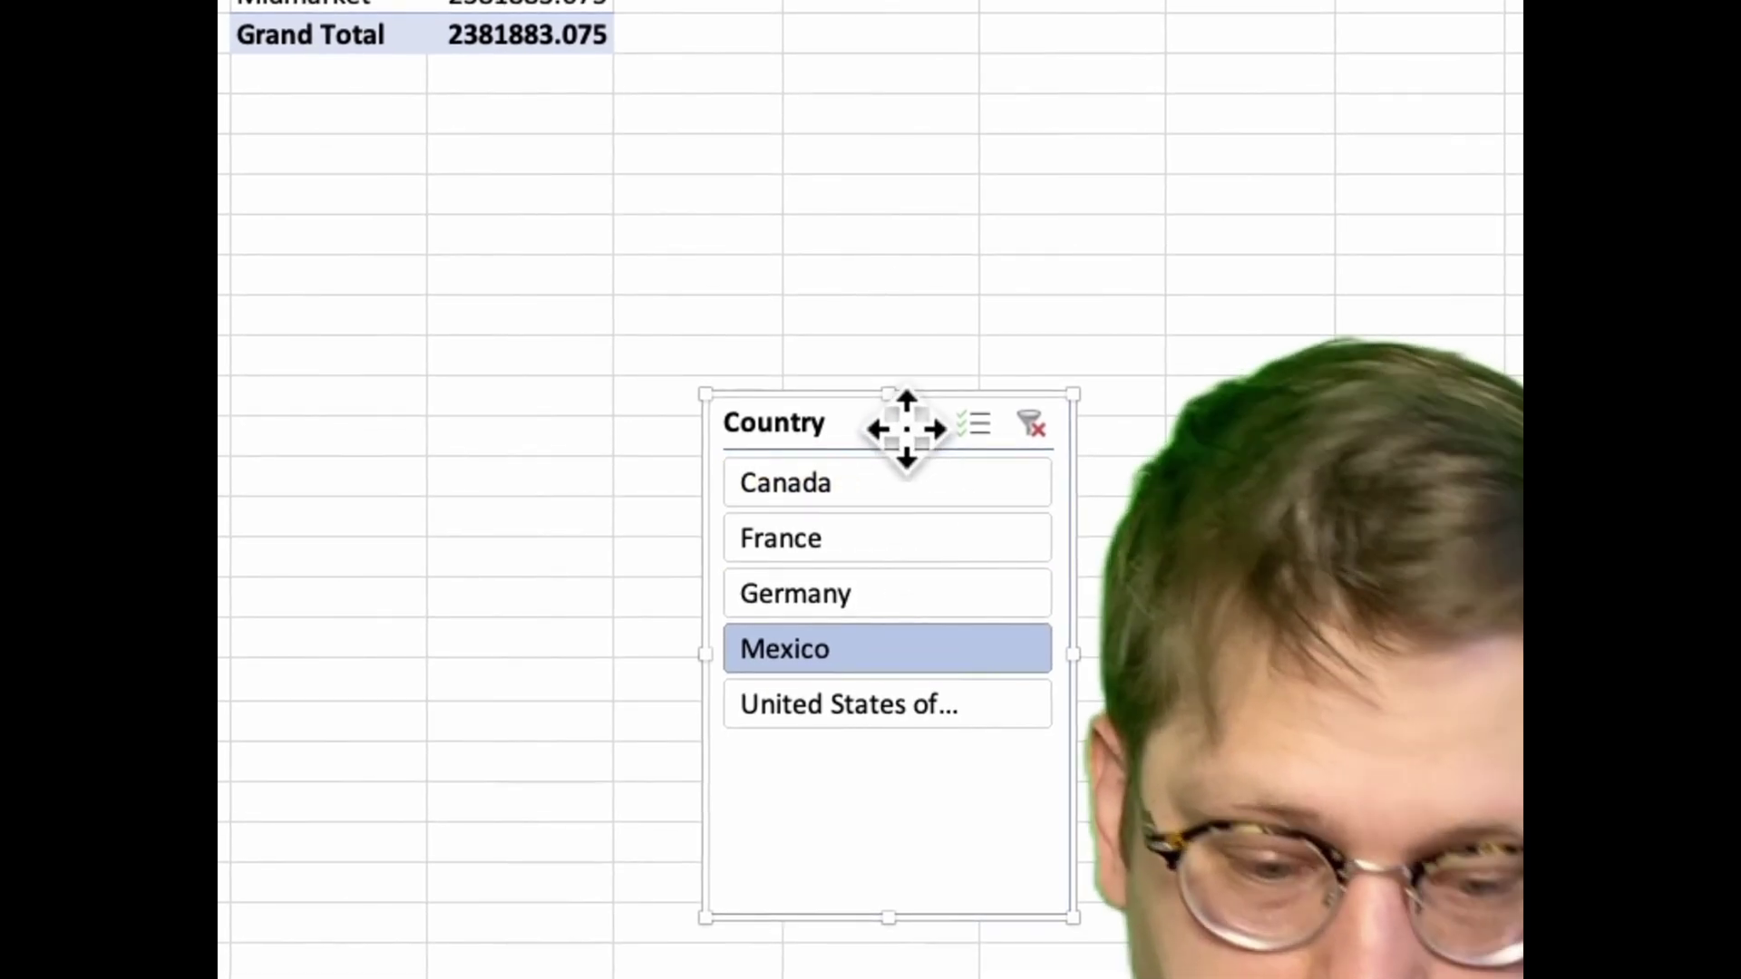
pyautogui.press('Delete')
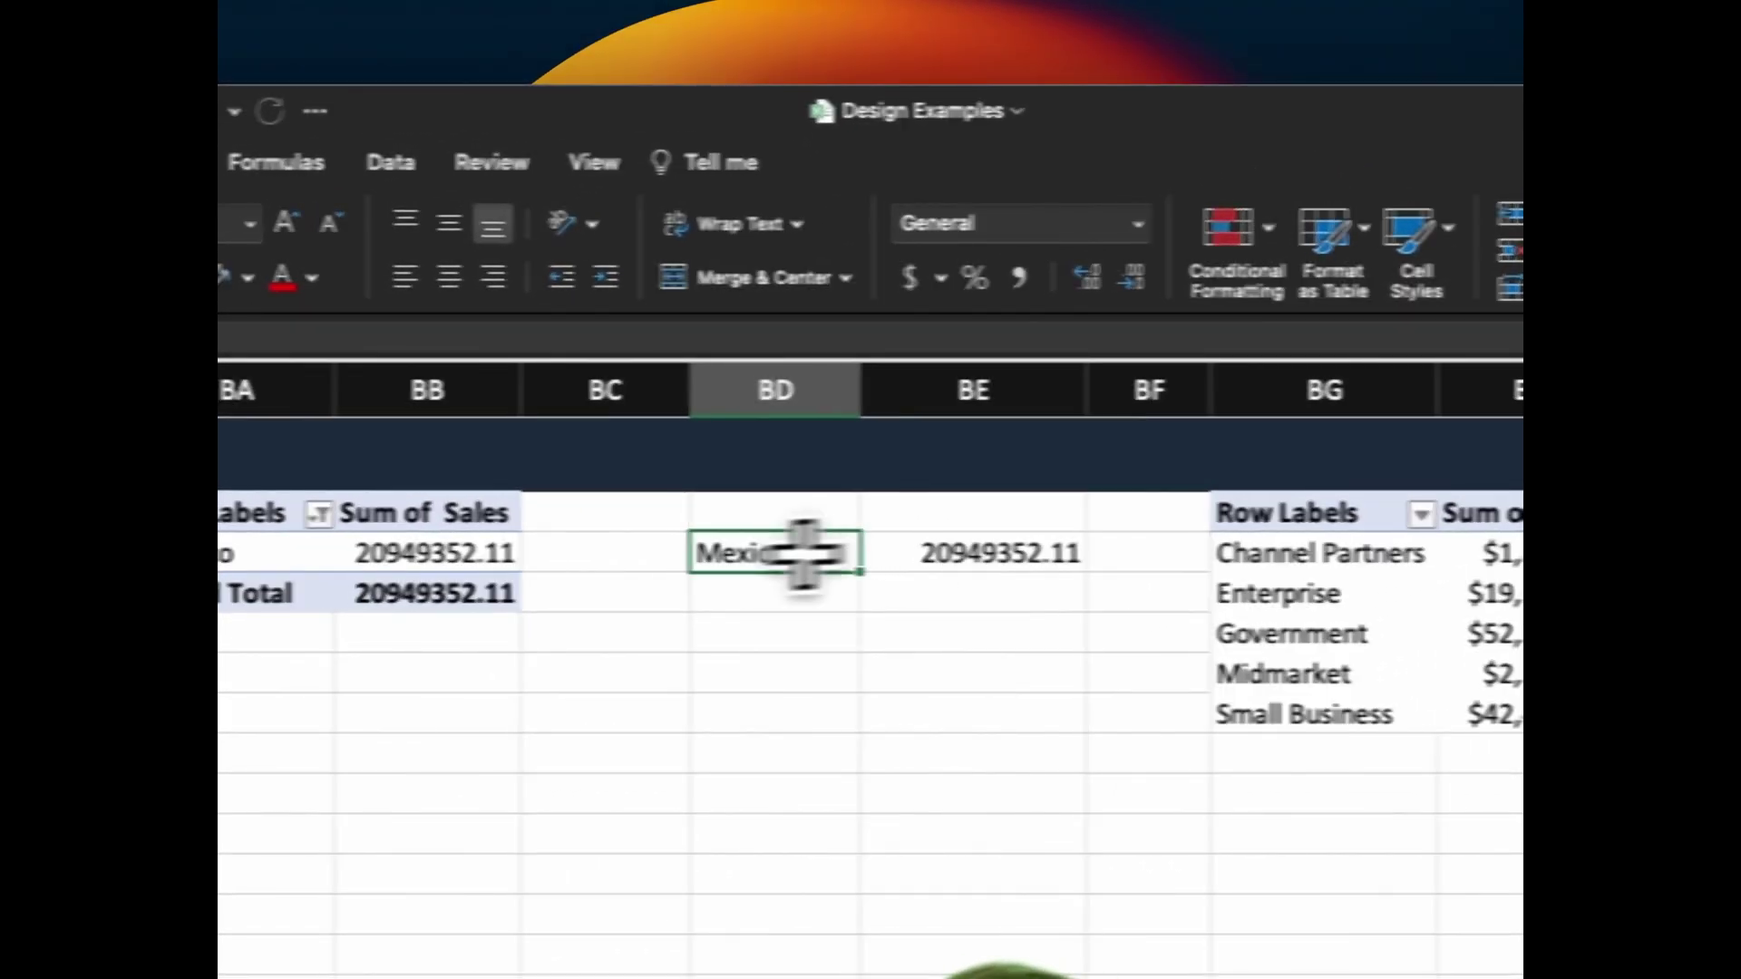
# - Select the linked Mexico label and sales total cells BD3:BE3
pyautogui.click(234, 553)
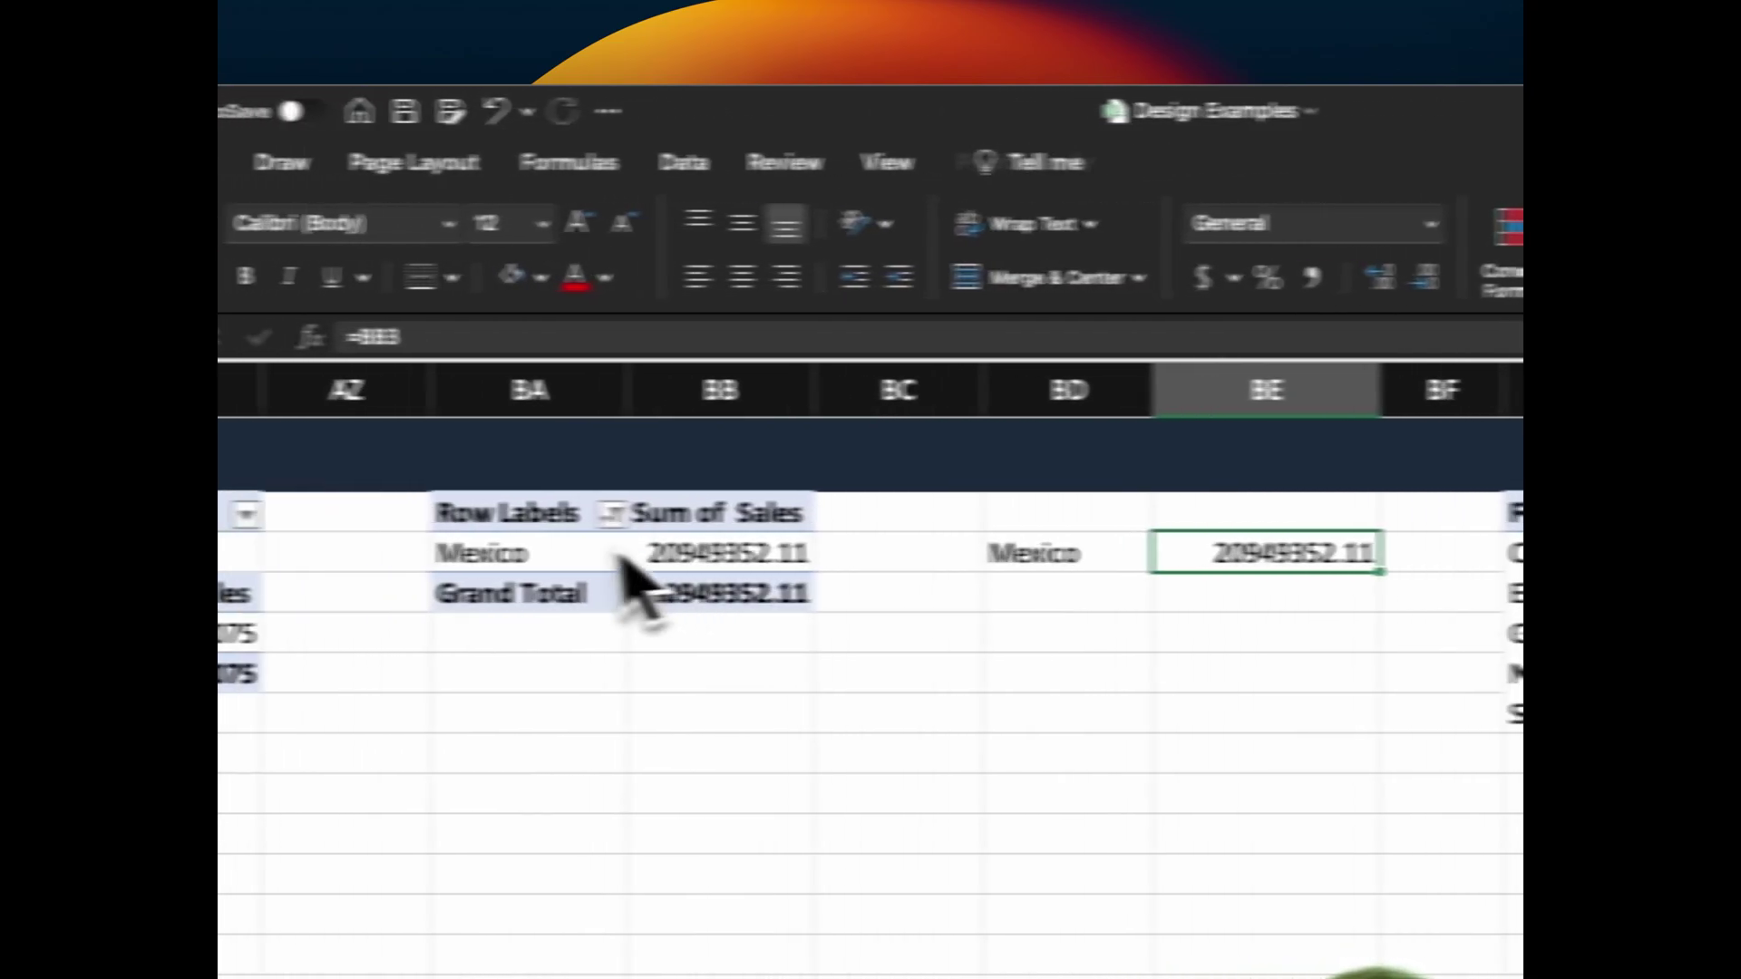
pyautogui.click(698, 555)
pyautogui.click(1084, 555)
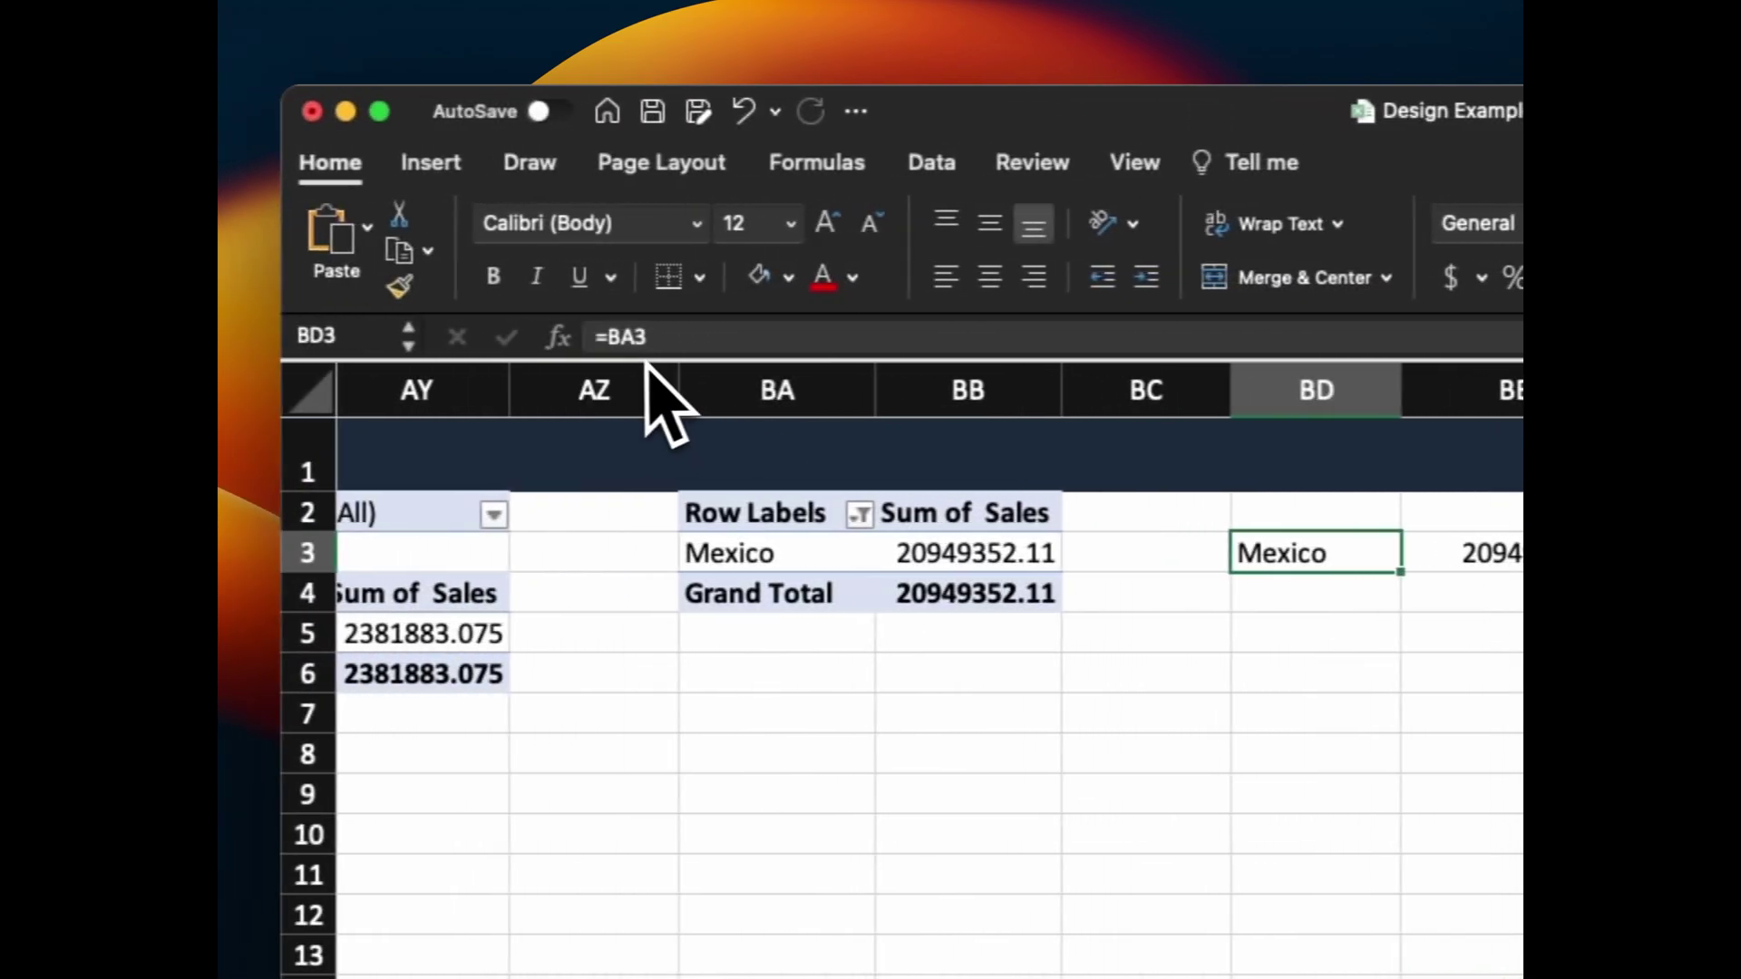
pyautogui.press('Right')
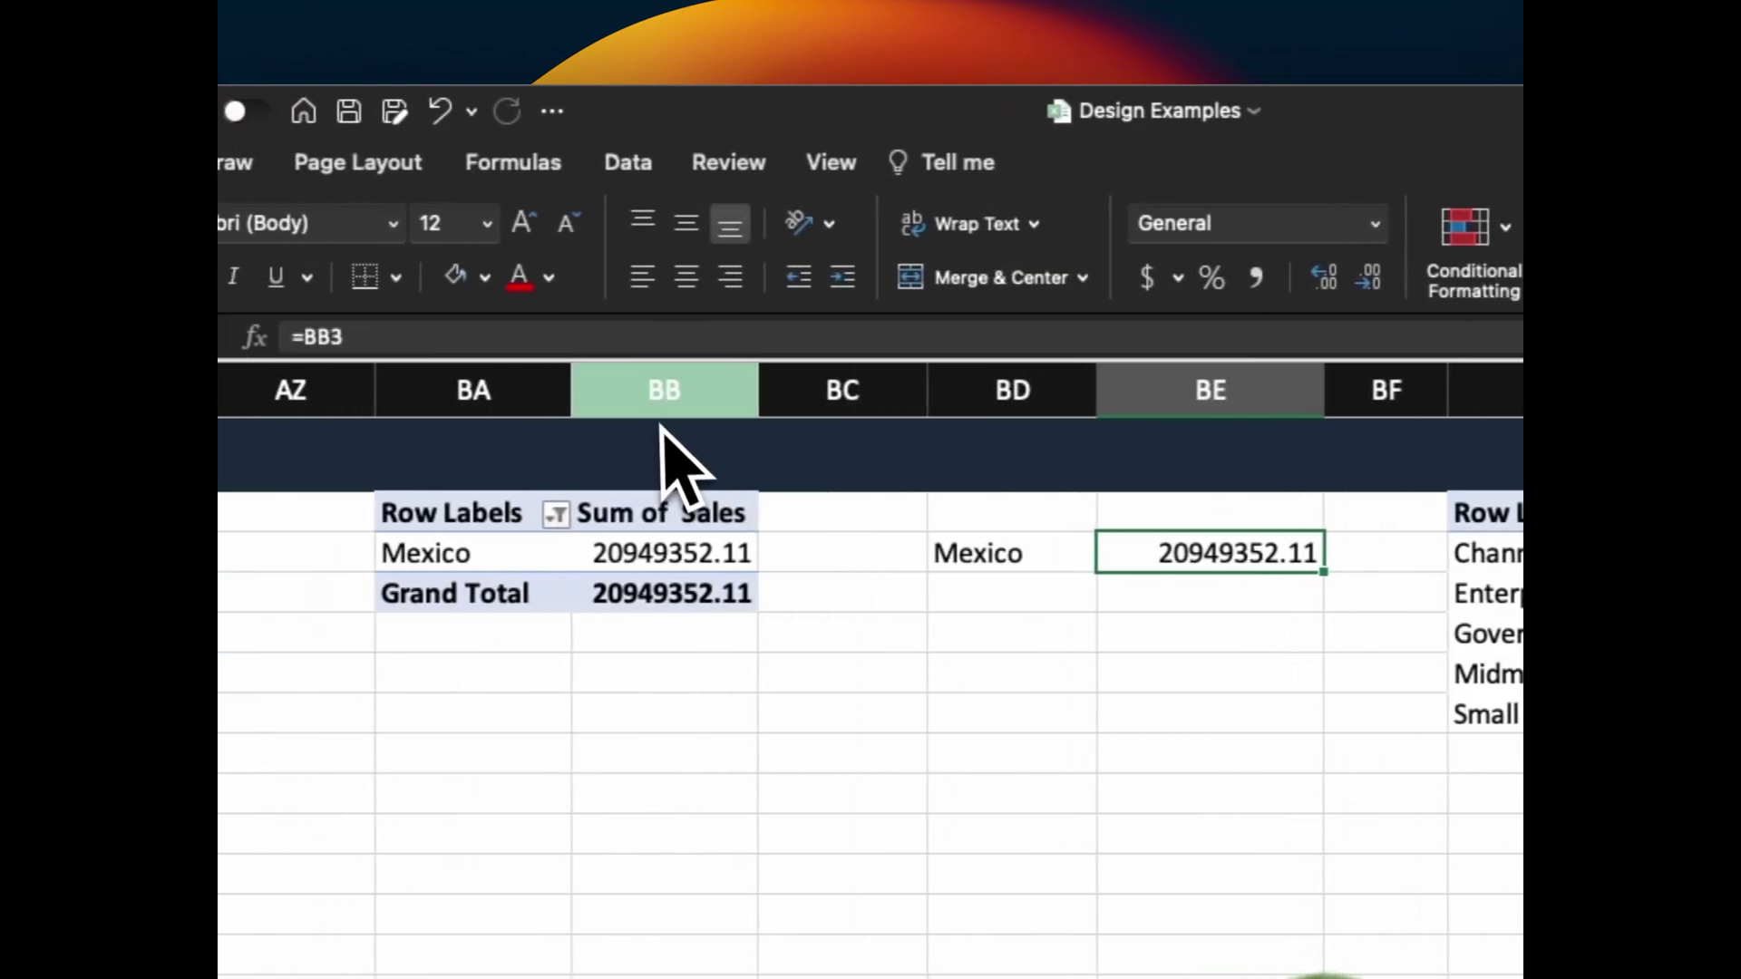
pyautogui.moveTo(1042, 553); pyautogui.dragTo(1173, 556)
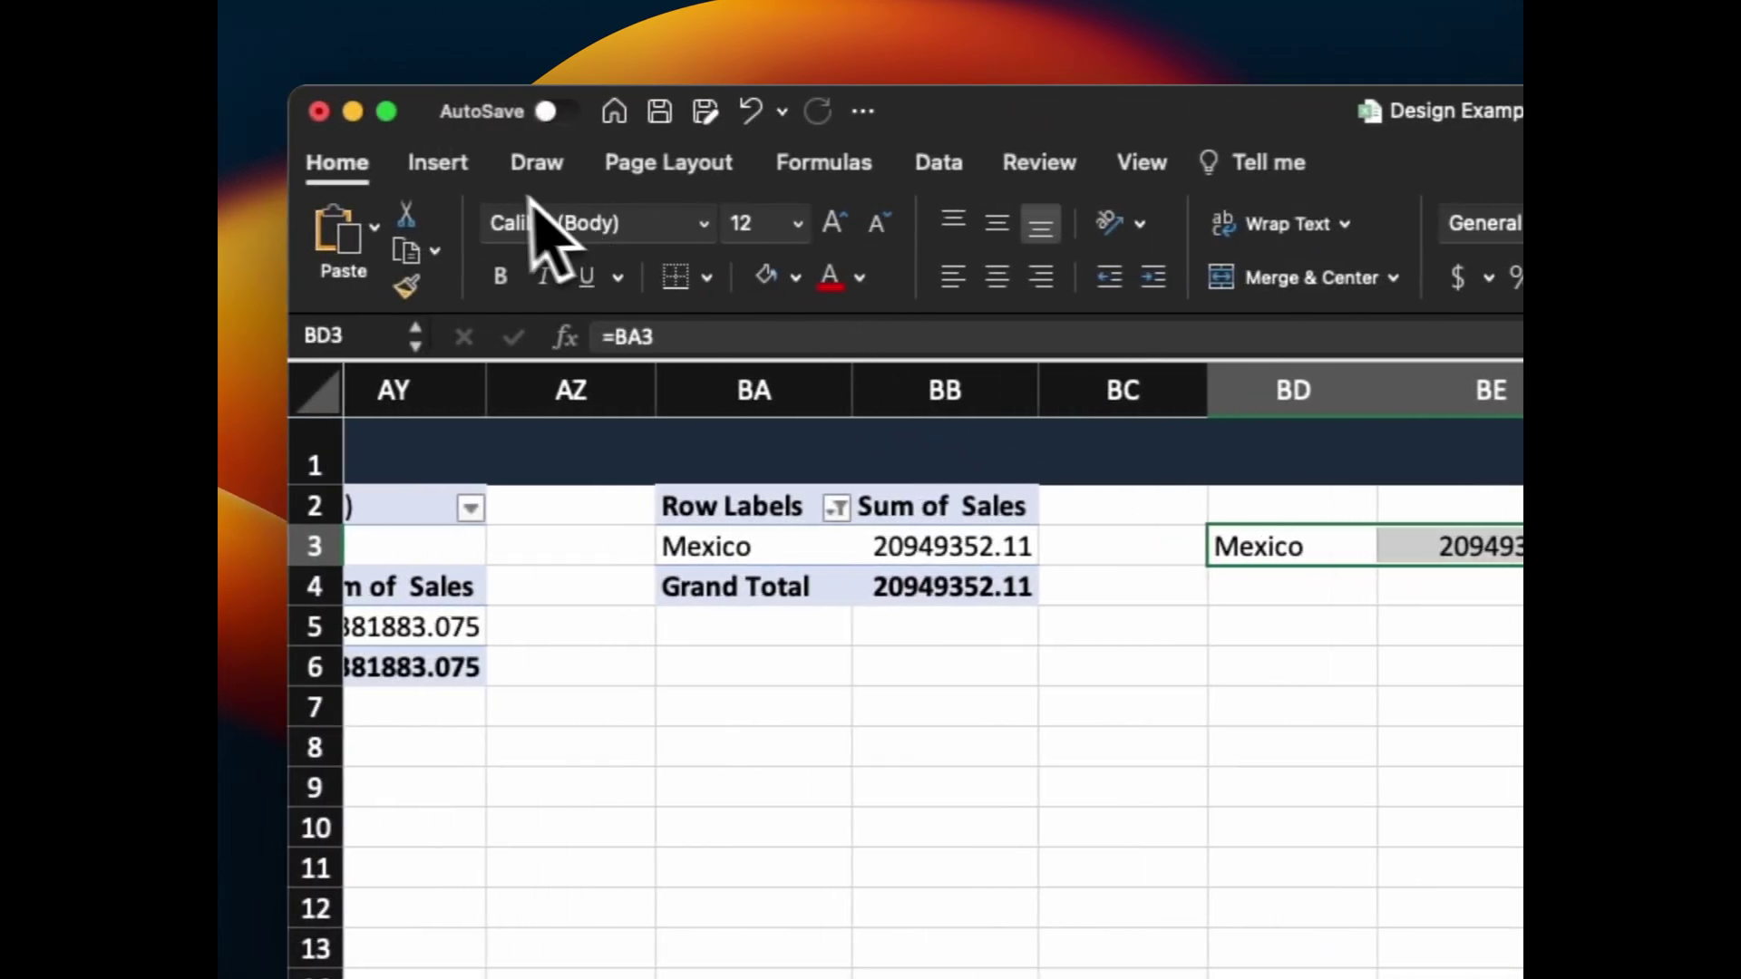
# - Insert a filled map of Mexico and move it up and left
pyautogui.click(311, 163)
pyautogui.click(1101, 231)
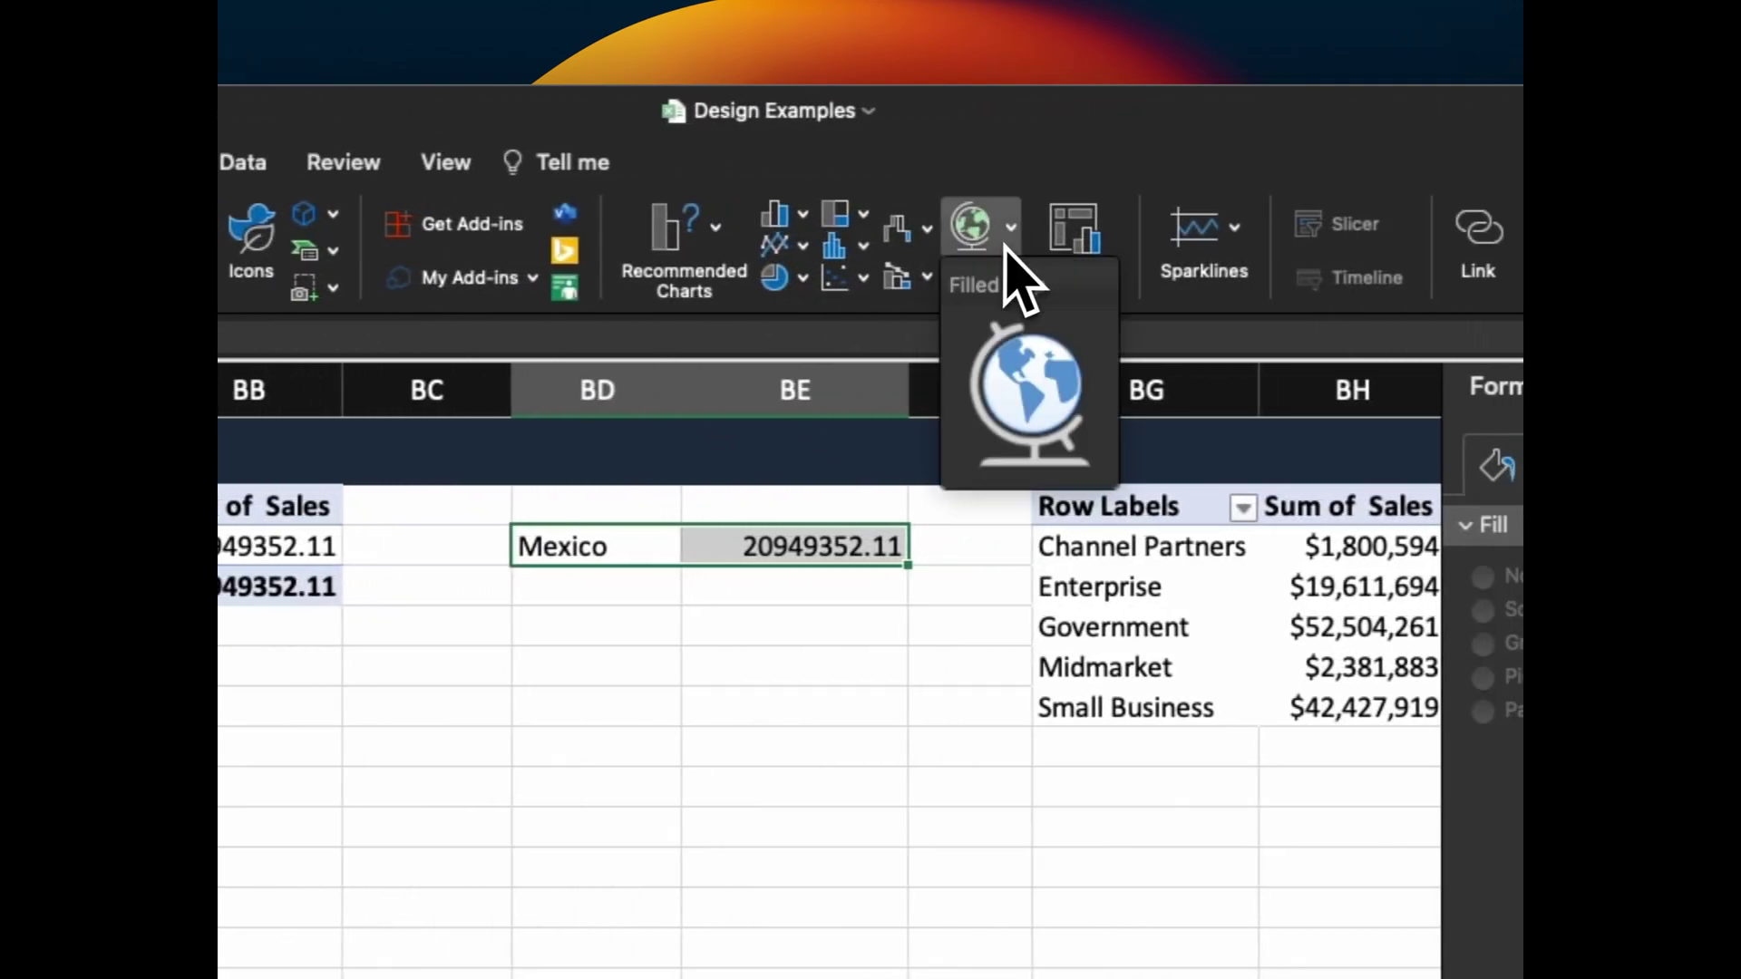
pyautogui.click(1052, 390)
pyautogui.moveTo(871, 669); pyautogui.dragTo(706, 466)
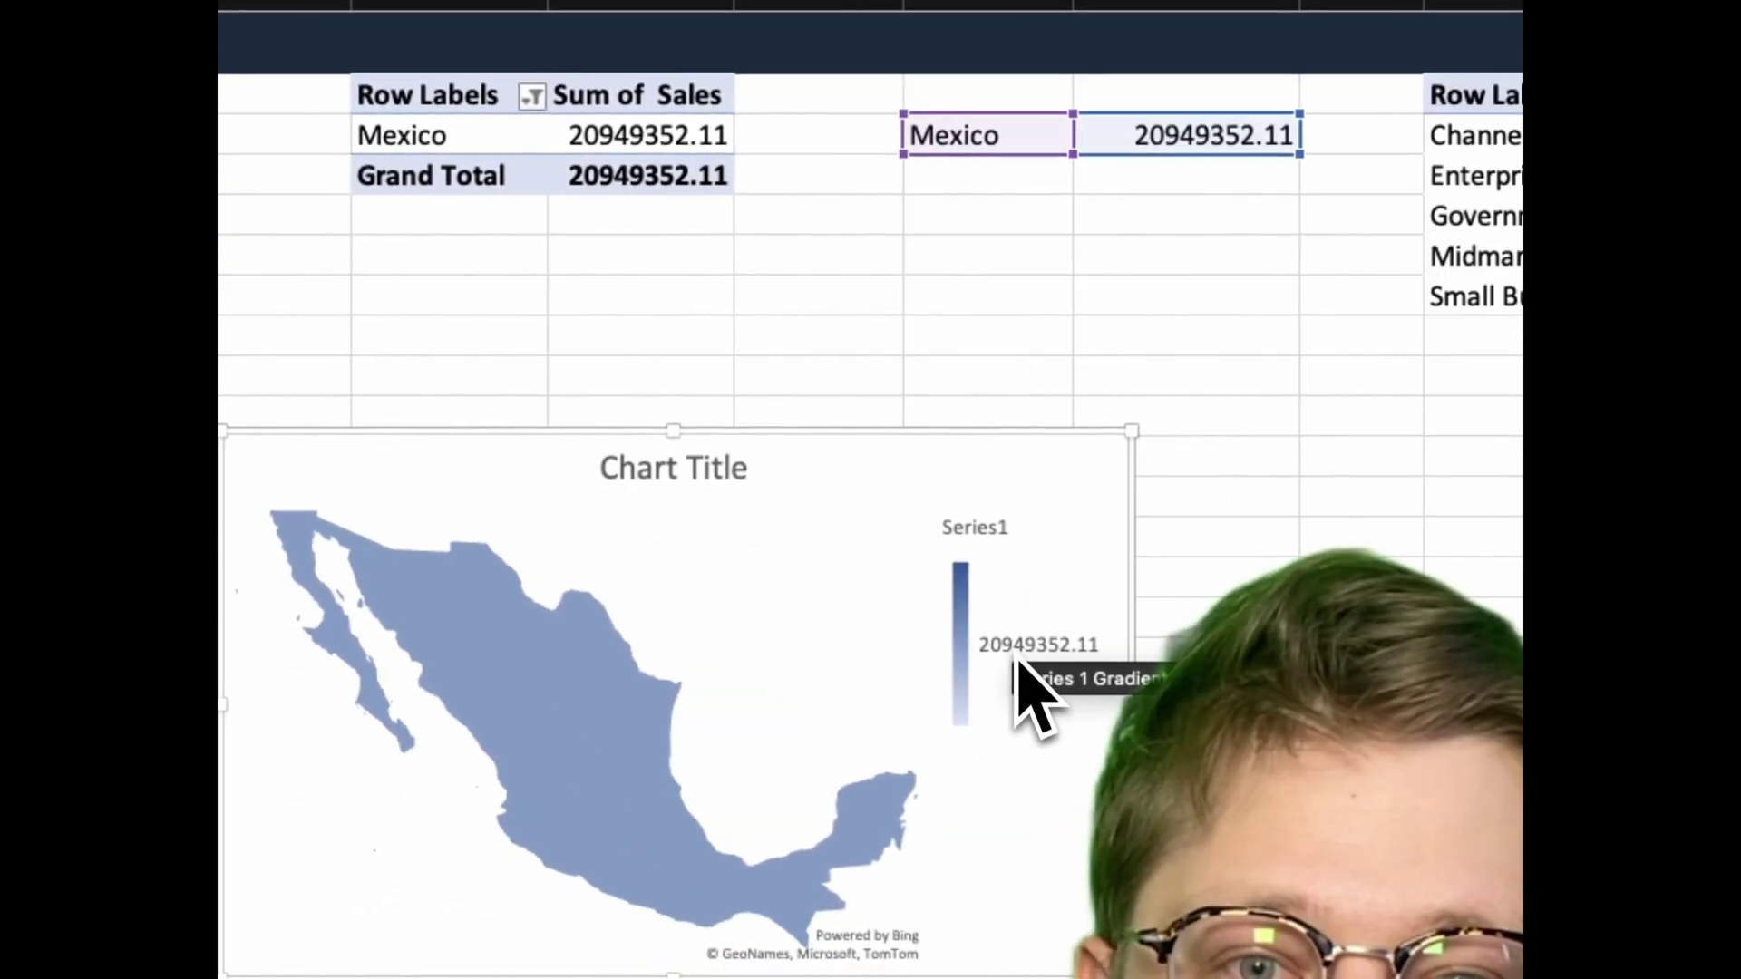
# - Delete the map's legend and chart title, then remove the map from the pivot sheet
pyautogui.click(1183, 721)
pyautogui.press('Delete')
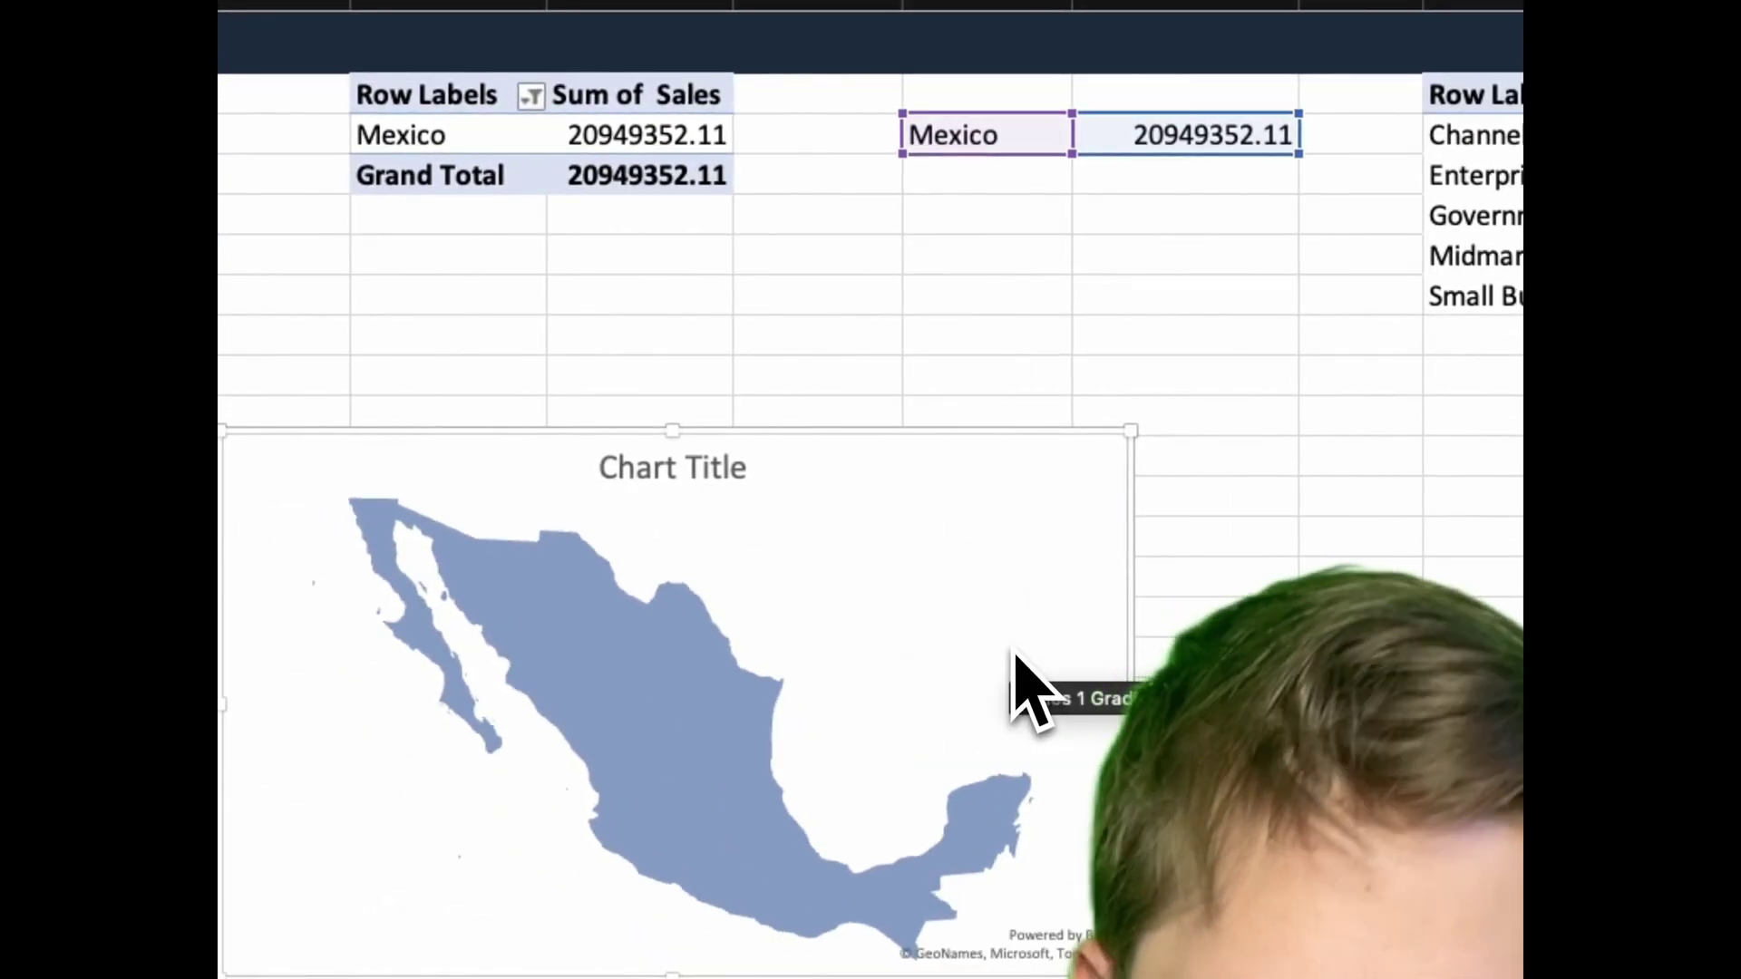
pyautogui.click(720, 476)
pyautogui.press('Delete')
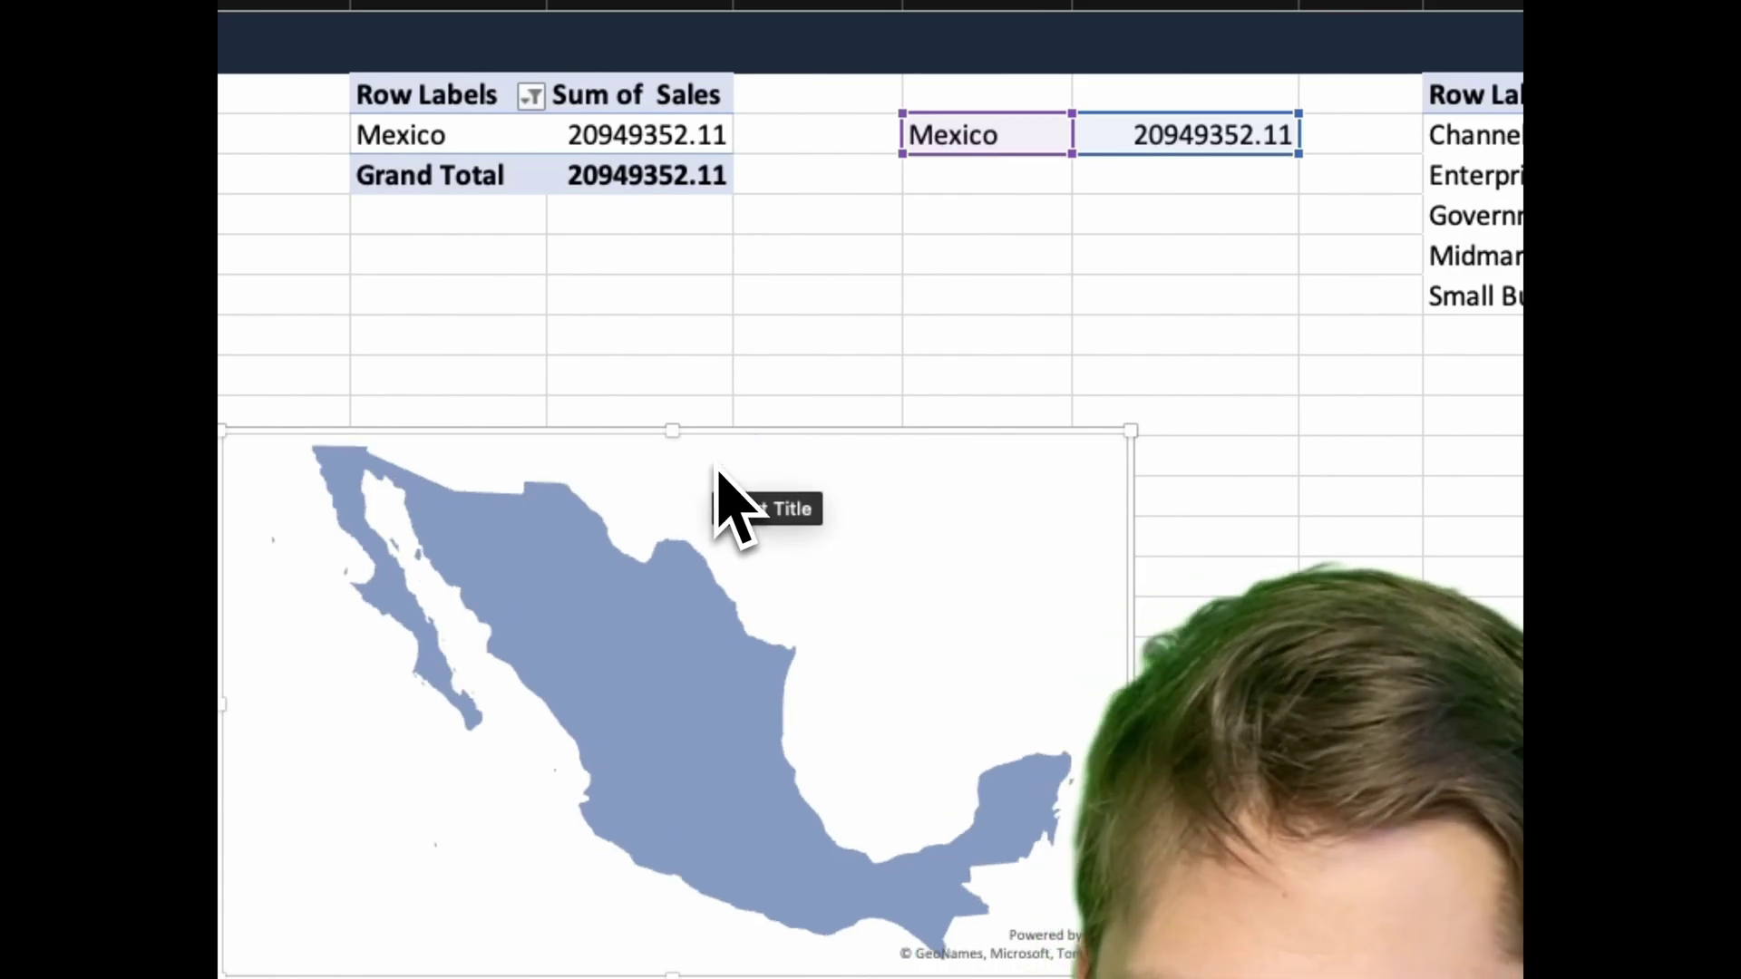
pyautogui.press('Delete')
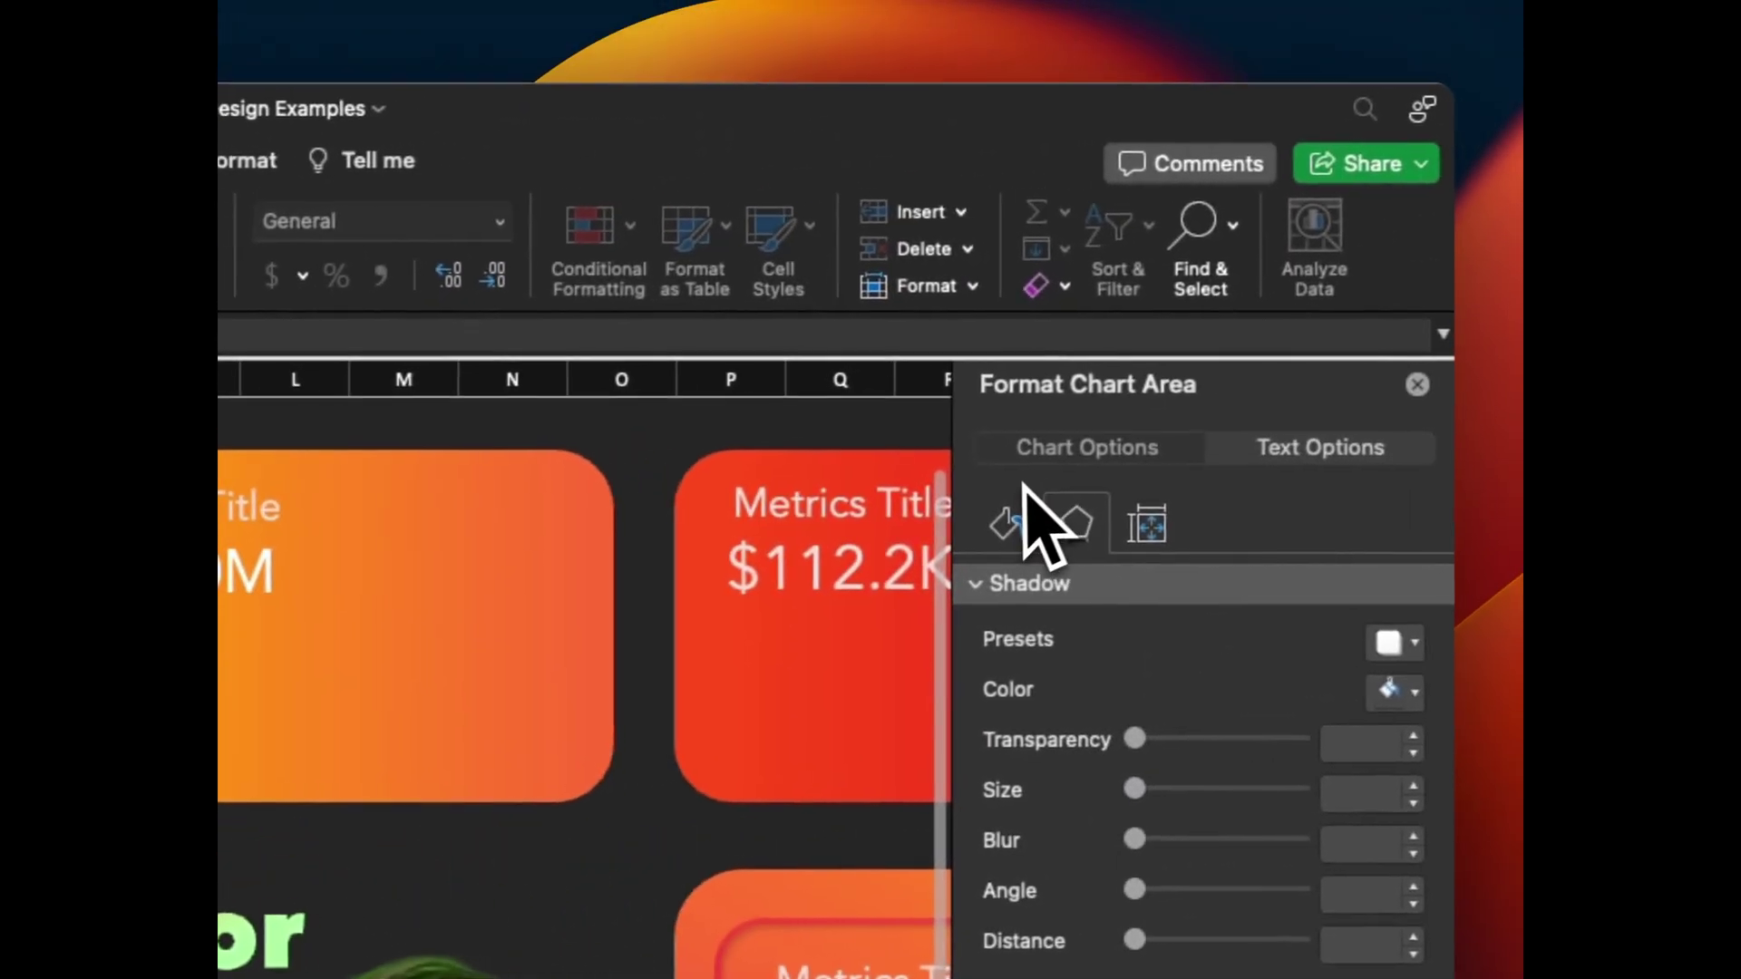
# - Give the map's chart area no fill and set the lowest-value series colour
pyautogui.click(1006, 519)
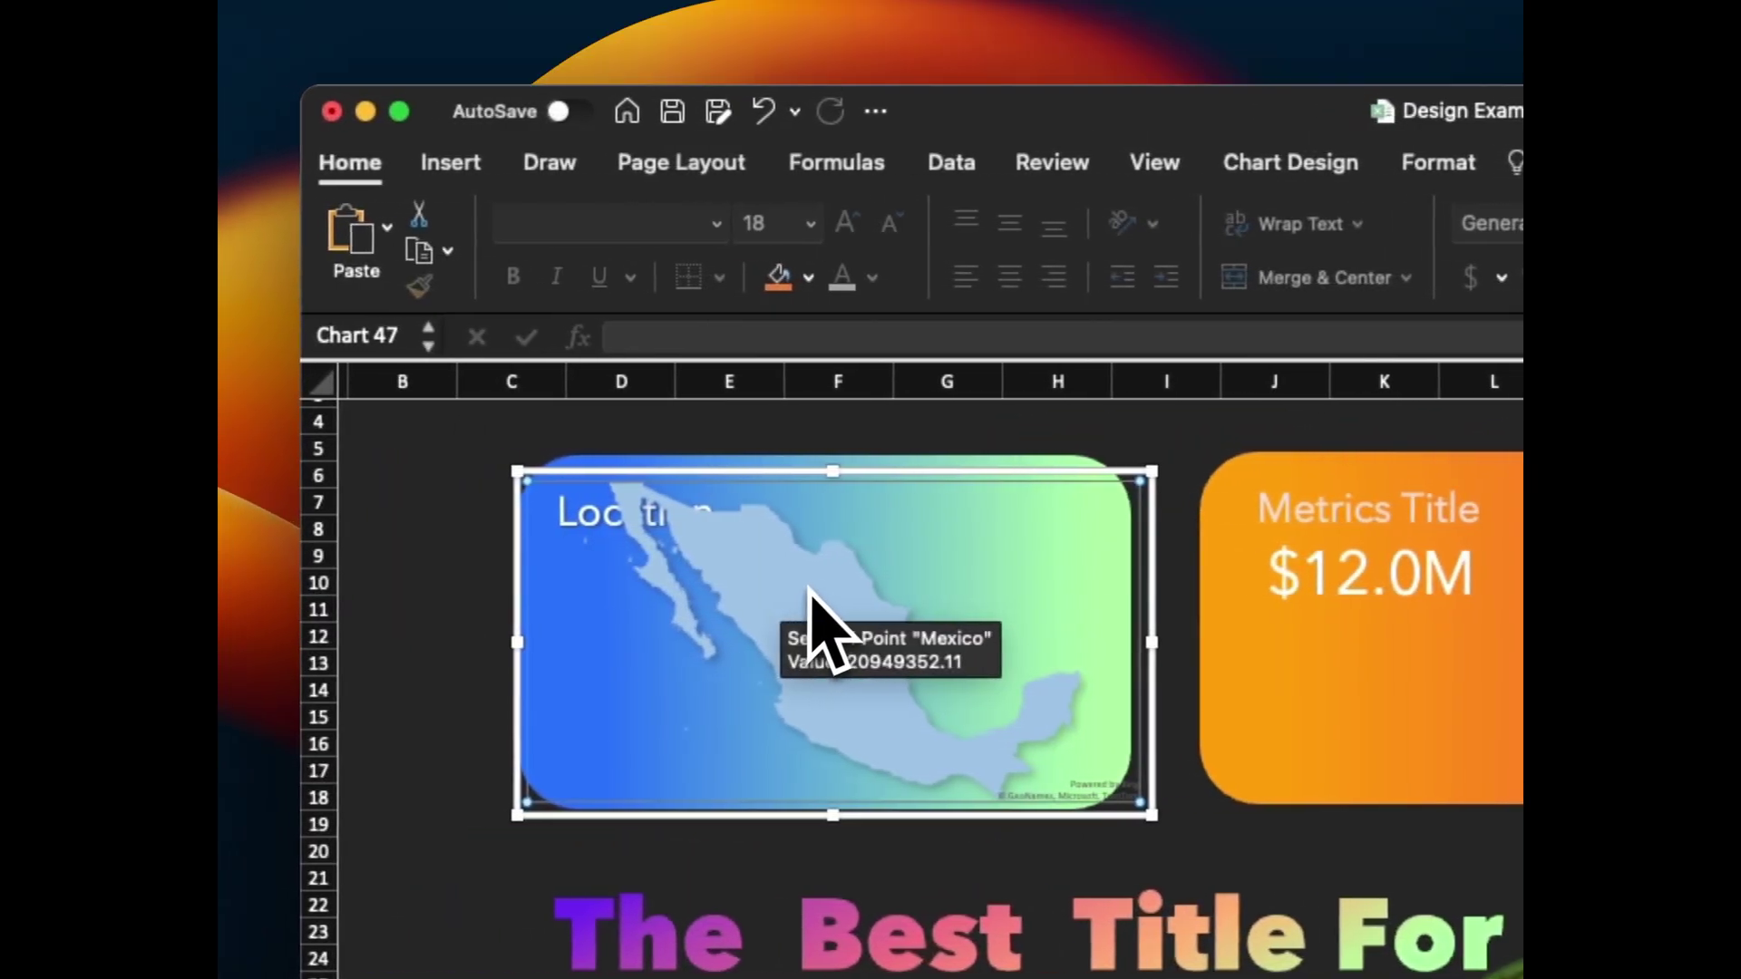
pyautogui.click(810, 590)
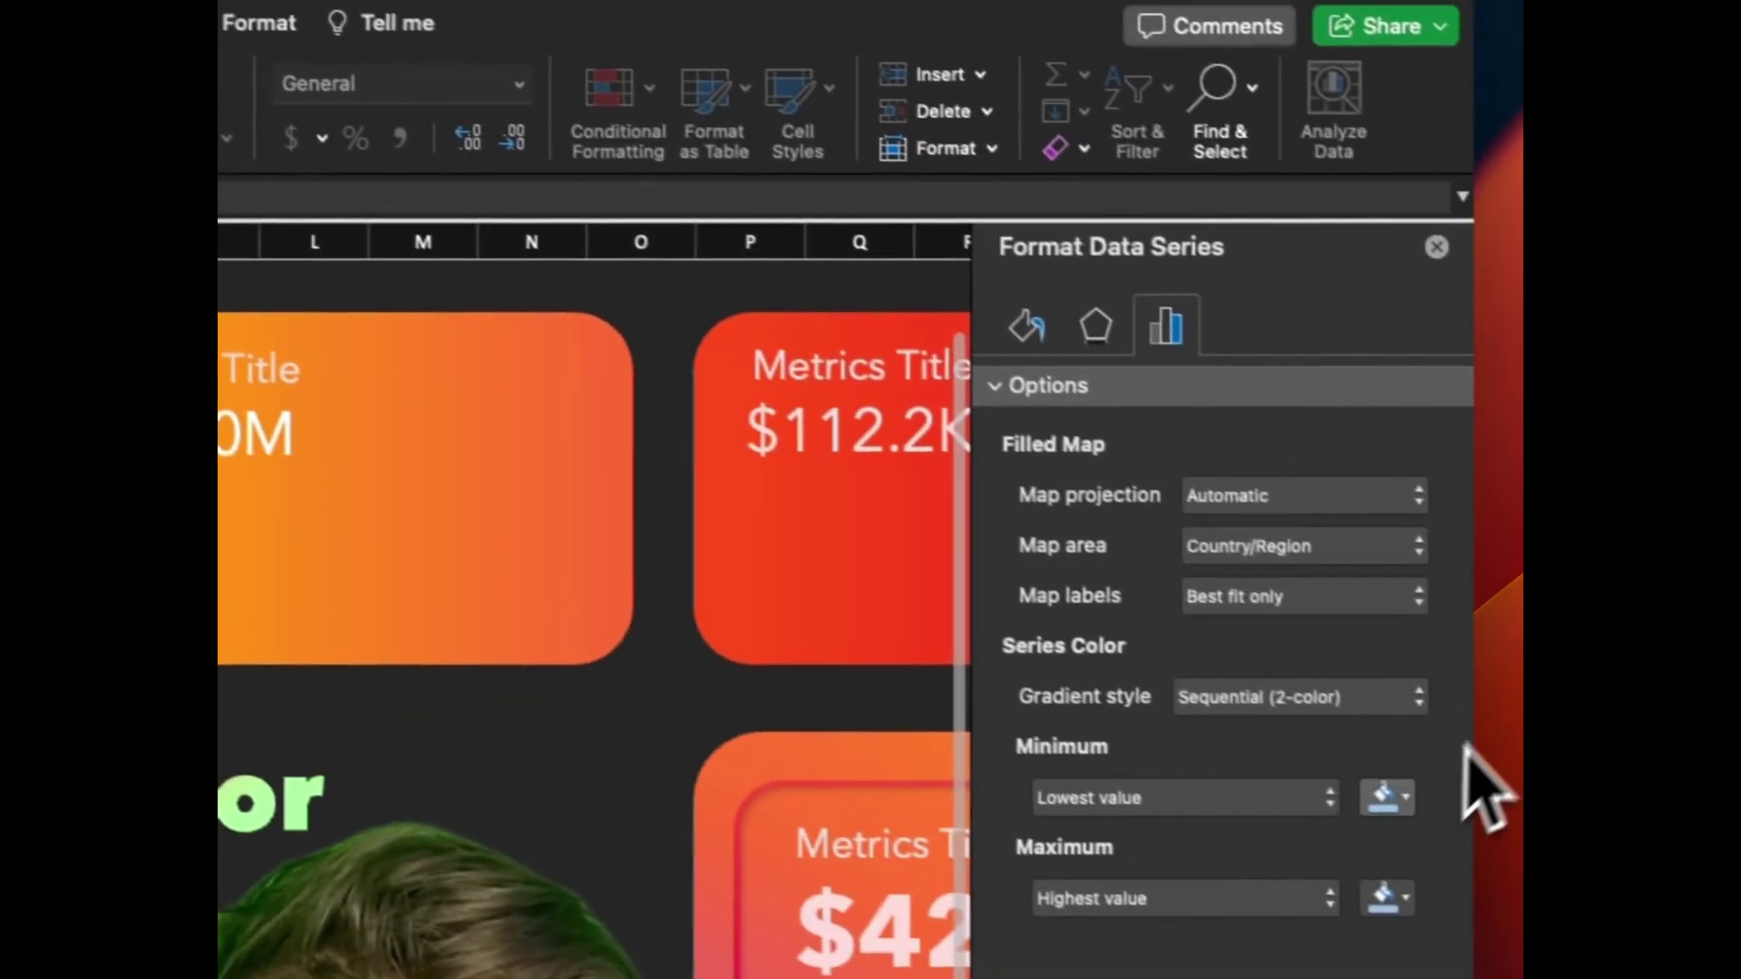
pyautogui.click(1358, 726)
pyautogui.click(1210, 721)
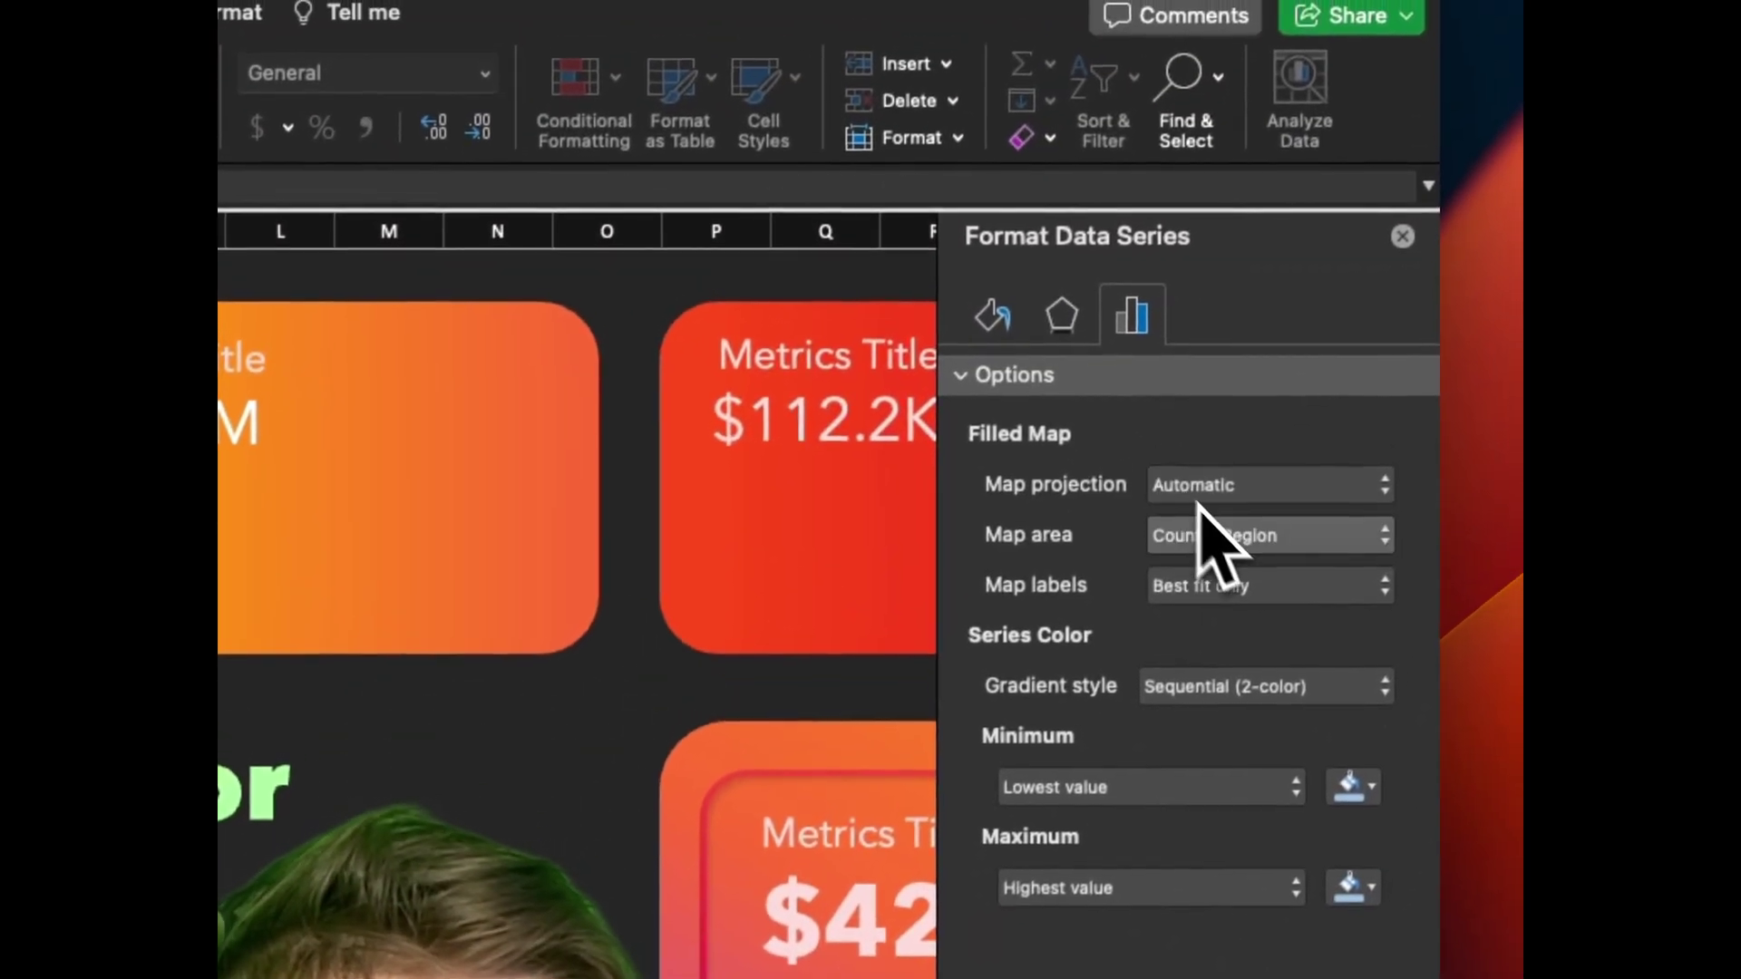
pyautogui.click(1222, 544)
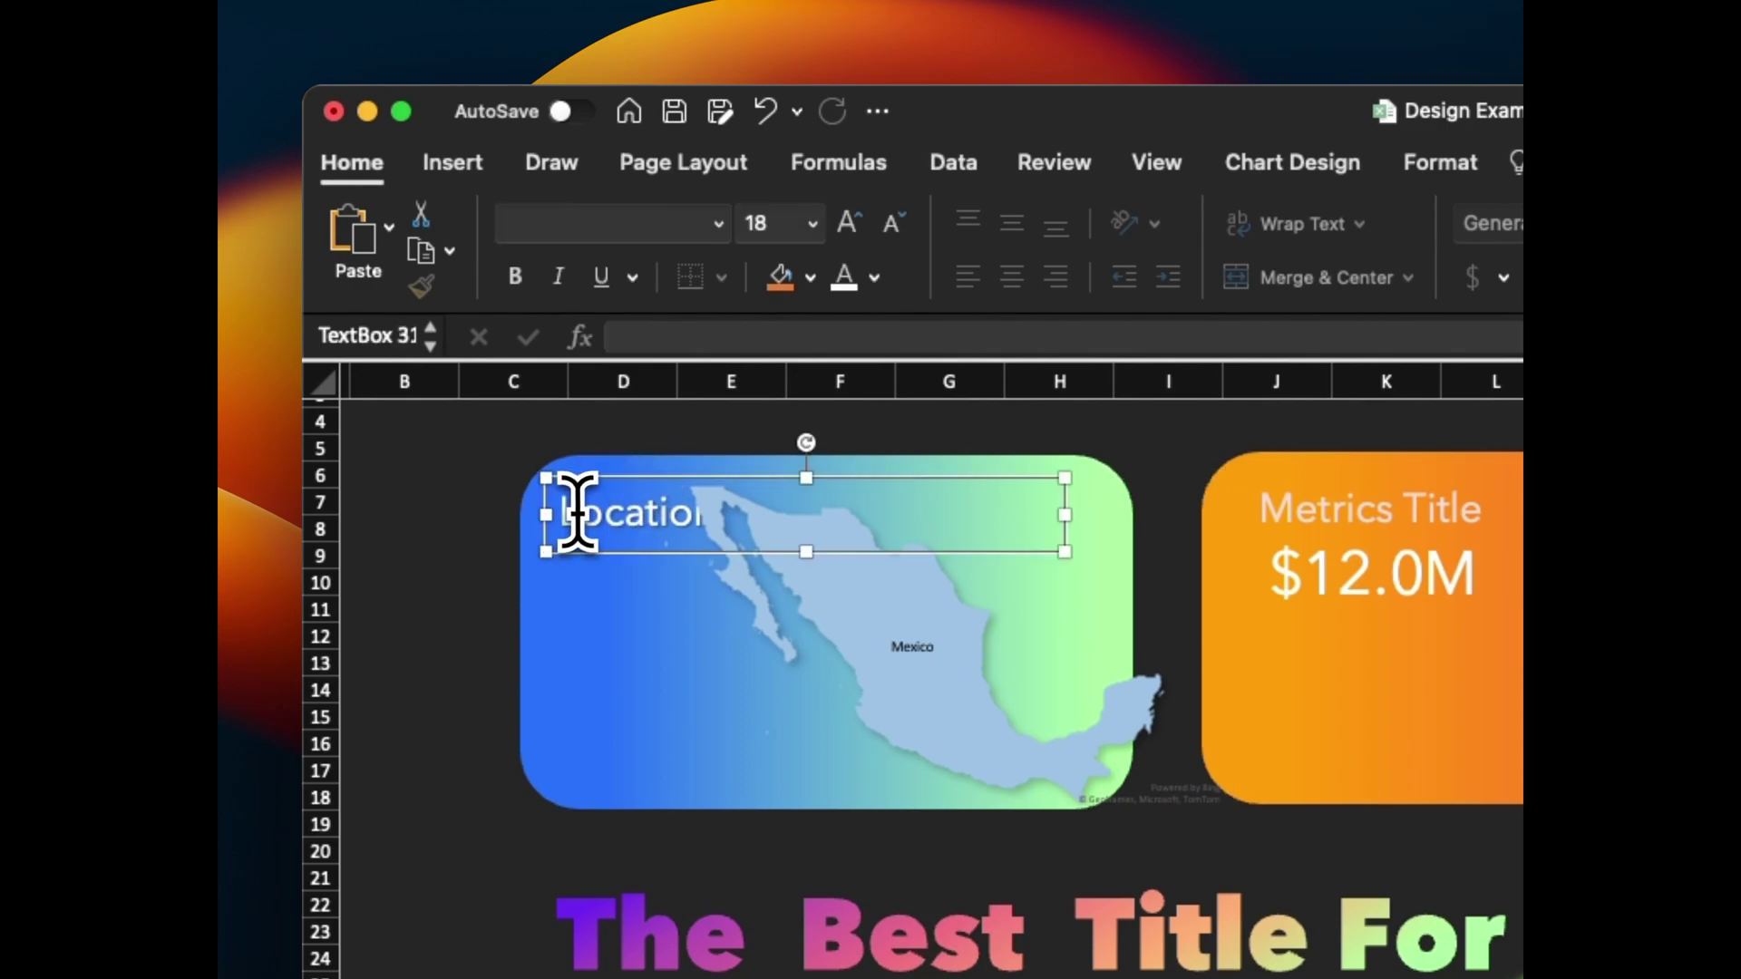
# - Bring the Location label to front and move the map onto the Location card
pyautogui.rightClick(594, 485)
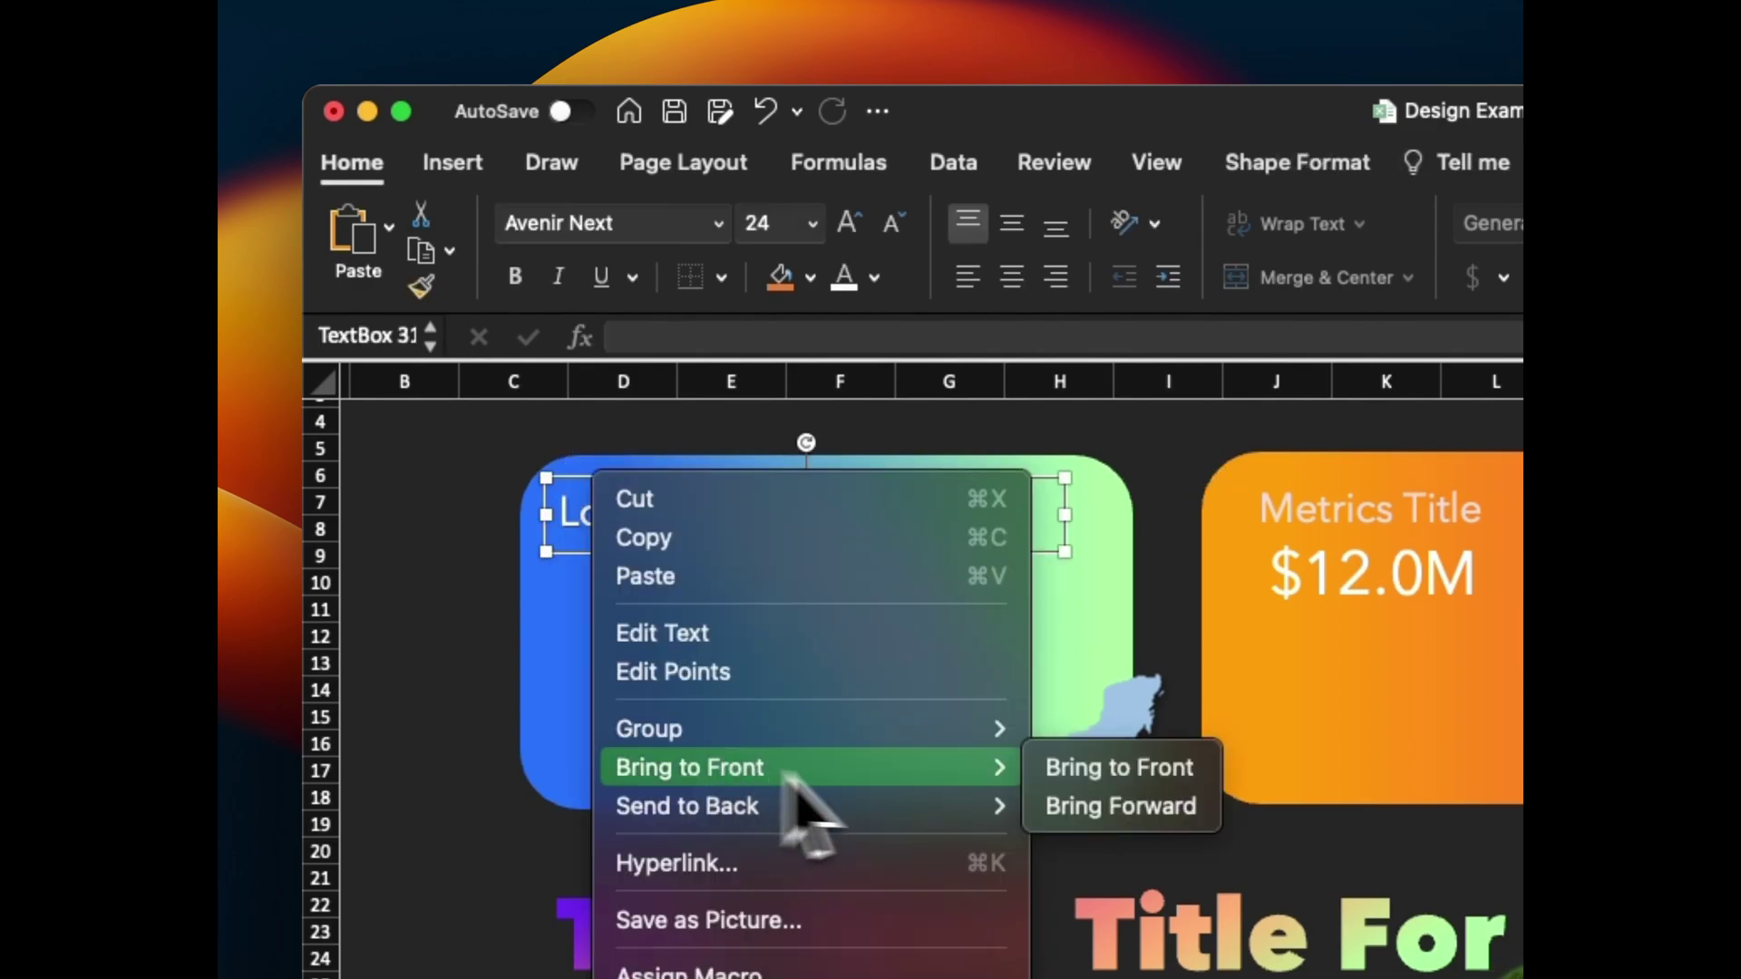
pyautogui.click(1106, 769)
pyautogui.click(1070, 716)
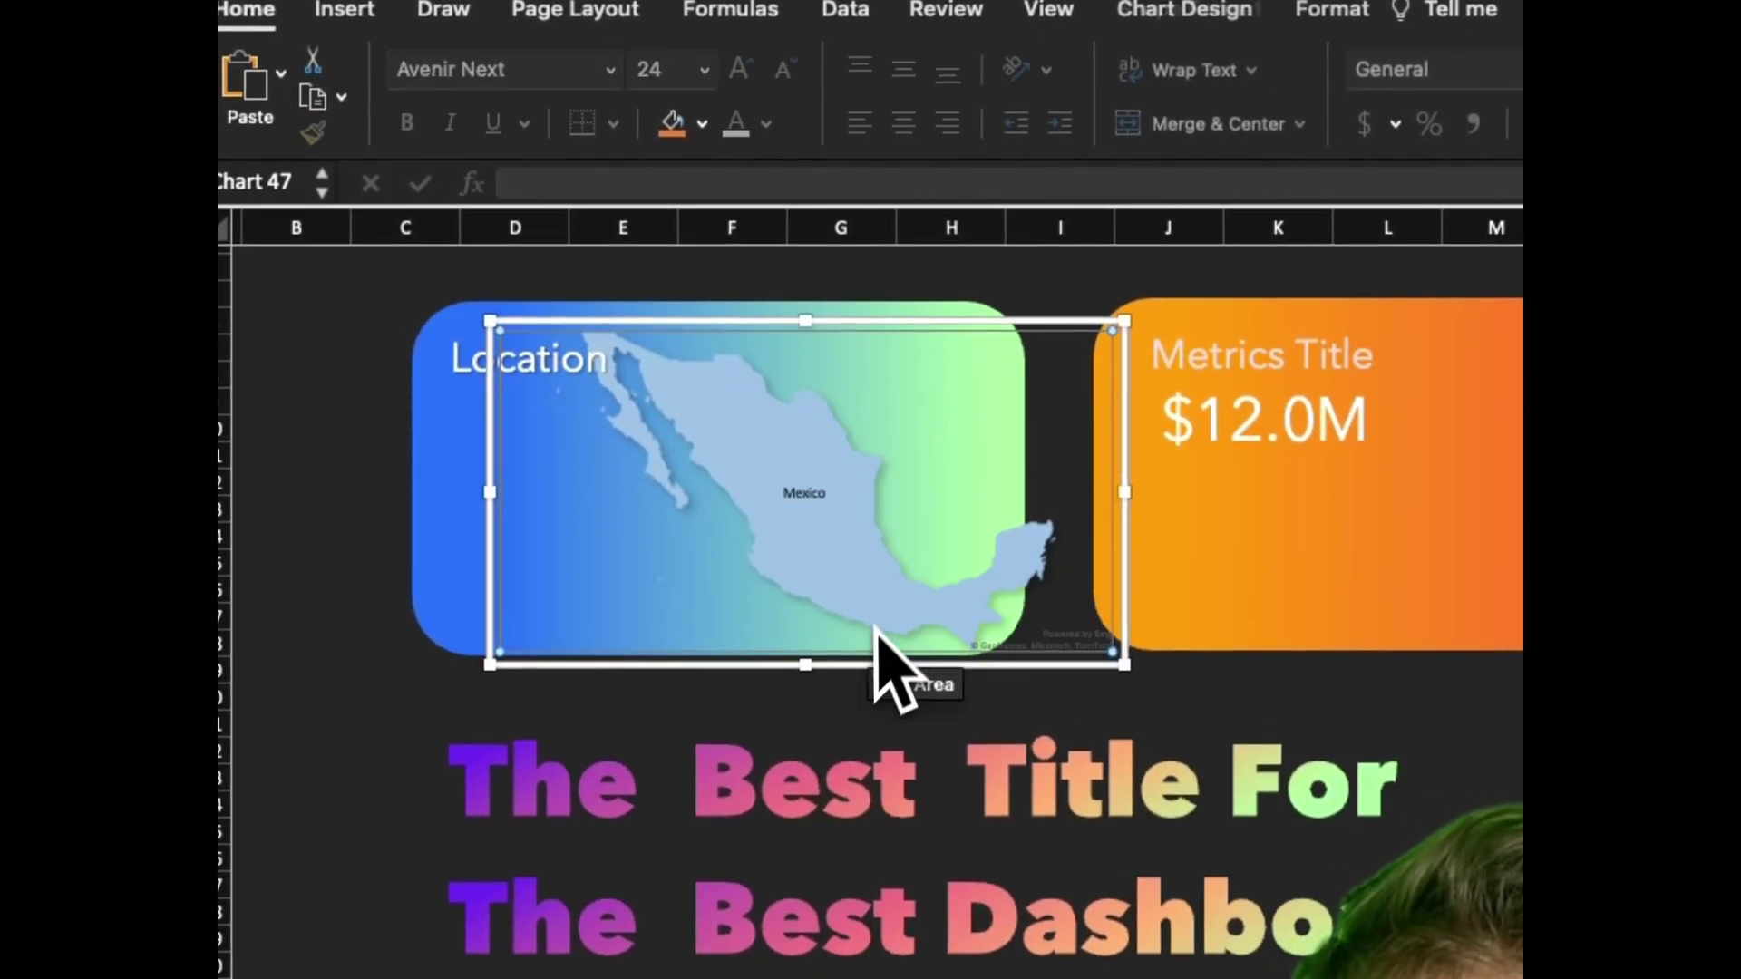
pyautogui.moveTo(884, 653); pyautogui.dragTo(832, 676)
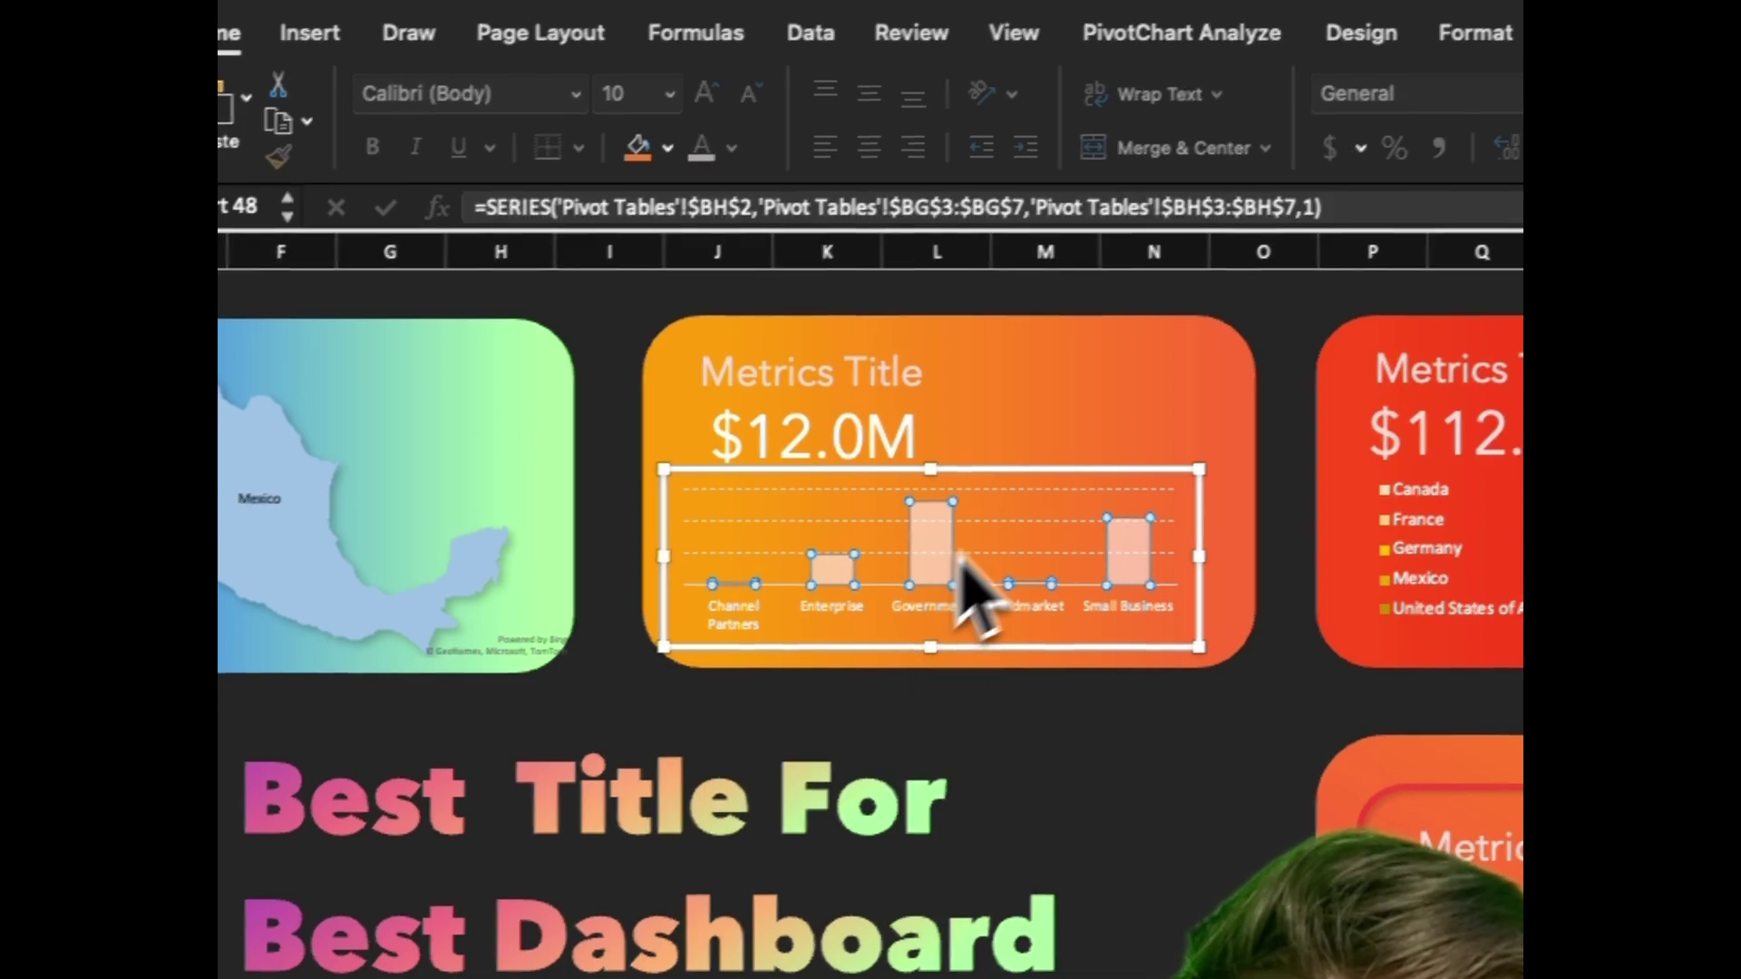
pyautogui.doubleClick(948, 580)
pyautogui.click(1220, 399)
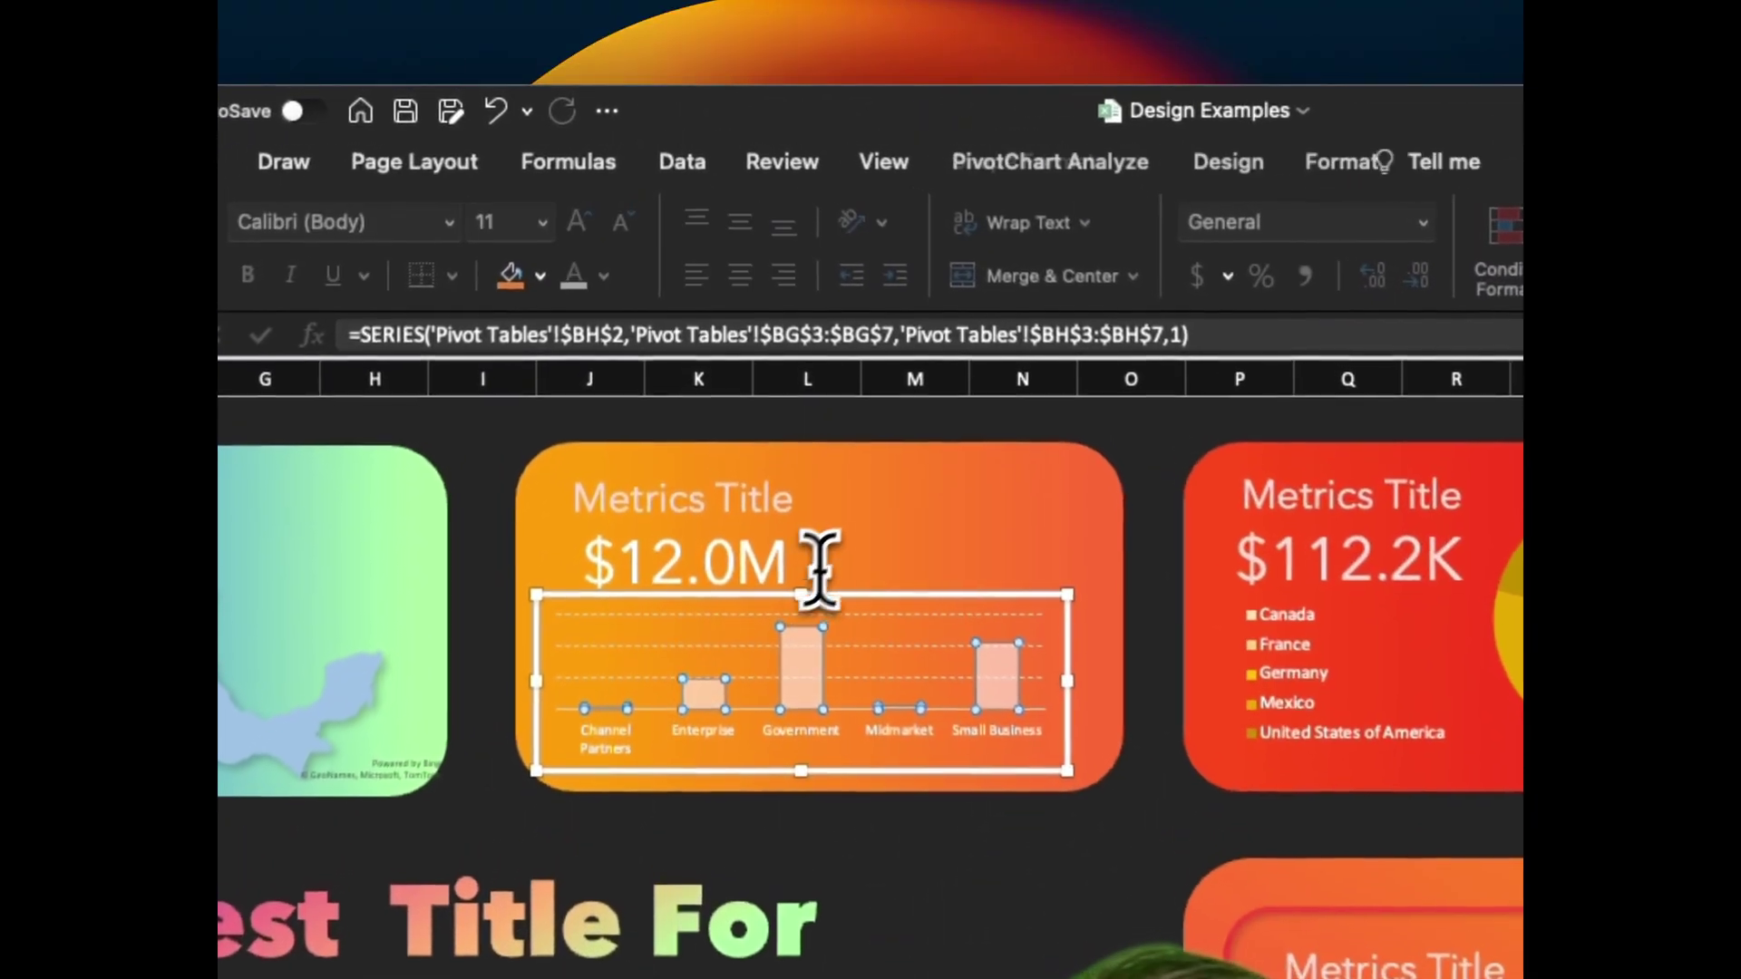
pyautogui.click(819, 567)
pyautogui.hscroll(3, 1097, 634)
# - Select the red card's country legend, then the pink card's line chart
pyautogui.click(1178, 687)
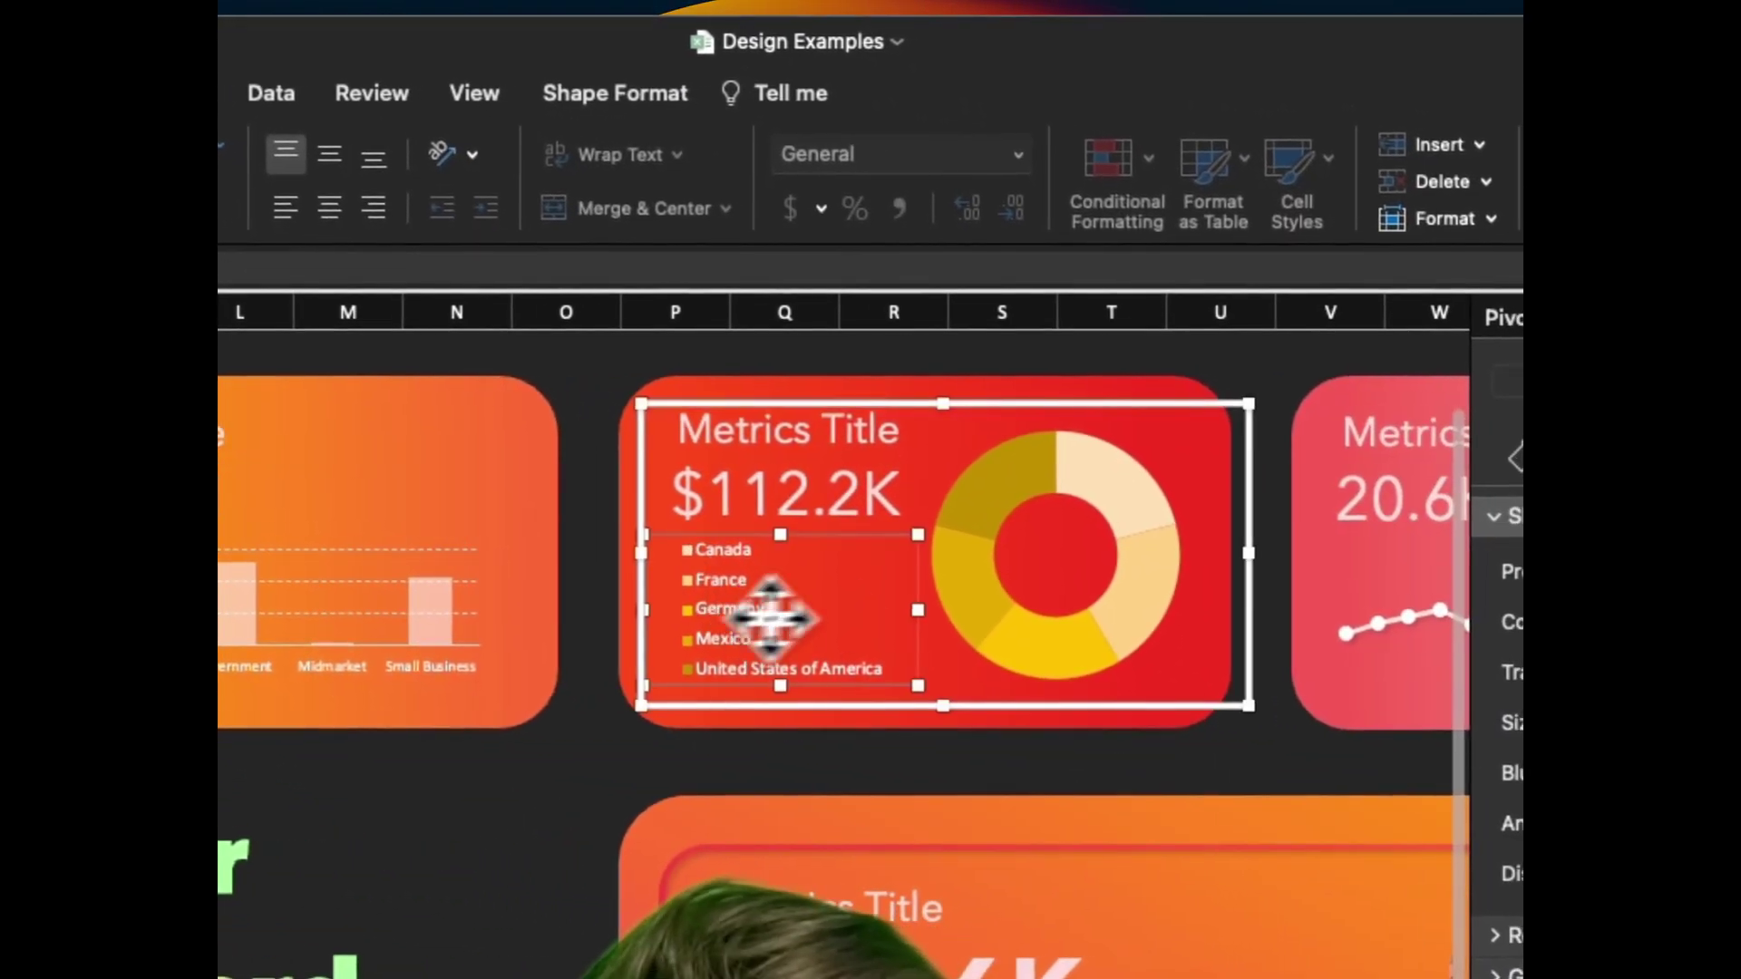
pyautogui.hscroll(2, 1052, 571)
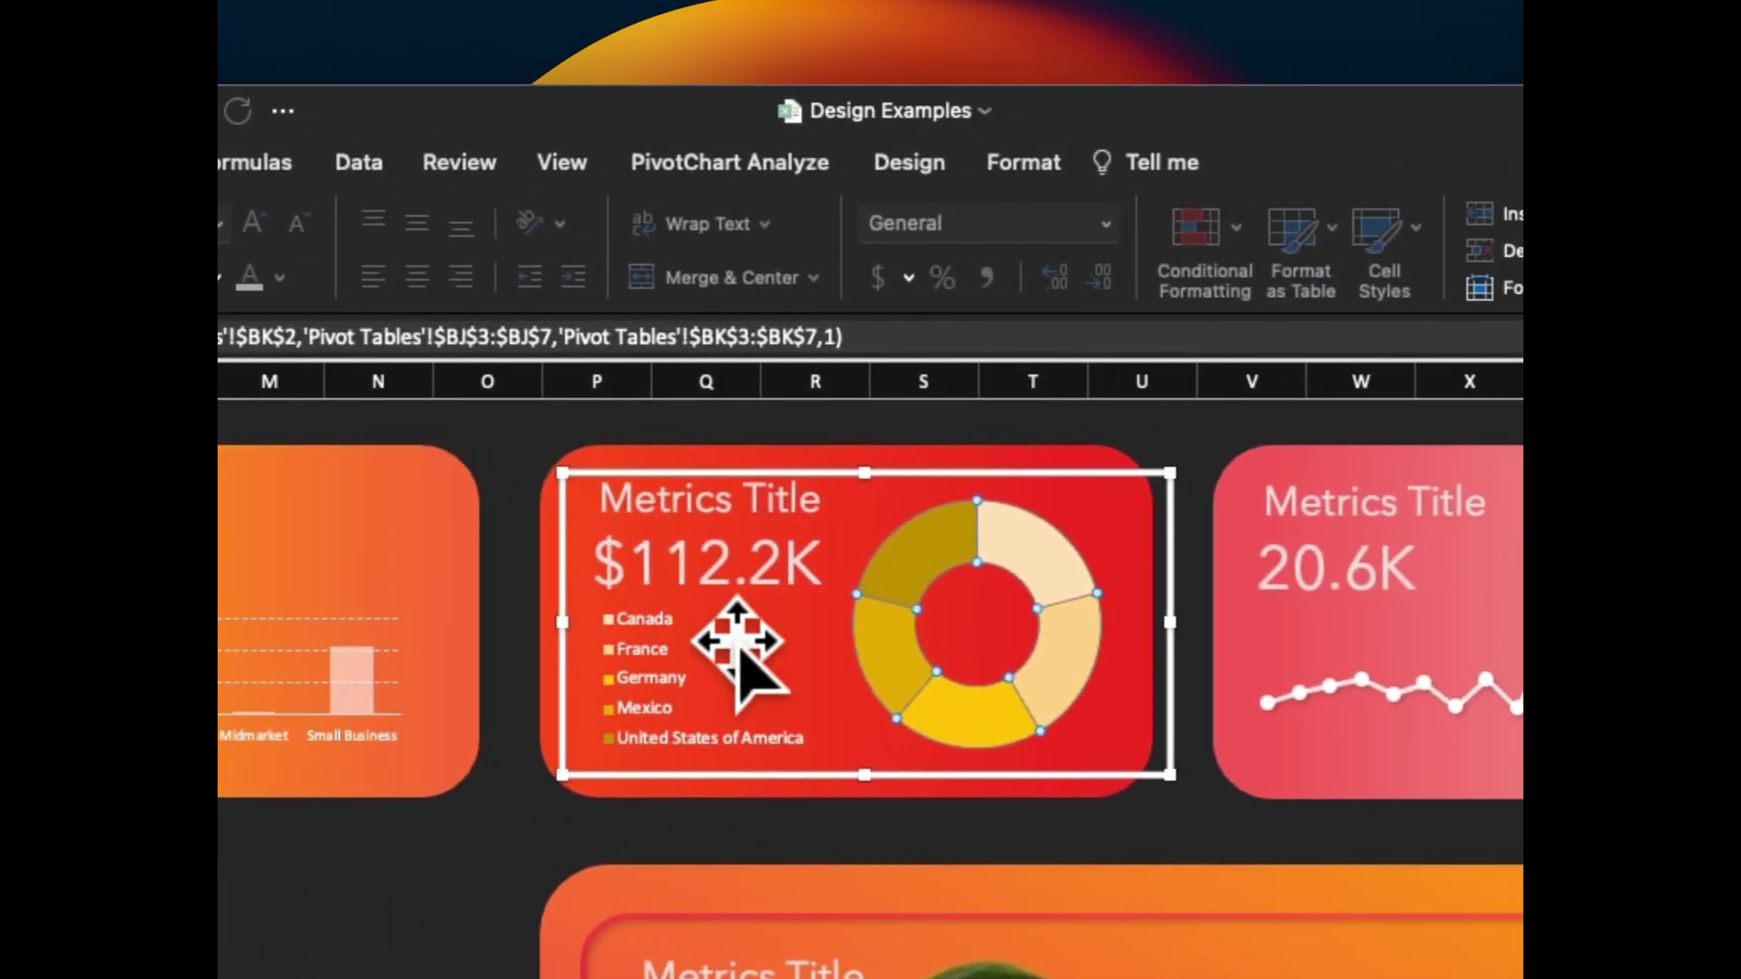
pyautogui.hscroll(1, 739, 648)
pyautogui.hscroll(10, 732, 646)
pyautogui.click(816, 707)
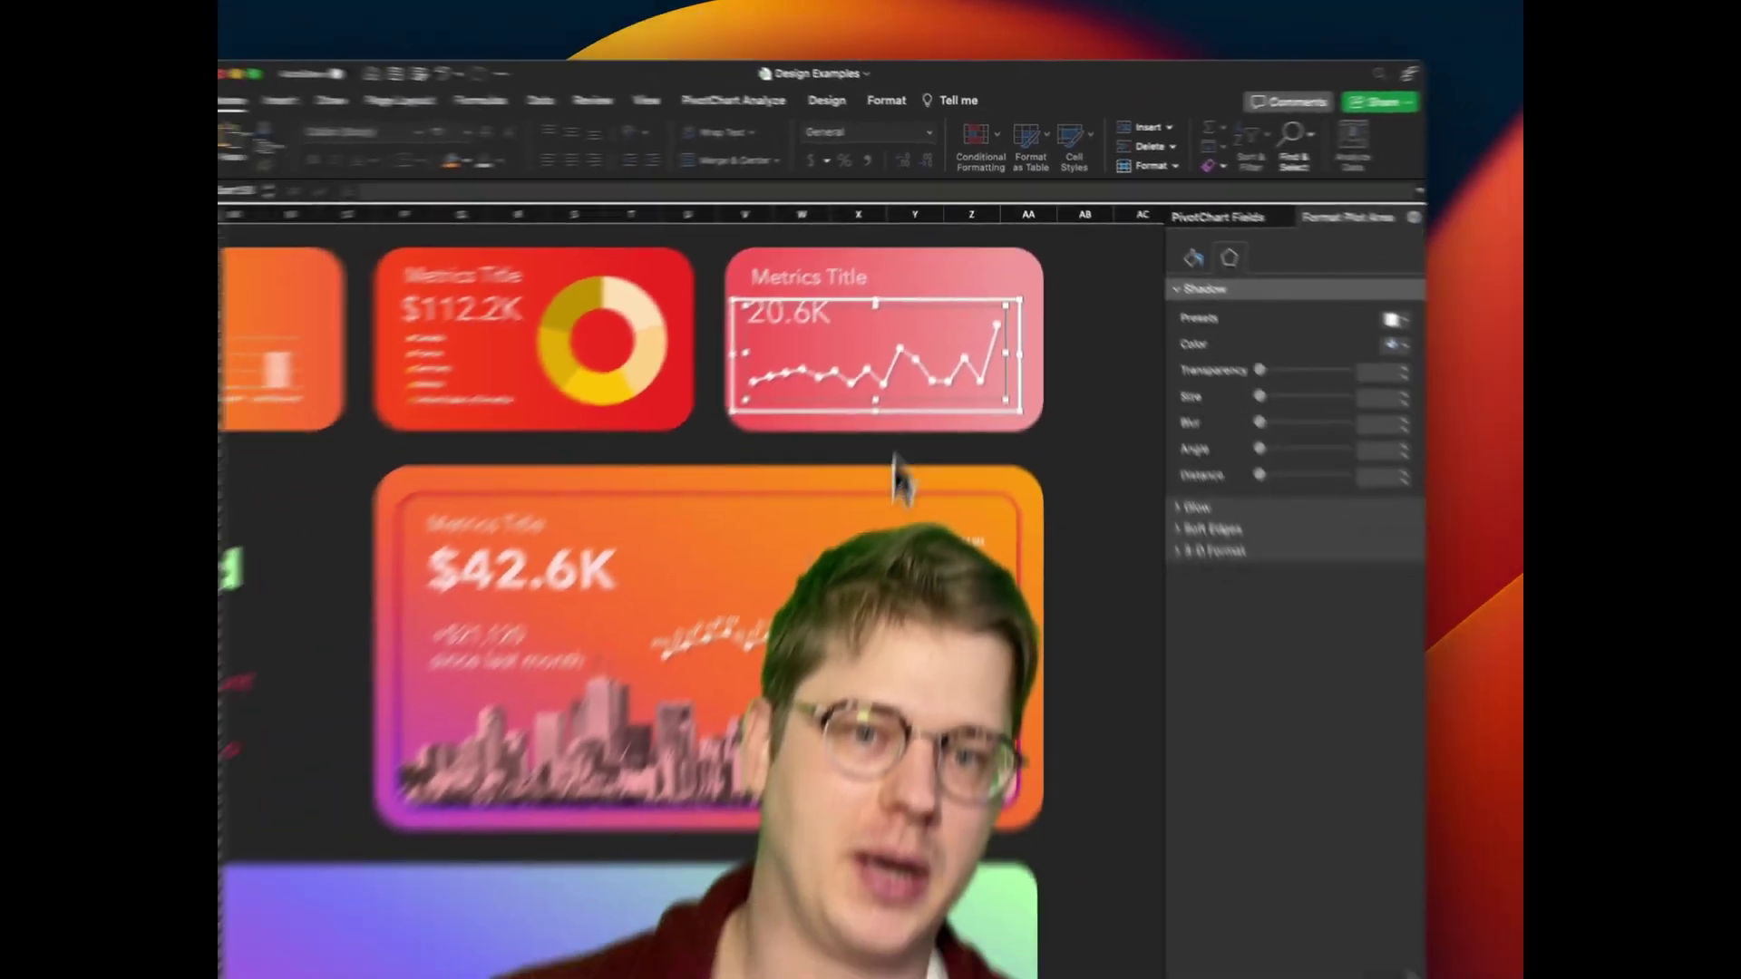
# - Select the bottom gradient banner, then the monthly Sales and Profit pivot
pyautogui.hscroll(-10, 983, 317)
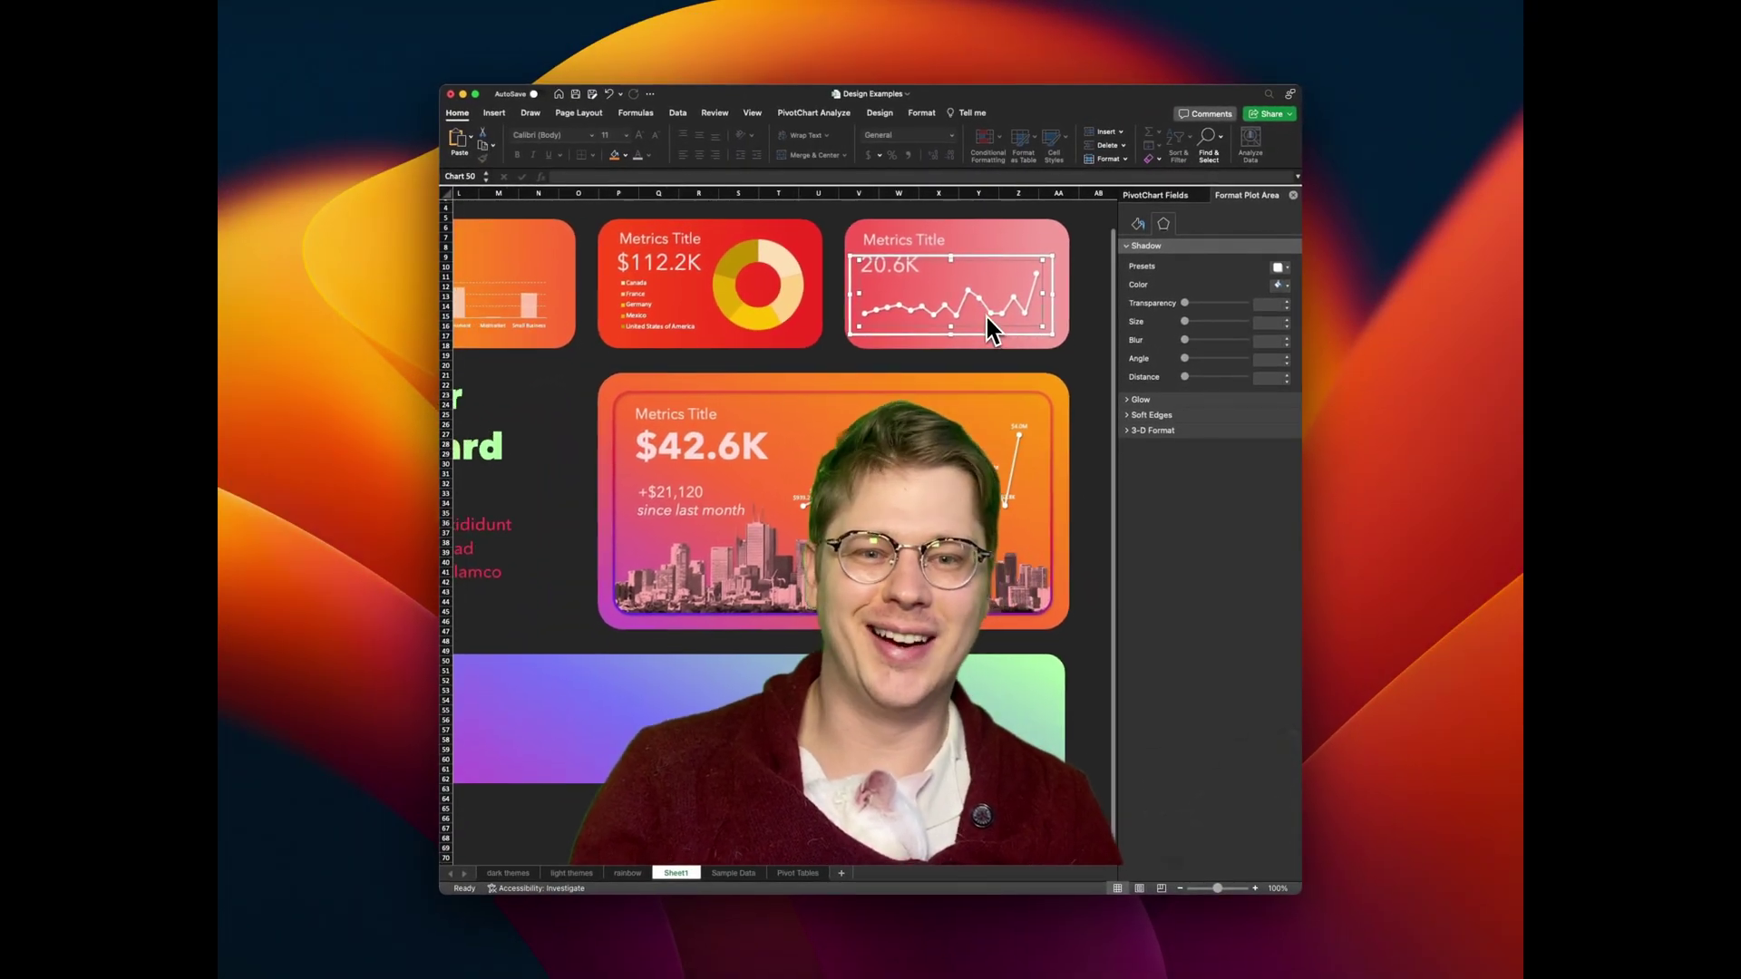
pyautogui.scroll(-10, 858, 656)
pyautogui.hscroll(6, 860, 635)
pyautogui.scroll(-10, 860, 635)
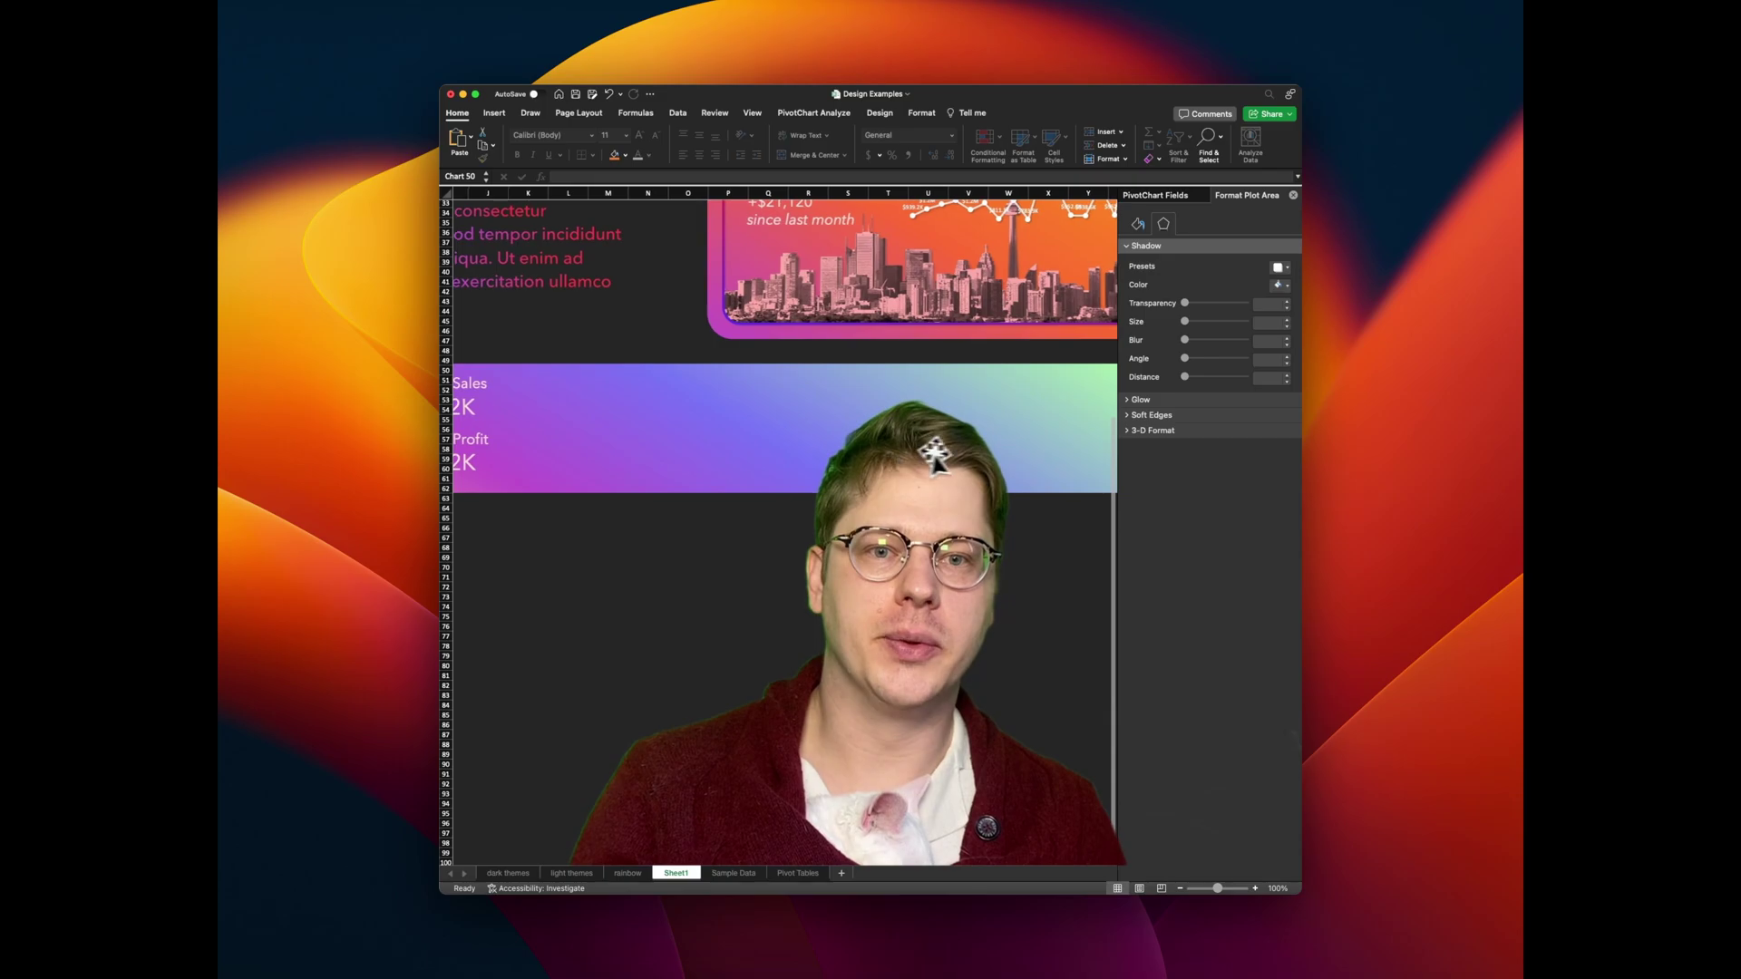
pyautogui.hscroll(6, 933, 459)
pyautogui.hscroll(-6, 934, 459)
pyautogui.hscroll(4, 945, 451)
pyautogui.hscroll(-5, 948, 453)
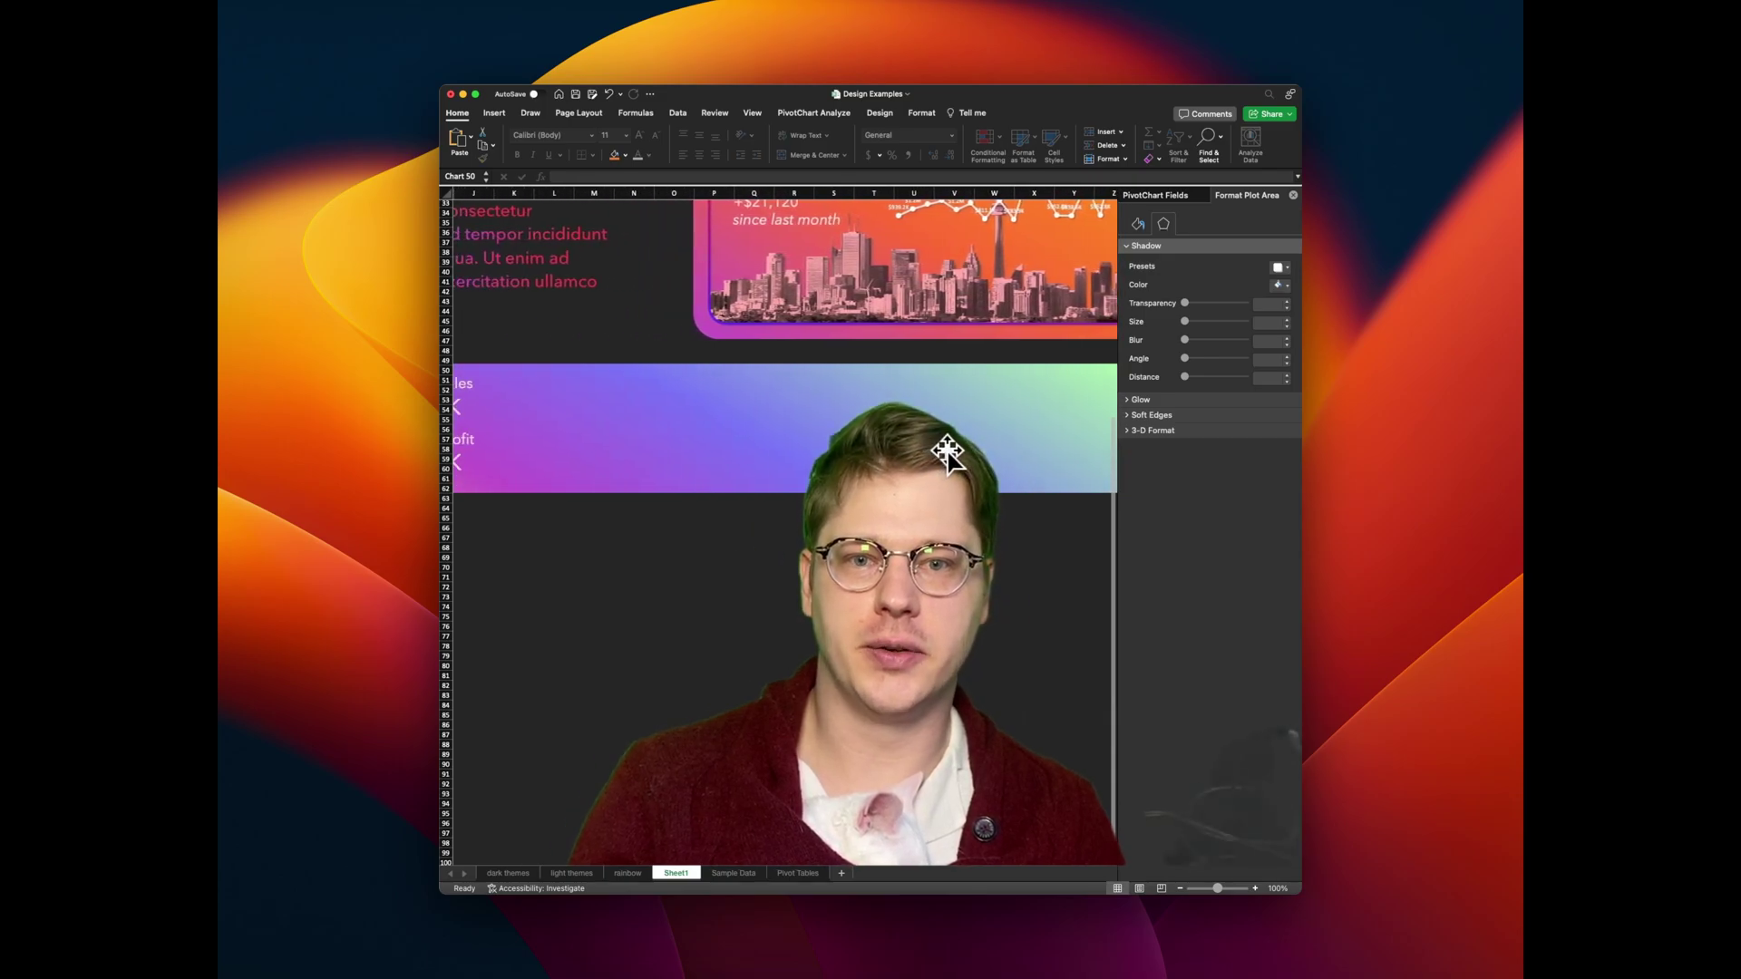
pyautogui.click(948, 454)
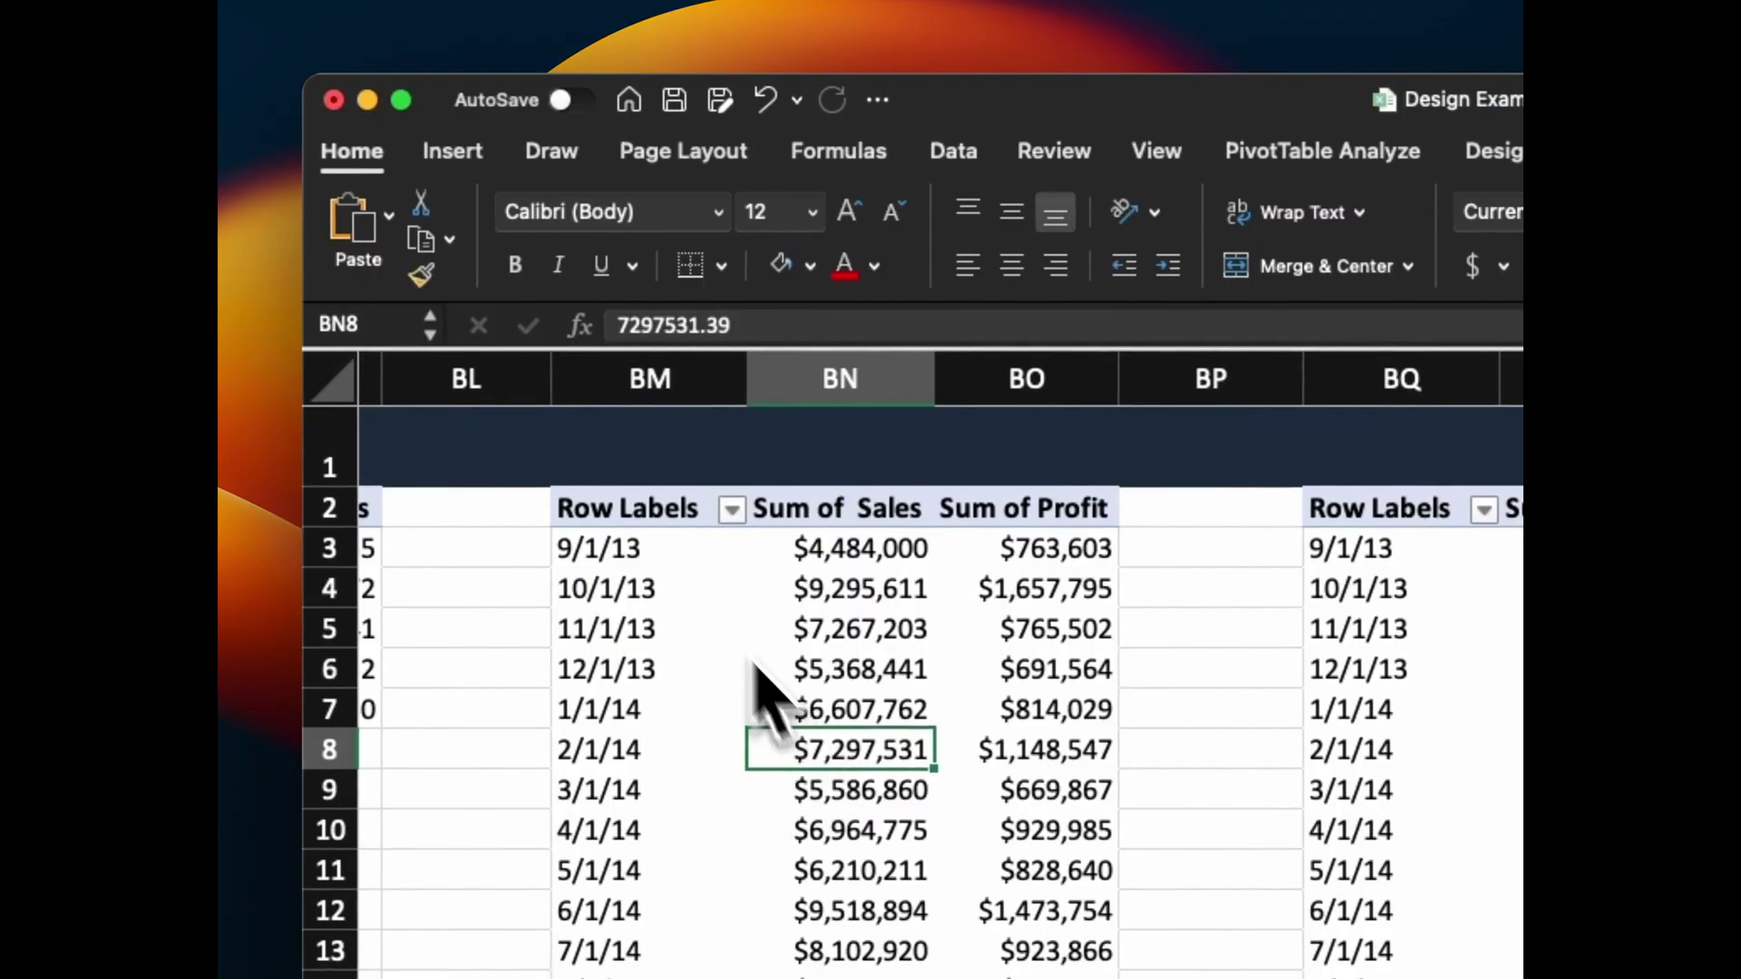
pyautogui.click(640, 520)
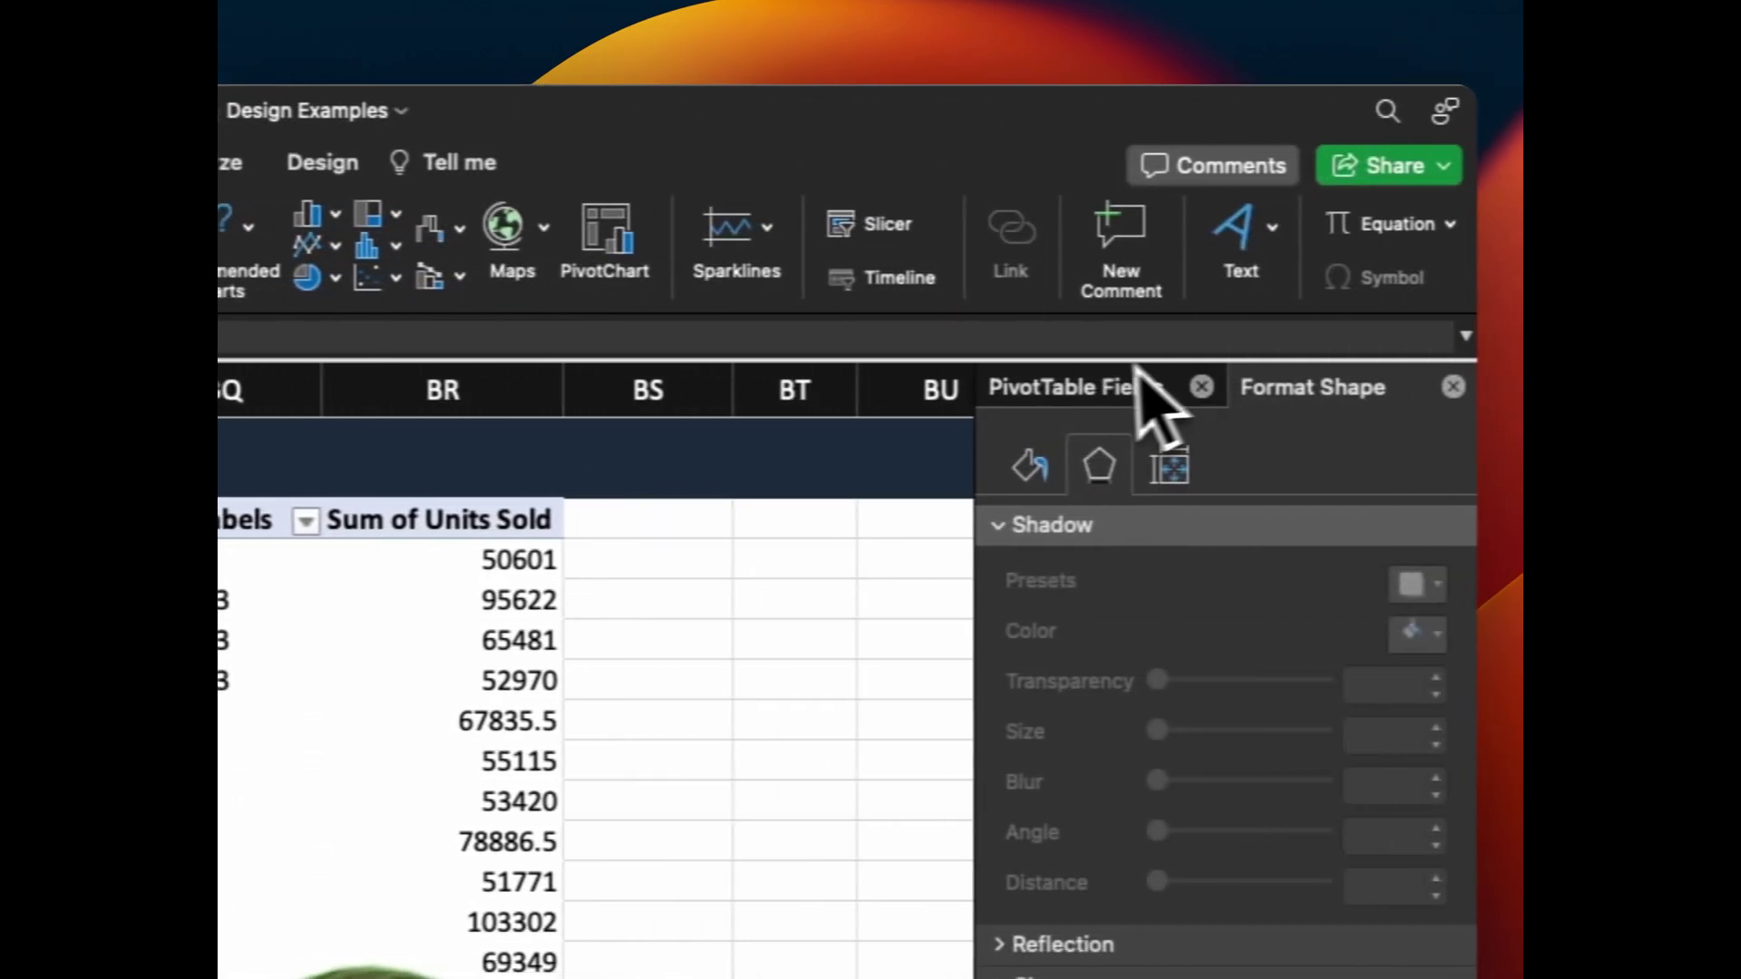
# - Select the monthly Sum of Sales values in the Sales and Profit pivot
pyautogui.click(1137, 379)
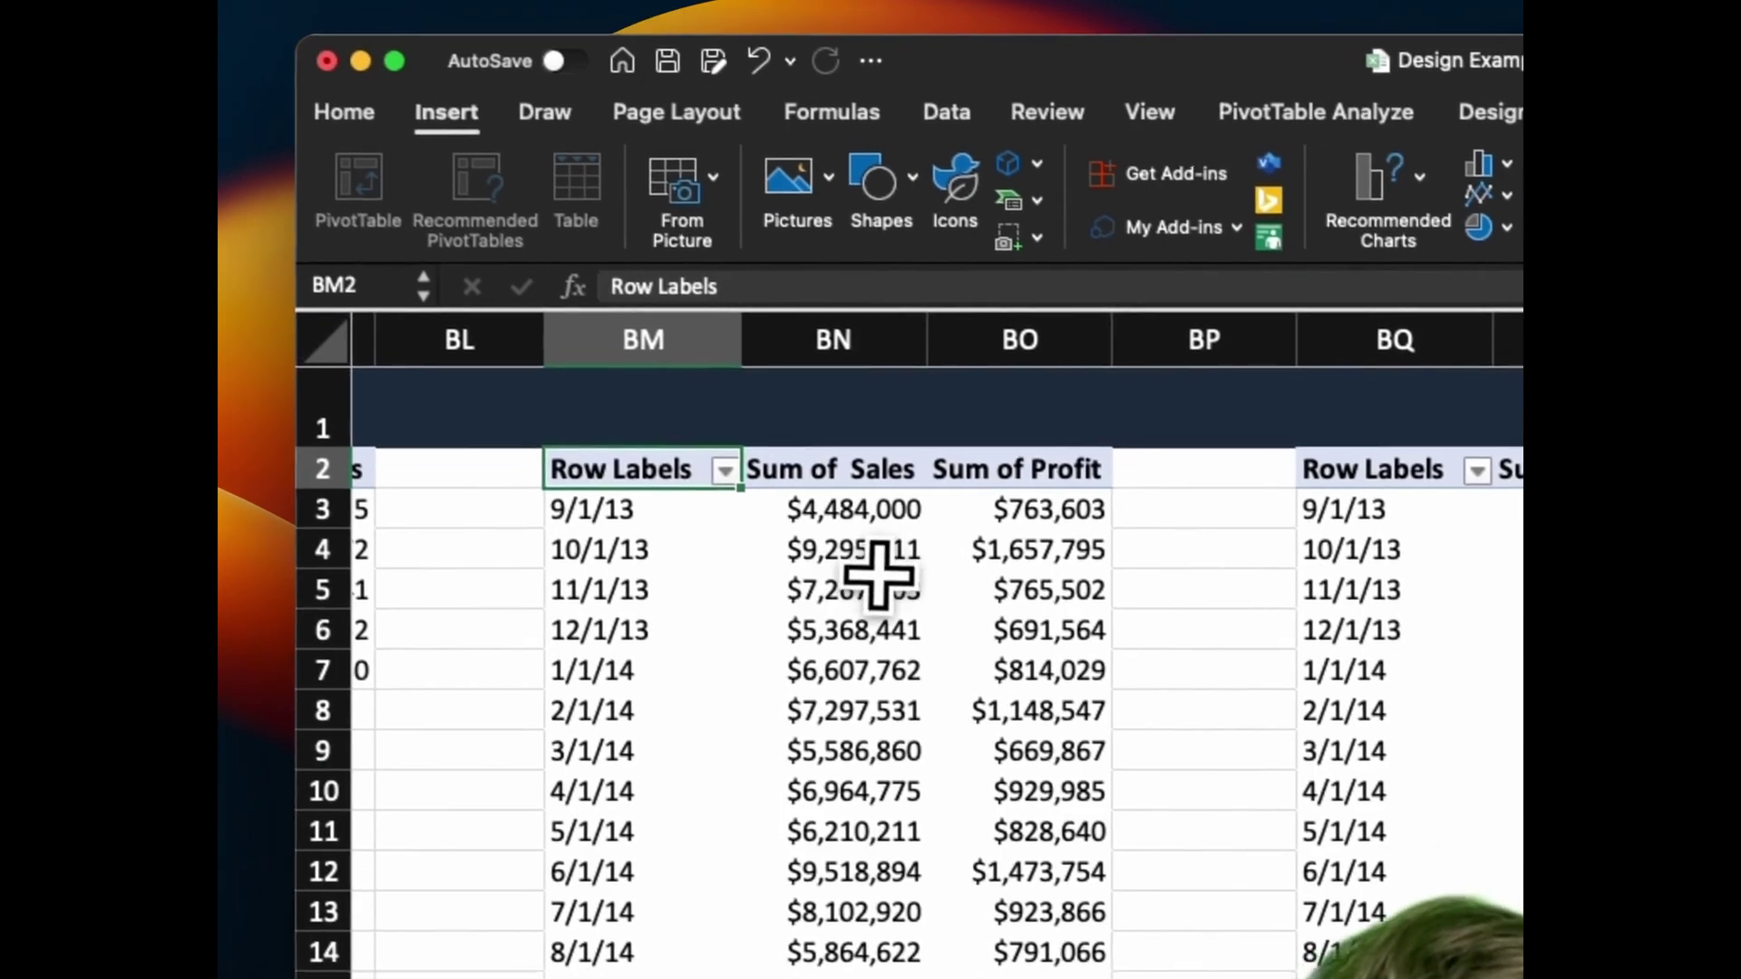
pyautogui.click(885, 574)
pyautogui.moveTo(860, 513); pyautogui.dragTo(860, 835)
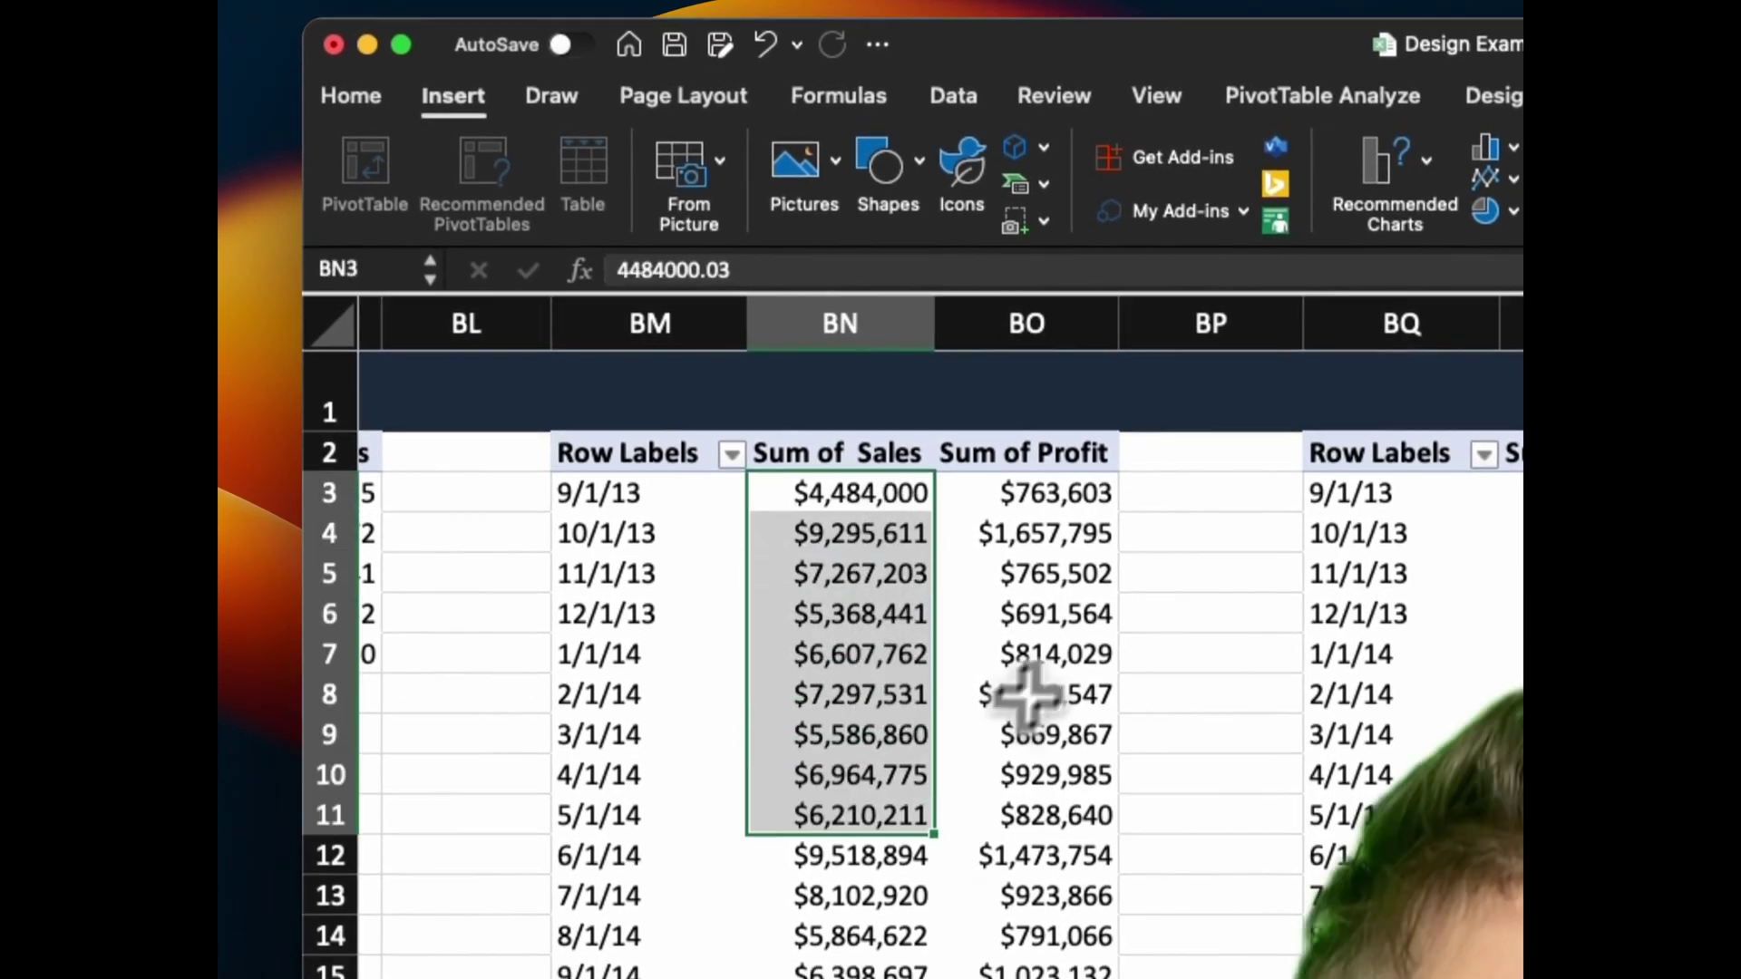
pyautogui.click(1055, 673)
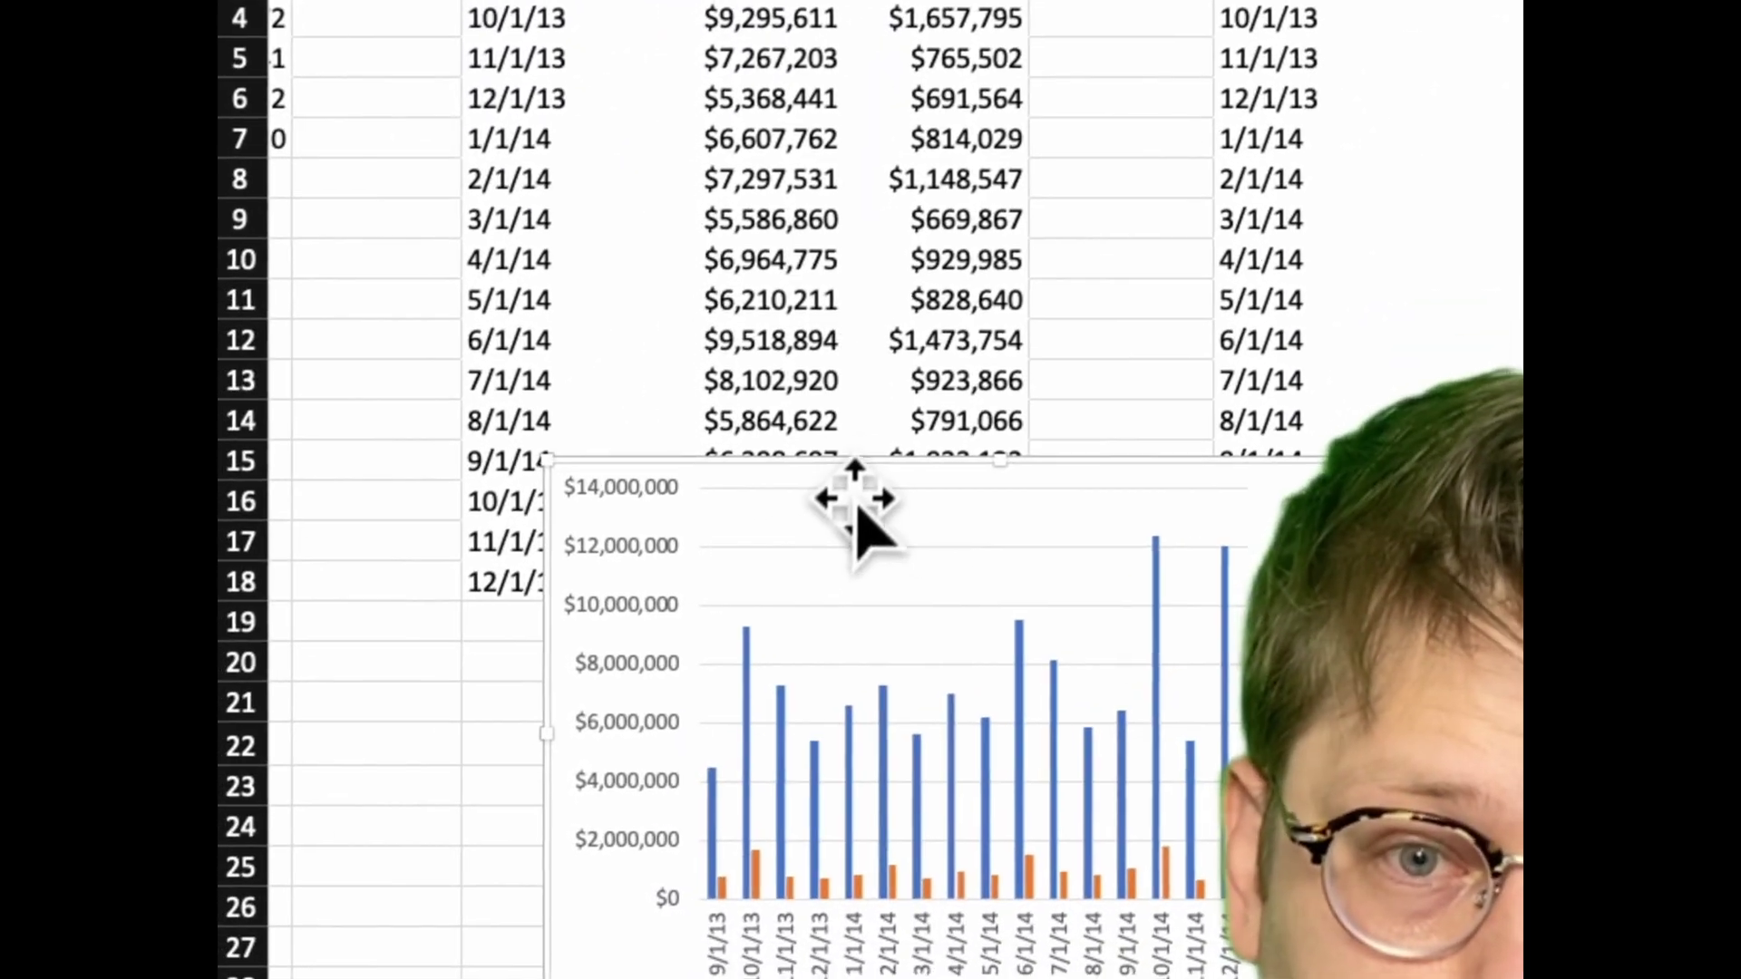
# - Move and widen the chart over the purple gradient card, delete its legend, and give it no fill
pyautogui.moveTo(857, 508); pyautogui.dragTo(858, 463)
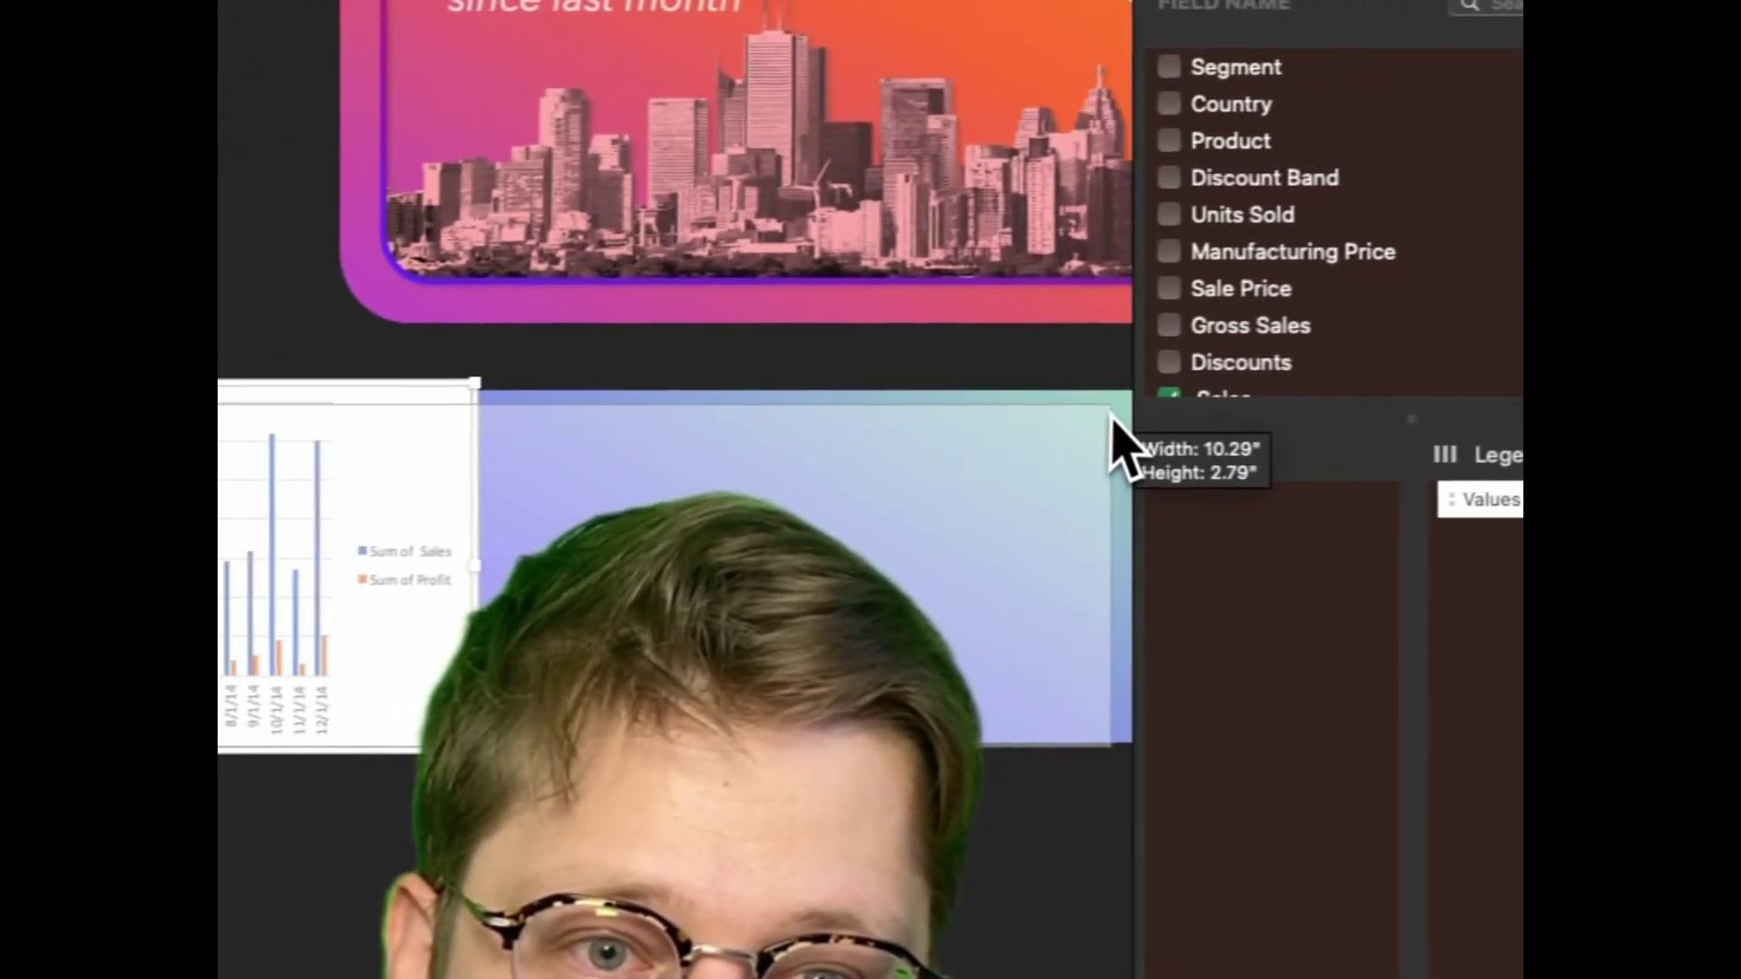
pyautogui.moveTo(1117, 444); pyautogui.dragTo(935, 523)
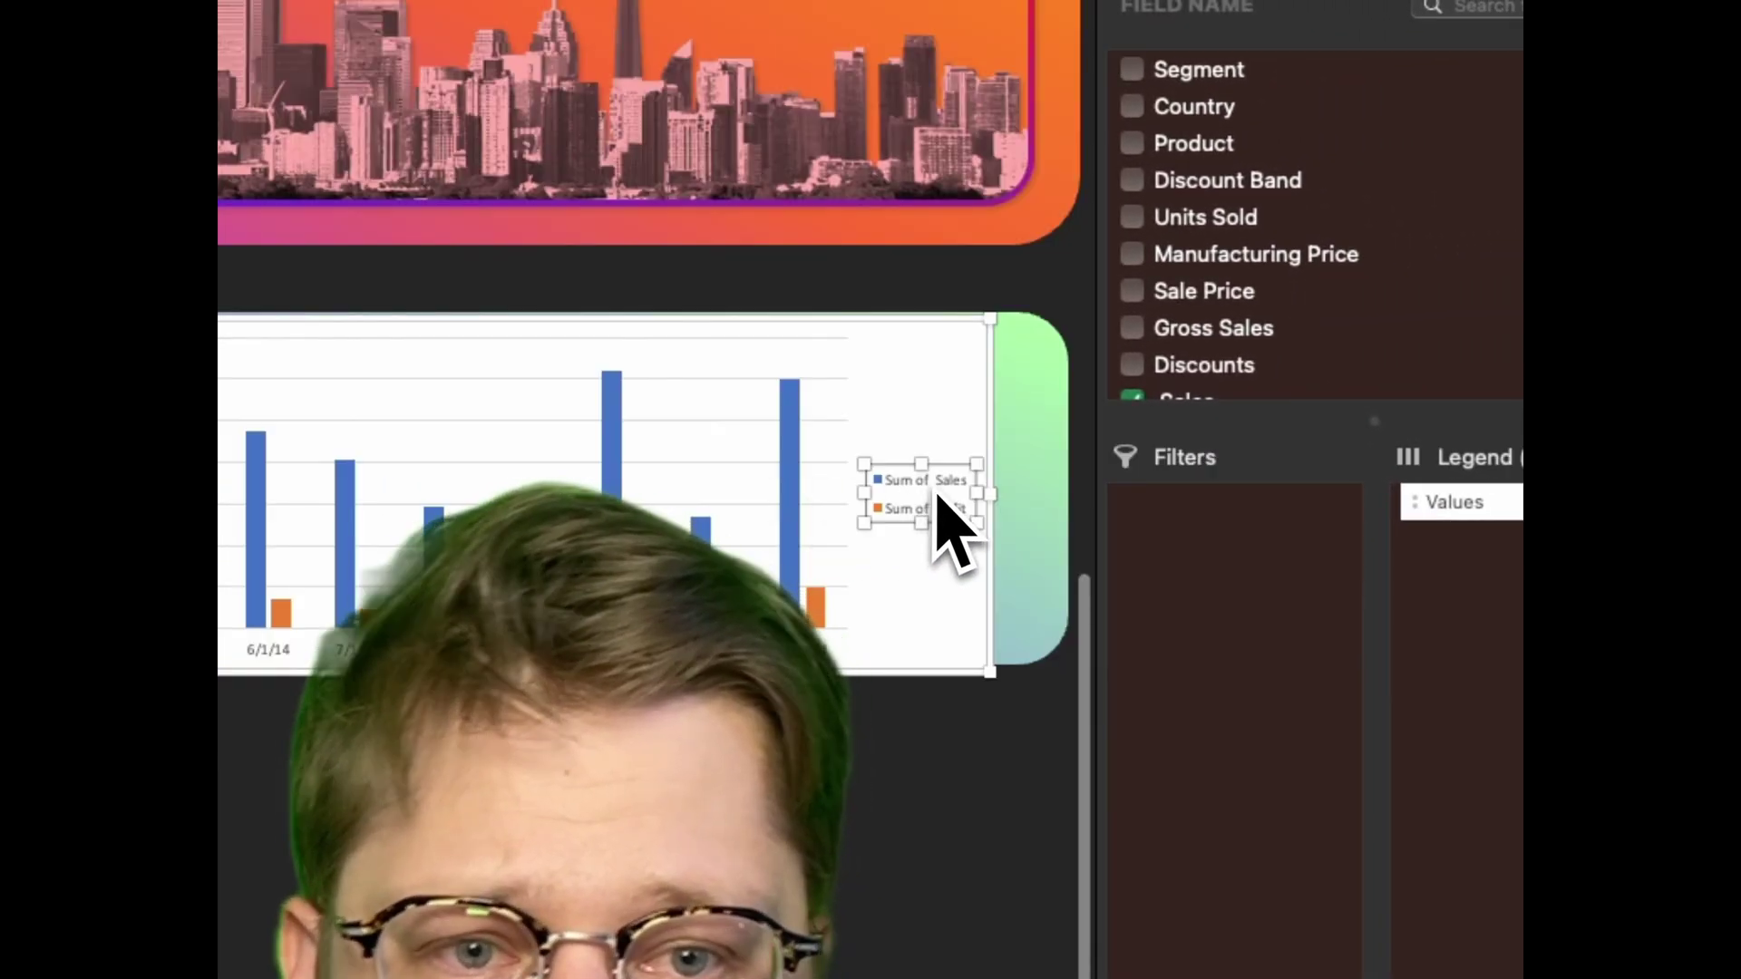
pyautogui.click(939, 497)
pyautogui.press('Delete')
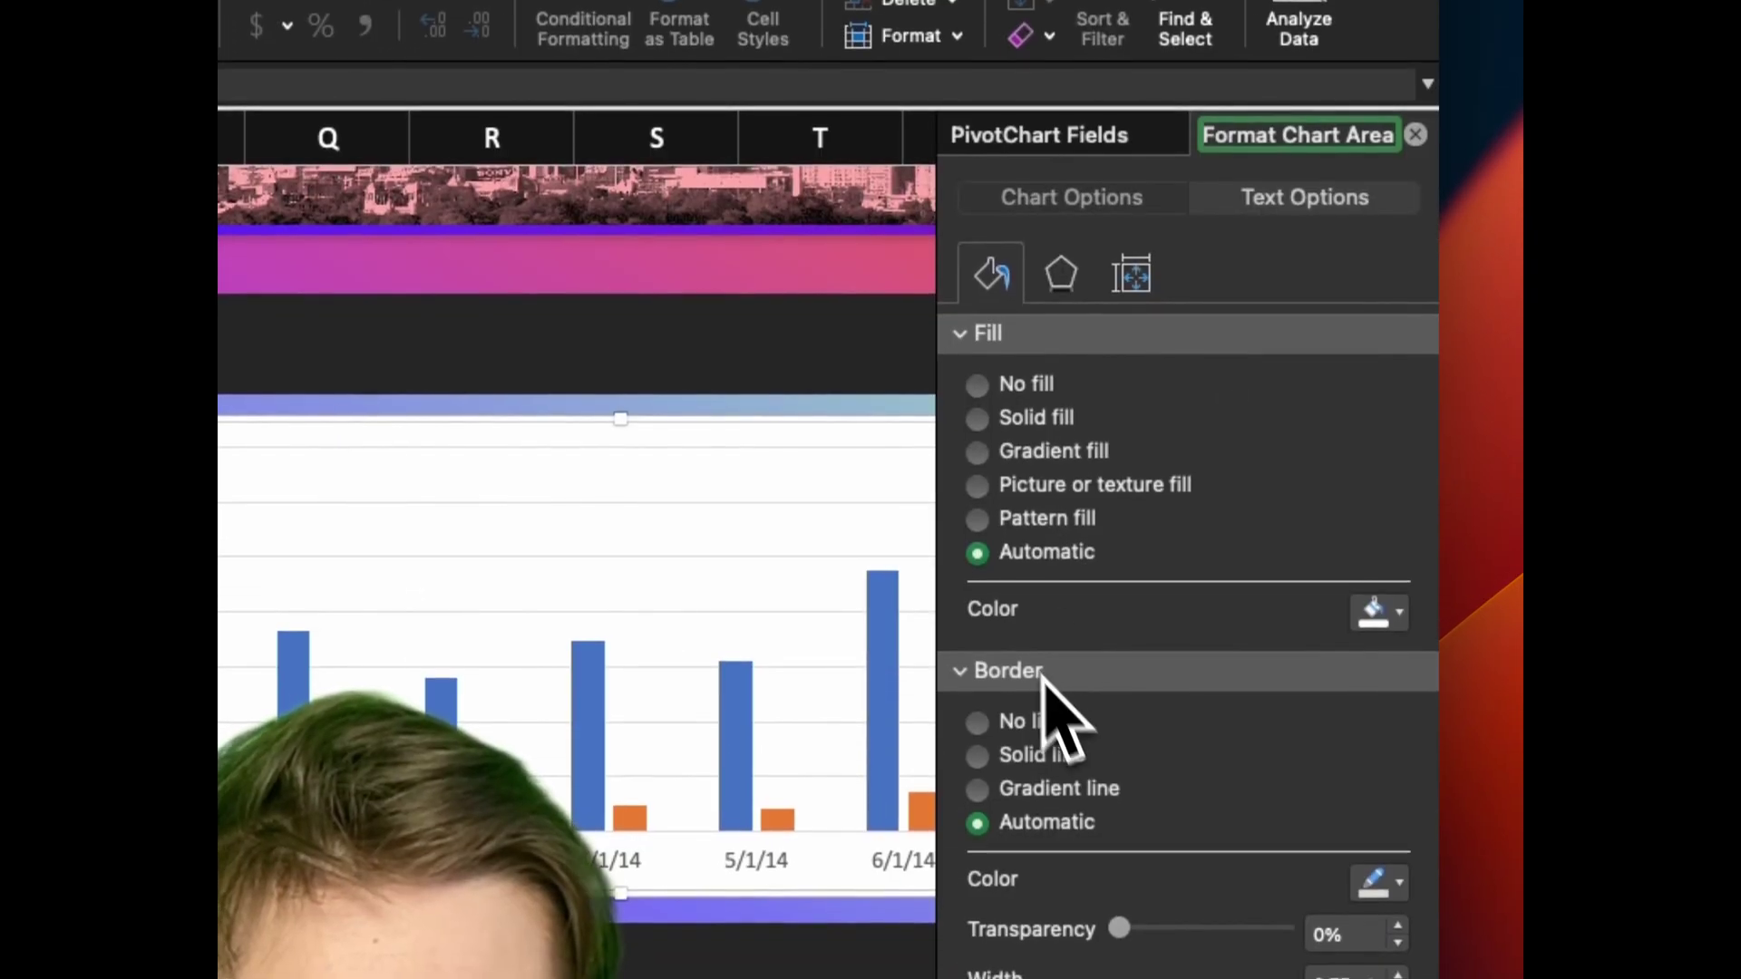
pyautogui.click(1018, 386)
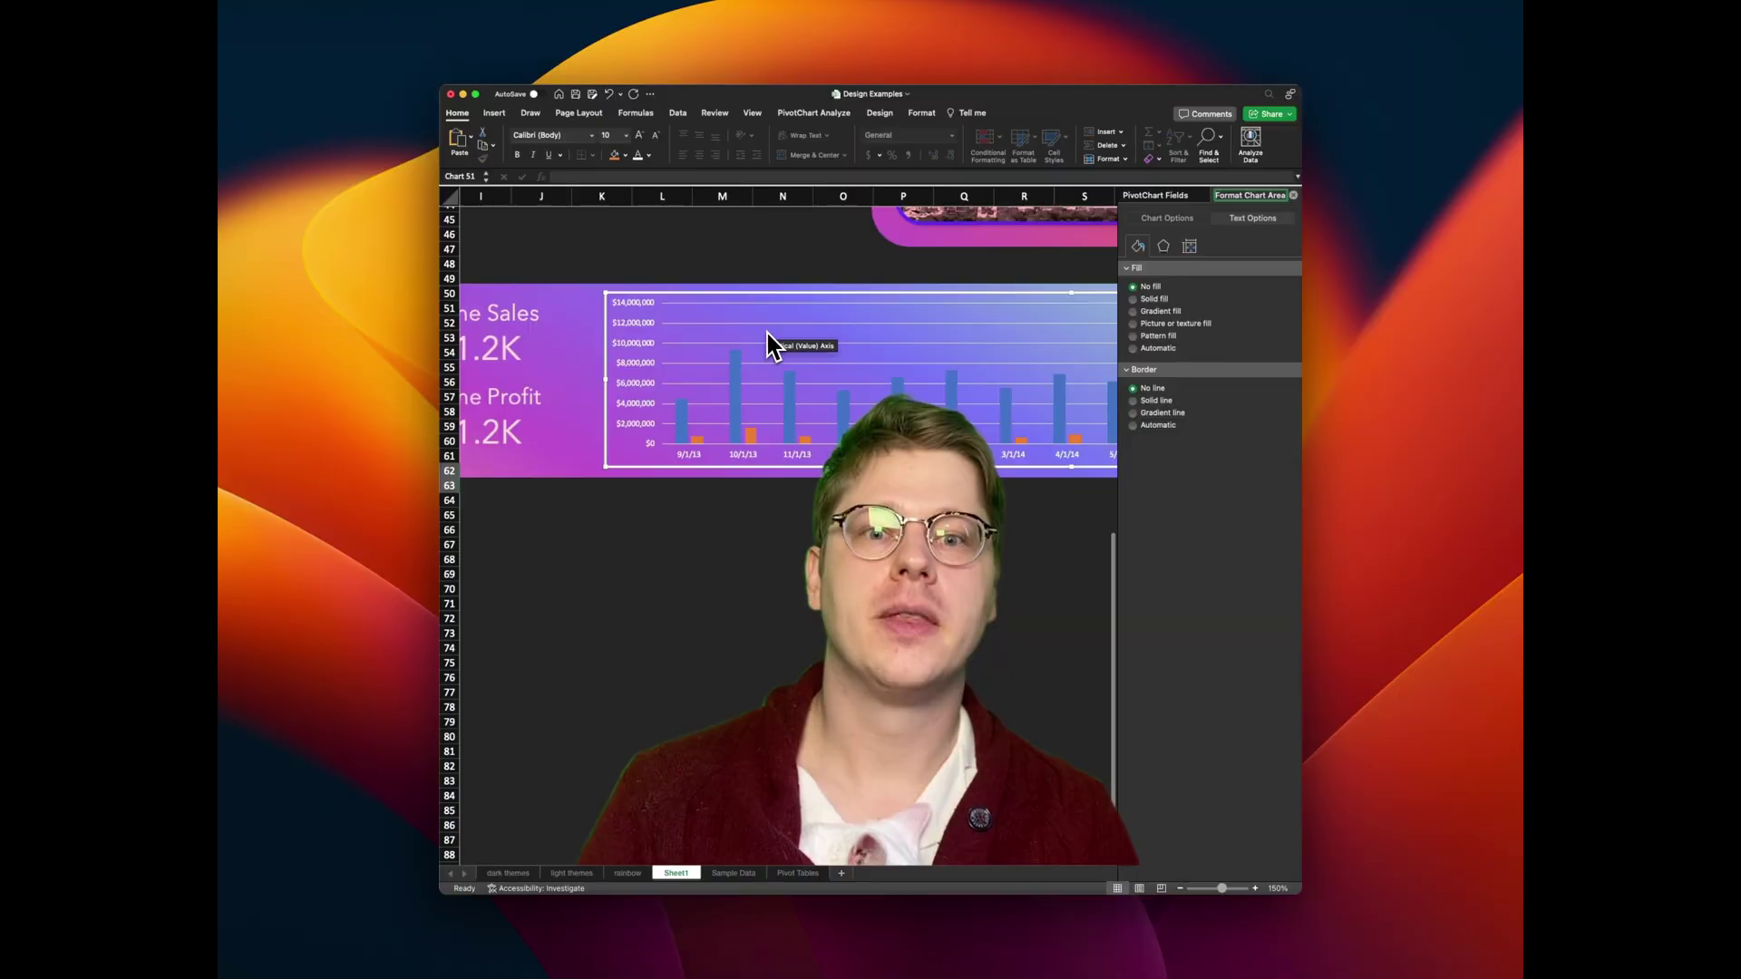
pyautogui.click(677, 417)
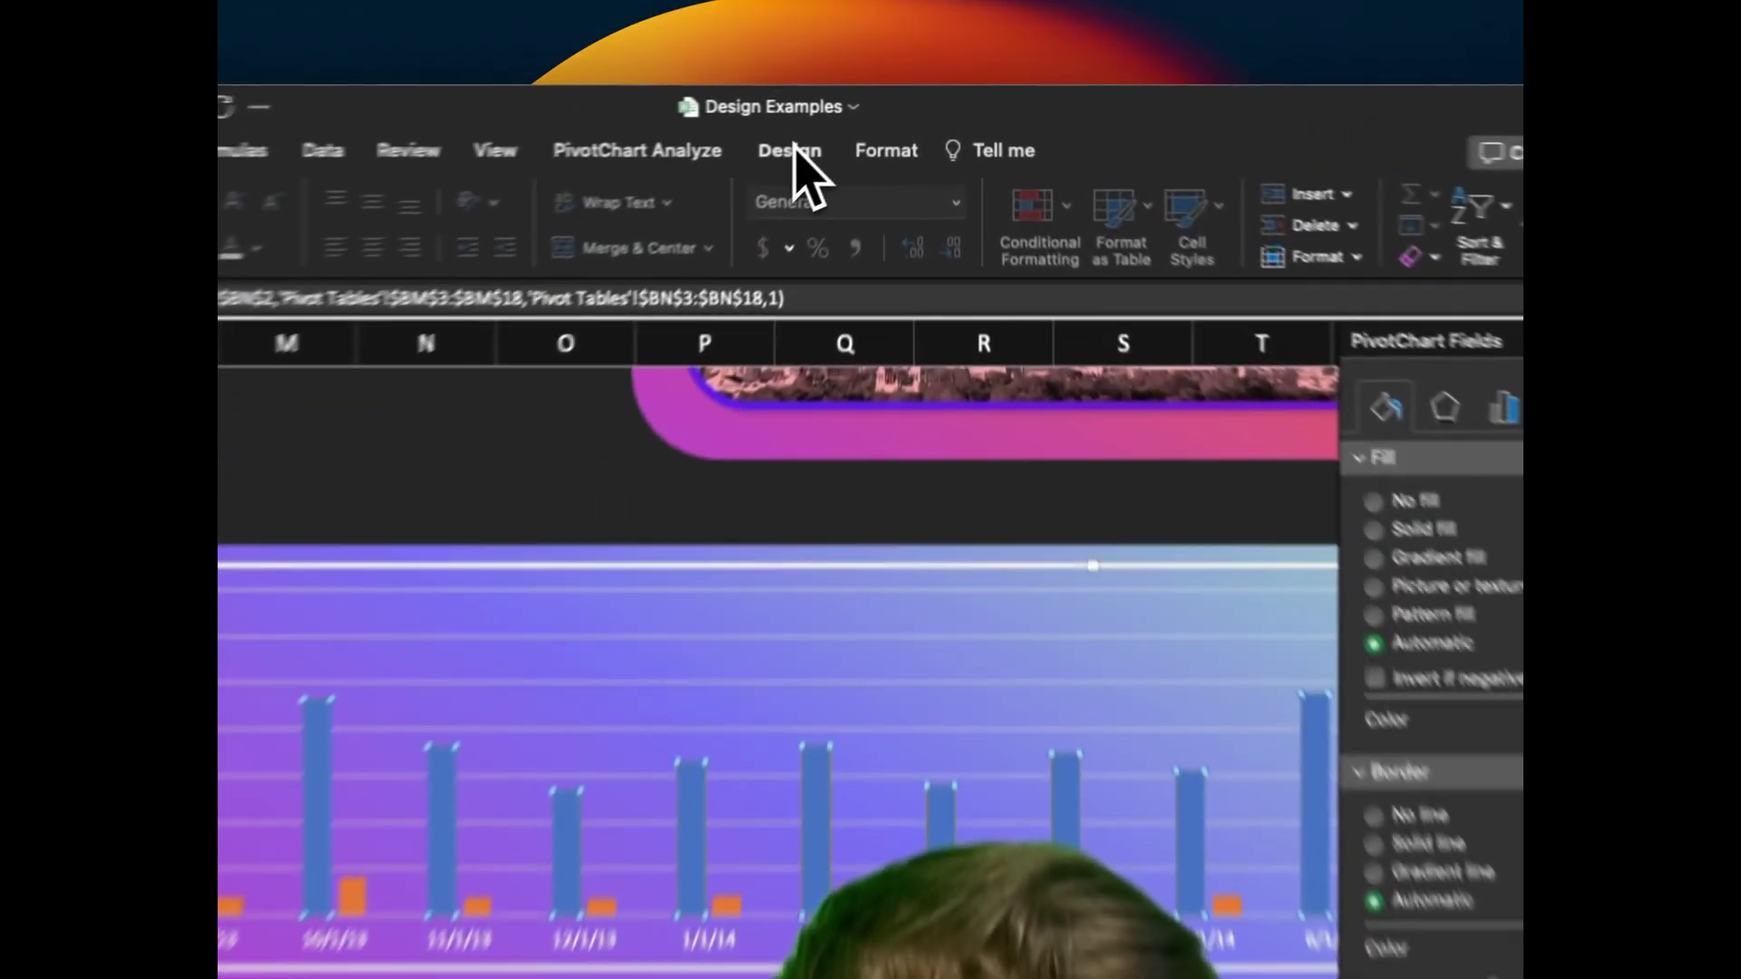
# - Change the sales series to a 2-D area chart
pyautogui.click(879, 113)
pyautogui.click(1492, 232)
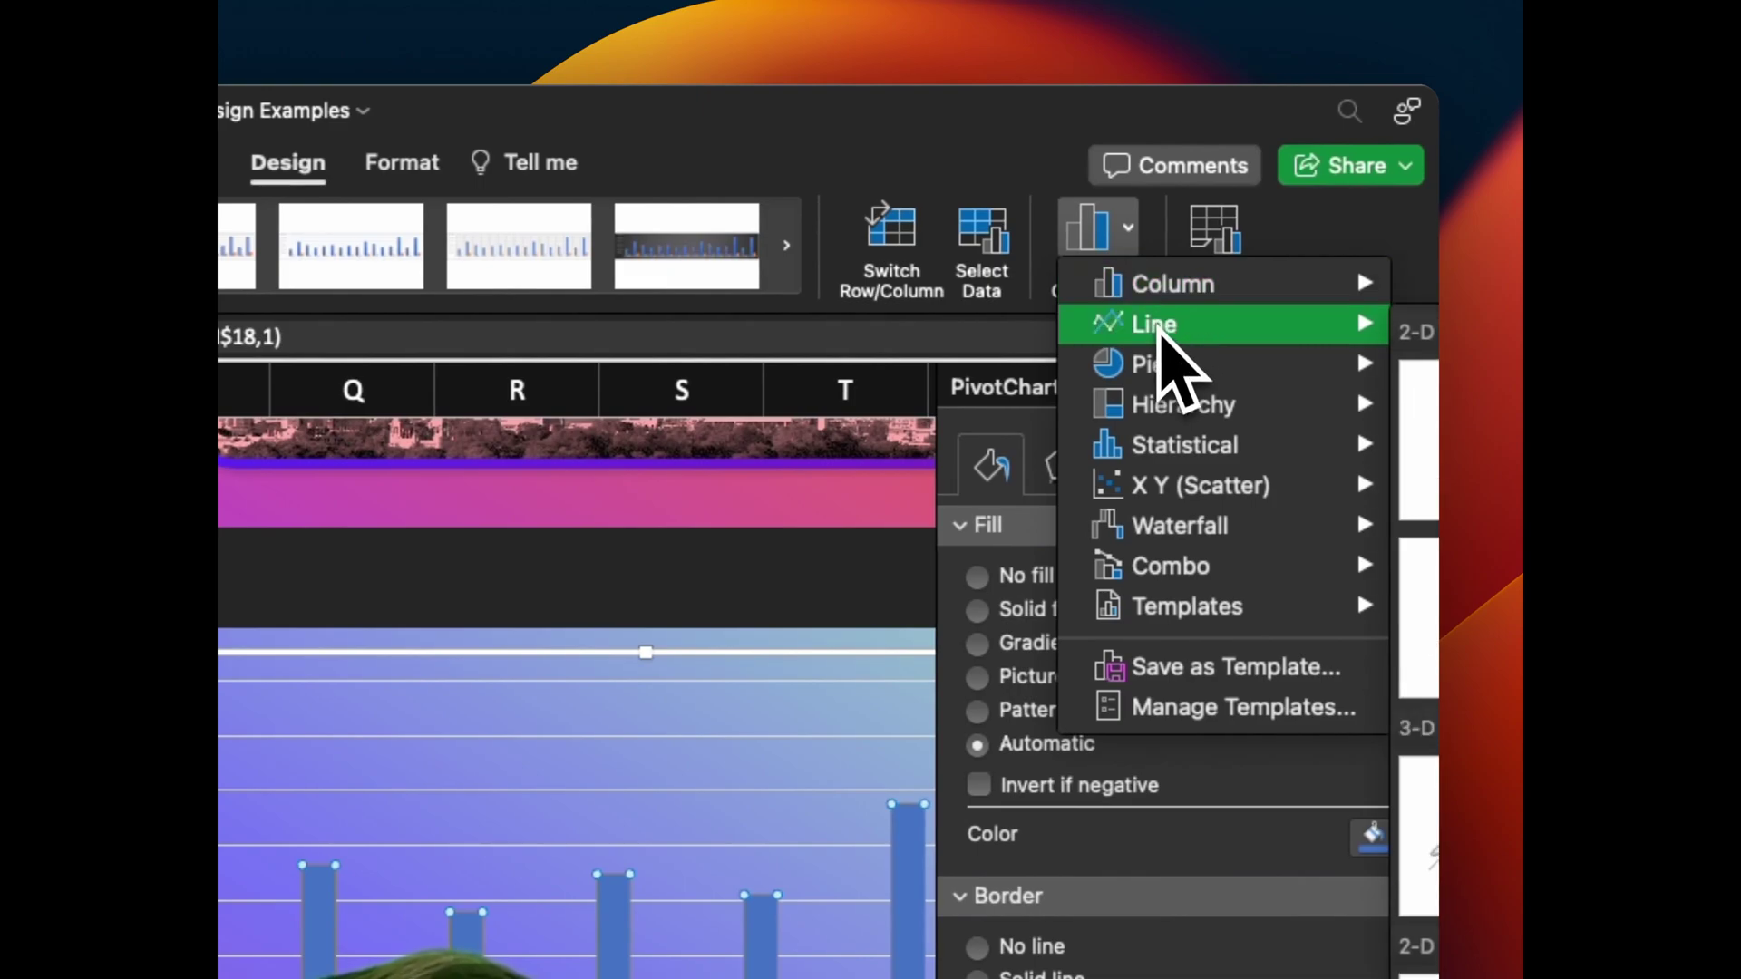
pyautogui.moveTo(1562, 298)
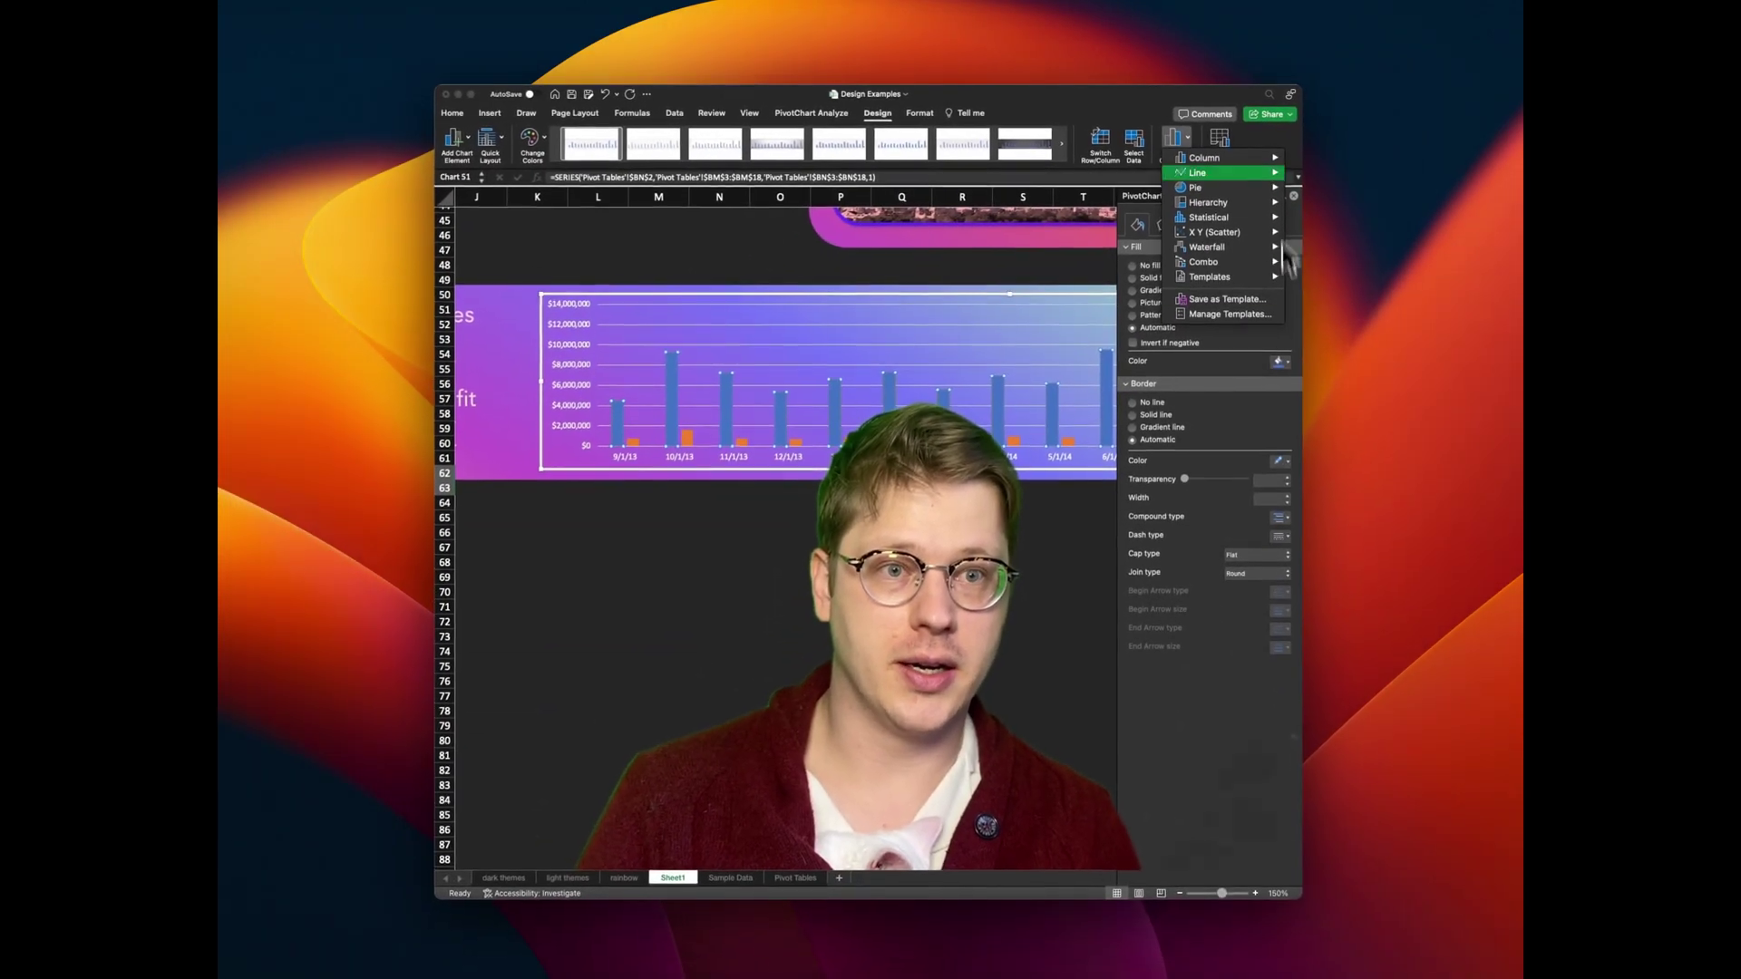
pyautogui.click(1294, 440)
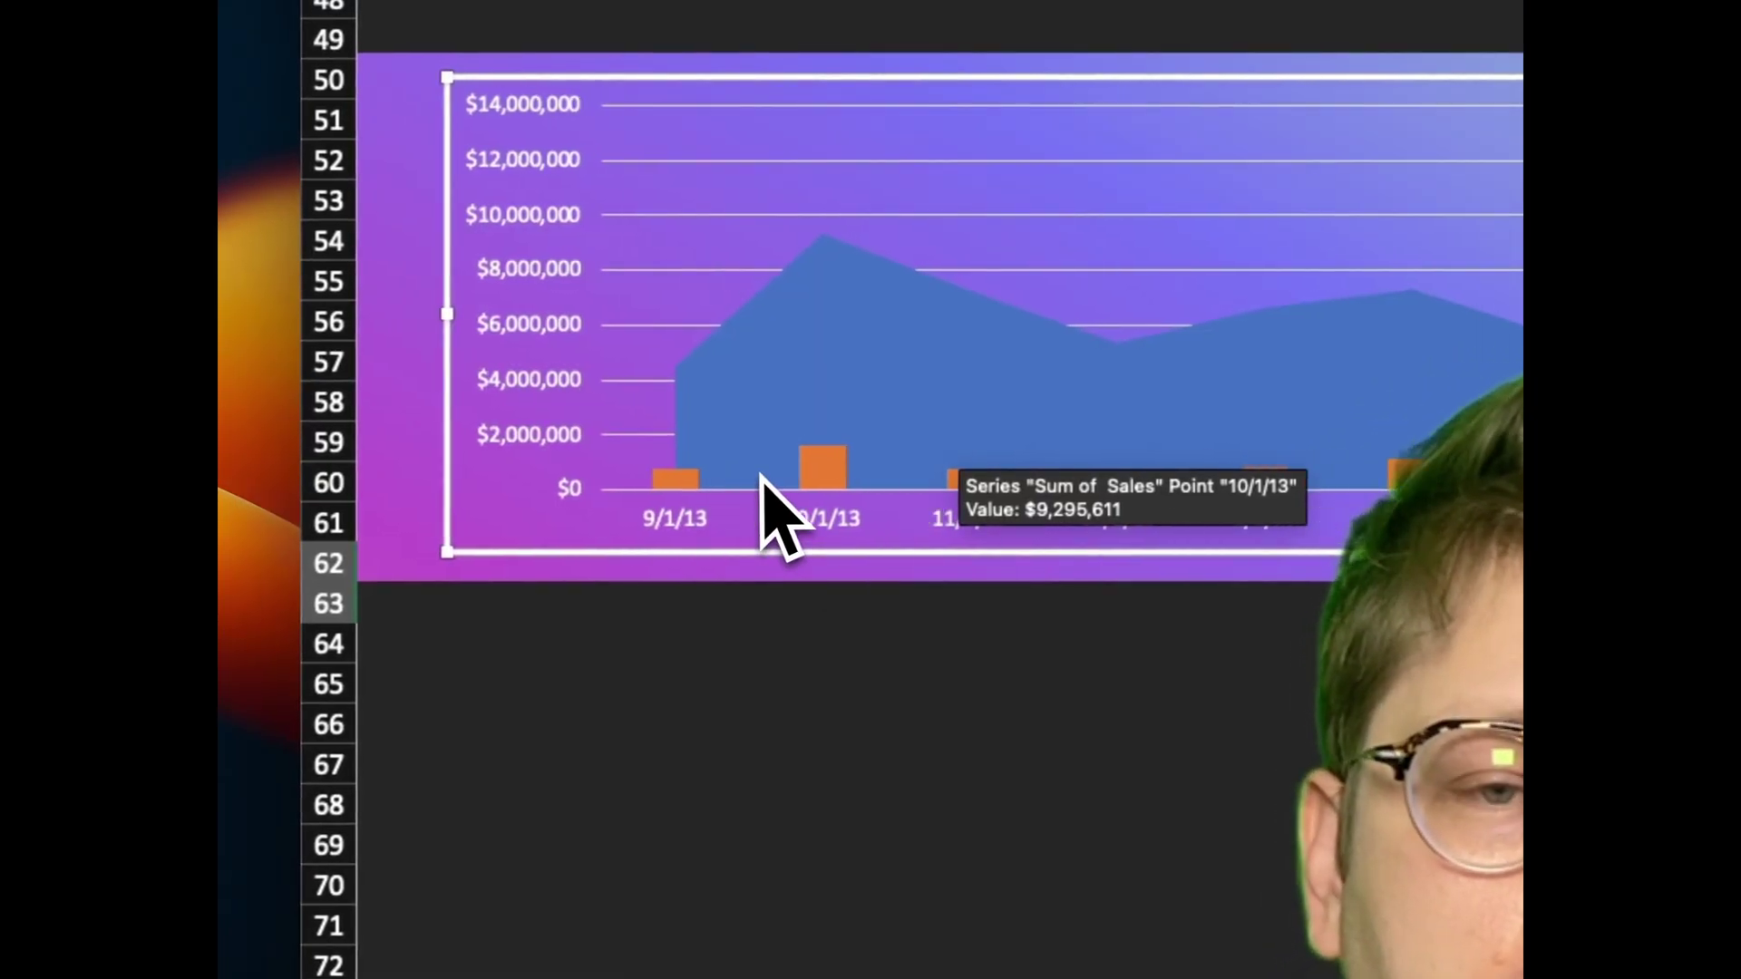
pyautogui.hscroll(2, 608, 442)
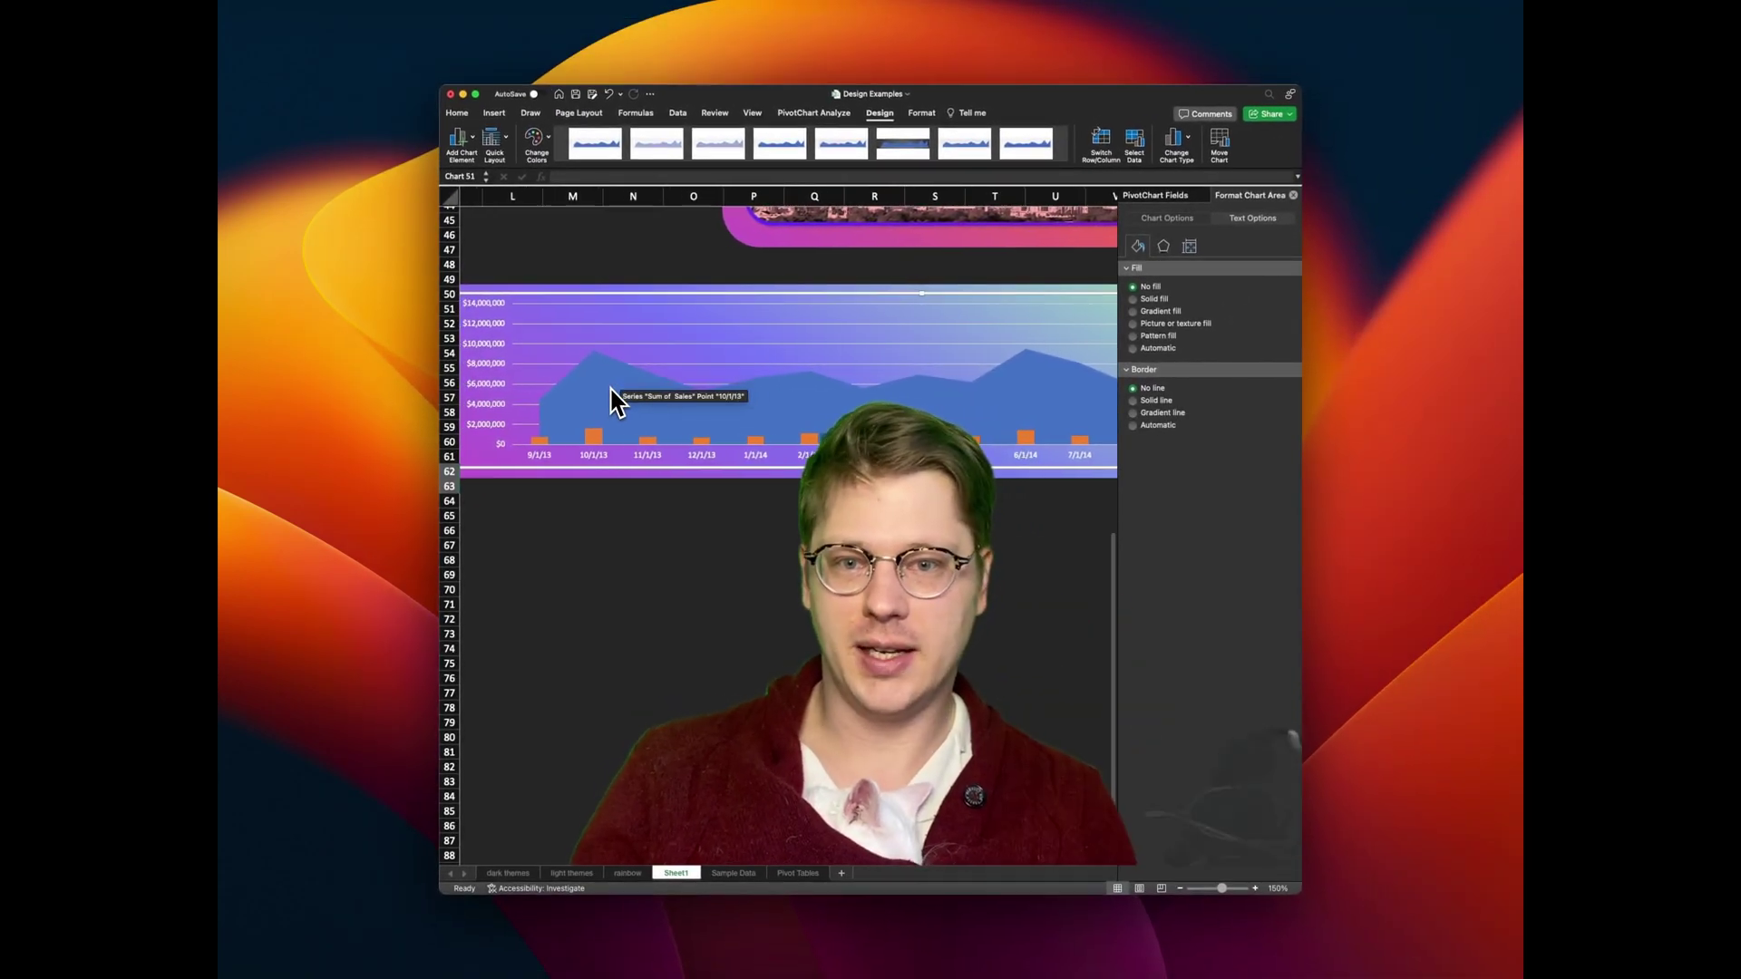
# - Give the sales area series a pale gradient fill
pyautogui.click(610, 404)
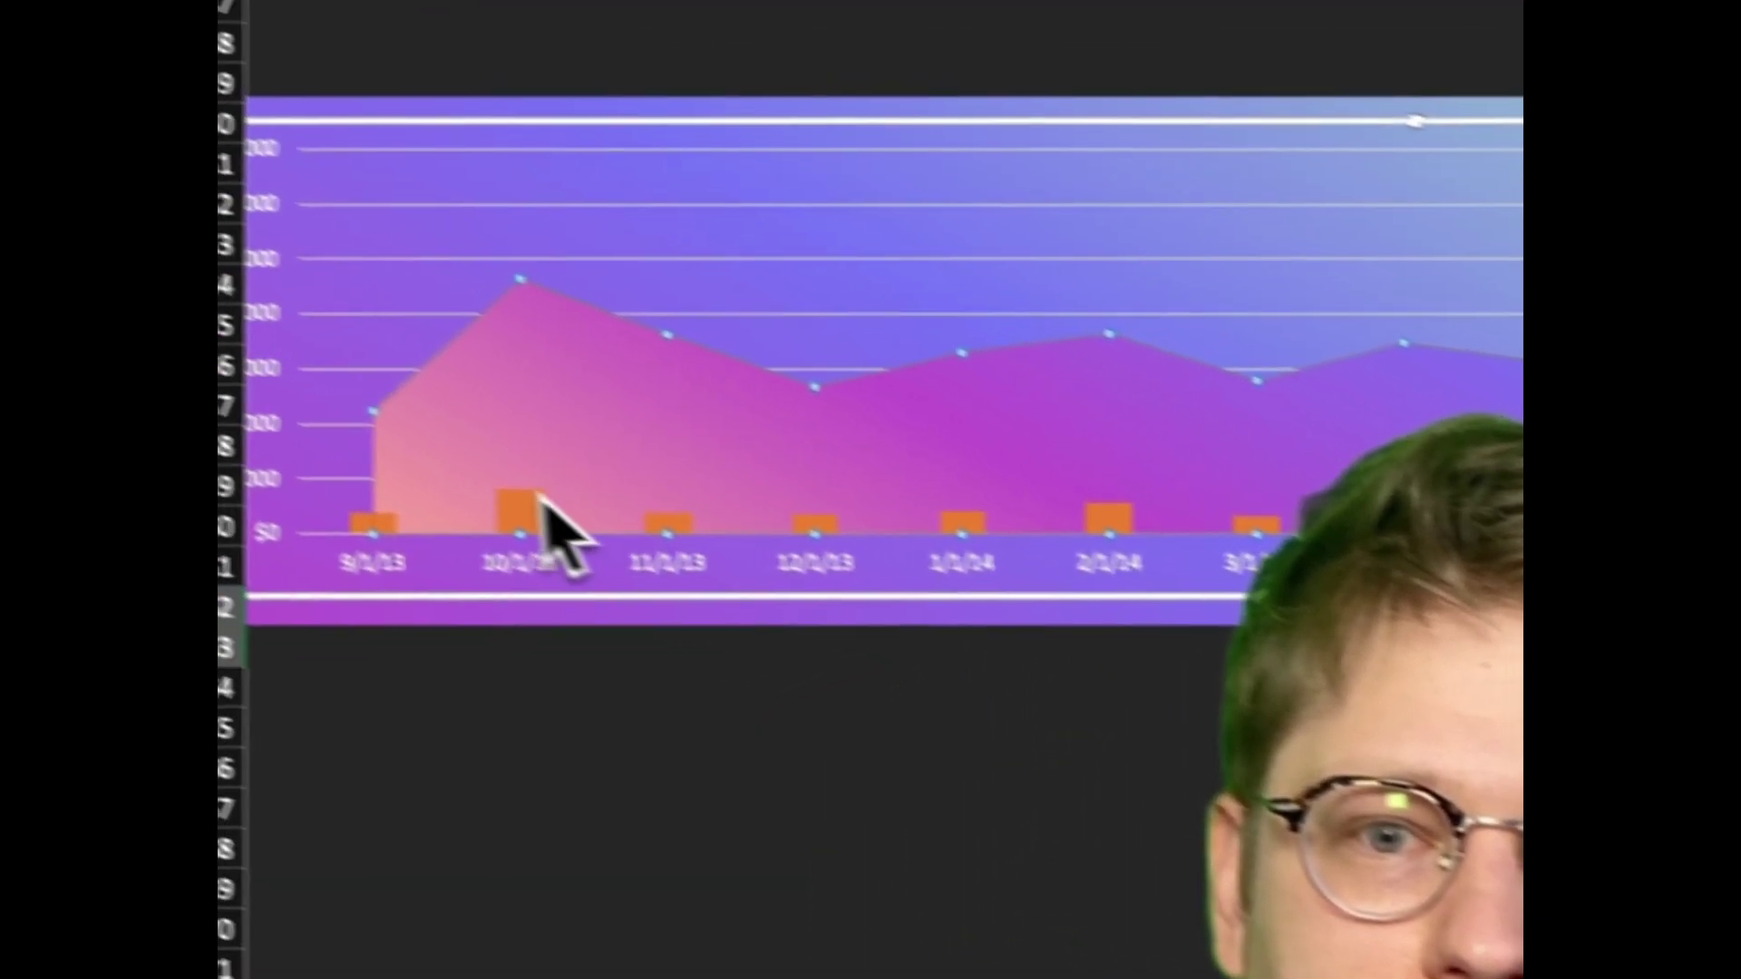
pyautogui.click(610, 547)
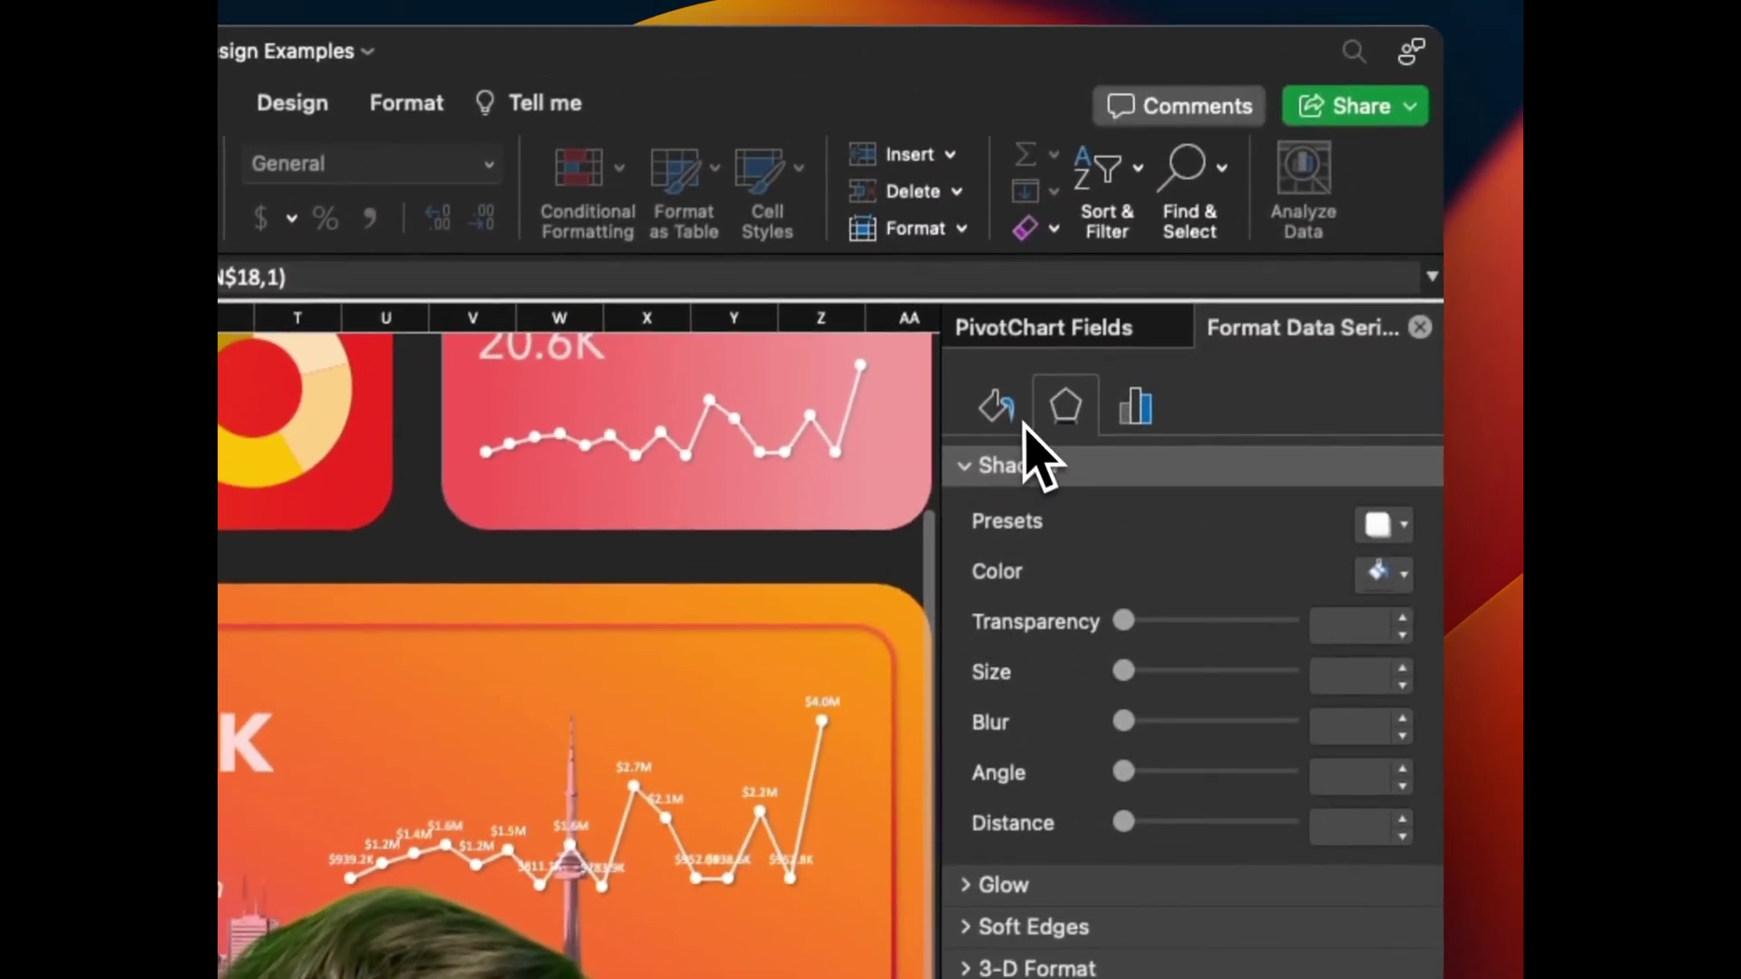
pyautogui.click(1022, 419)
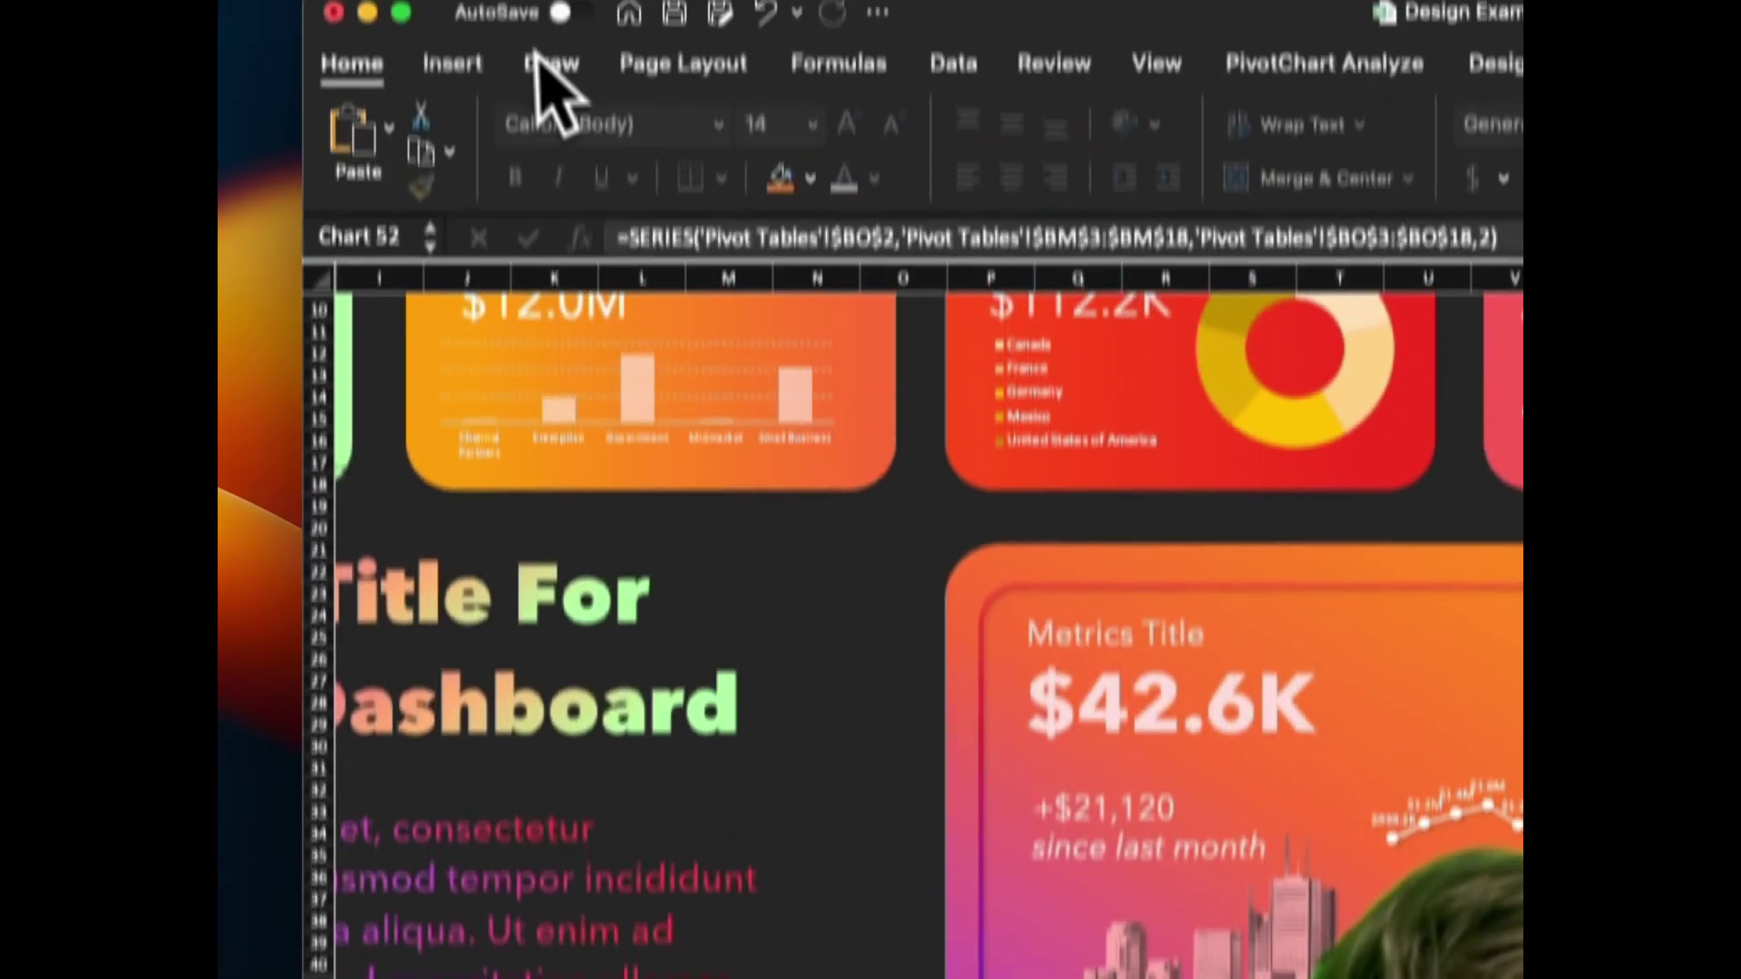
# - Add data labels above the orange series' points
pyautogui.click(458, 153)
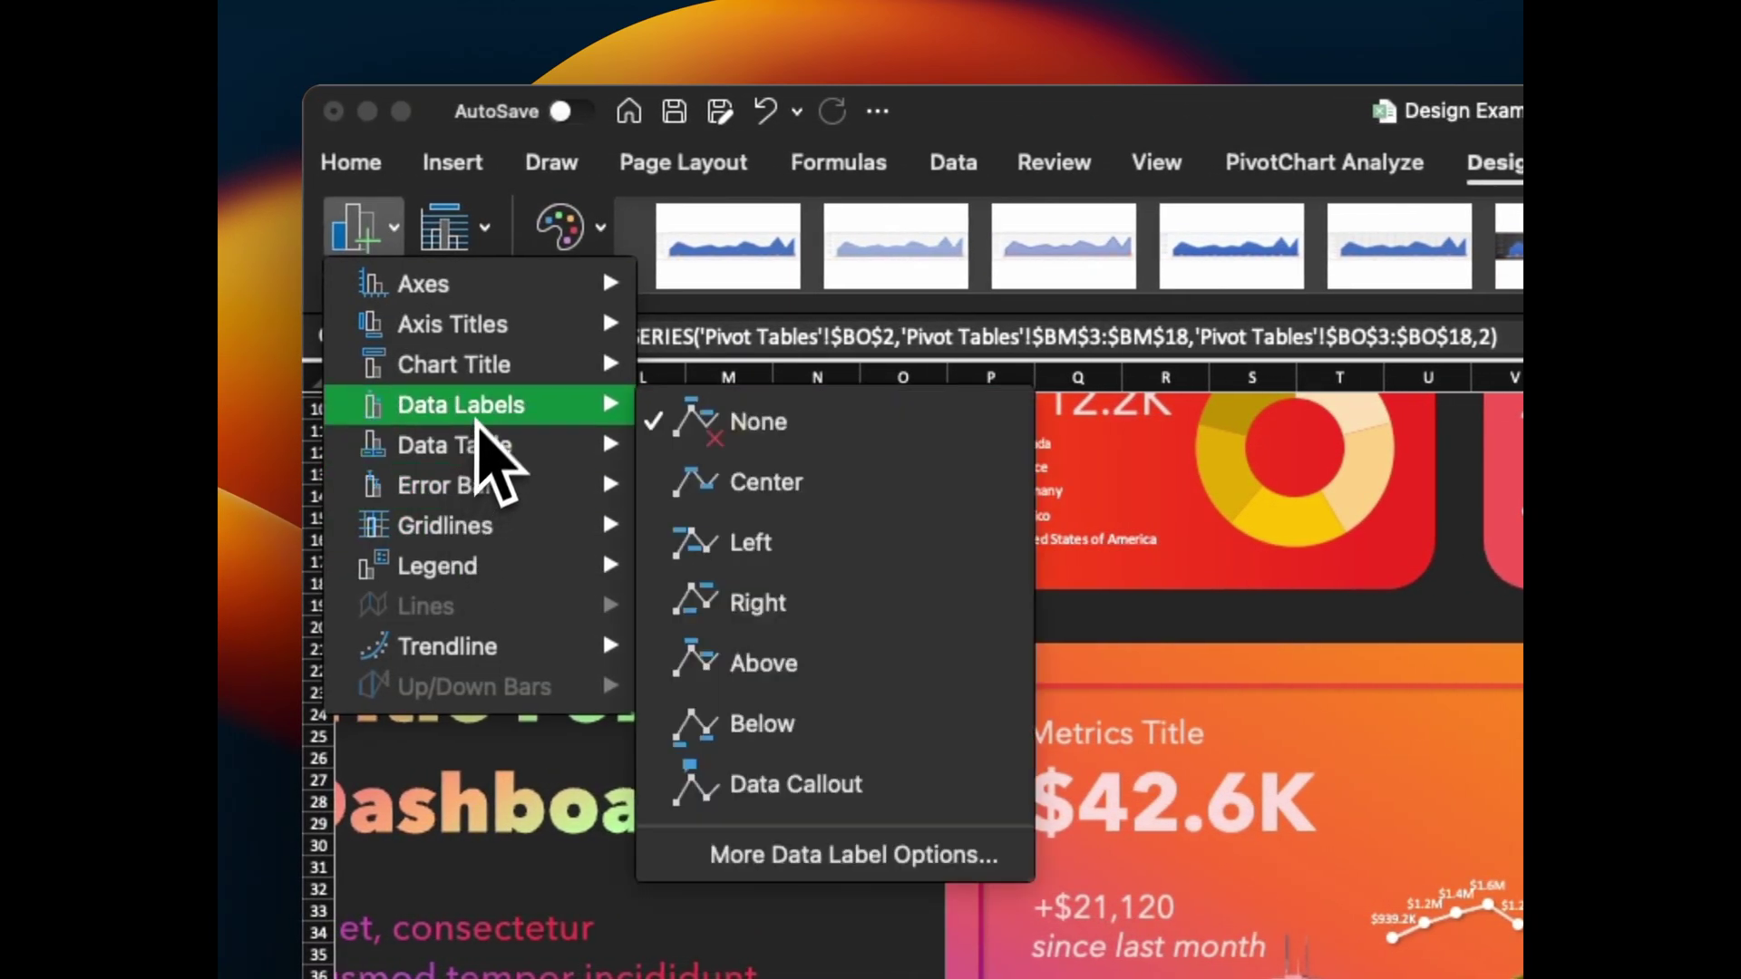
pyautogui.moveTo(487, 388)
pyautogui.click(753, 669)
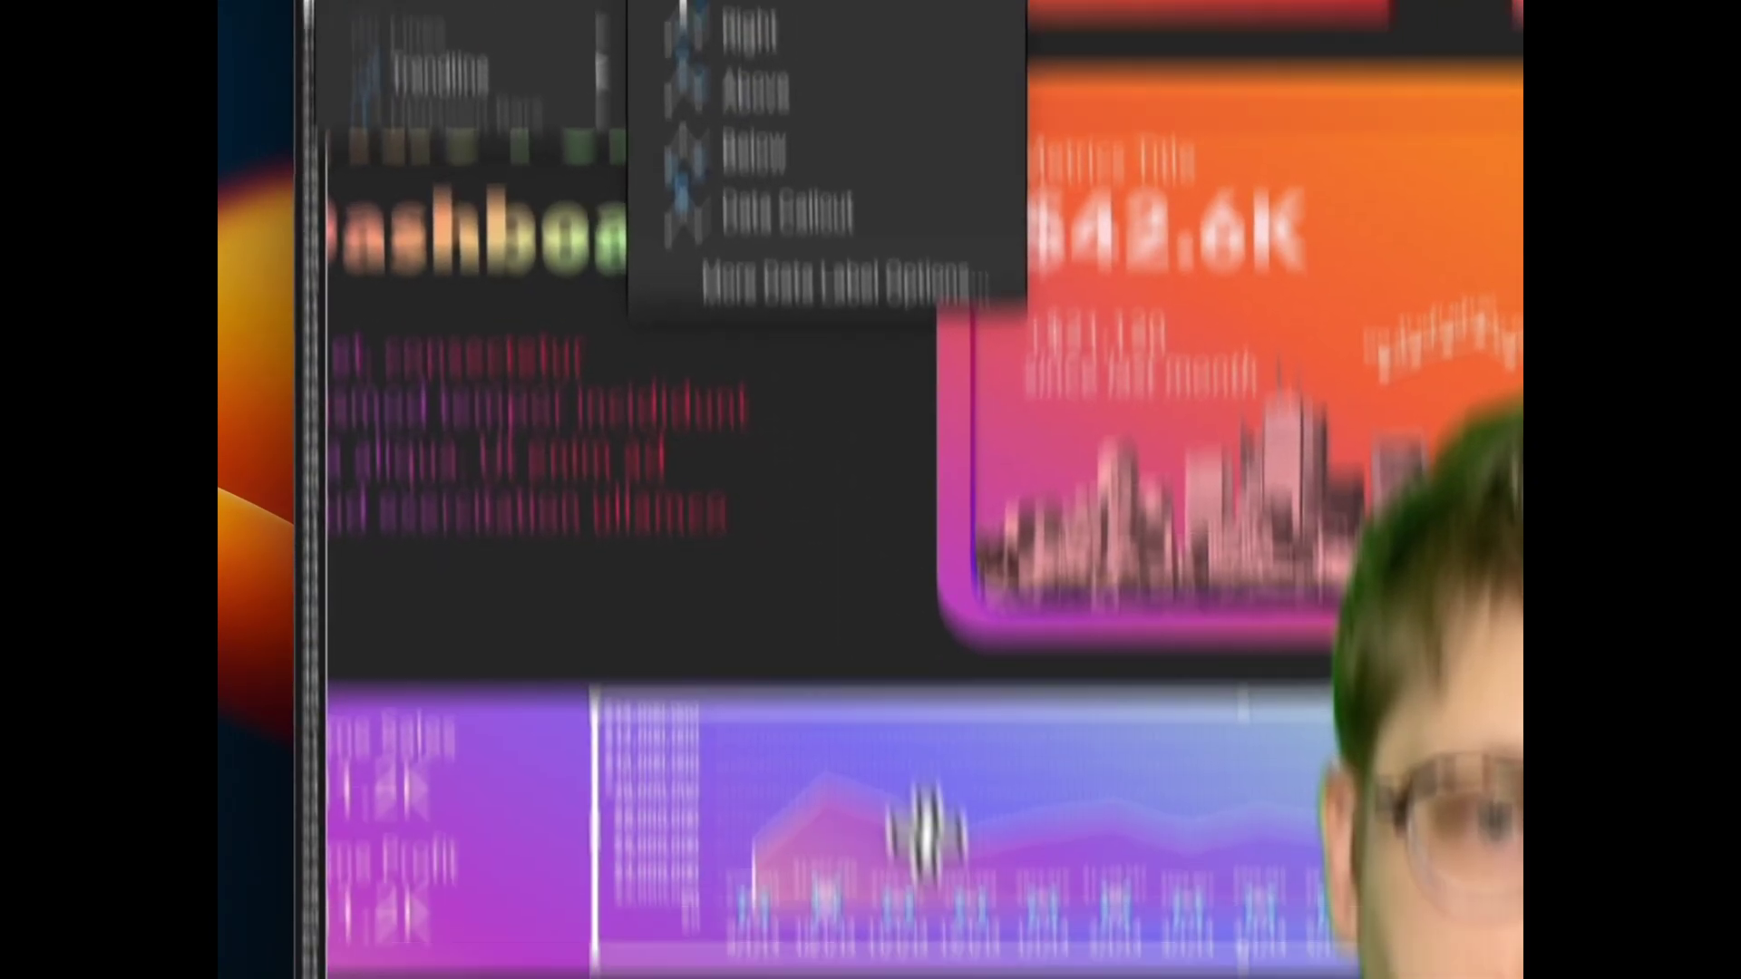
pyautogui.scroll(-2, 871, 617)
pyautogui.moveTo(825, 381)
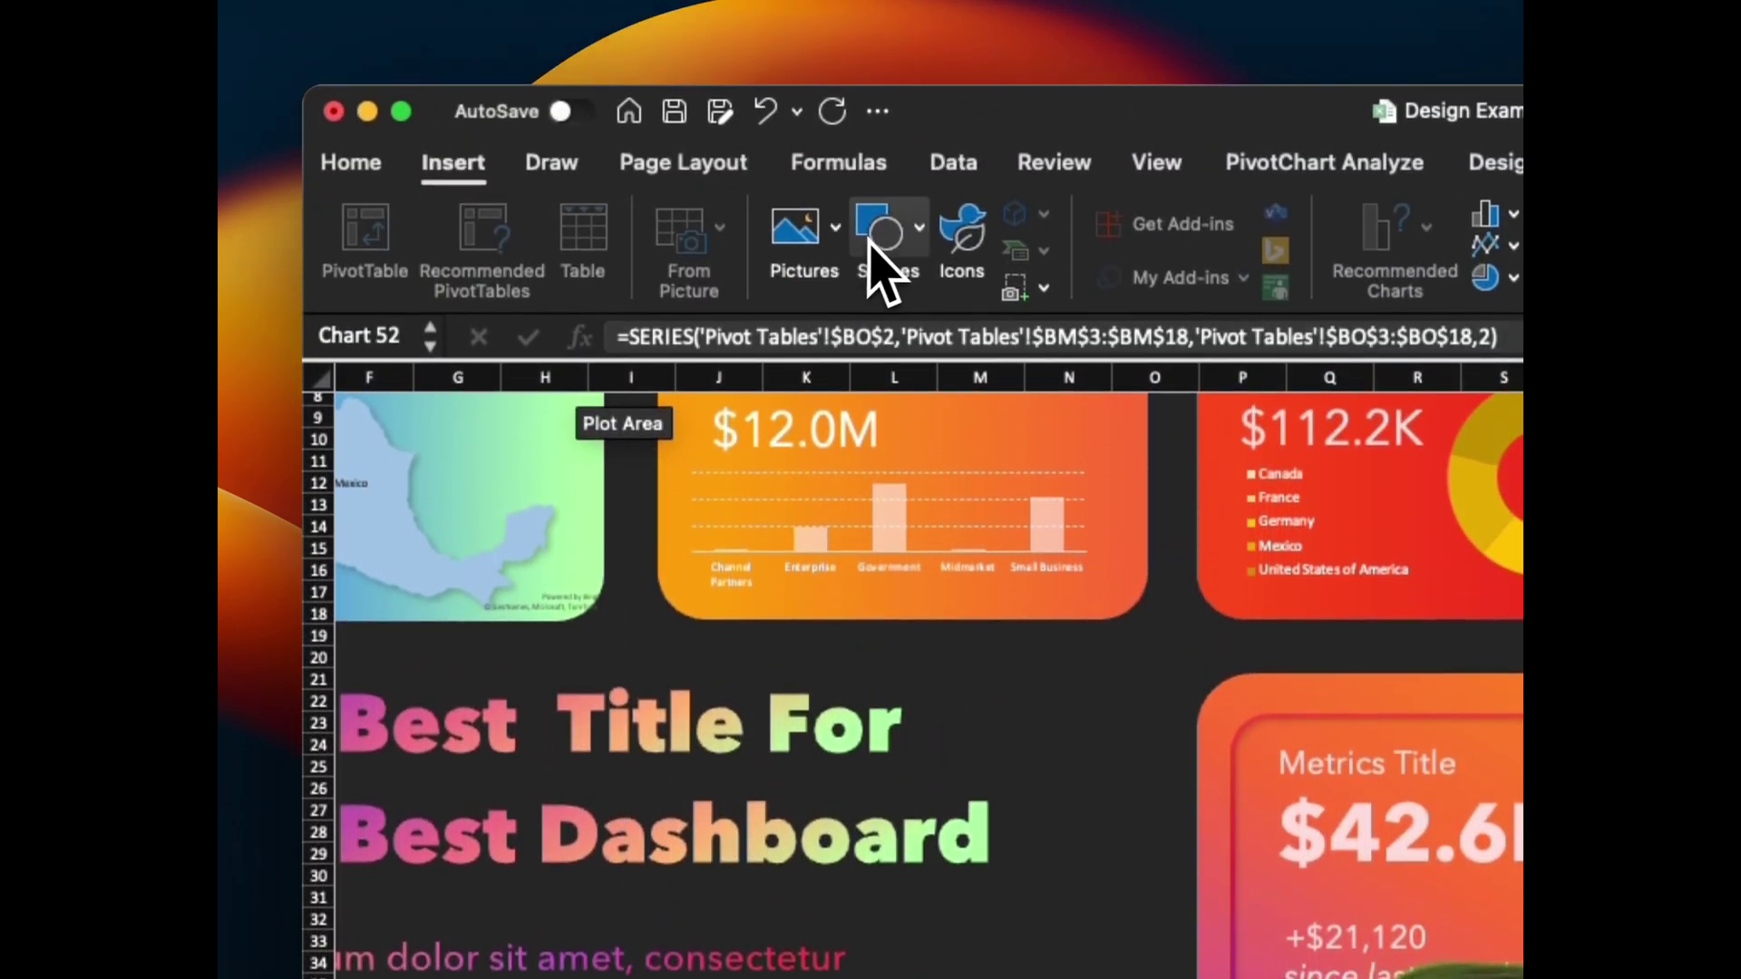
# - Draw rectangle buttons beside All Time Sales for Sales and Profit, and format the Profit button
pyautogui.click(871, 241)
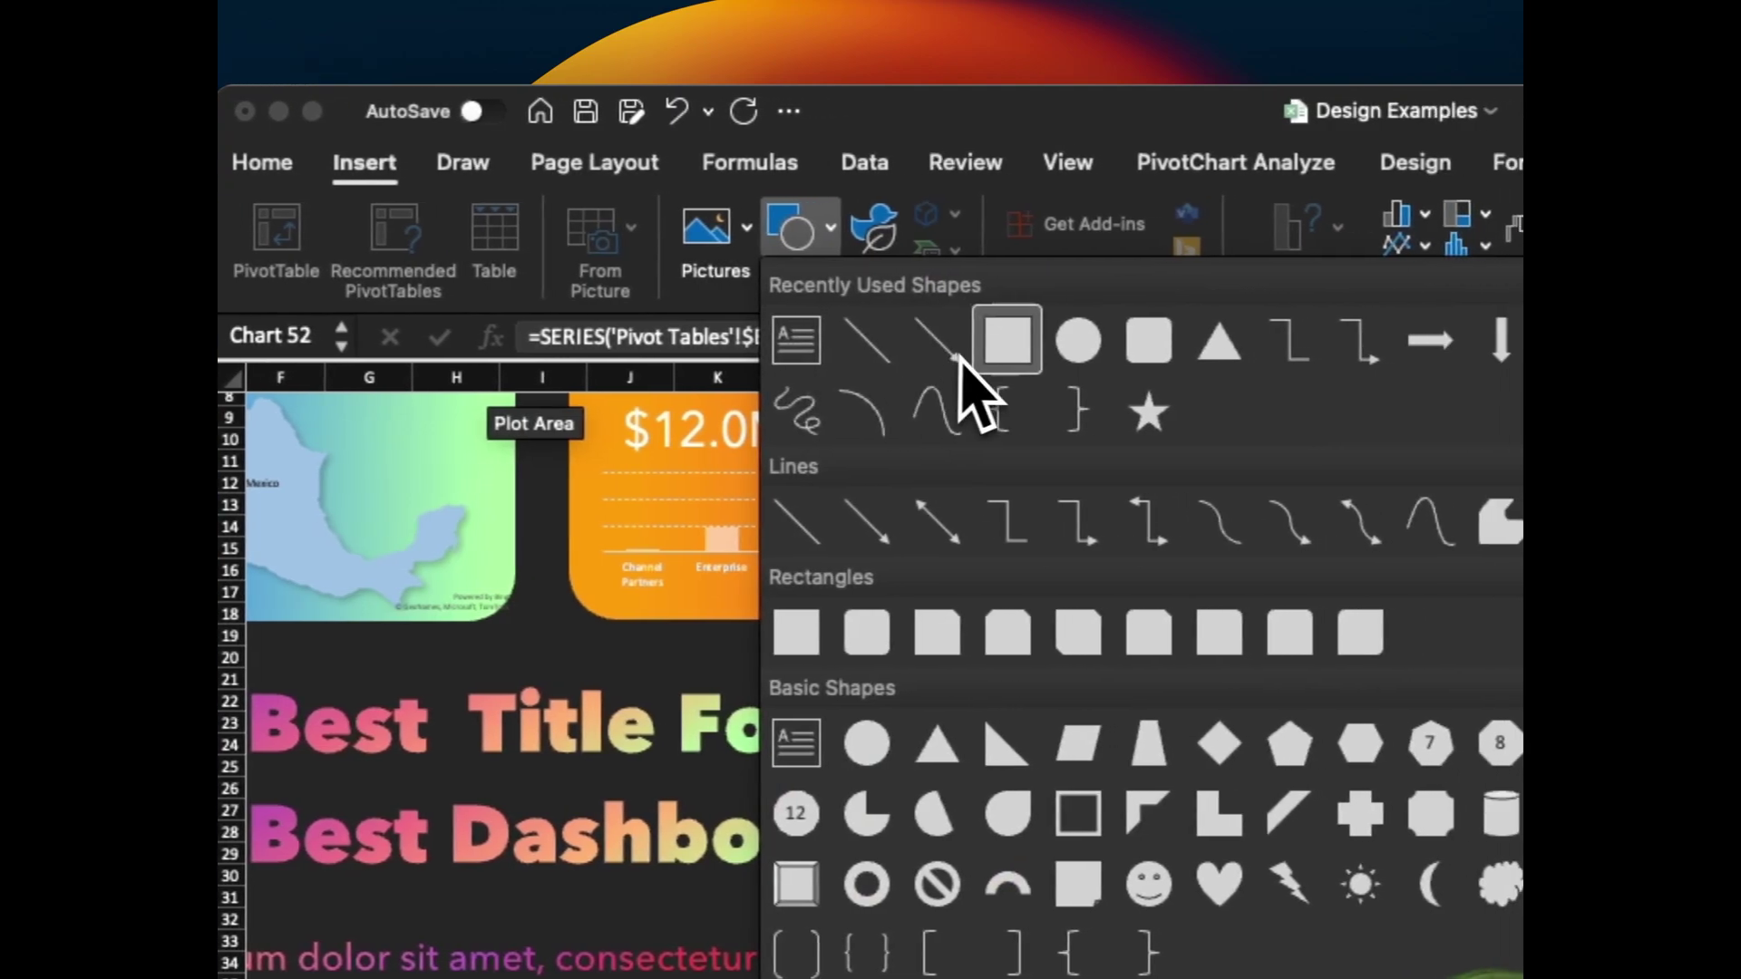
pyautogui.click(1002, 349)
pyautogui.moveTo(736, 689); pyautogui.dragTo(858, 764)
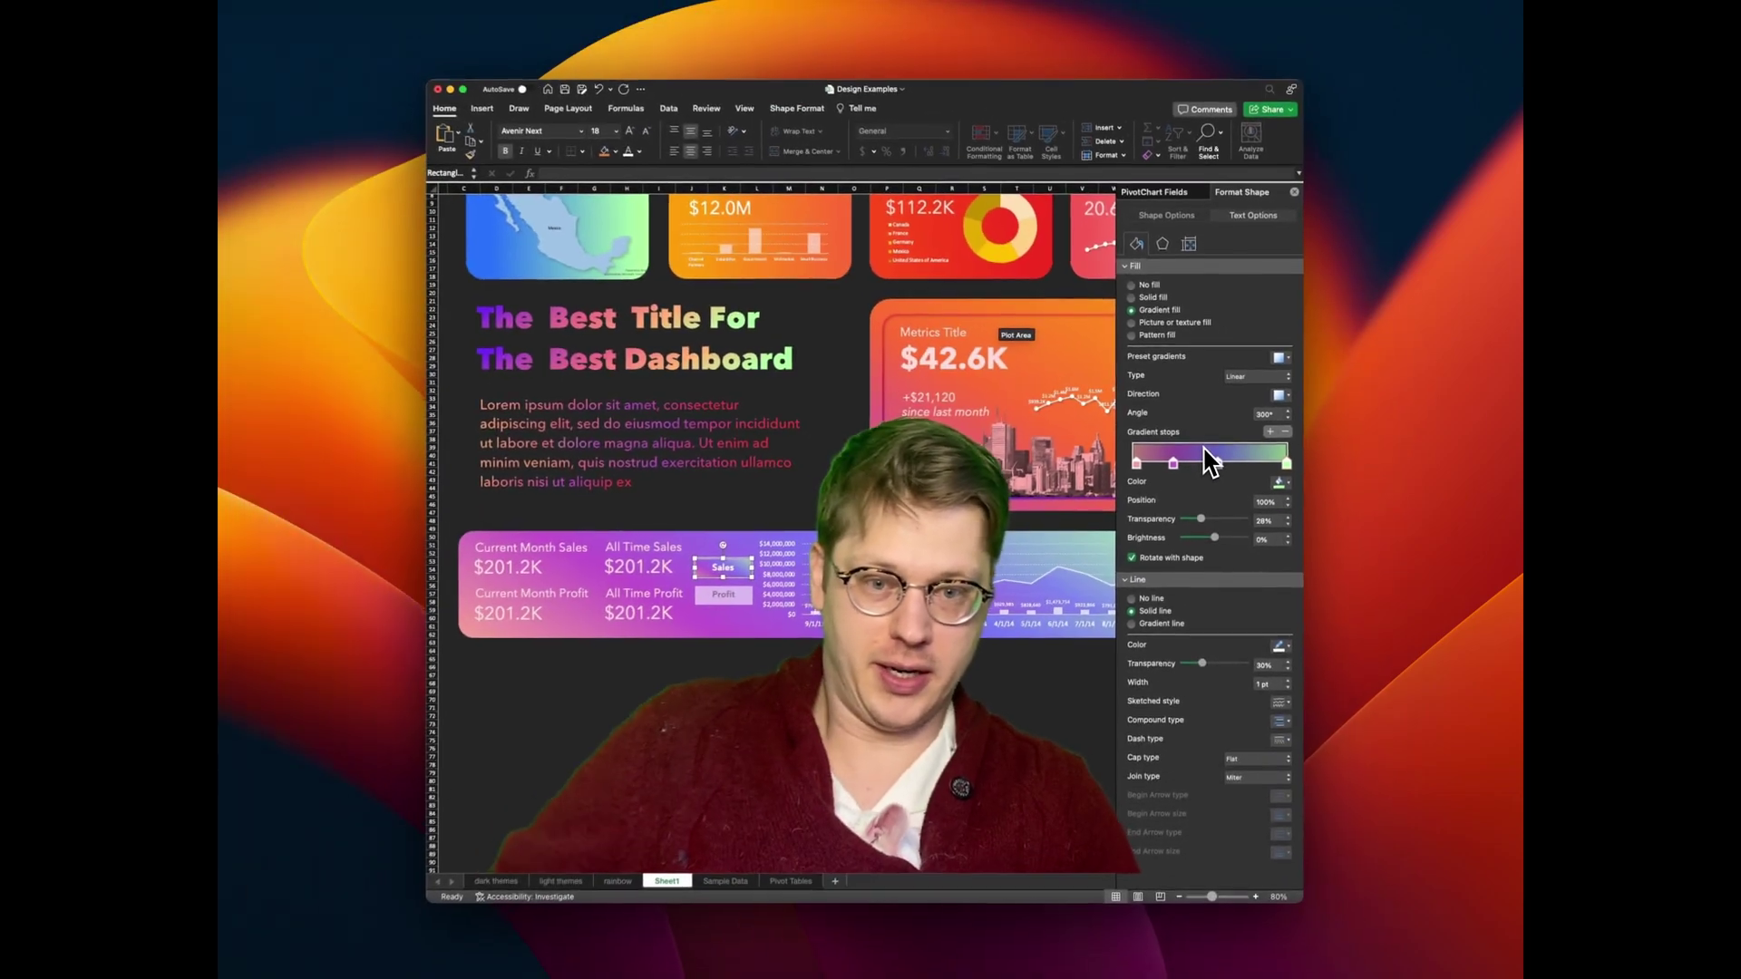
pyautogui.click(751, 592)
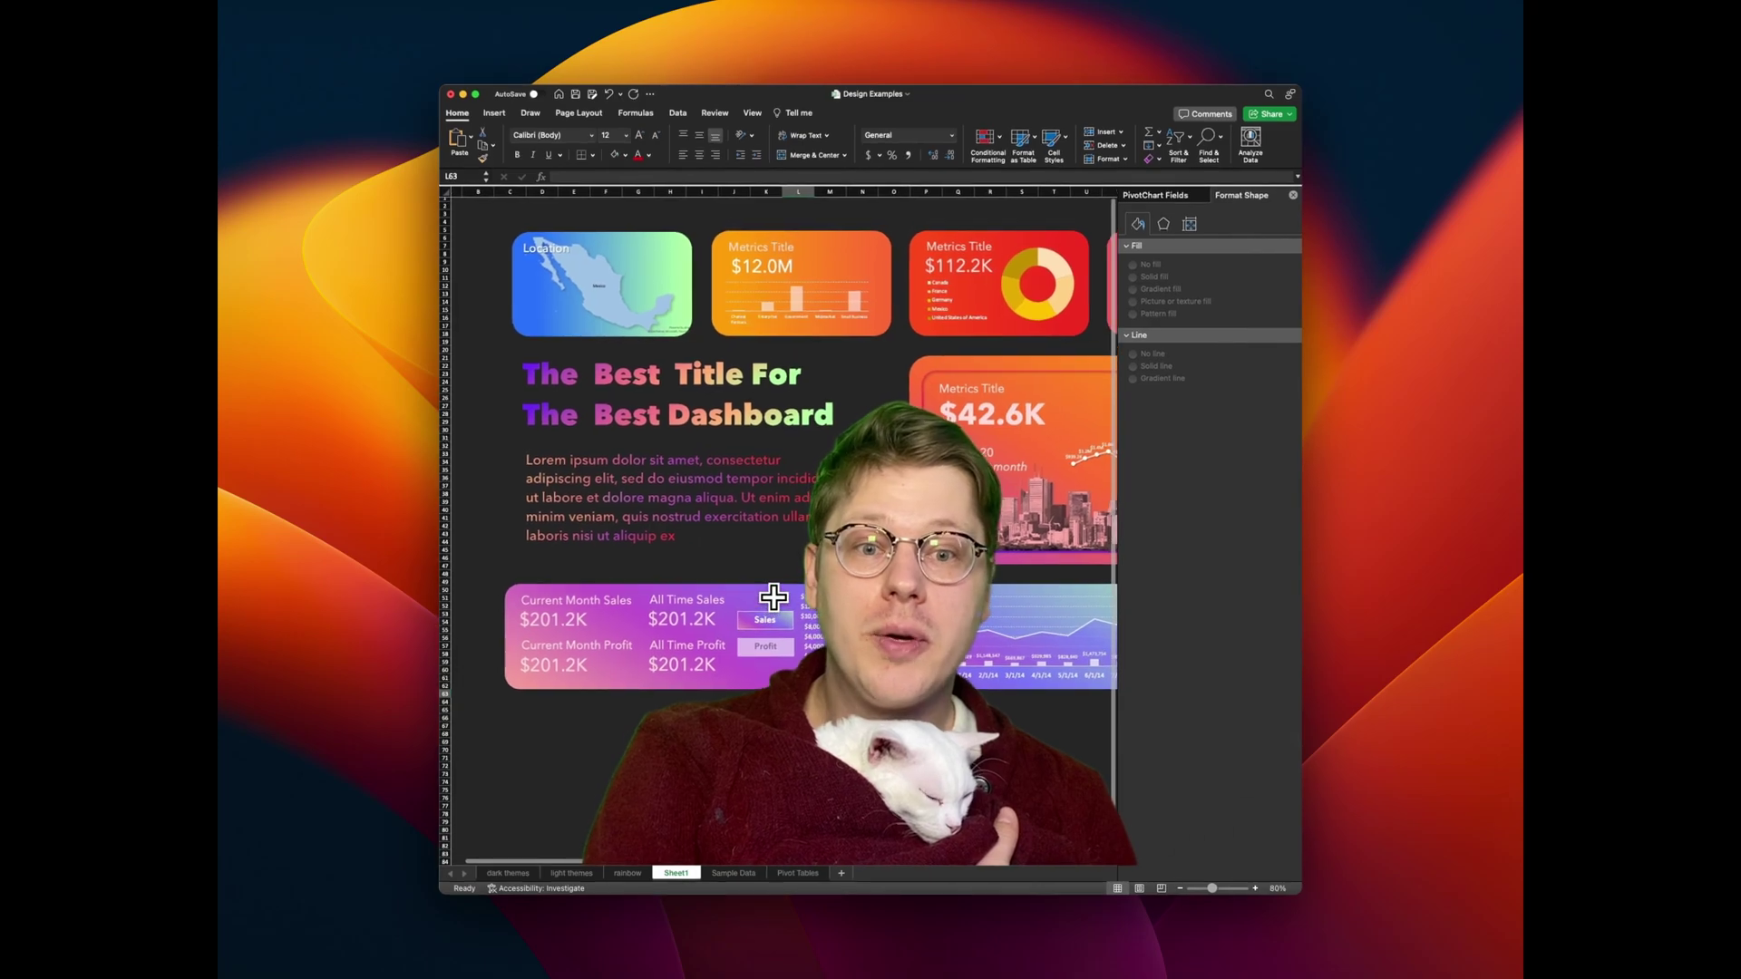
# - Move the Country slicer higher, then test filtering with Germany and France
pyautogui.hscroll(-1, 772, 599)
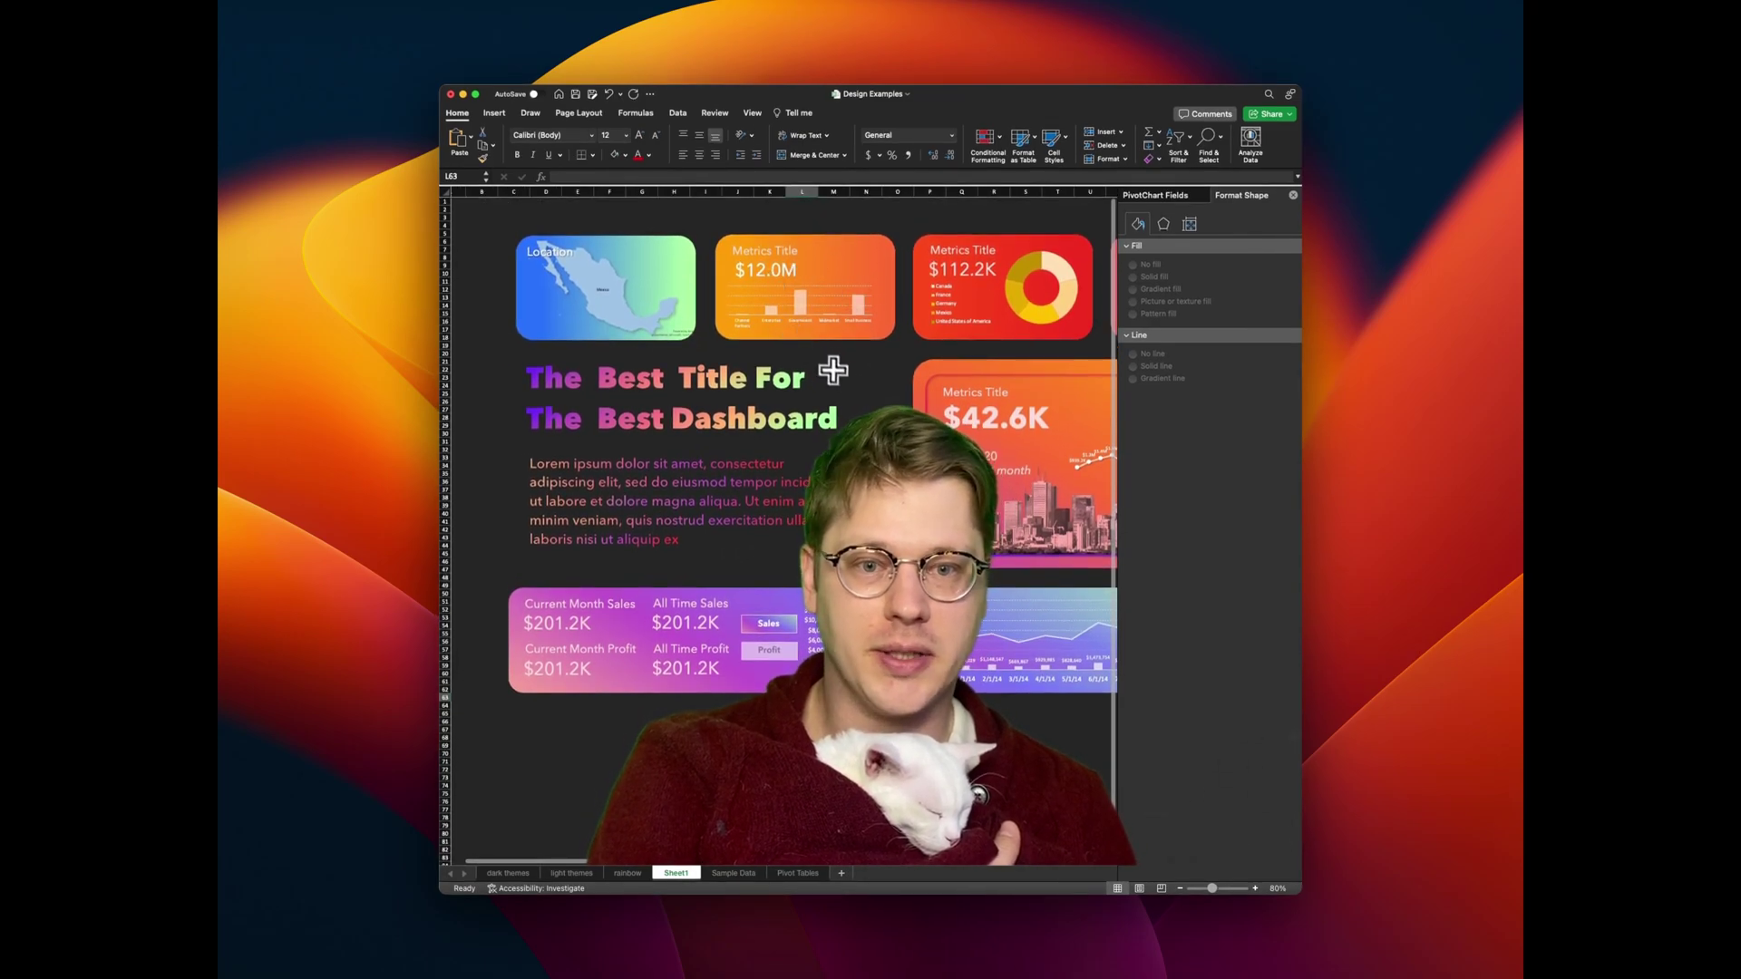
pyautogui.scroll(-5, 661, 684)
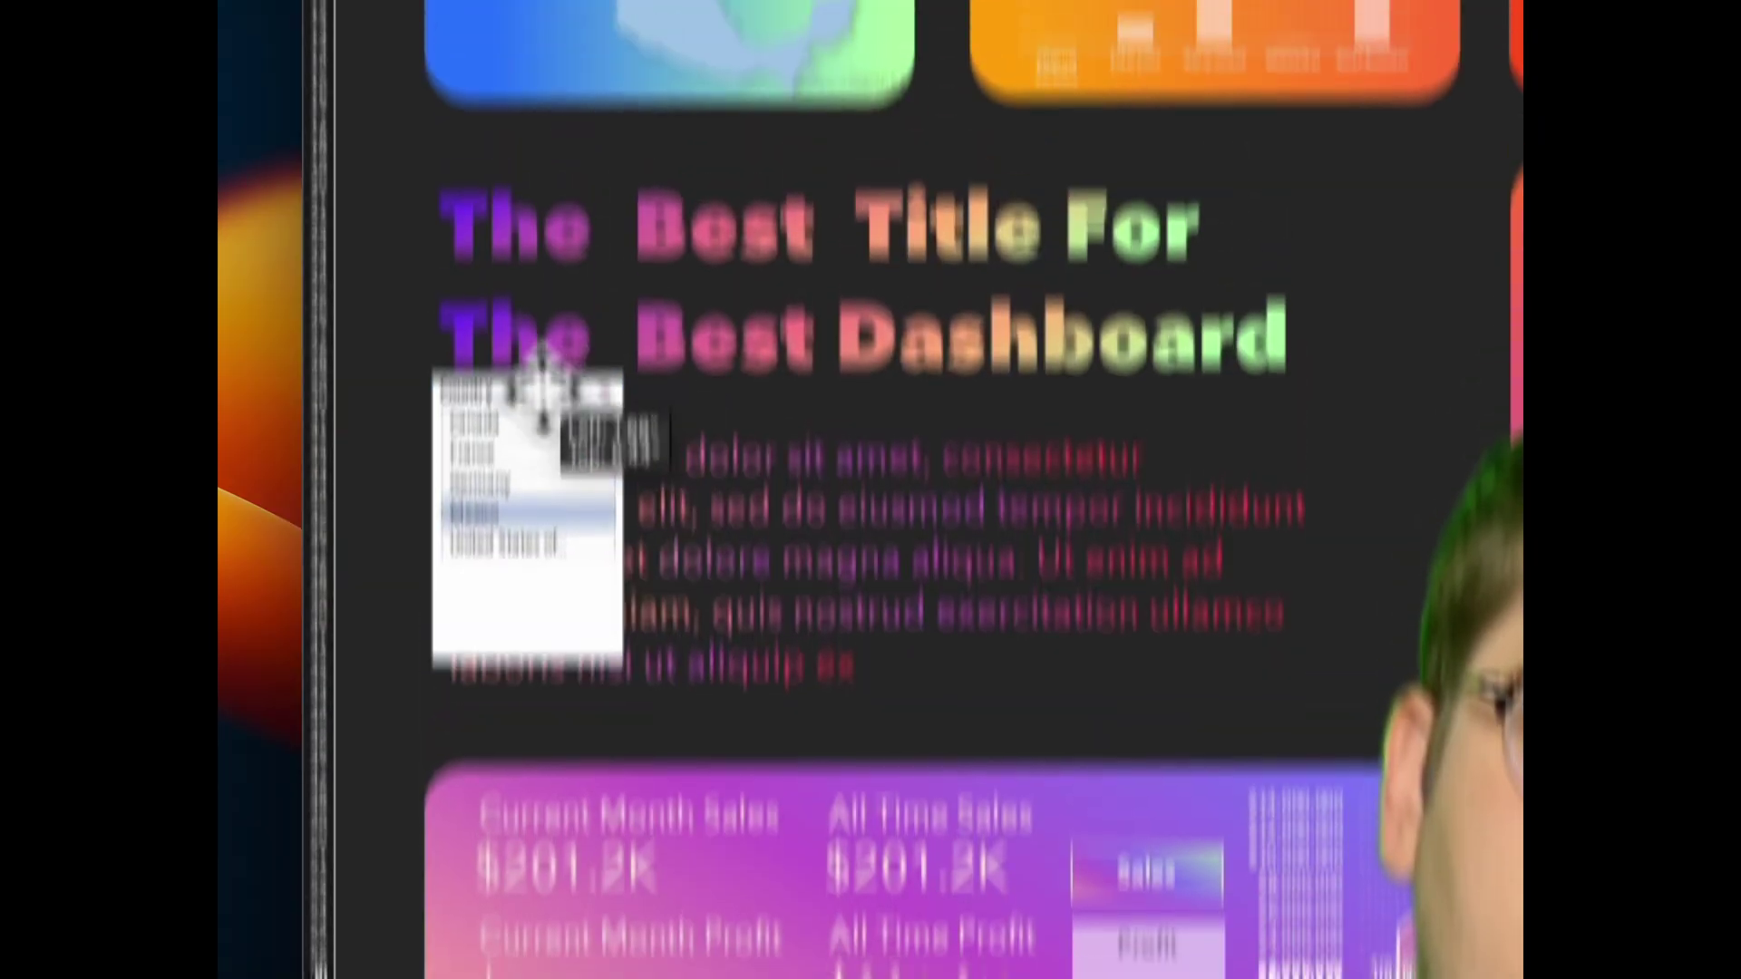
pyautogui.moveTo(544, 390); pyautogui.dragTo(562, 331)
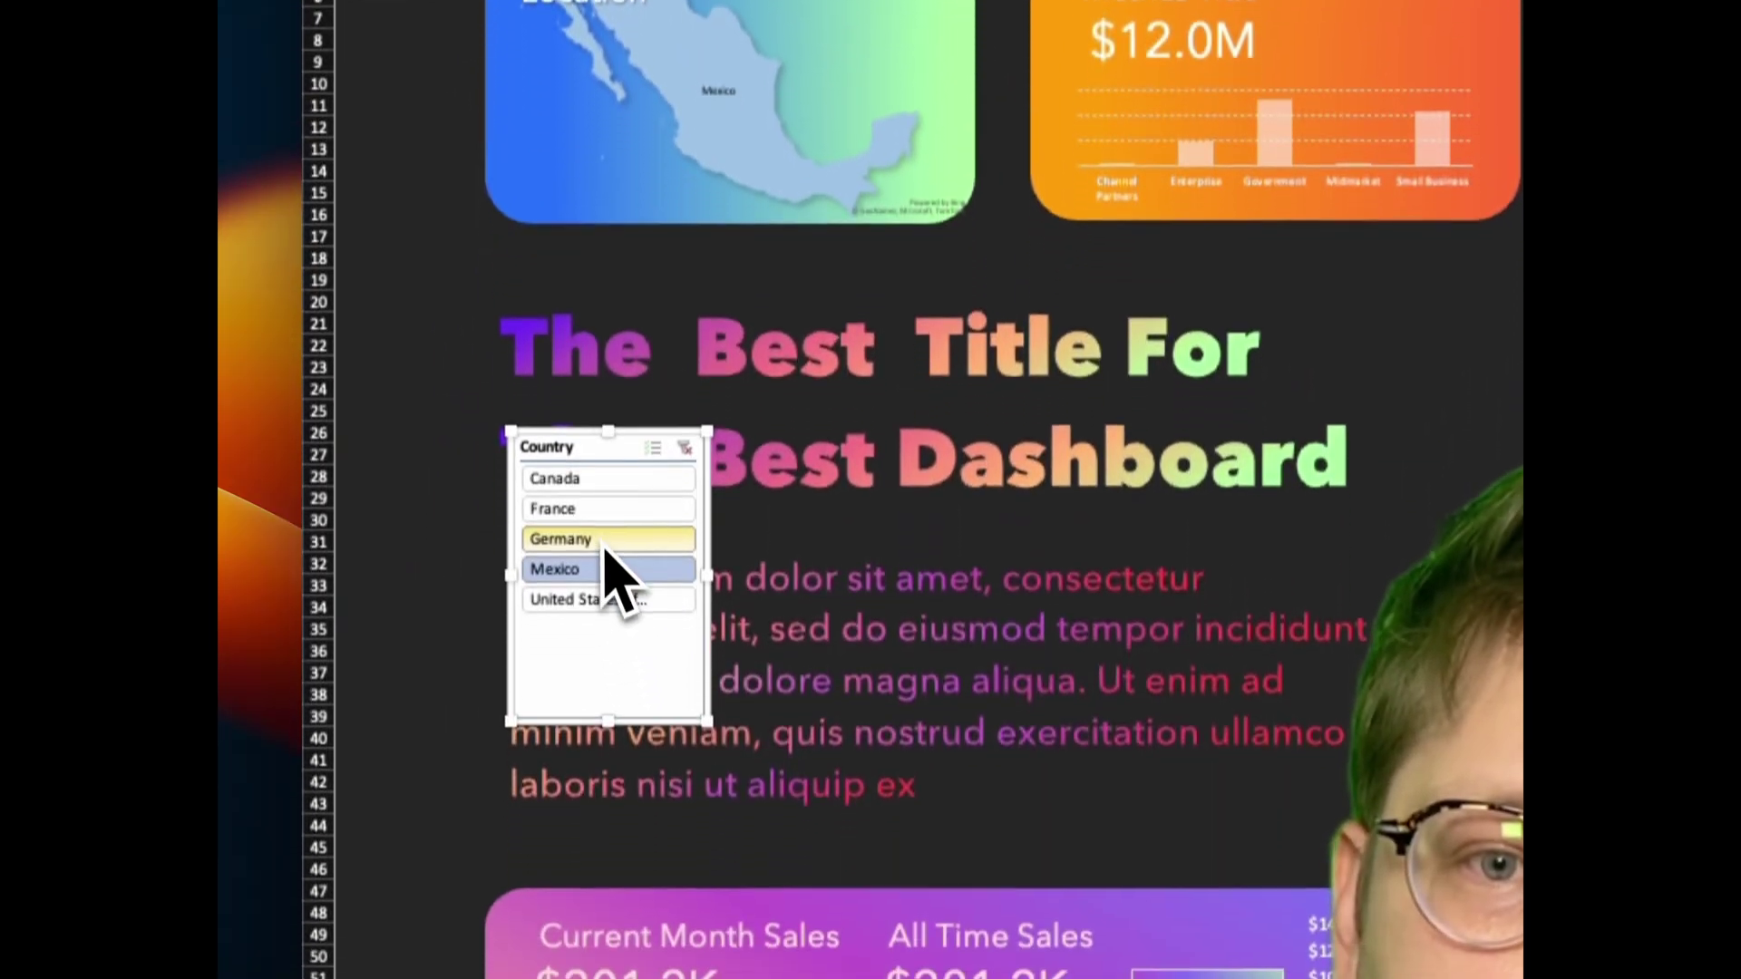
pyautogui.click(544, 861)
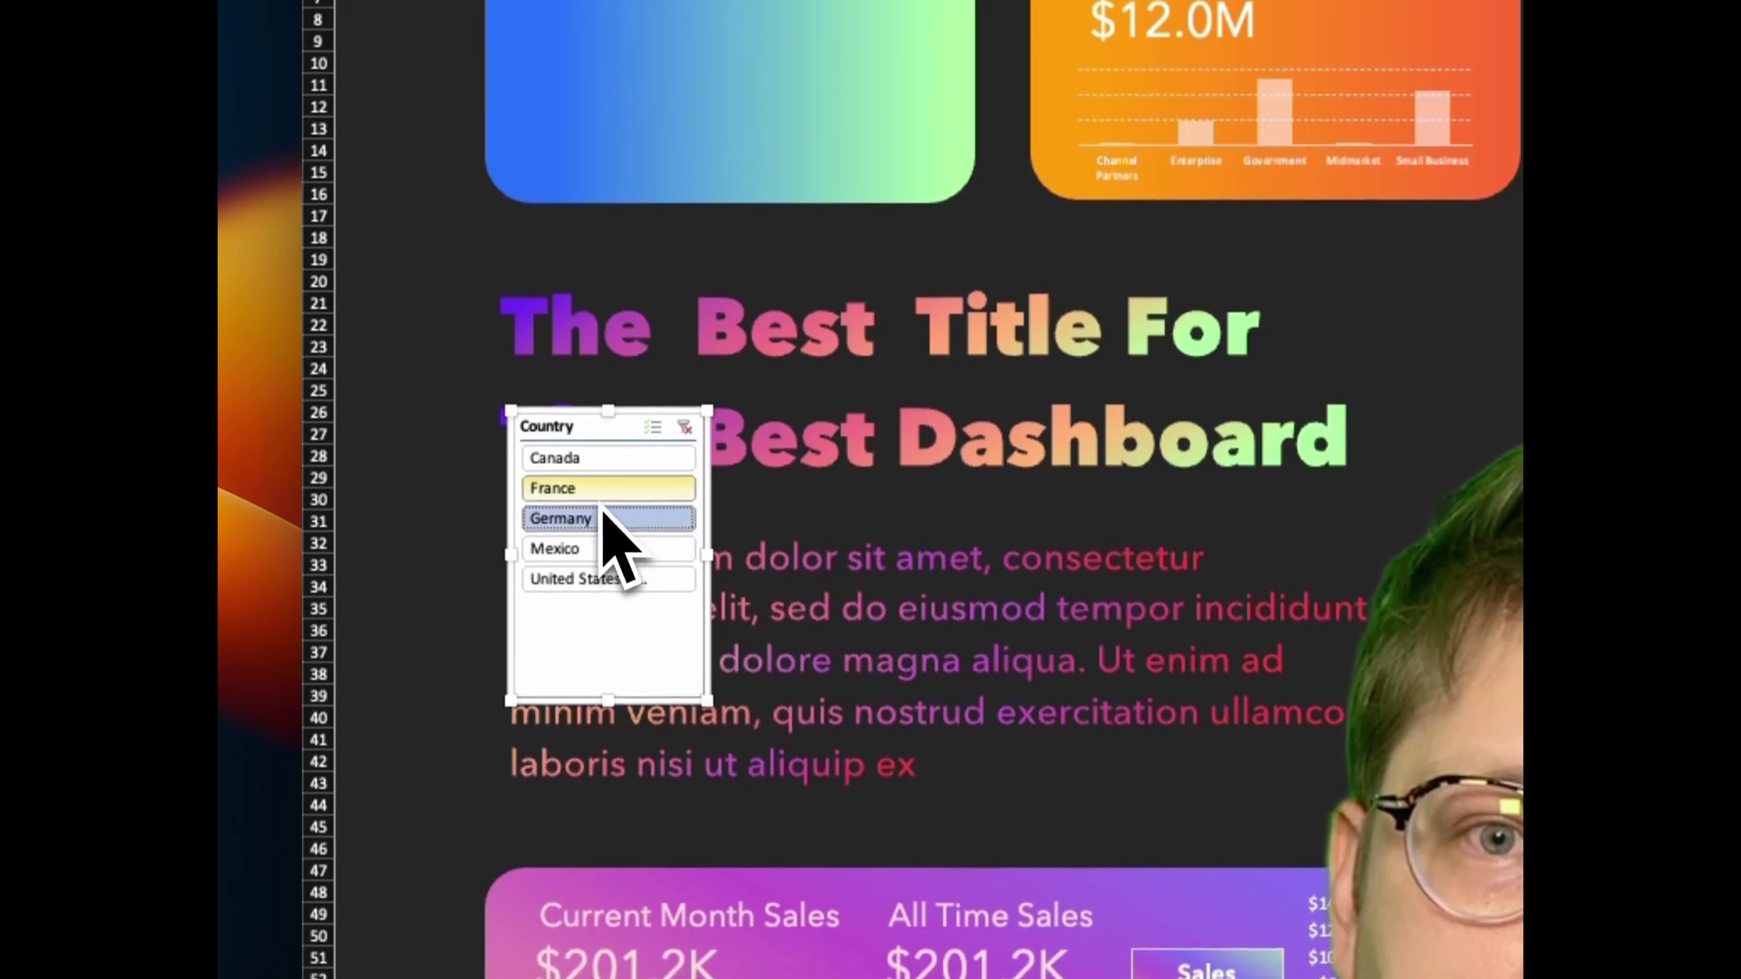
pyautogui.click(542, 831)
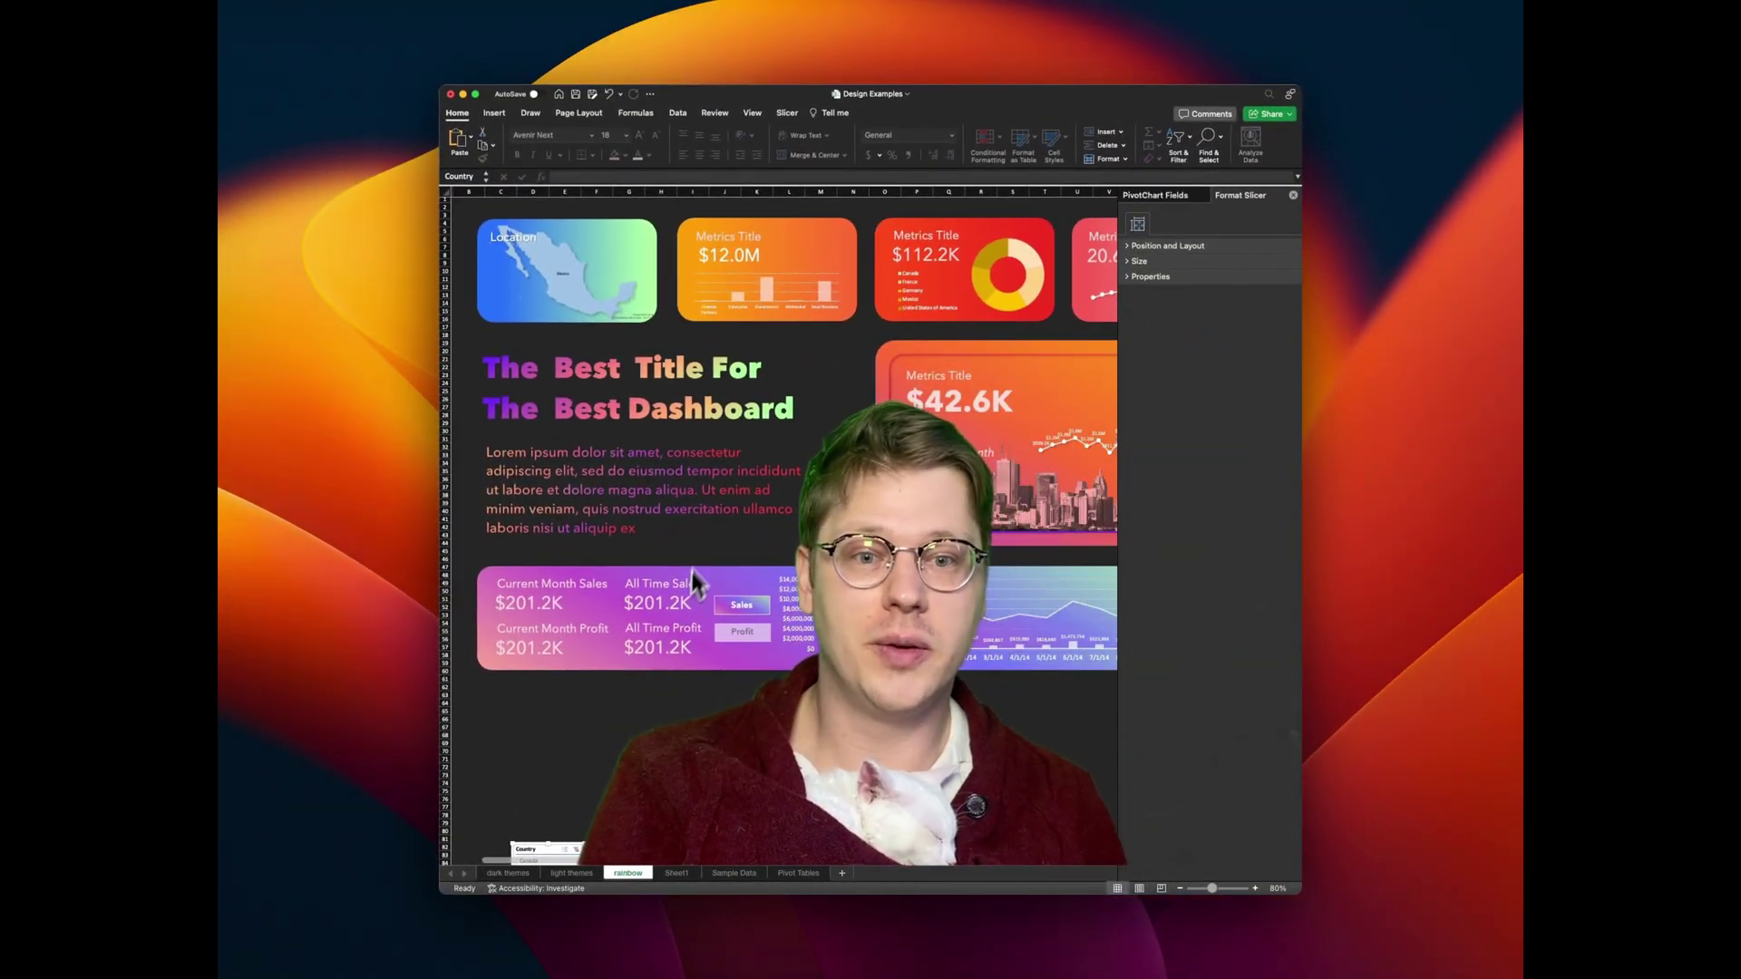
pyautogui.hscroll(2, 693, 581)
pyautogui.hscroll(-3, 711, 540)
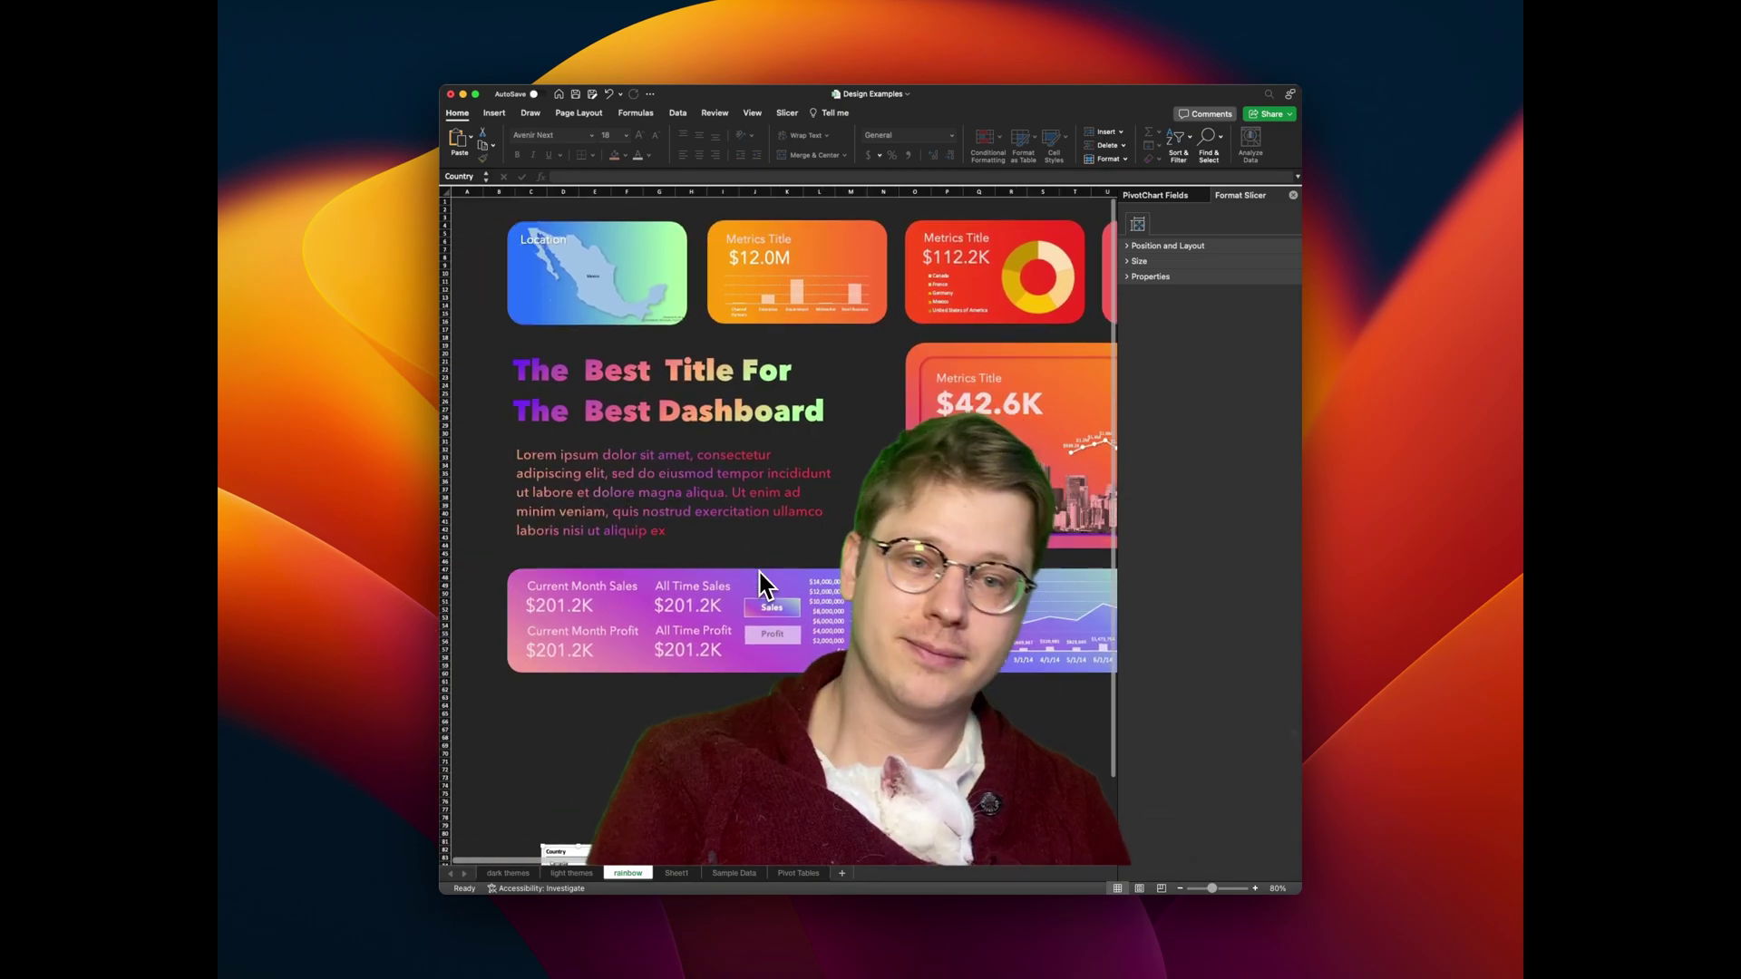